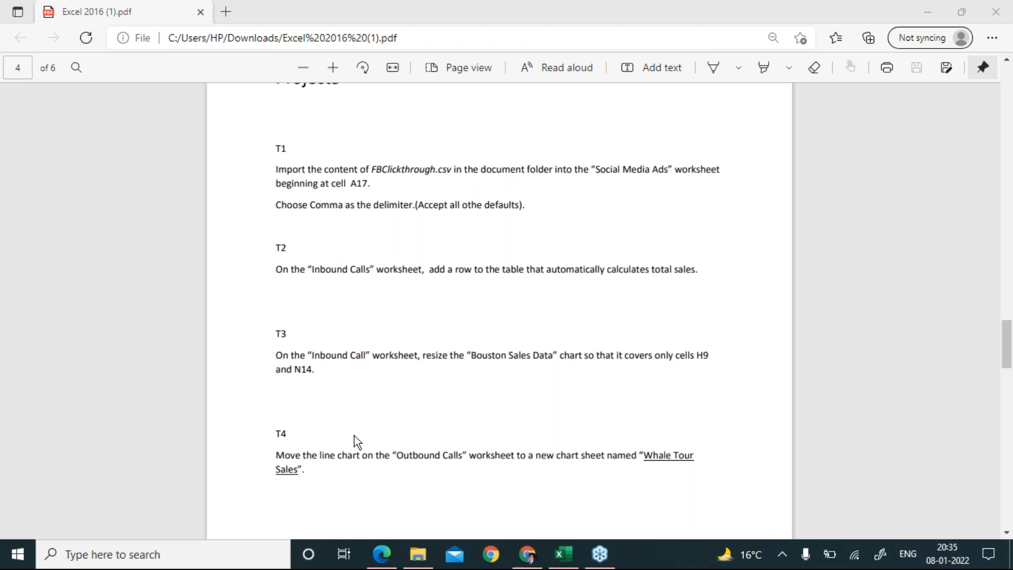
# Scroll through the task PDF and review the T4 line chart instruction.
pyautogui.click(364, 451)
pyautogui.scroll(-1, 368, 453)
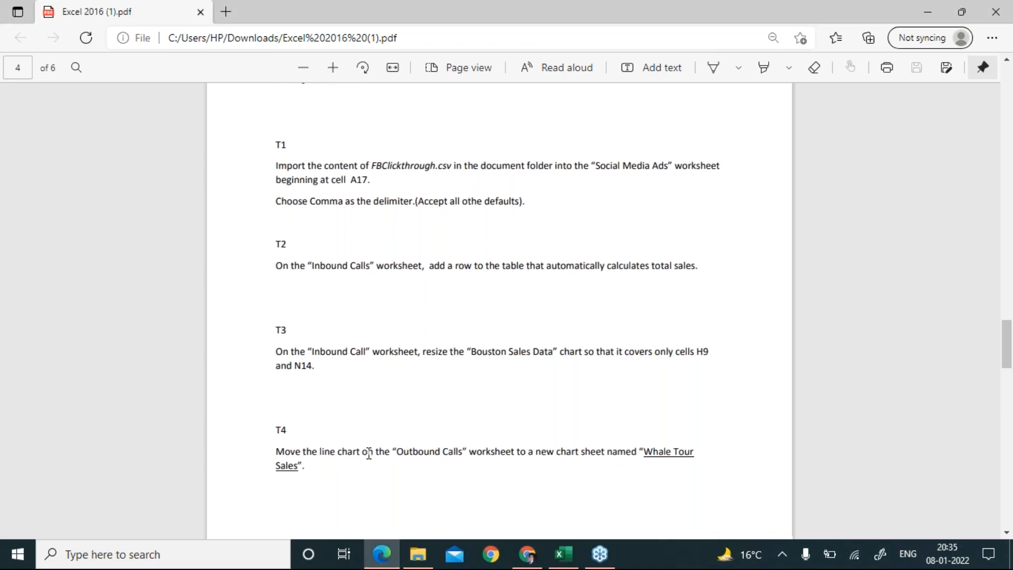
pyautogui.scroll(-5, 368, 453)
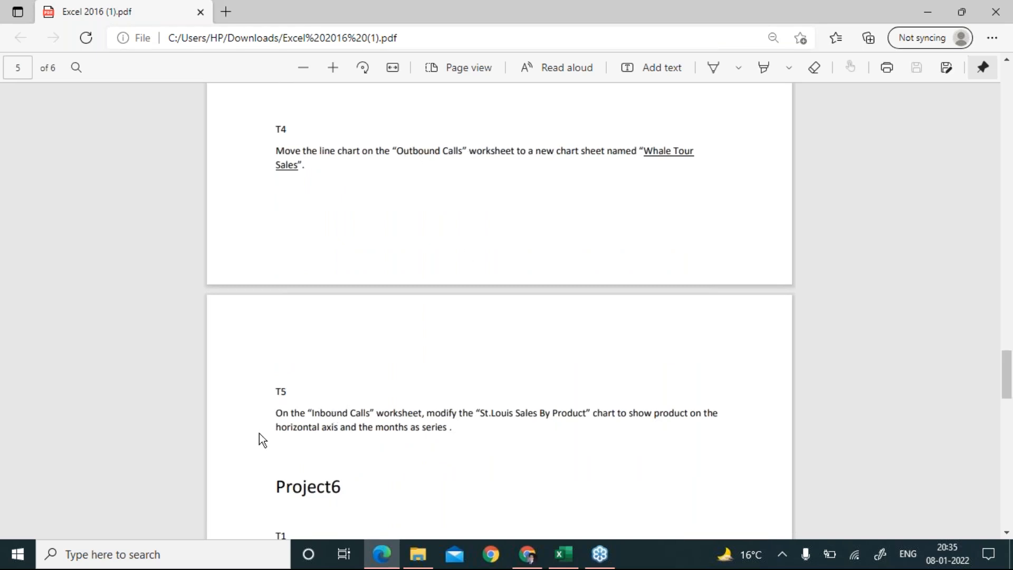
pyautogui.scroll(-3, 325, 419)
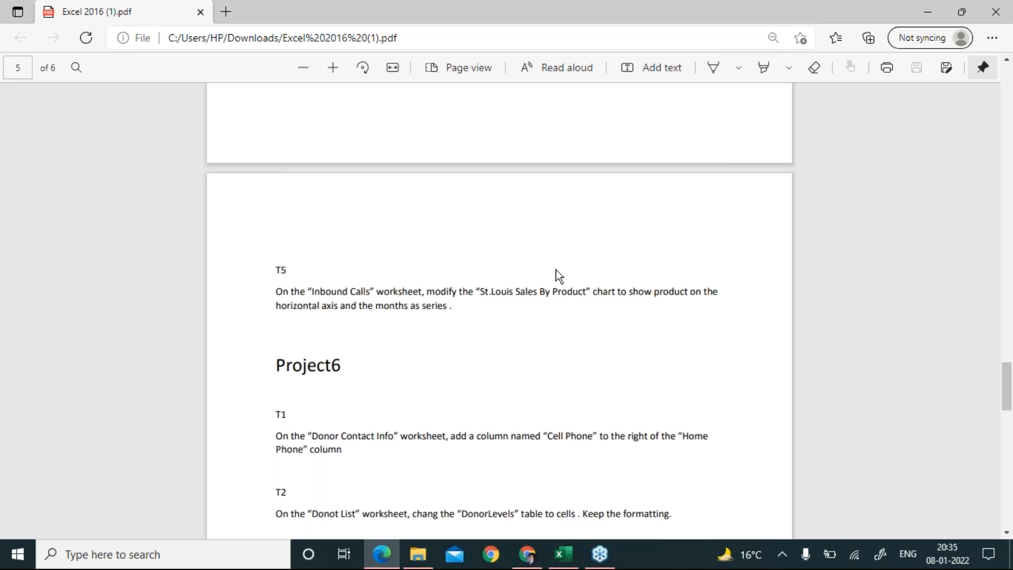
pyautogui.scroll(6, 558, 275)
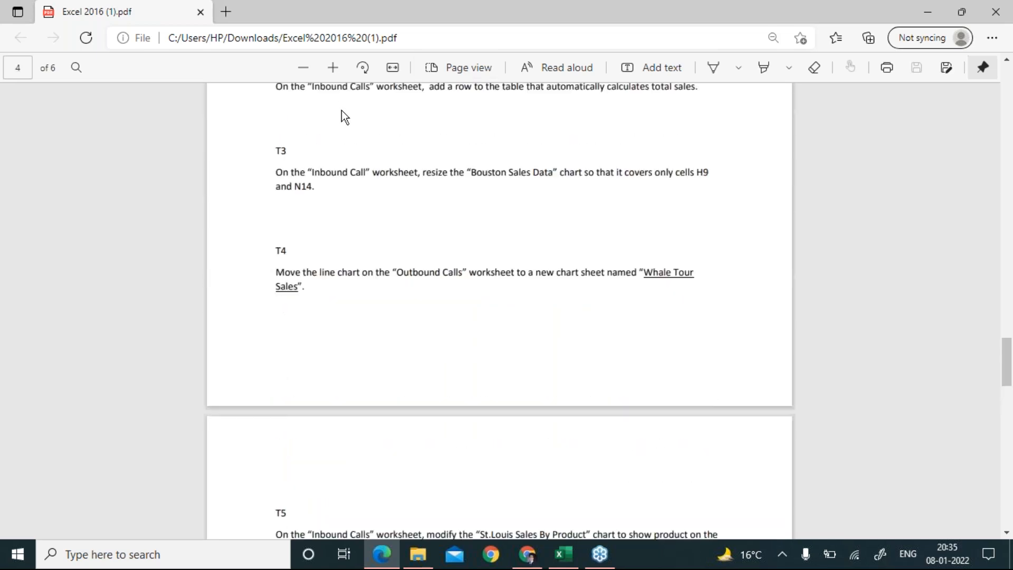
pyautogui.hotkey('alt', 'Tab')
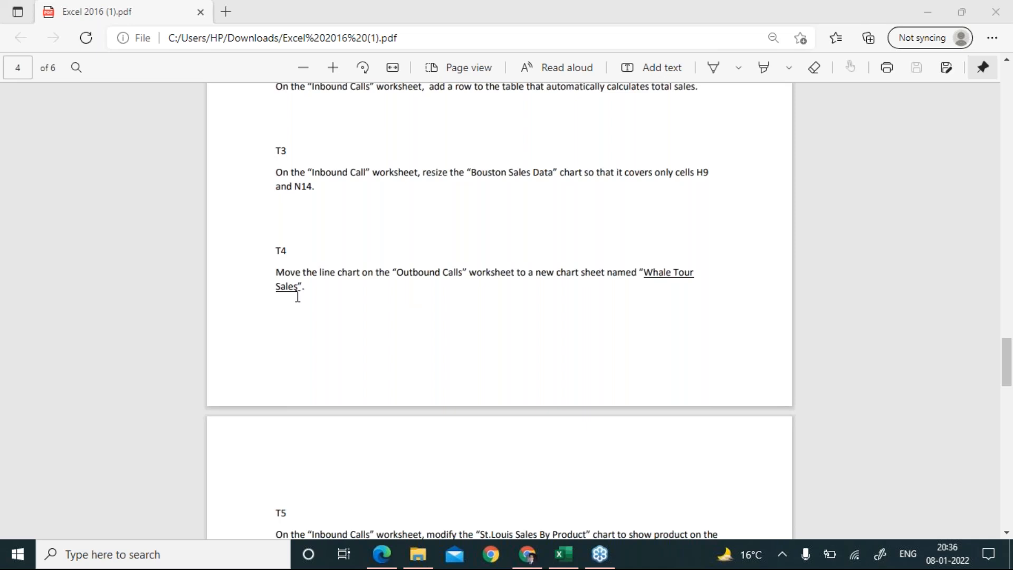
pyautogui.moveTo(311, 293); pyautogui.dragTo(274, 271)
pyautogui.click(388, 299)
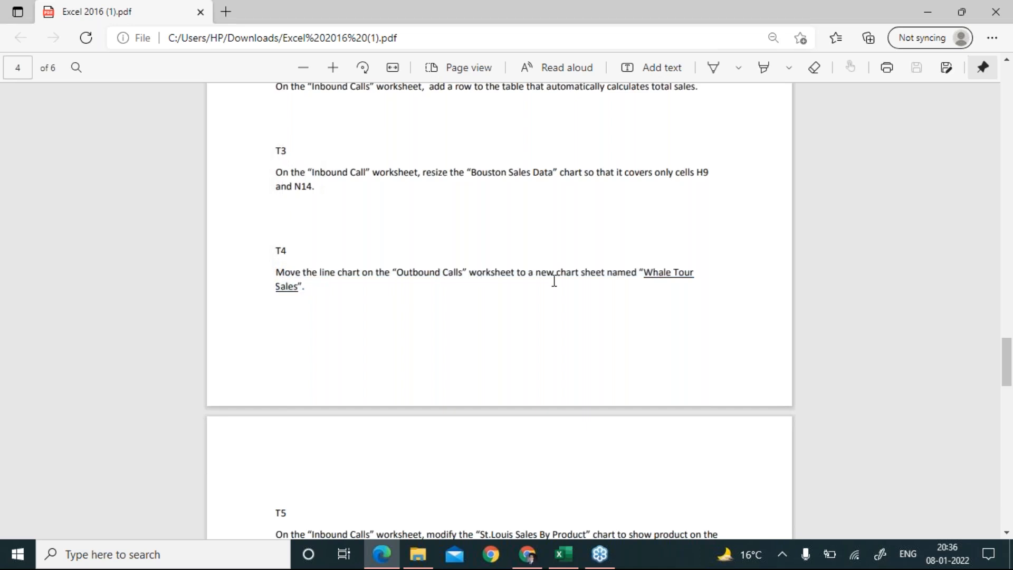
# On the Outbound Calls sheet, drag the Atlanta Sales chart slightly lower.
pyautogui.click(563, 554)
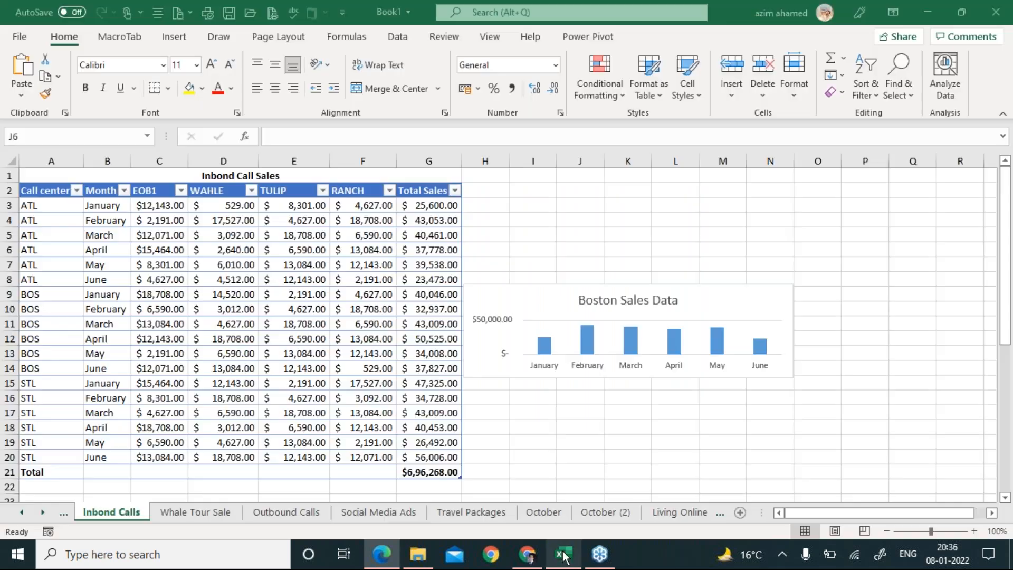
pyautogui.click(270, 520)
pyautogui.moveTo(1002, 362); pyautogui.dragTo(1001, 398)
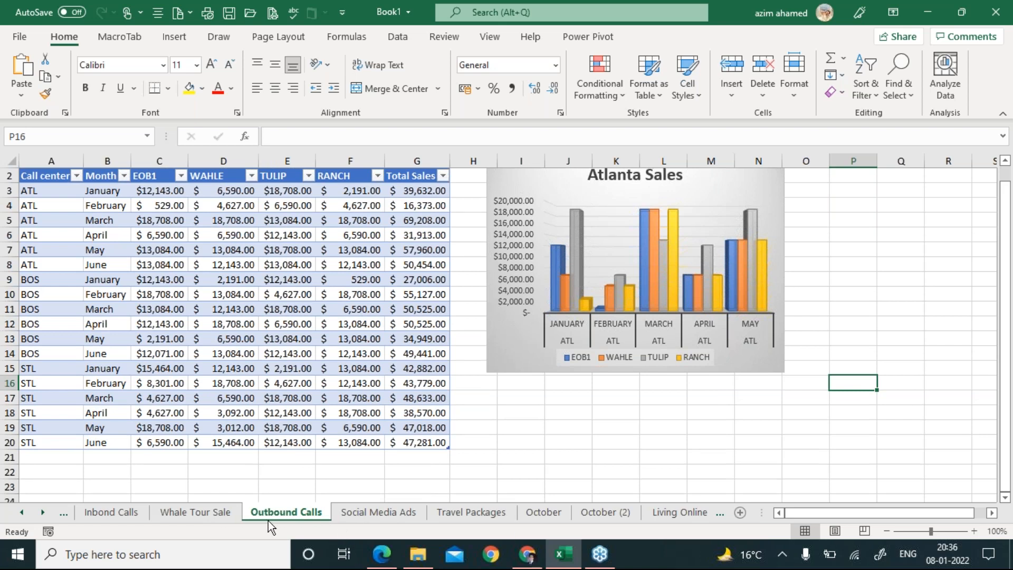
pyautogui.click(222, 513)
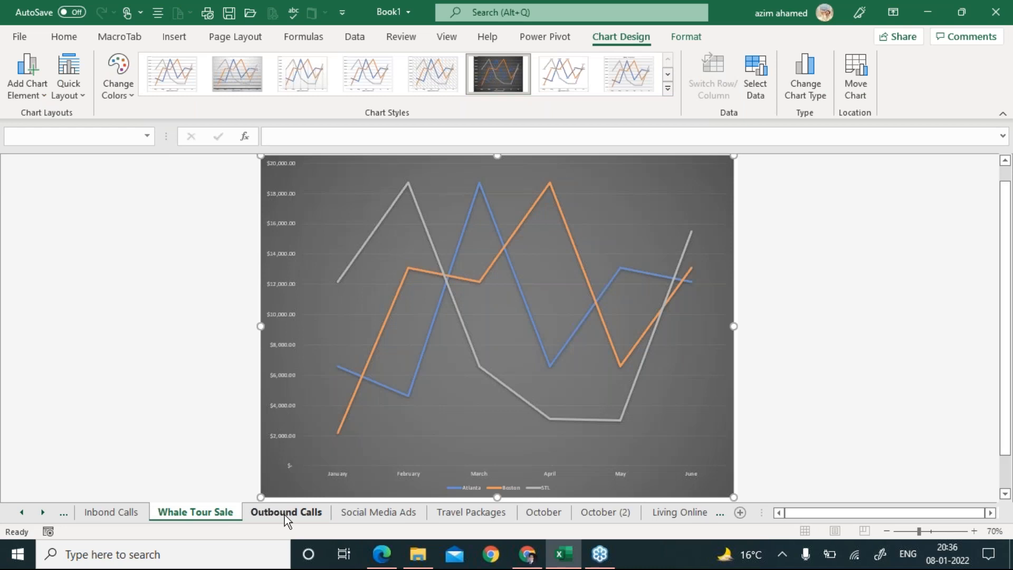
pyautogui.click(284, 516)
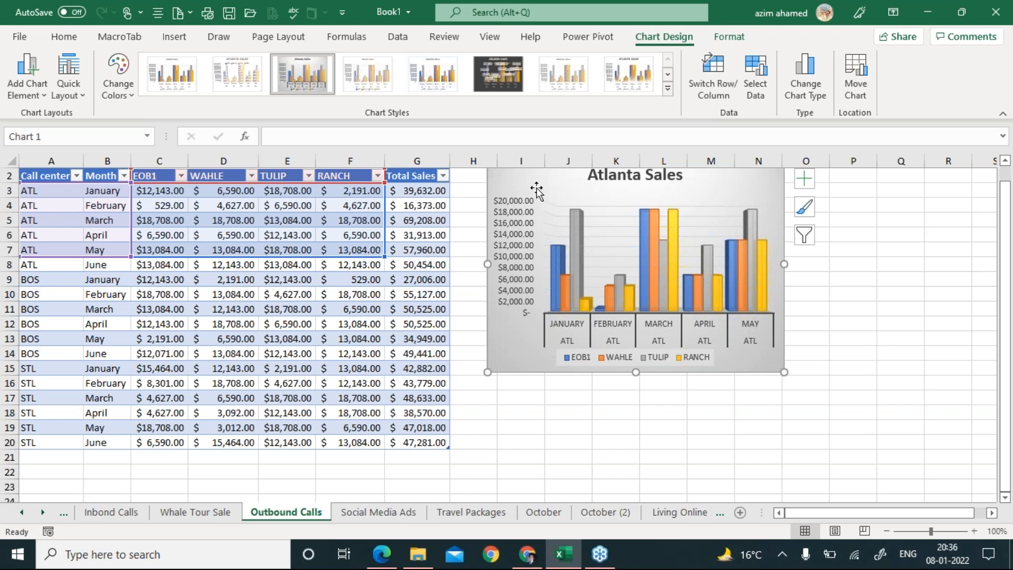
pyautogui.moveTo(534, 202); pyautogui.dragTo(529, 227)
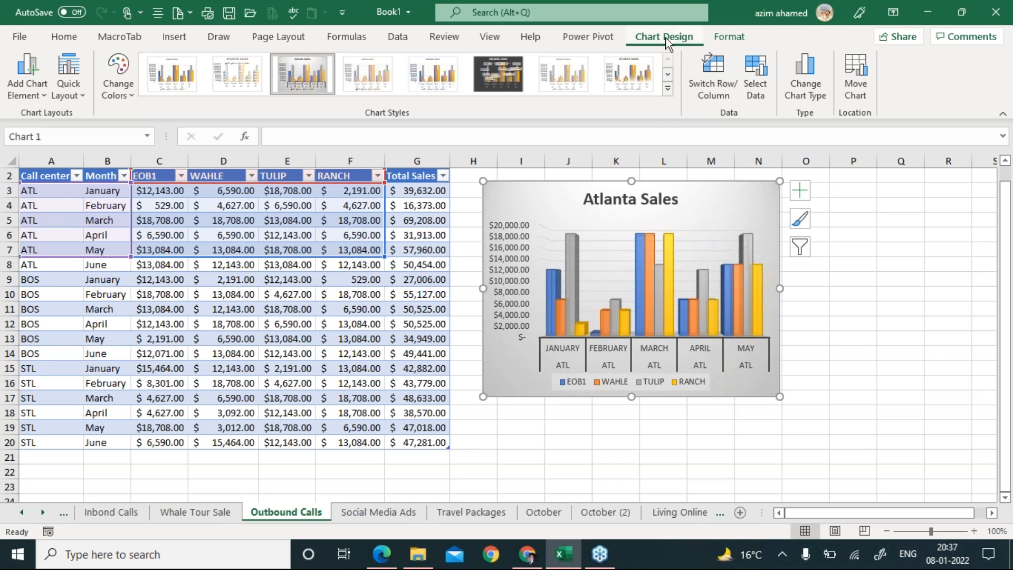
pyautogui.click(729, 37)
pyautogui.click(677, 40)
# Open Move Chart for the Atlanta Sales chart and choose New sheet.
pyautogui.click(853, 93)
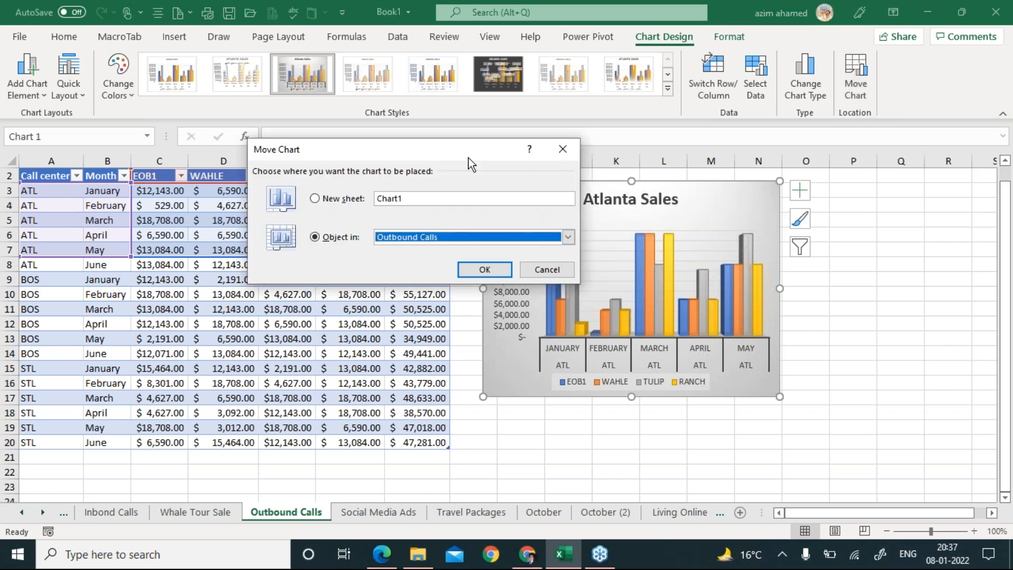
pyautogui.moveTo(468, 142); pyautogui.dragTo(691, 108)
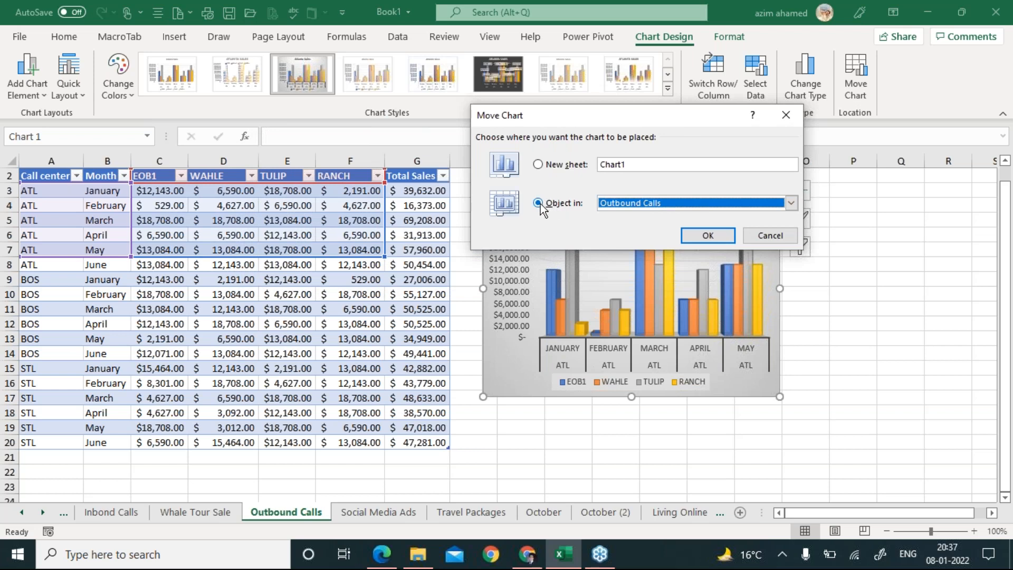
pyautogui.click(538, 166)
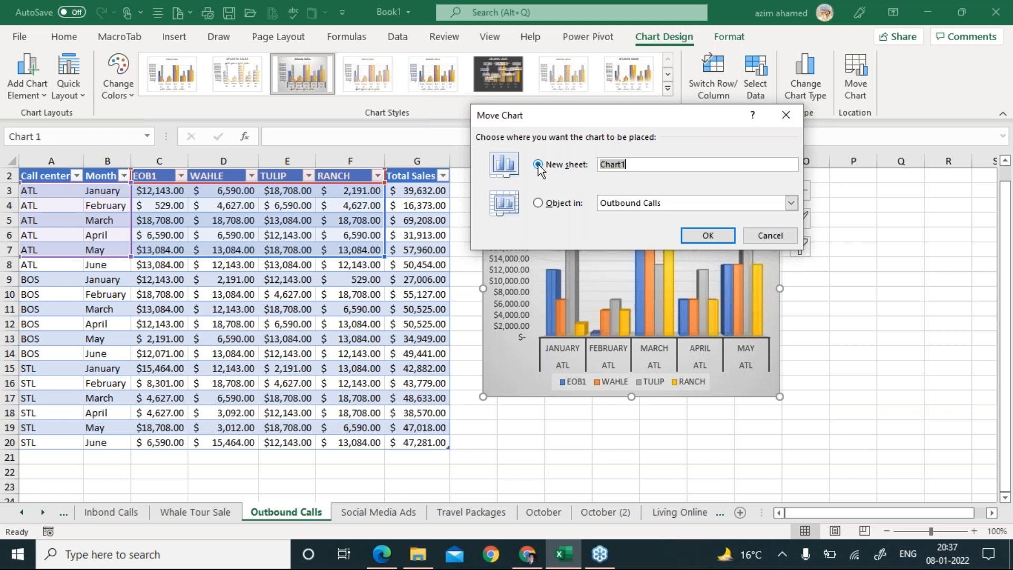
pyautogui.click(639, 167)
# Copy the word 'Whale' from task T4 in the PDF and return to Excel.
pyautogui.click(382, 554)
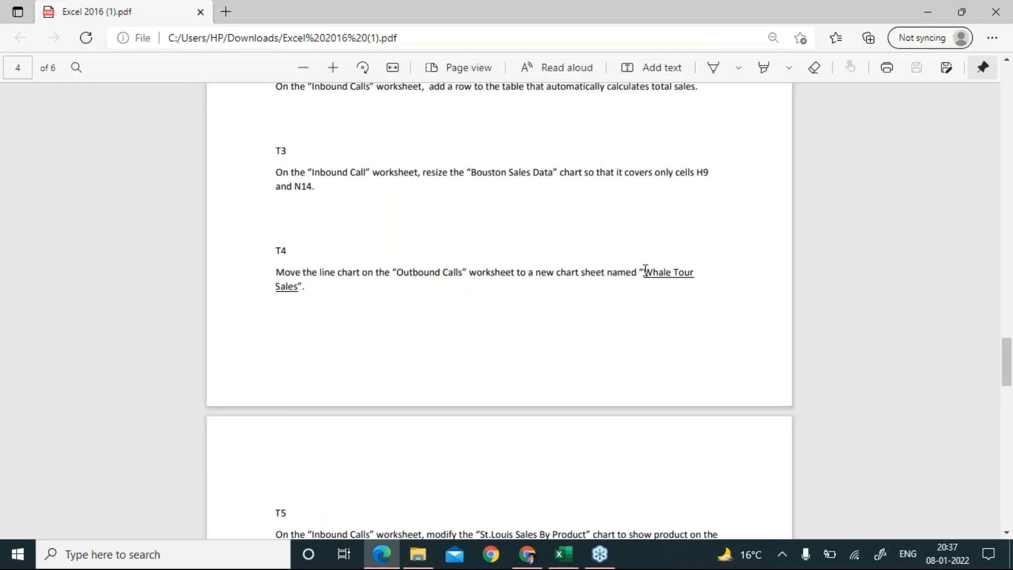
pyautogui.doubleClick(653, 278)
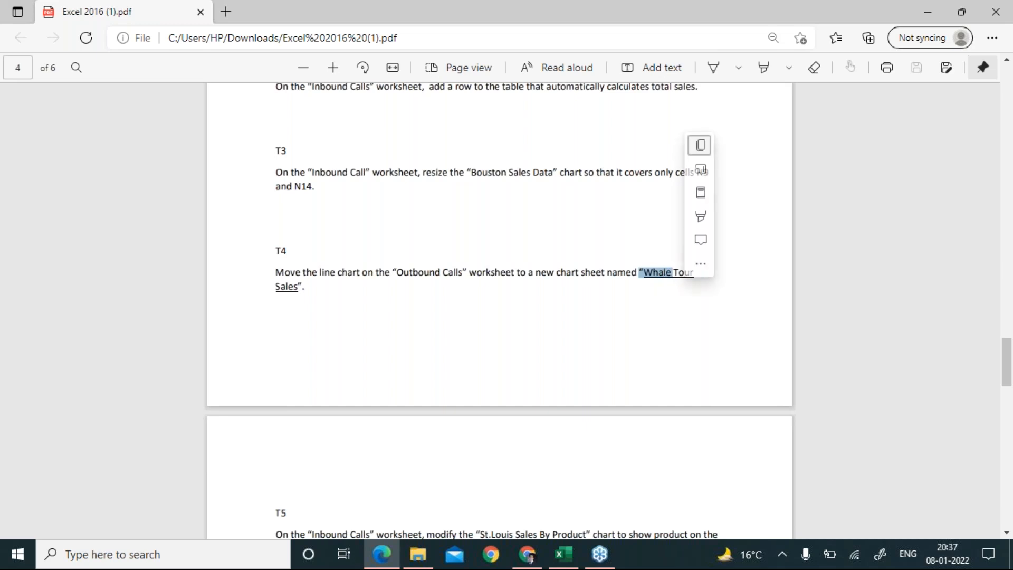
pyautogui.click(700, 145)
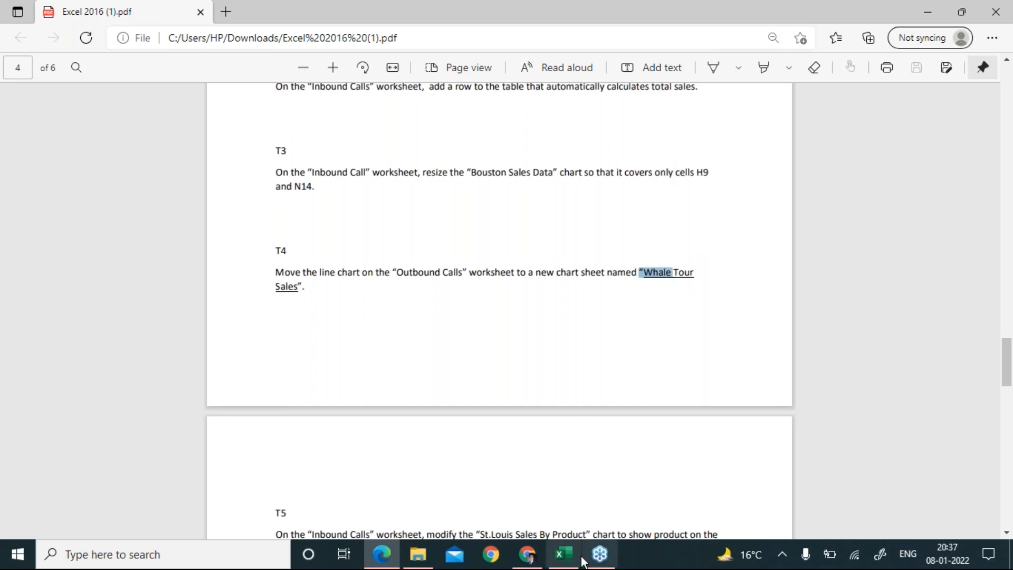
pyautogui.click(569, 561)
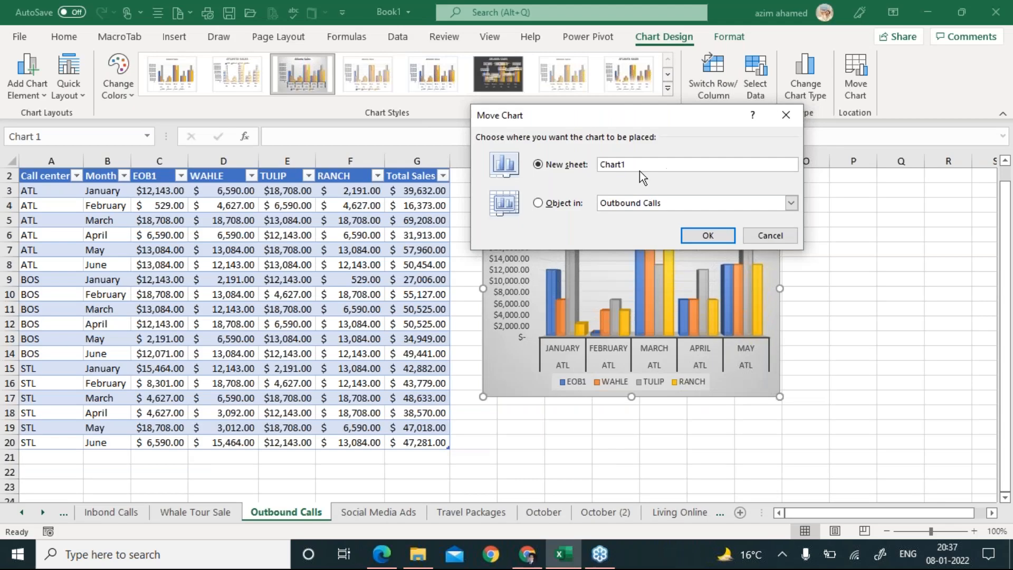
# Cancel the Move Chart dialog and switch to the Whale Tour Sale chart sheet.
pyautogui.moveTo(637, 164); pyautogui.dragTo(599, 164)
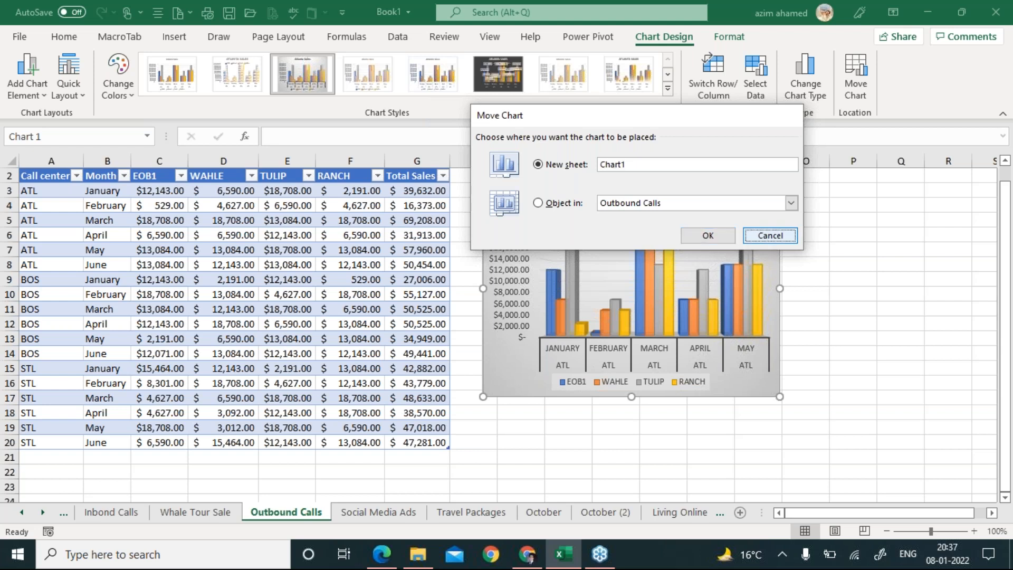
pyautogui.click(768, 238)
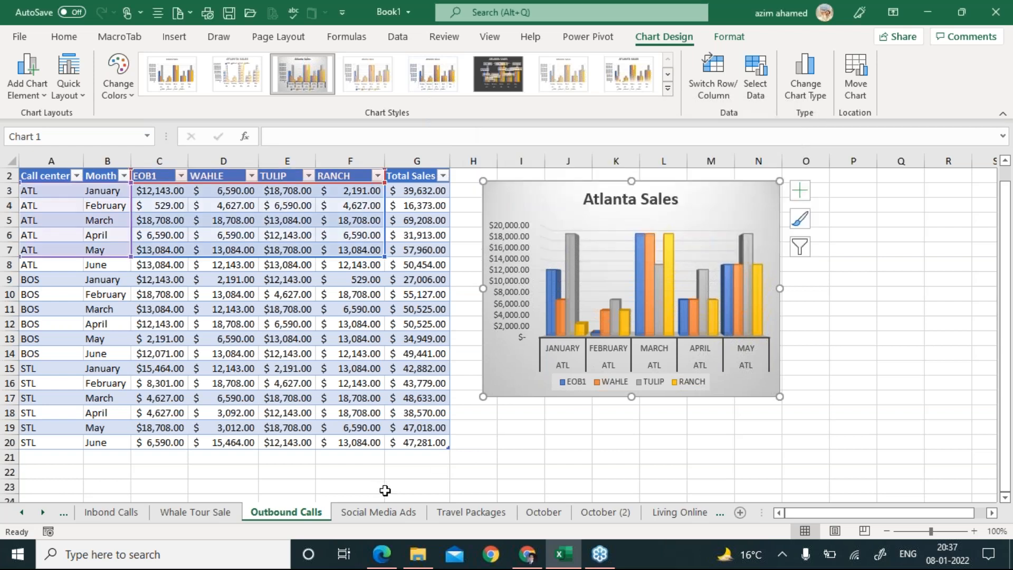
pyautogui.click(188, 520)
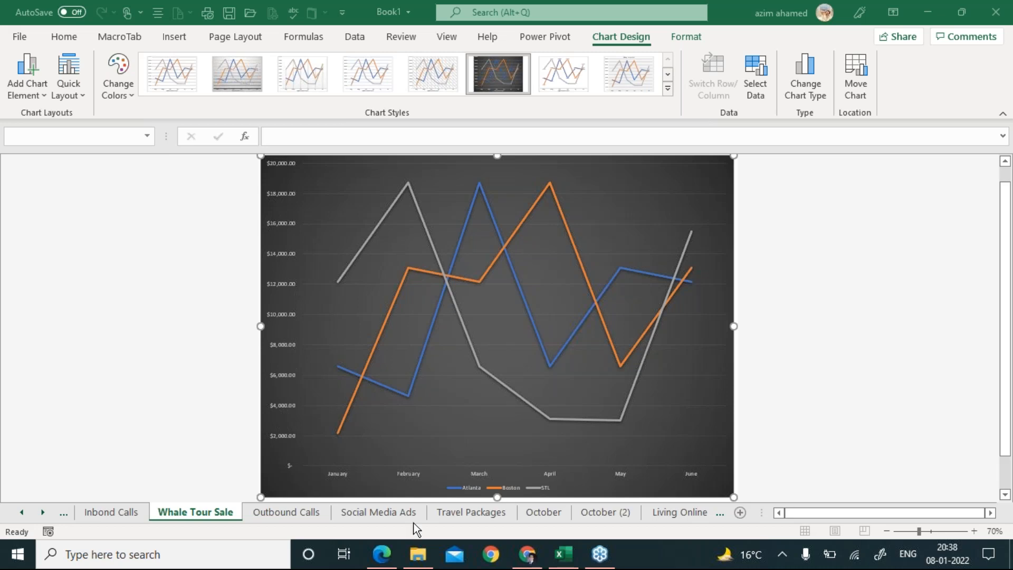
# Bring up the task PDF and scroll down to task T5 on page 5.
pyautogui.click(389, 560)
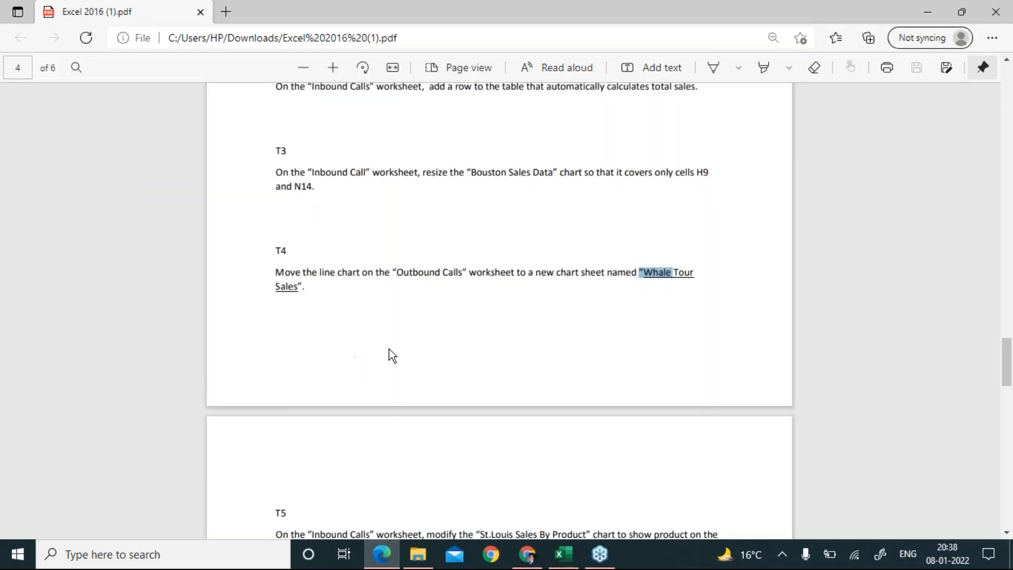
pyautogui.scroll(-5, 398, 352)
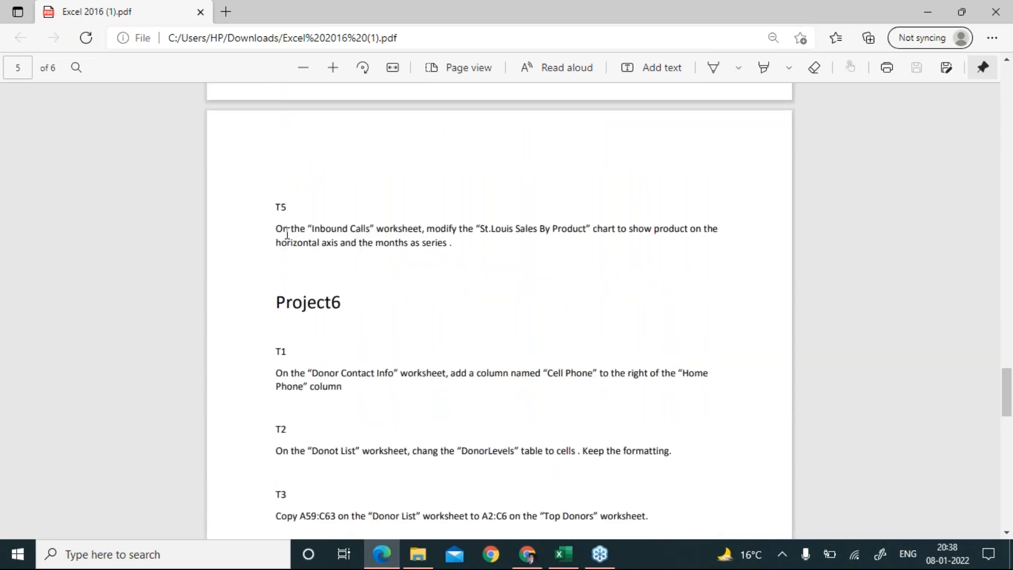
pyautogui.scroll(-1, 286, 234)
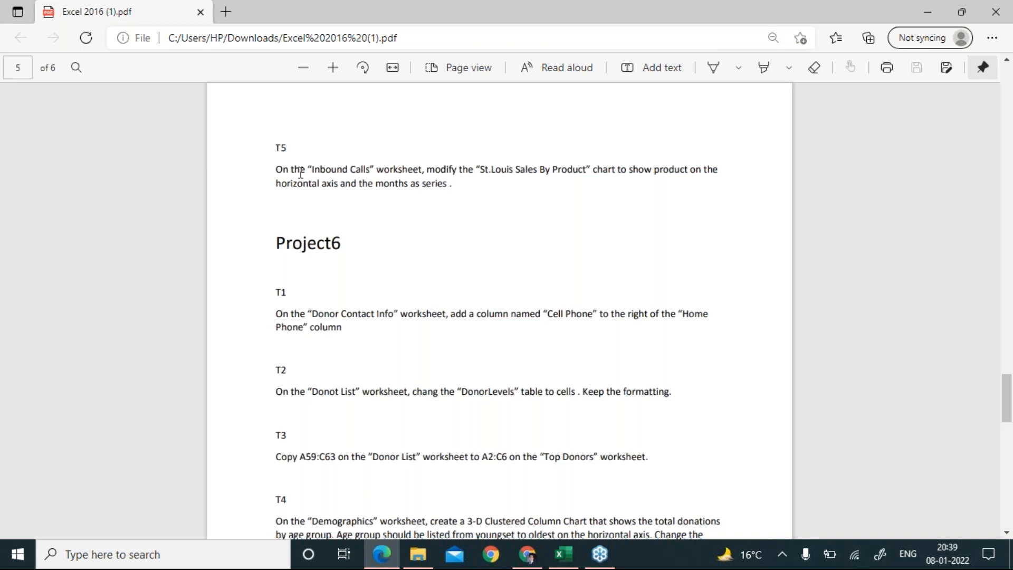
# Highlight T5's Inbound Calls sheet name and product wording, then return to Excel.
pyautogui.moveTo(421, 169); pyautogui.dragTo(276, 173)
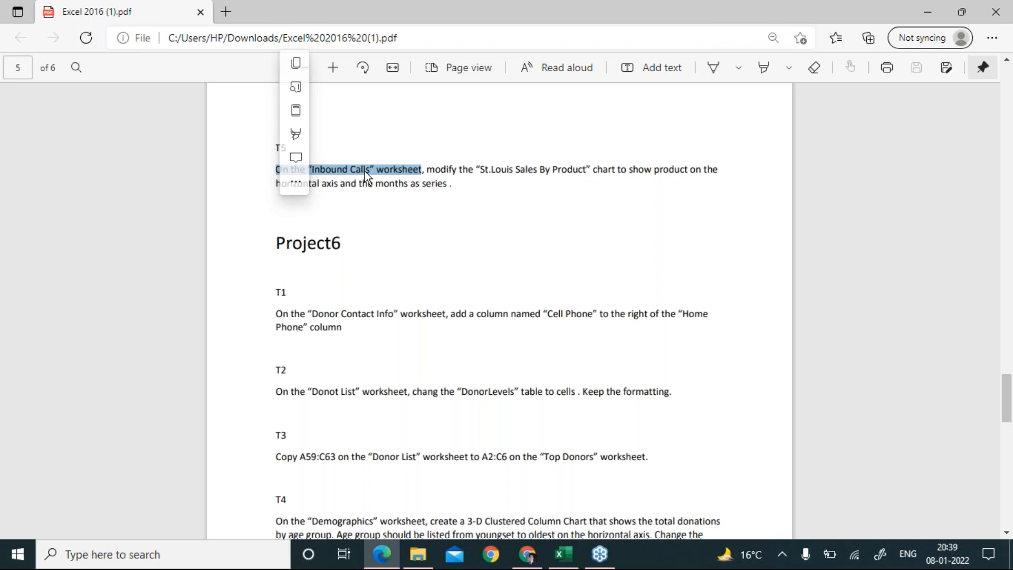
pyautogui.click(430, 176)
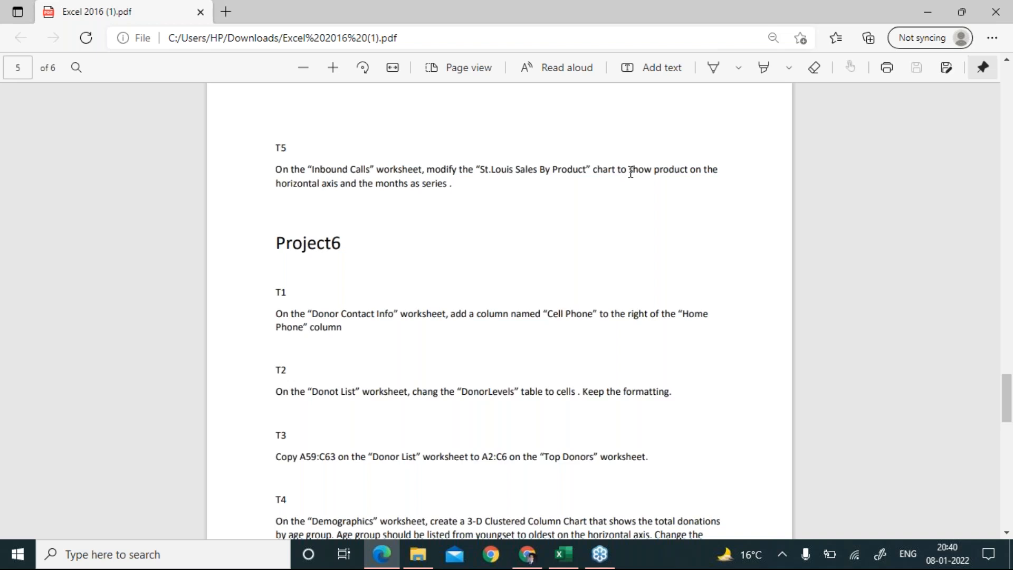
pyautogui.moveTo(630, 173); pyautogui.dragTo(683, 178)
pyautogui.click(338, 186)
pyautogui.click(564, 554)
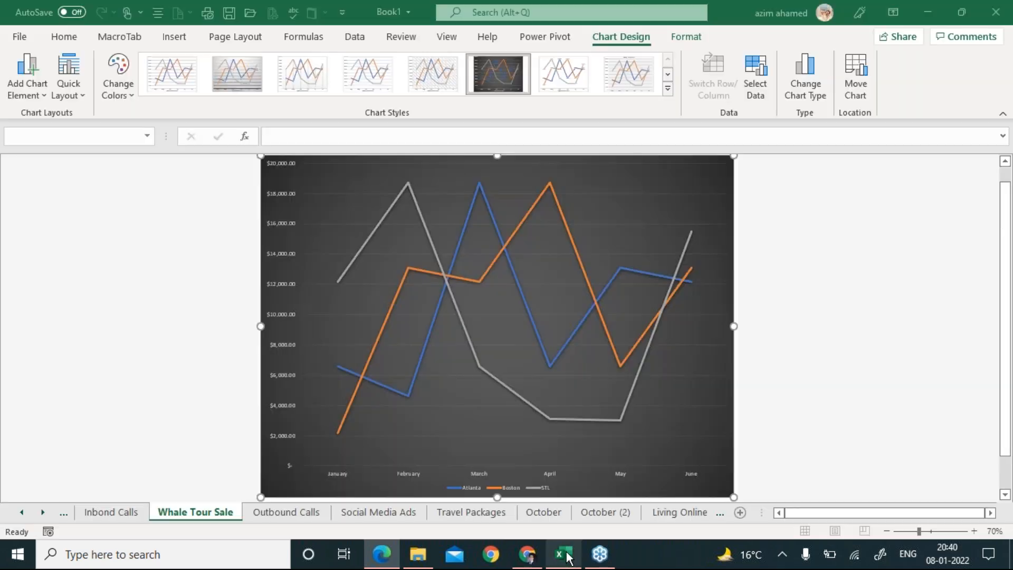
pyautogui.click(99, 513)
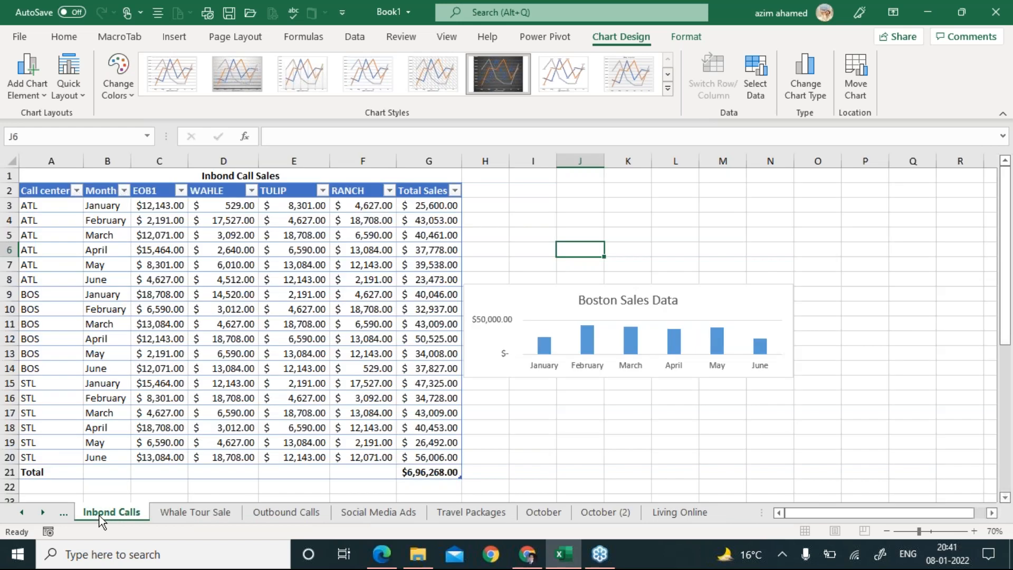
pyautogui.moveTo(1006, 297); pyautogui.dragTo(1008, 417)
pyautogui.click(344, 263)
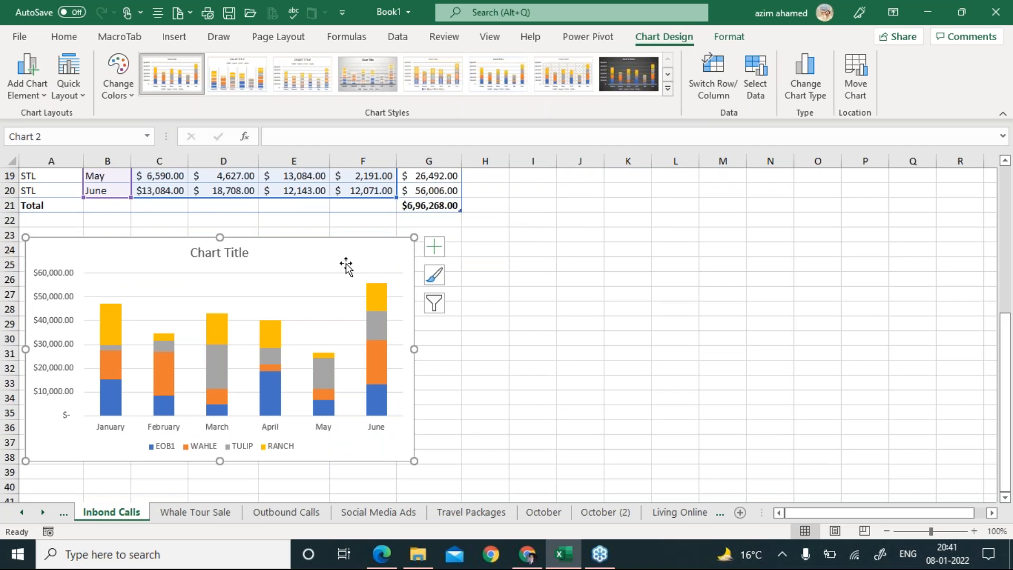
pyautogui.hotkey('alt', 'Tab')
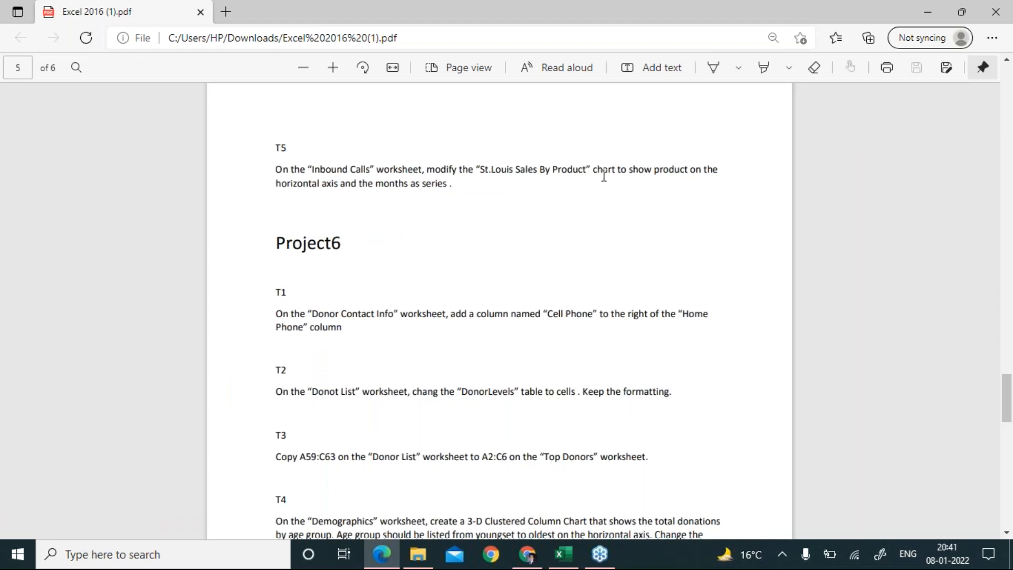
pyautogui.hotkey('alt', 'Tab')
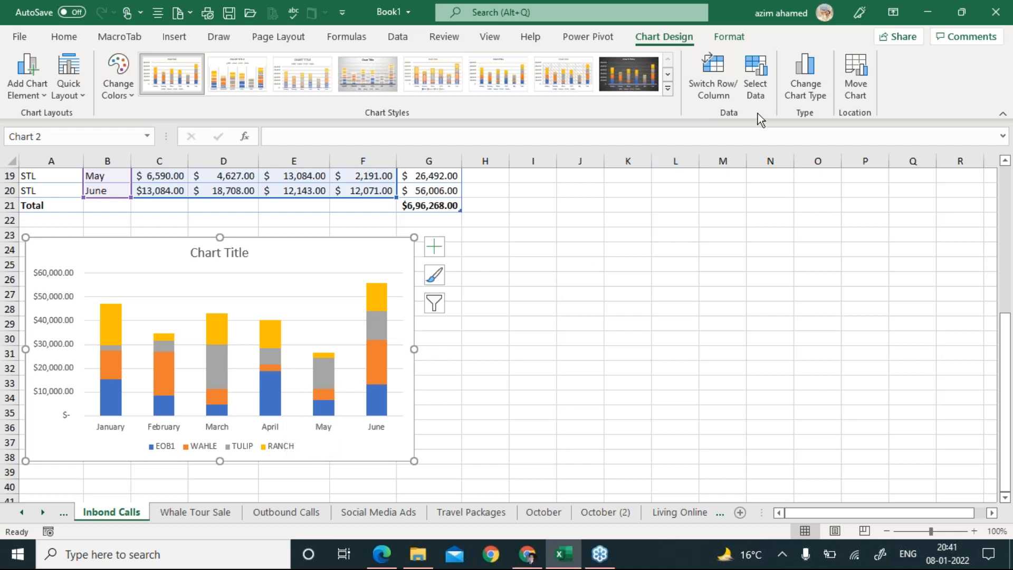
pyautogui.click(762, 92)
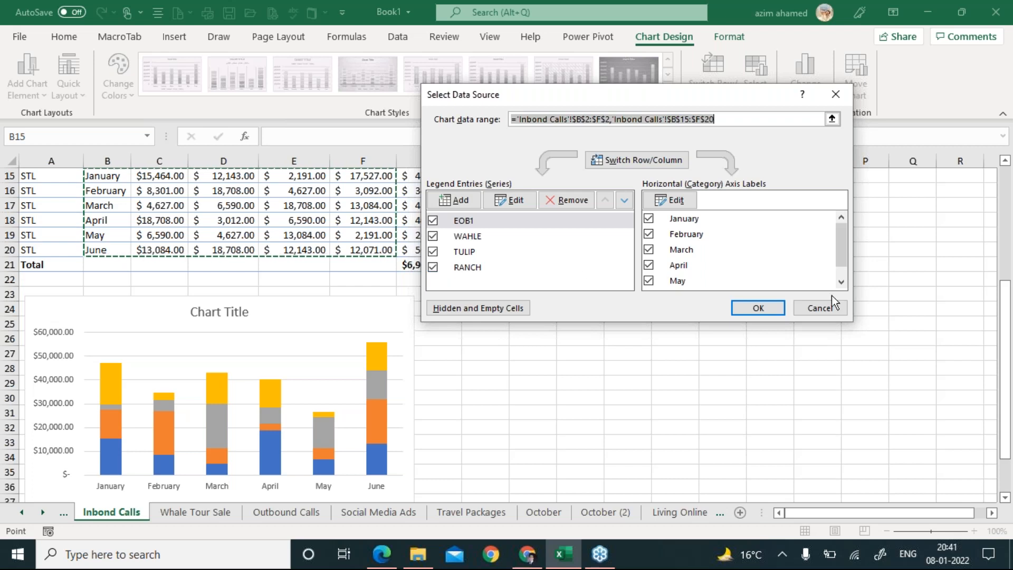
pyautogui.click(825, 308)
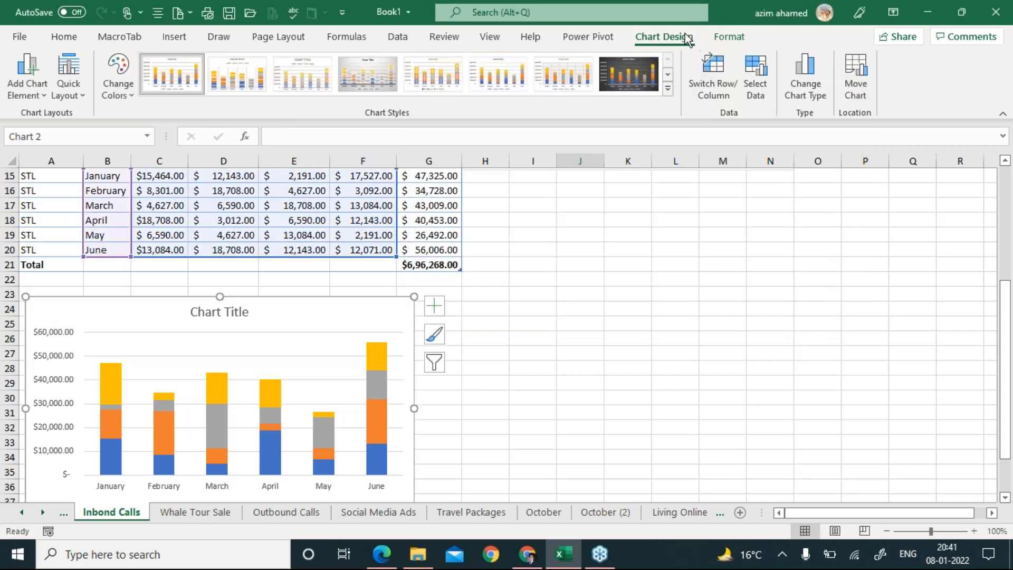
# Switch Row/Column in Select Data so EOB1–RANCH sit on the axis and months become series.
pyautogui.click(753, 87)
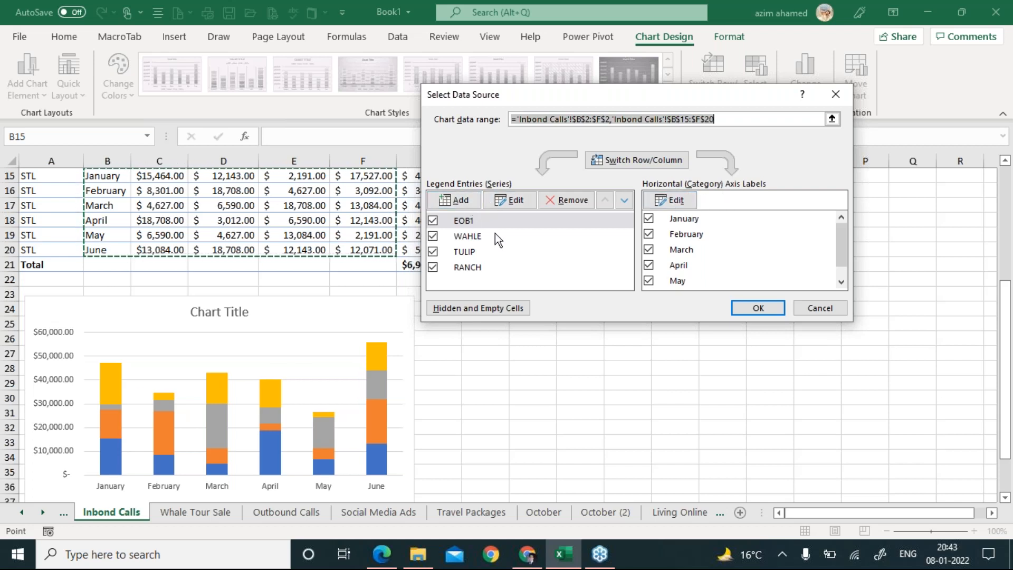
pyautogui.click(640, 164)
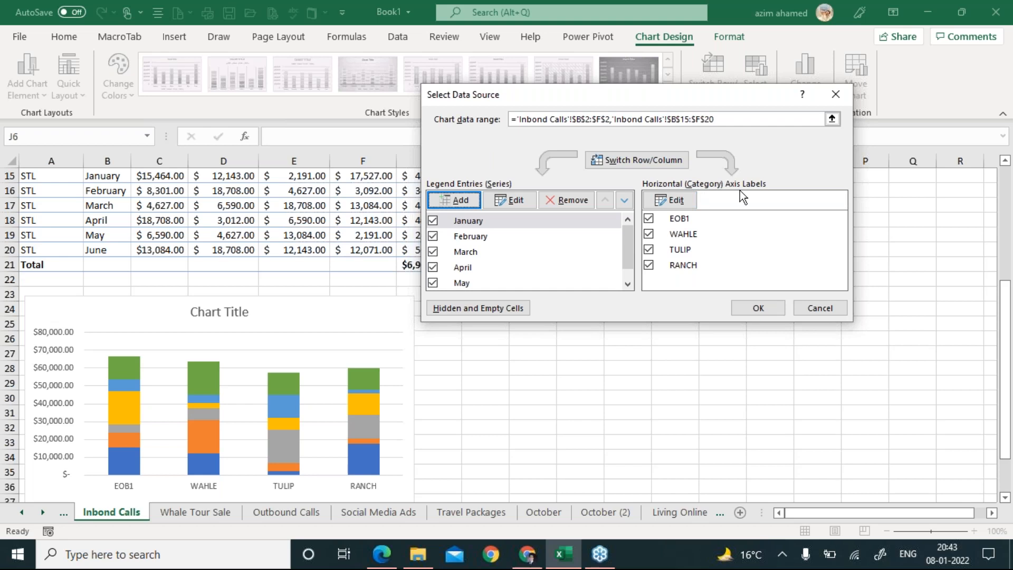
pyautogui.click(768, 307)
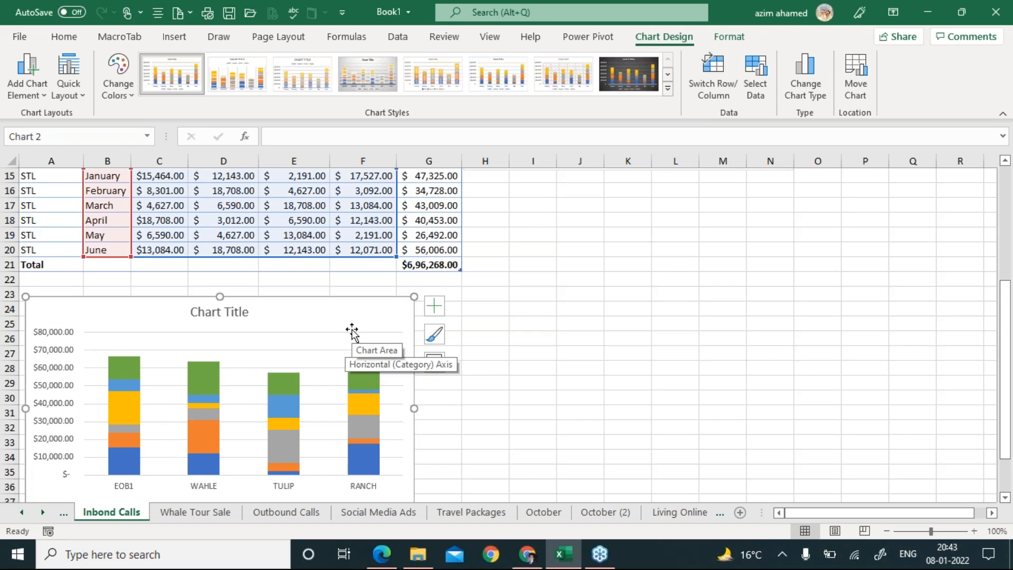
pyautogui.hotkey('alt', 'Tab')
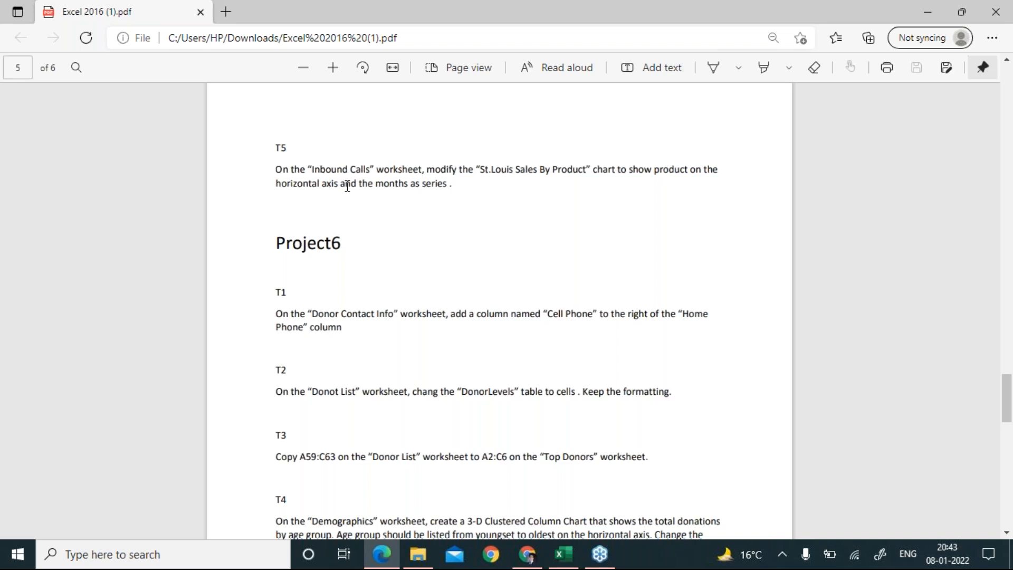
pyautogui.hotkey('alt', 'Tab')
pyautogui.click(764, 84)
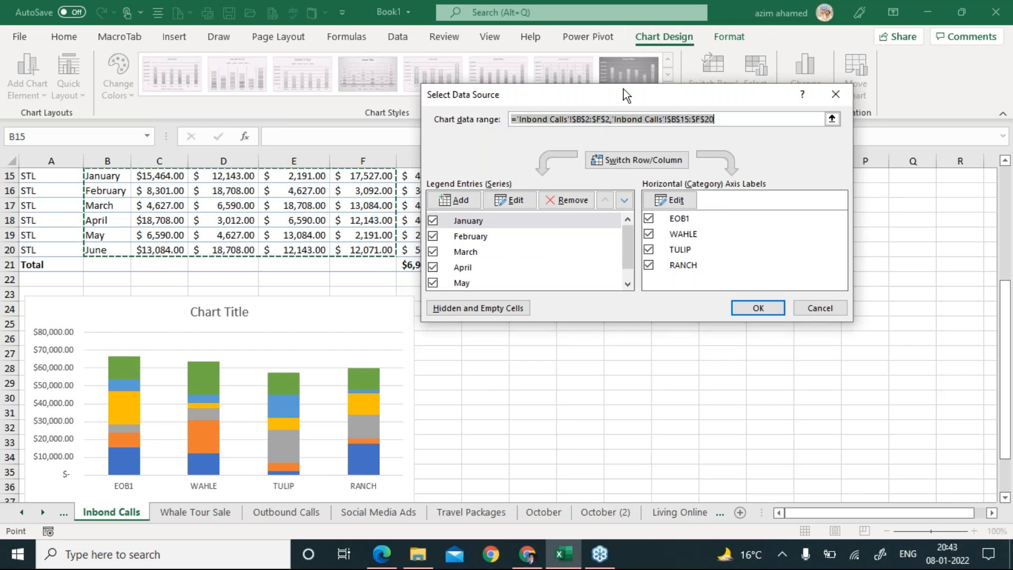
pyautogui.moveTo(624, 96); pyautogui.dragTo(632, 191)
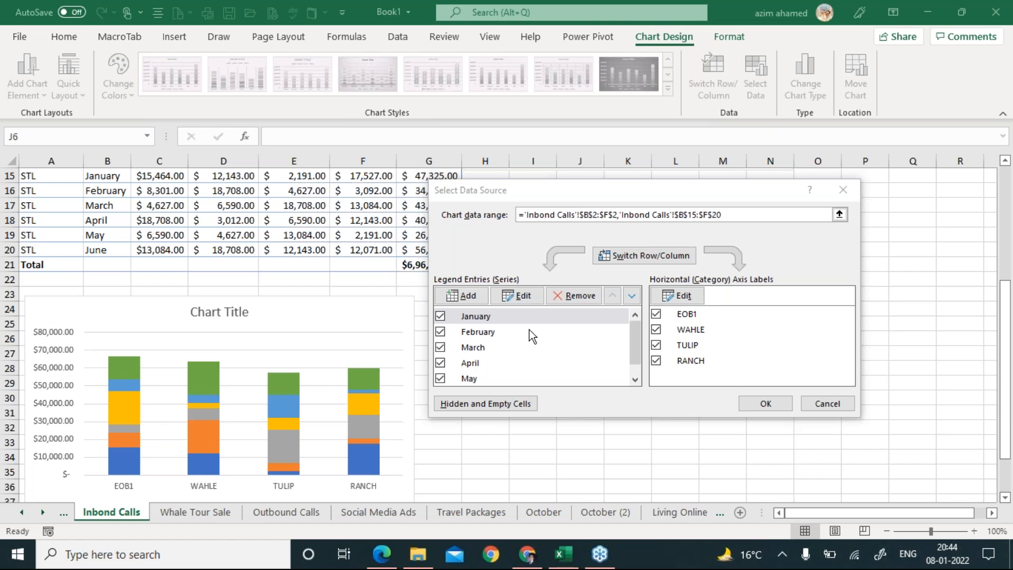
pyautogui.click(780, 407)
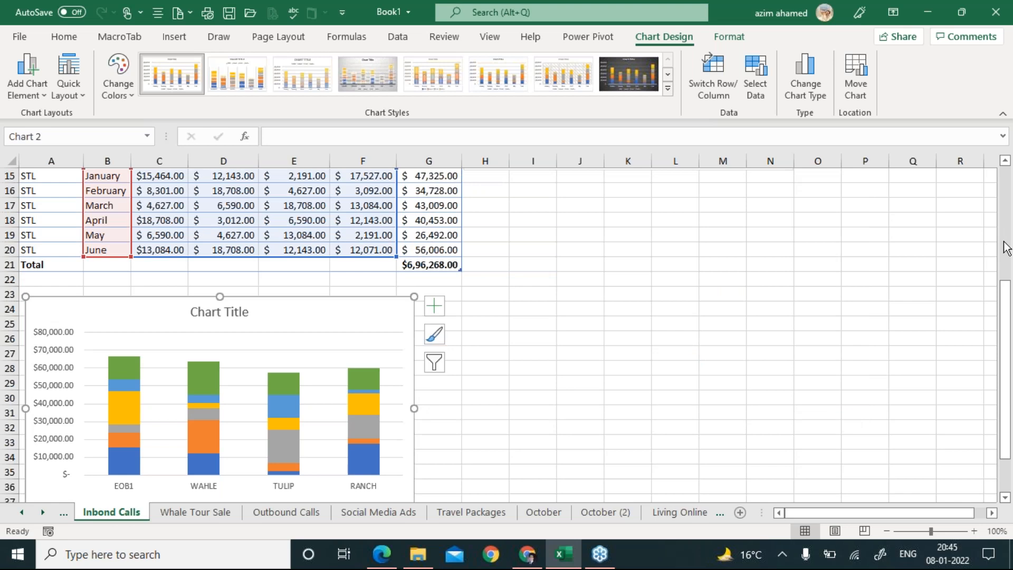
pyautogui.click(389, 558)
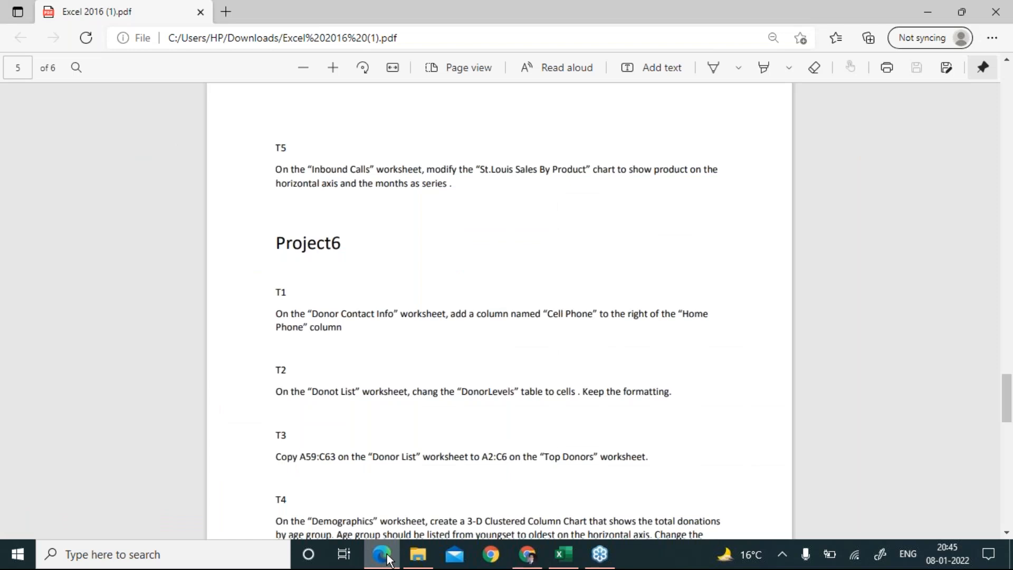
# Scroll to Project6 and copy the 'Donor Contact Info' sheet name from T1.
pyautogui.press('Down')
pyautogui.press('Down')
pyautogui.press('Down')
pyautogui.press('Down')
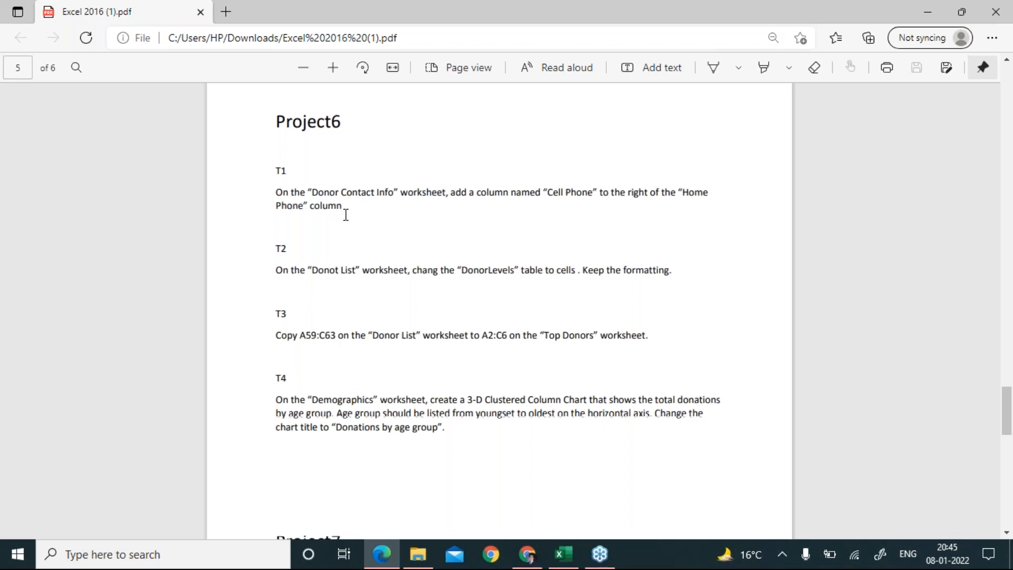
pyautogui.moveTo(312, 194); pyautogui.dragTo(396, 196)
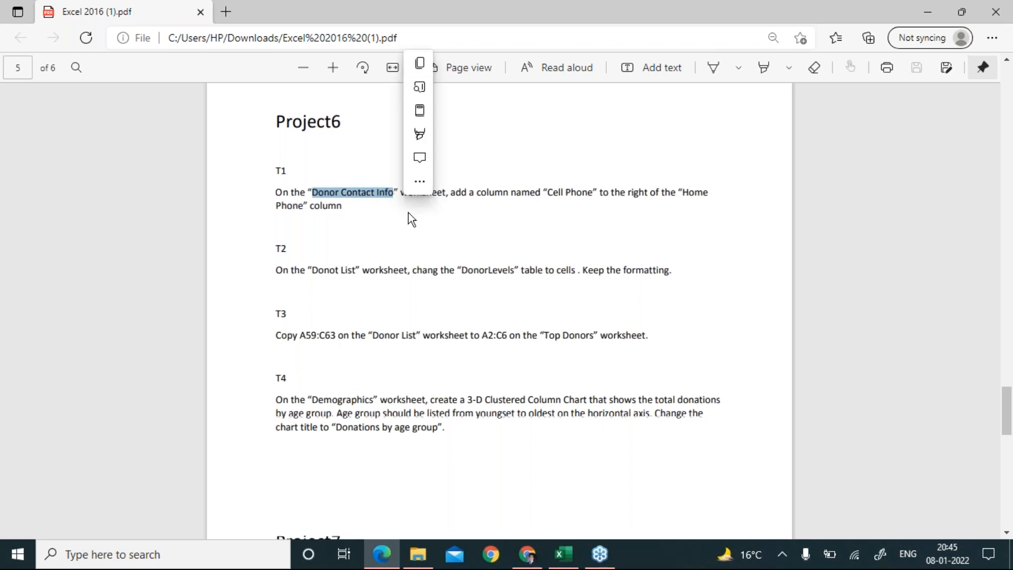
pyautogui.hotkey('ctrl', 'c')
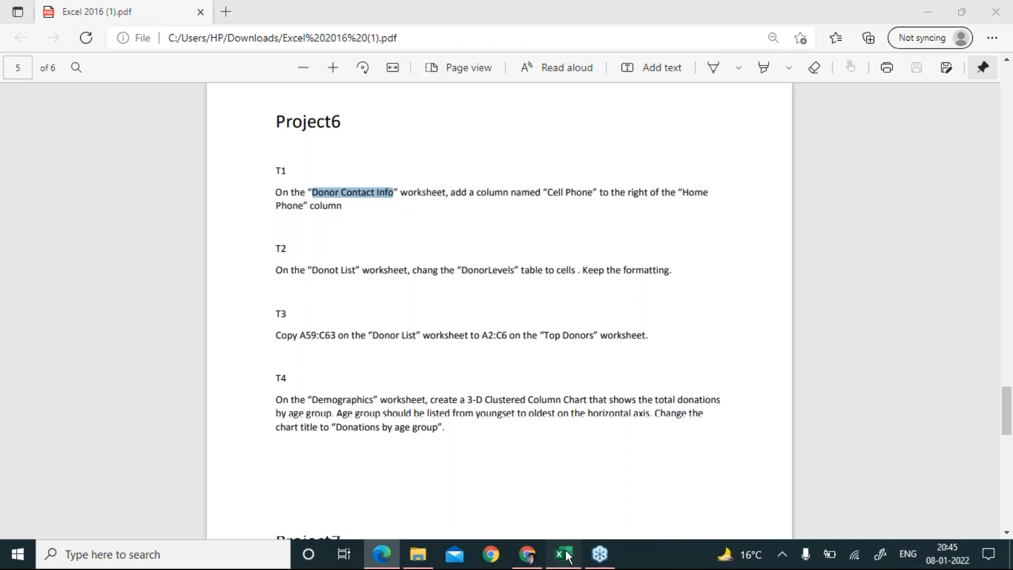
pyautogui.click(563, 554)
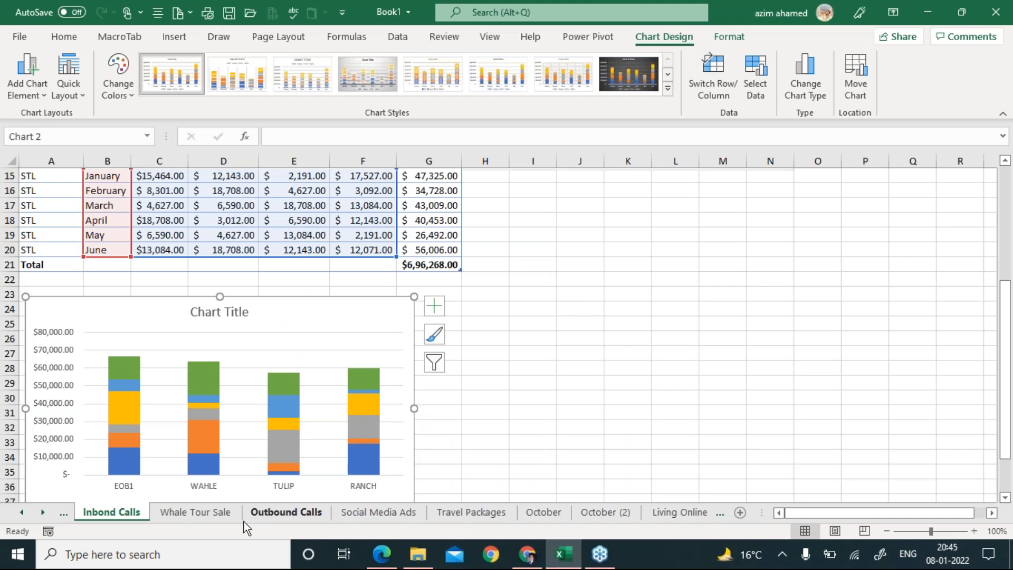
pyautogui.click(519, 401)
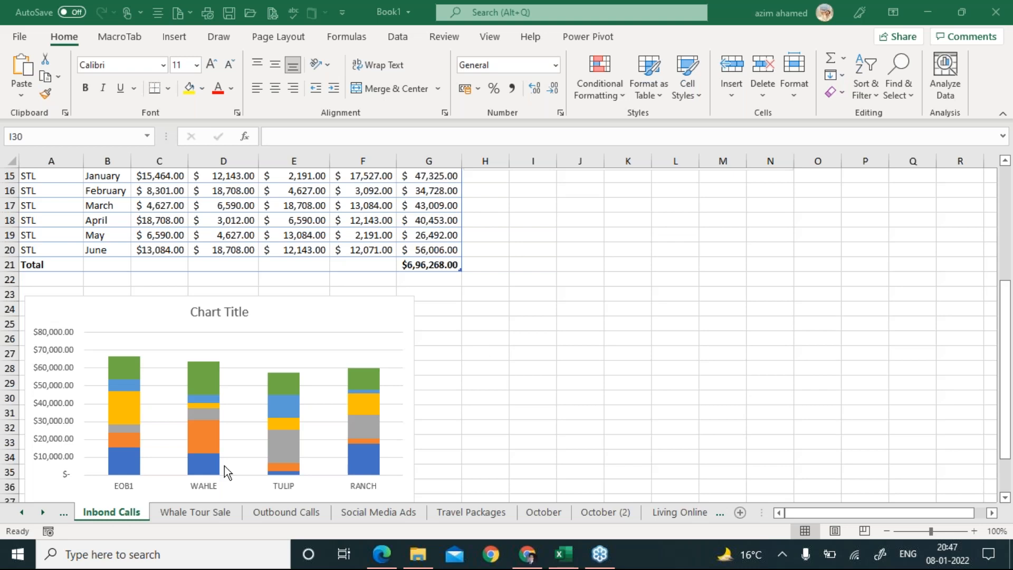
# Pick Doner'sContact Info from the sheet list to open that worksheet.
pyautogui.rightClick(38, 508)
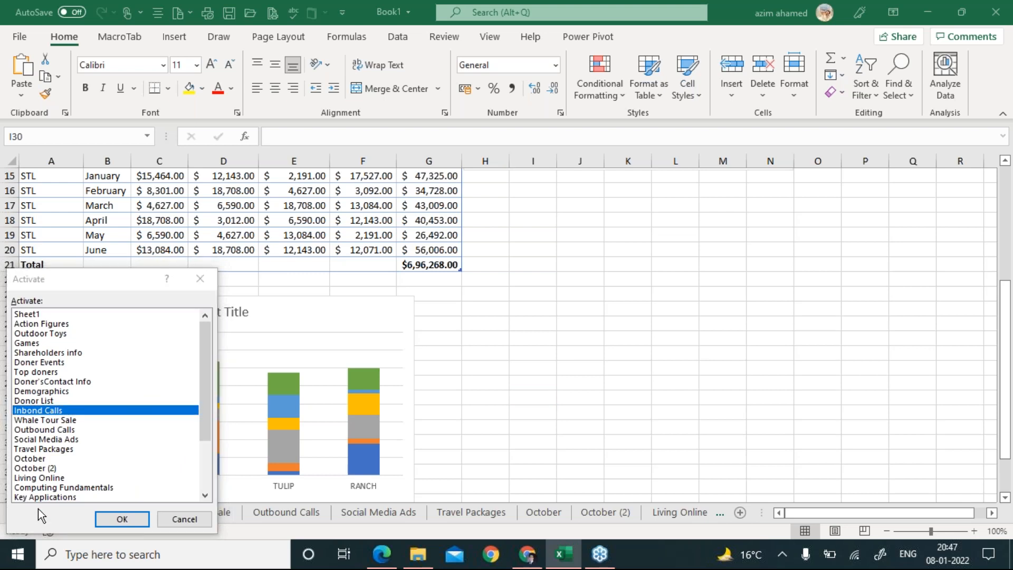
pyautogui.hotkey('alt', 'Tab')
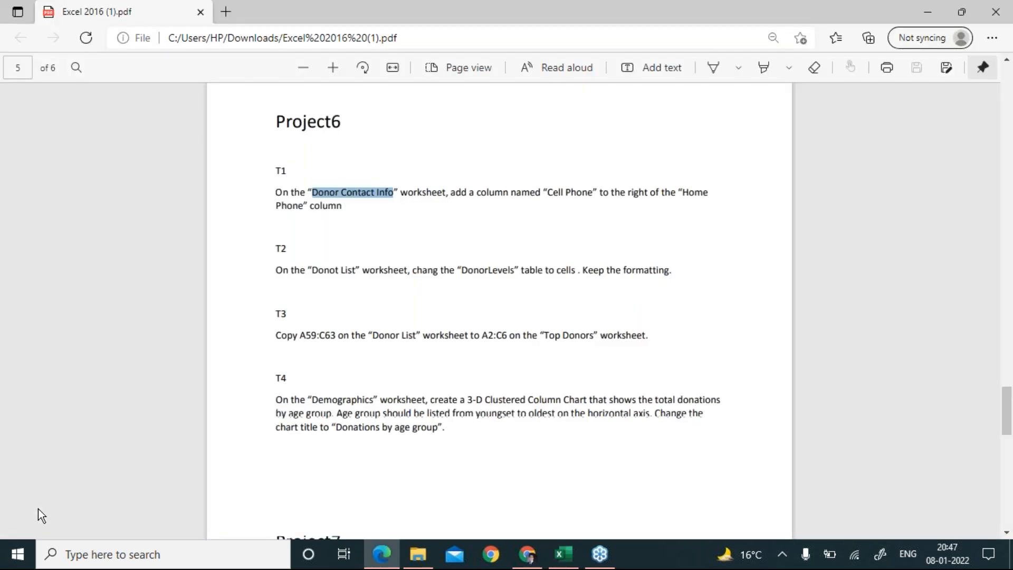
pyautogui.hotkey('alt', 'Tab')
pyautogui.press('d')
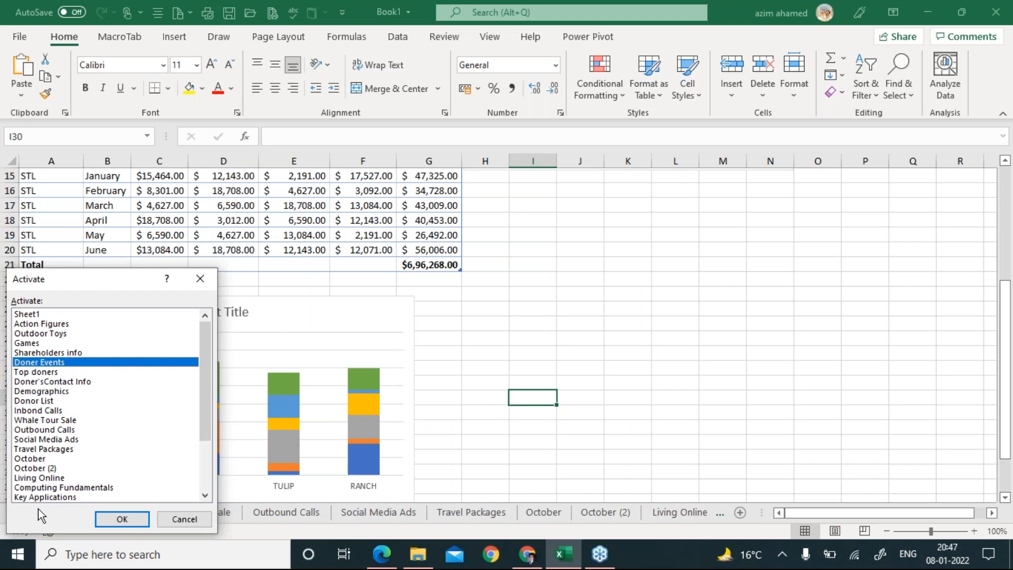
pyautogui.hotkey('alt', 'Tab')
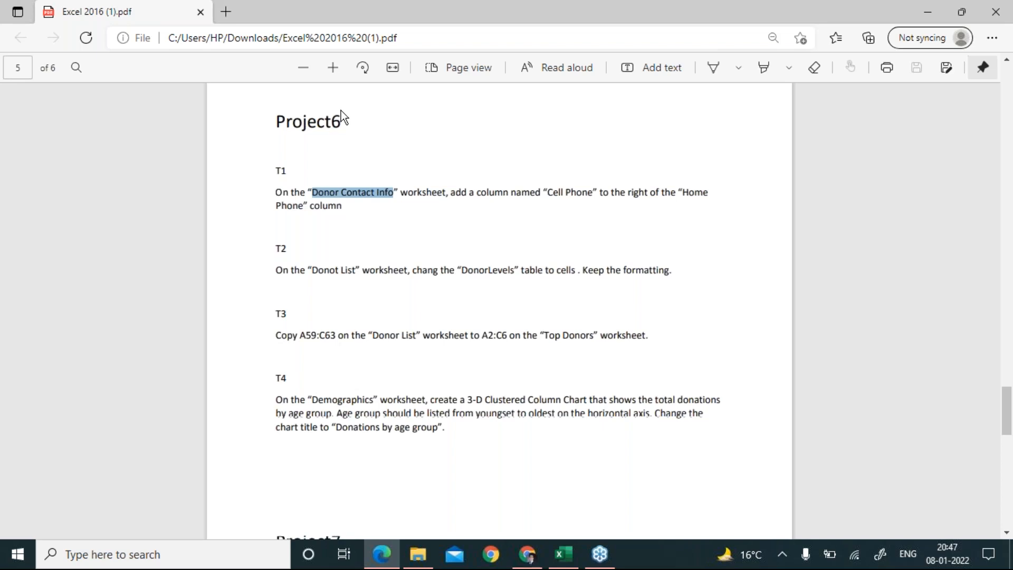
pyautogui.hotkey('alt', 'Tab')
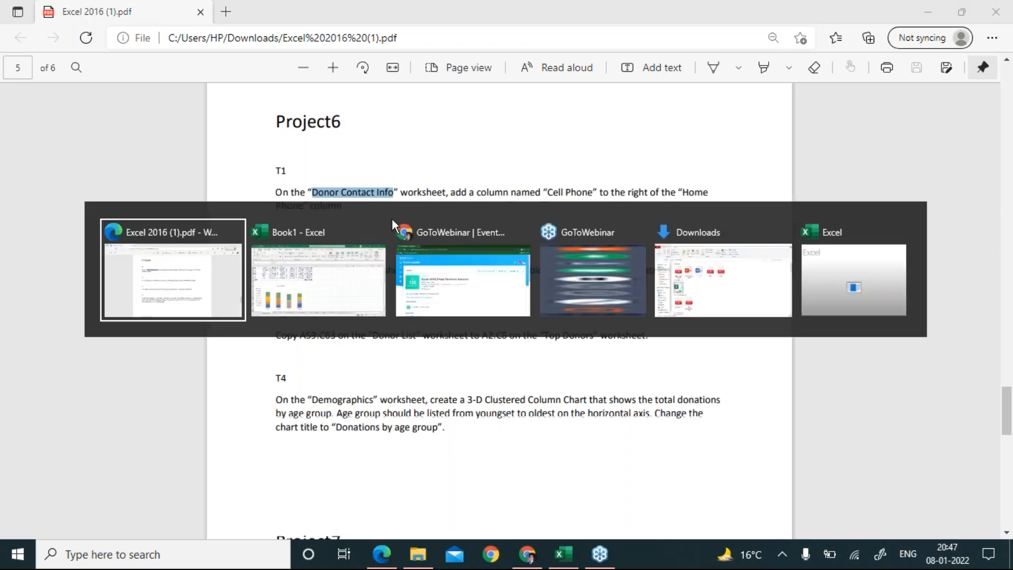
pyautogui.hotkey('alt', 'Tab')
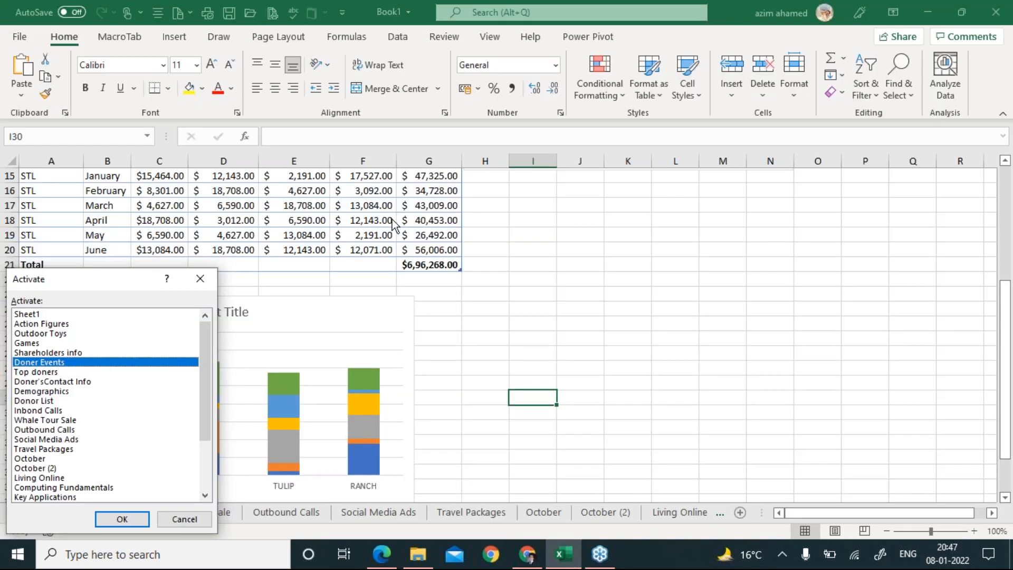
pyautogui.press('Down')
pyautogui.press('Down')
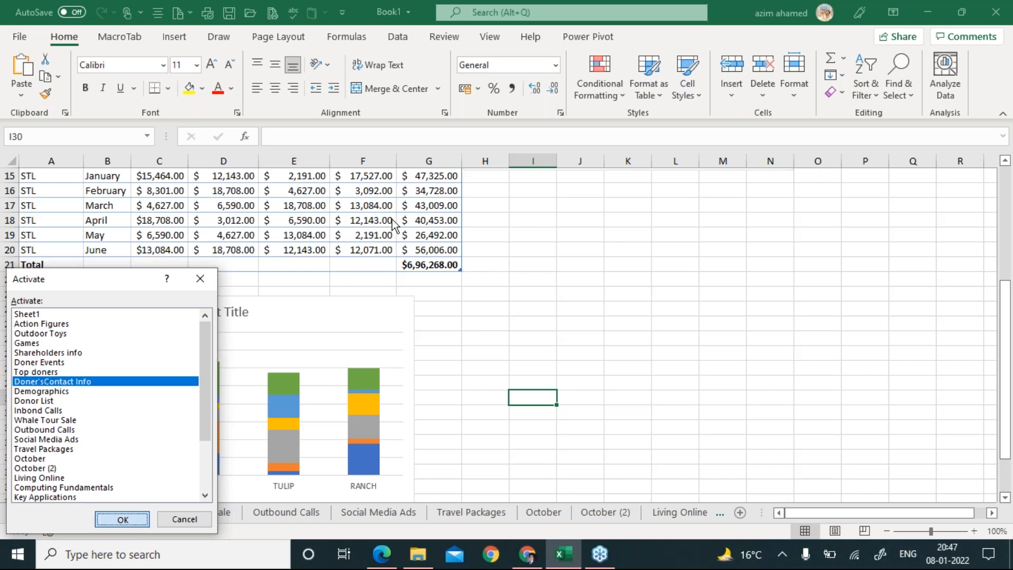
pyautogui.press('Return')
# Copy the column name 'Cell Phone' from the PDF task and return to Excel.
pyautogui.hotkey('alt', 'Tab')
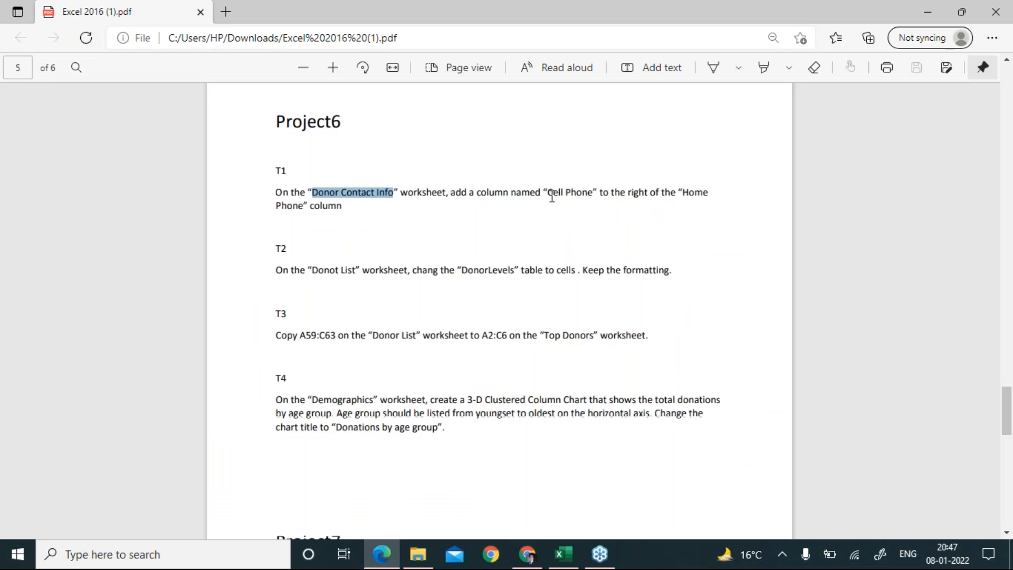
pyautogui.moveTo(549, 197); pyautogui.dragTo(604, 194)
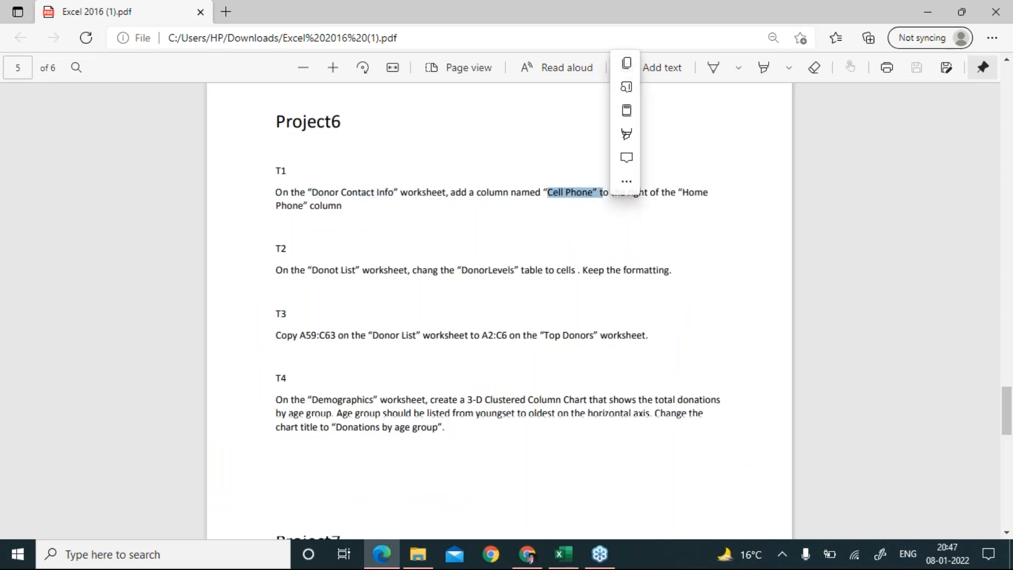
pyautogui.click(669, 197)
pyautogui.hotkey('alt', 'Tab')
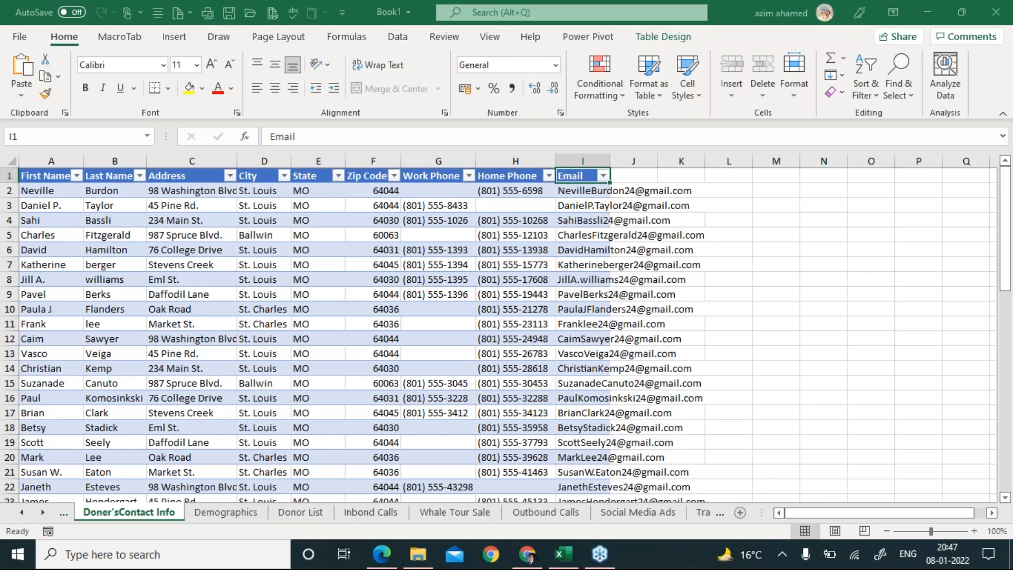
# Insert a blank column before the Email column in the donor table.
pyautogui.click(508, 157)
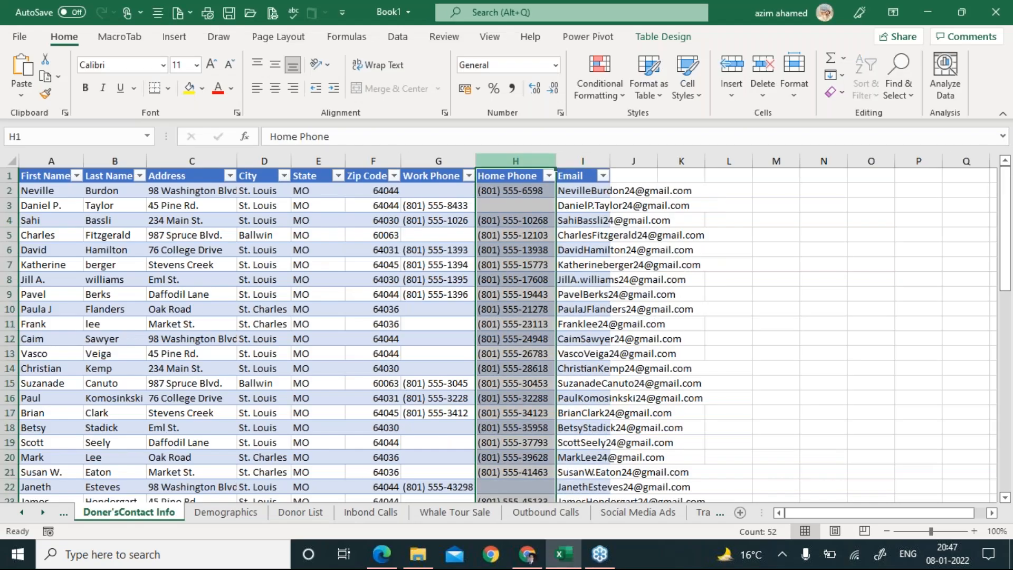
pyautogui.rightClick(515, 158)
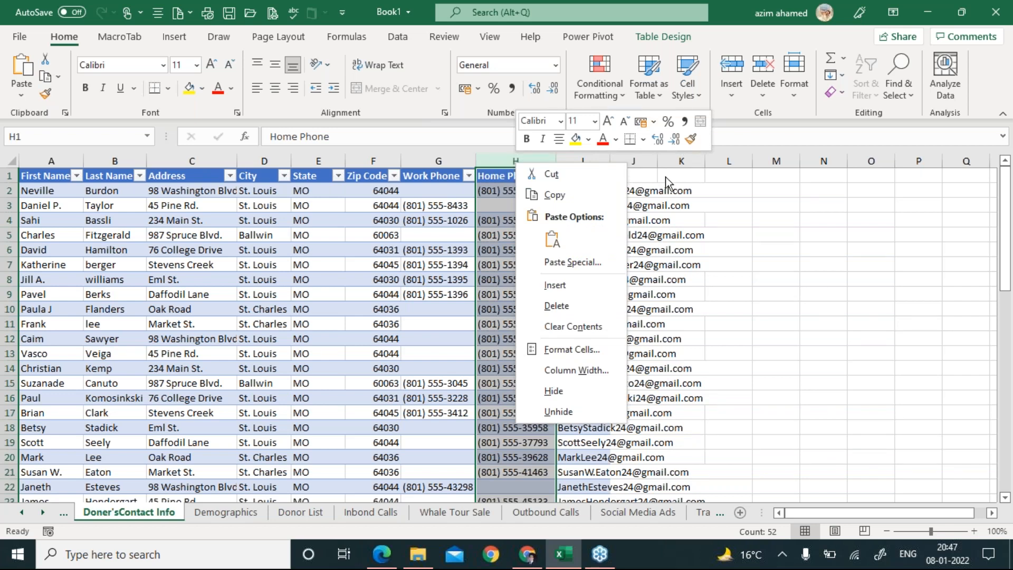
pyautogui.press('Escape')
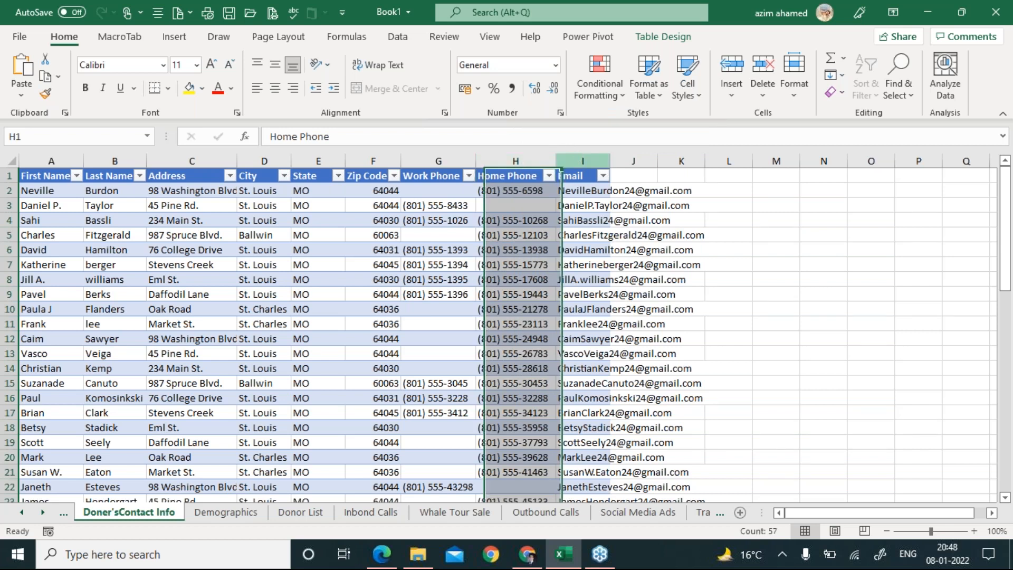
pyautogui.click(580, 156)
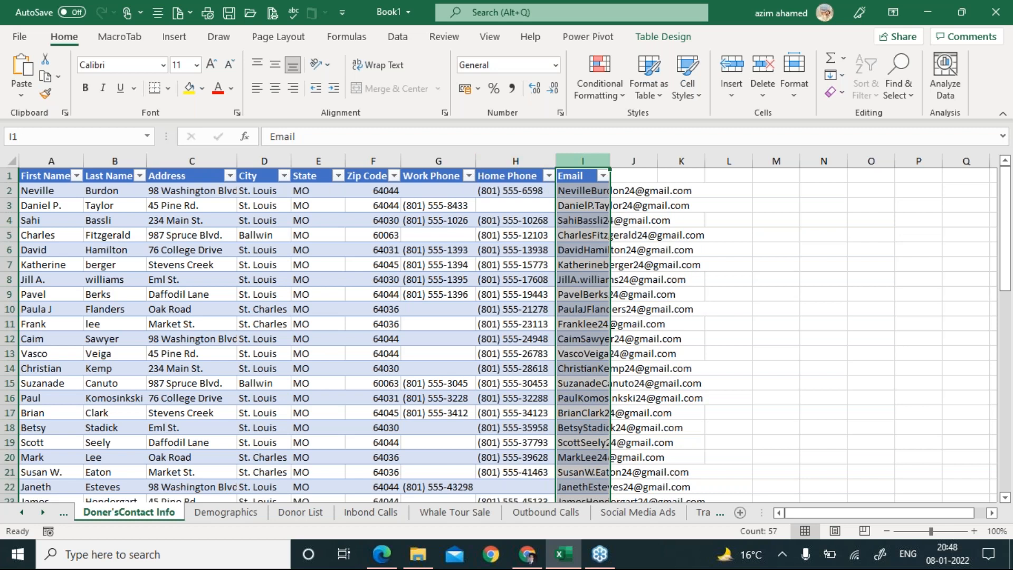
pyautogui.rightClick(585, 158)
pyautogui.click(613, 284)
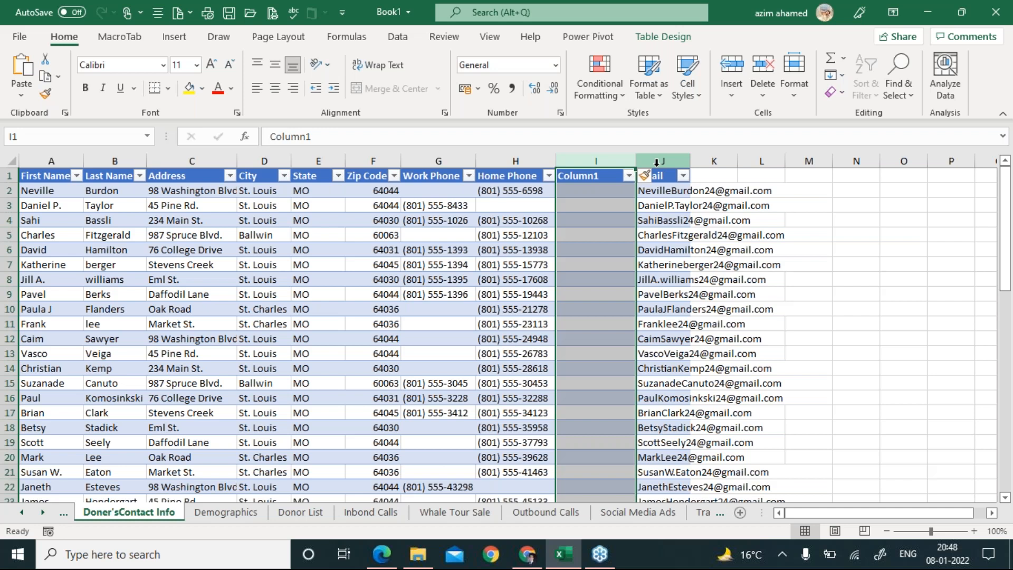
# Title the new column's I1 header 'Cell Phone'.
pyautogui.hotkey('alt', 'Tab')
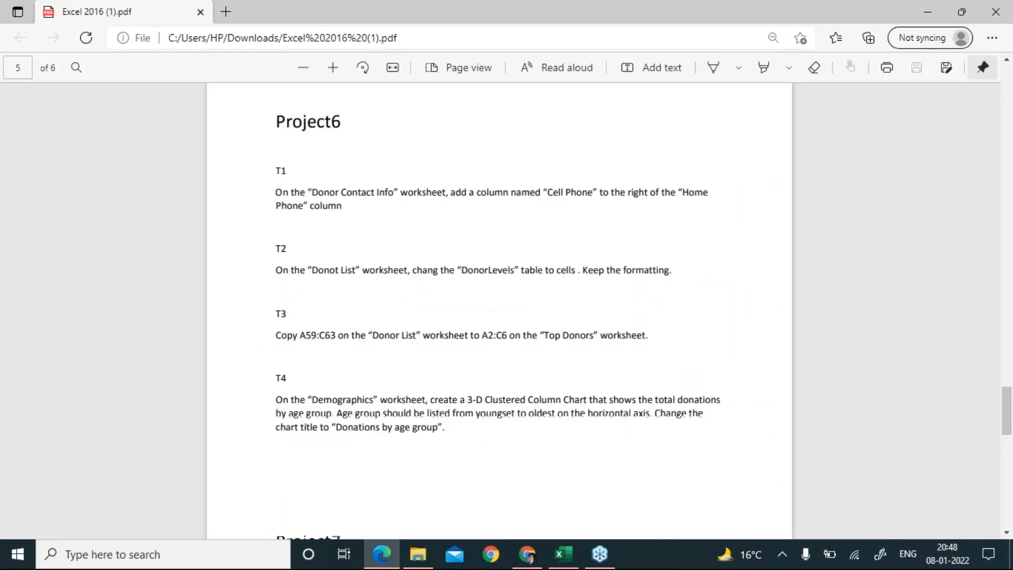
pyautogui.hotkey('alt', 'Tab')
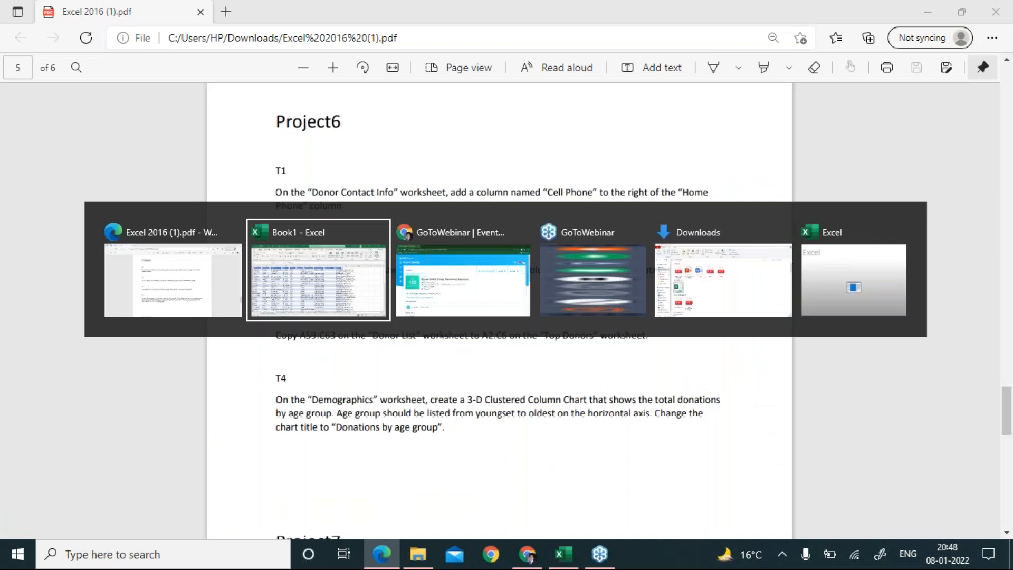
pyautogui.click(607, 177)
pyautogui.press('BackSpace')
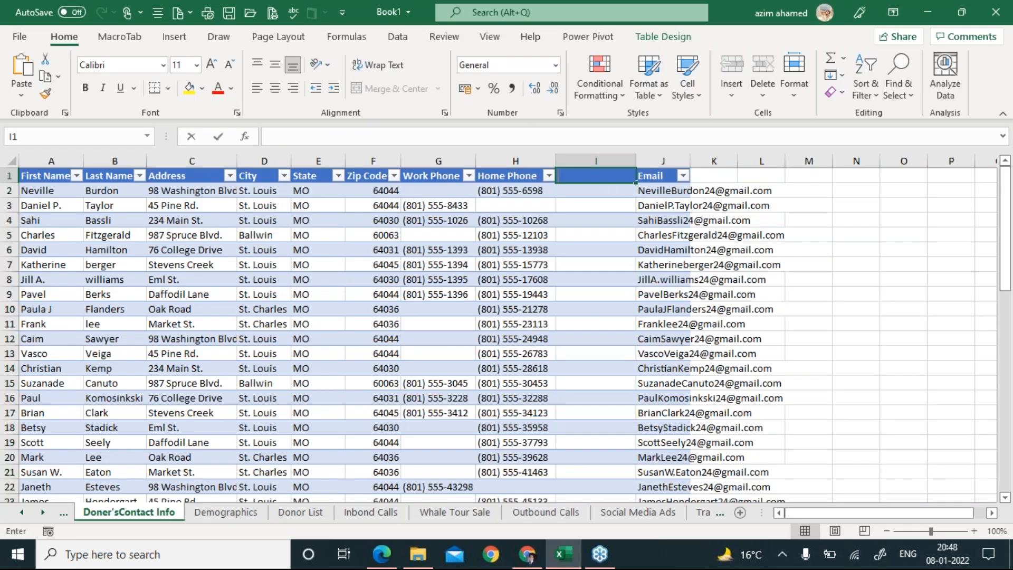
pyautogui.write('Cell Phone')
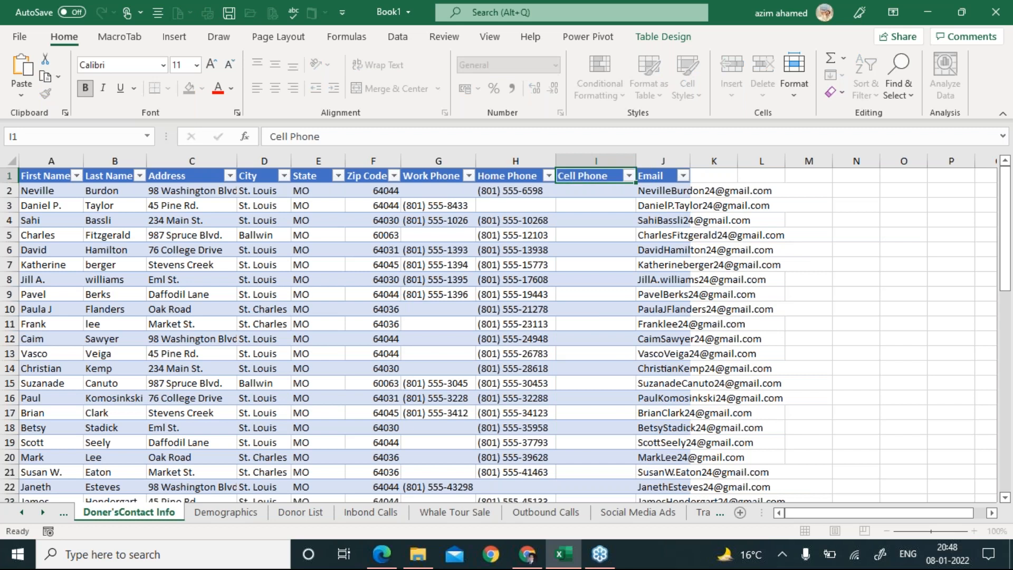
pyautogui.press('Return')
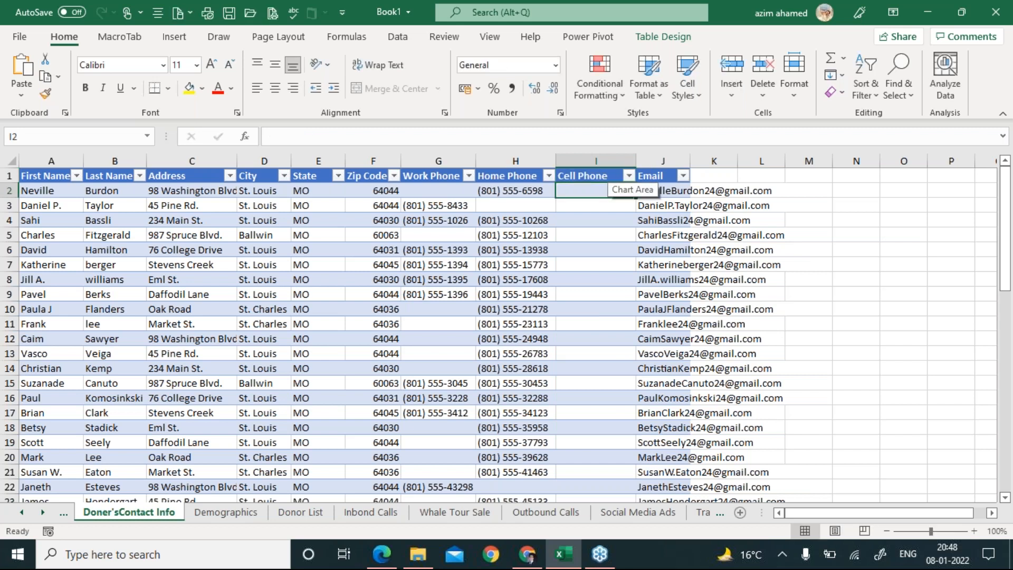
pyautogui.hotkey('alt', 'Tab')
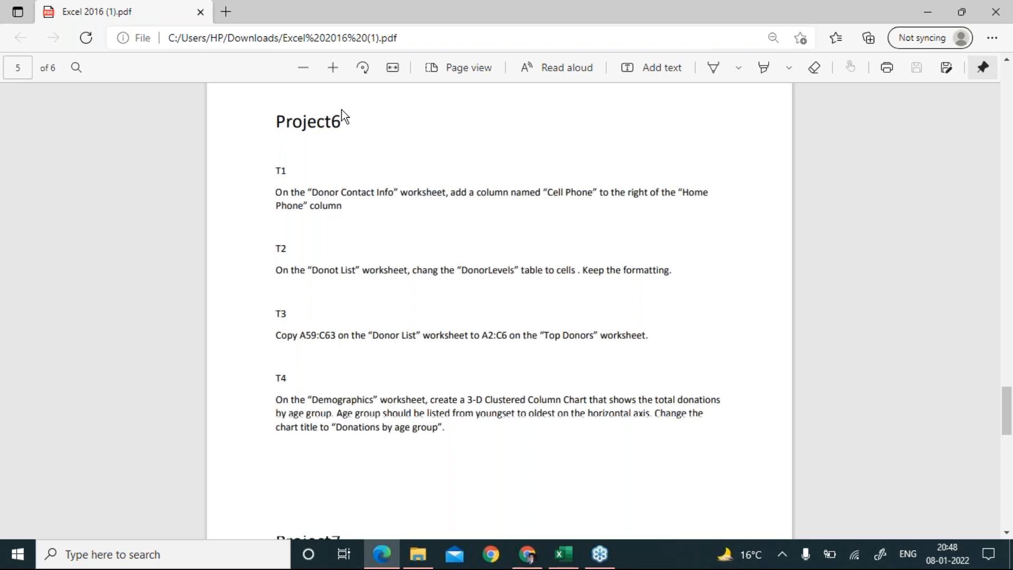
# Select the table name DonorLevels in PDF task T2, then switch back to Excel.
pyautogui.hotkey('alt', 'Tab')
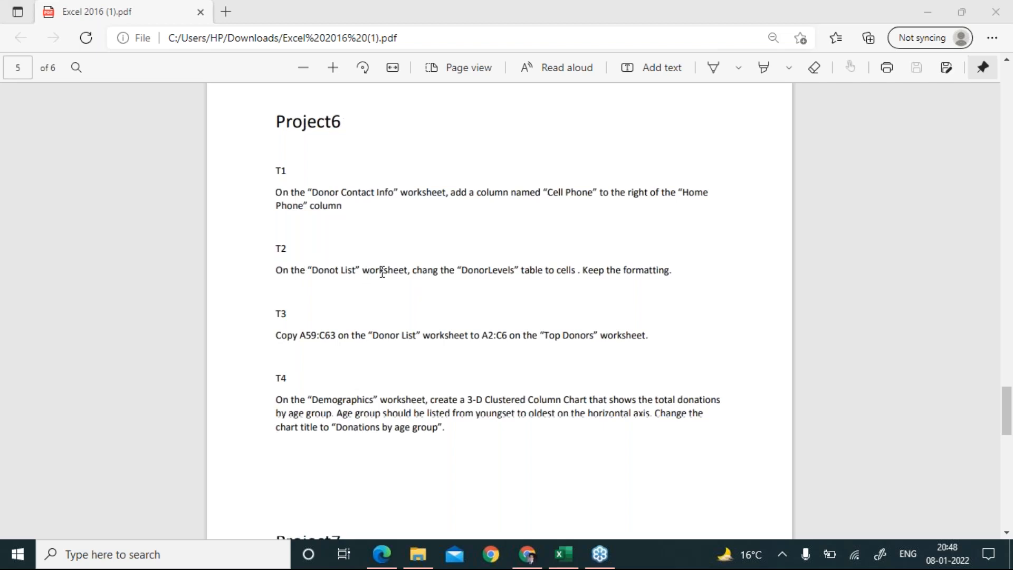
pyautogui.doubleClick(466, 274)
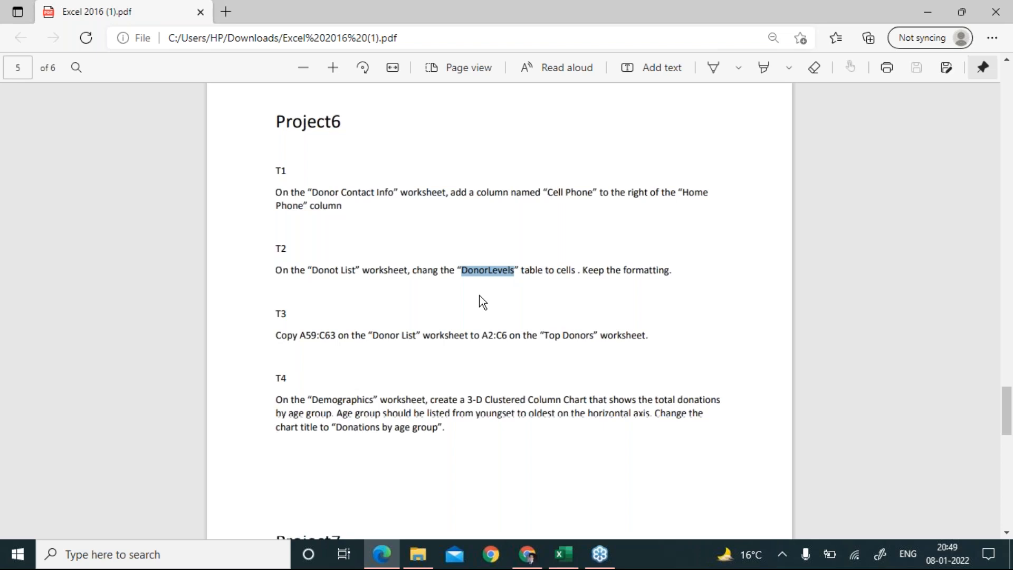
pyautogui.hotkey('alt', 'Tab')
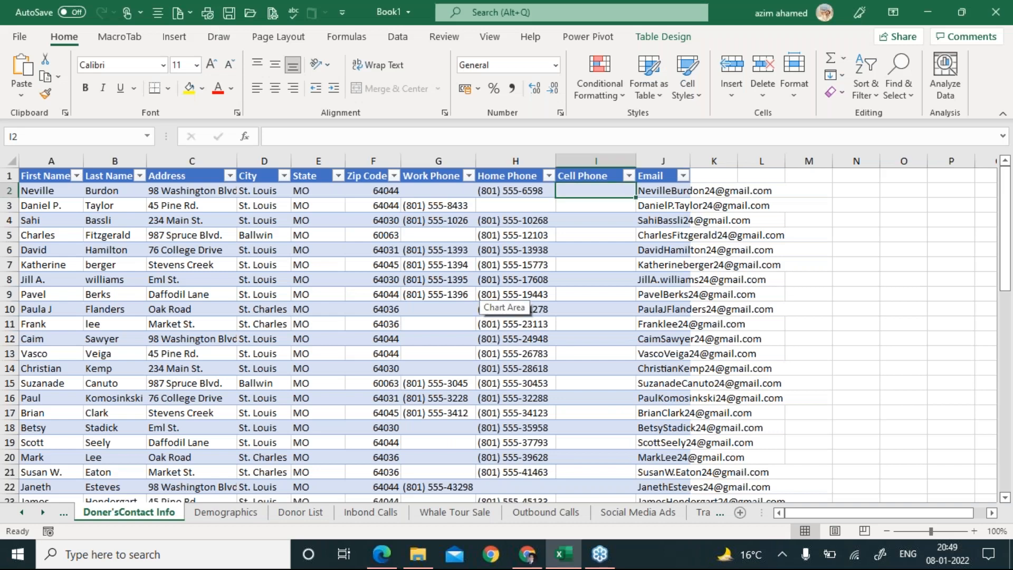
# On the Donor List sheet, review the Doner Levels table's minimum donations, Platinium $1,000.00 through Bronze $10.00.
pyautogui.click(306, 518)
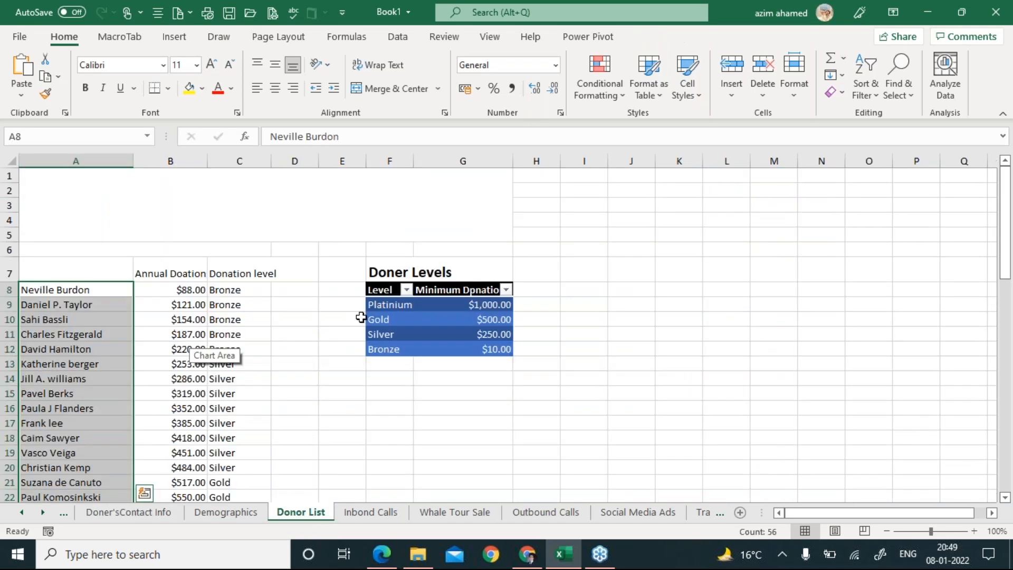
pyautogui.click(432, 308)
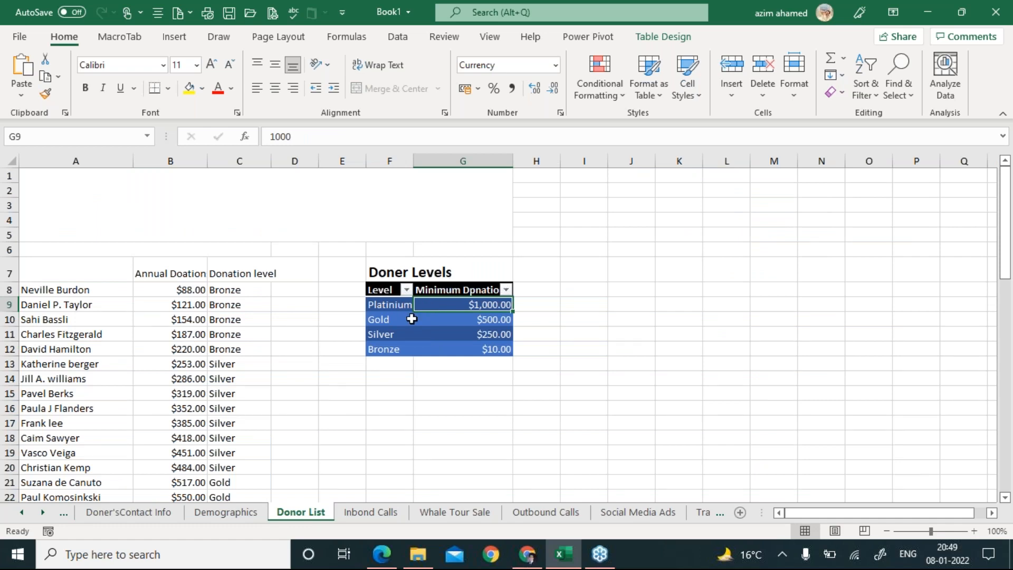
pyautogui.click(410, 319)
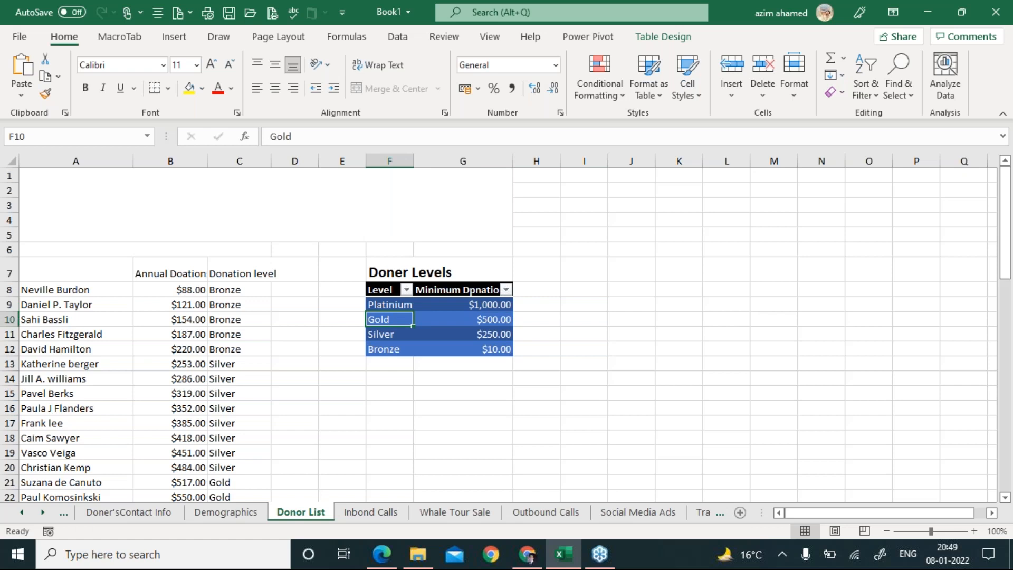
pyautogui.hotkey('alt', 'Tab')
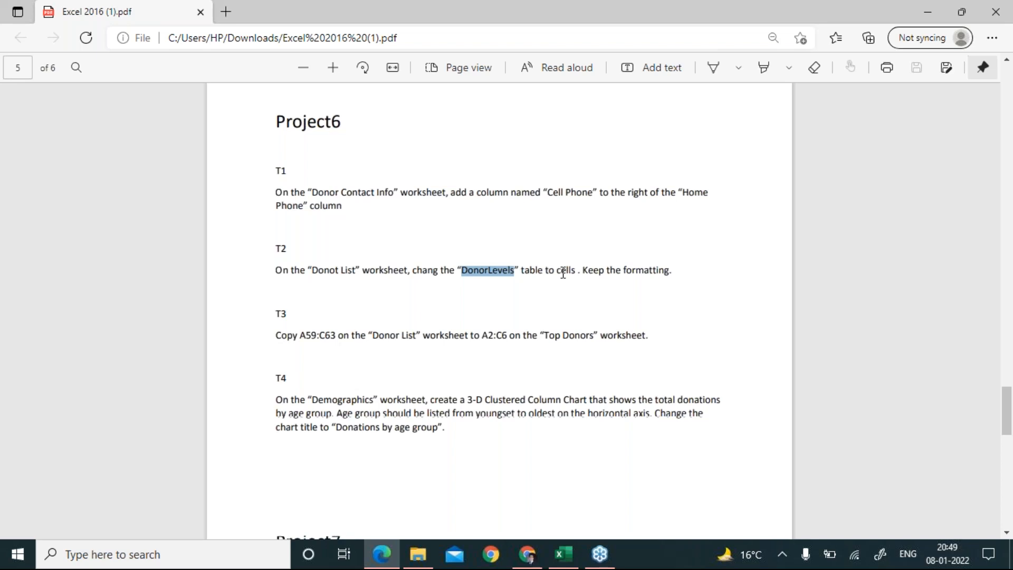
pyautogui.click(563, 555)
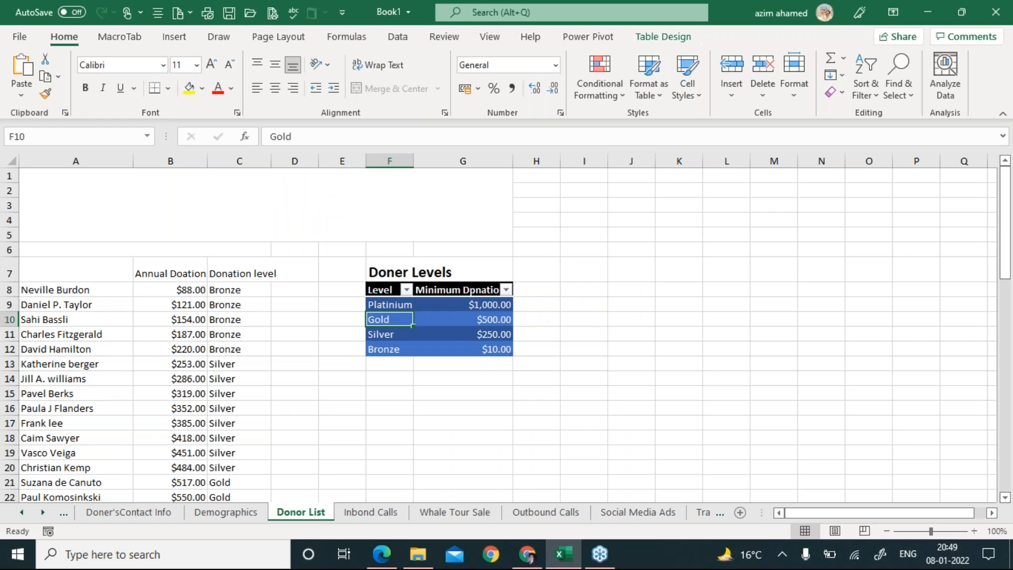
pyautogui.click(636, 289)
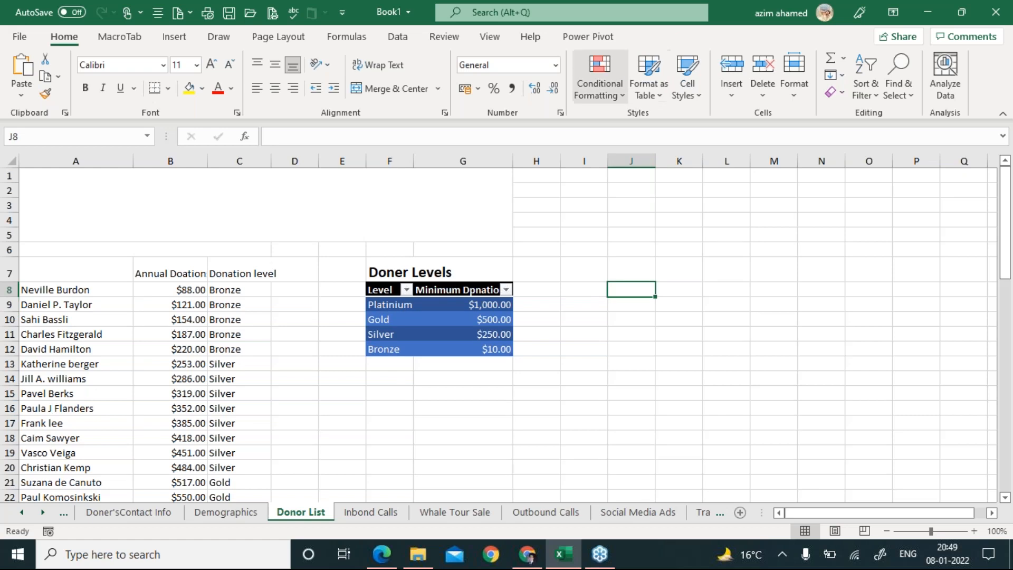
pyautogui.click(451, 303)
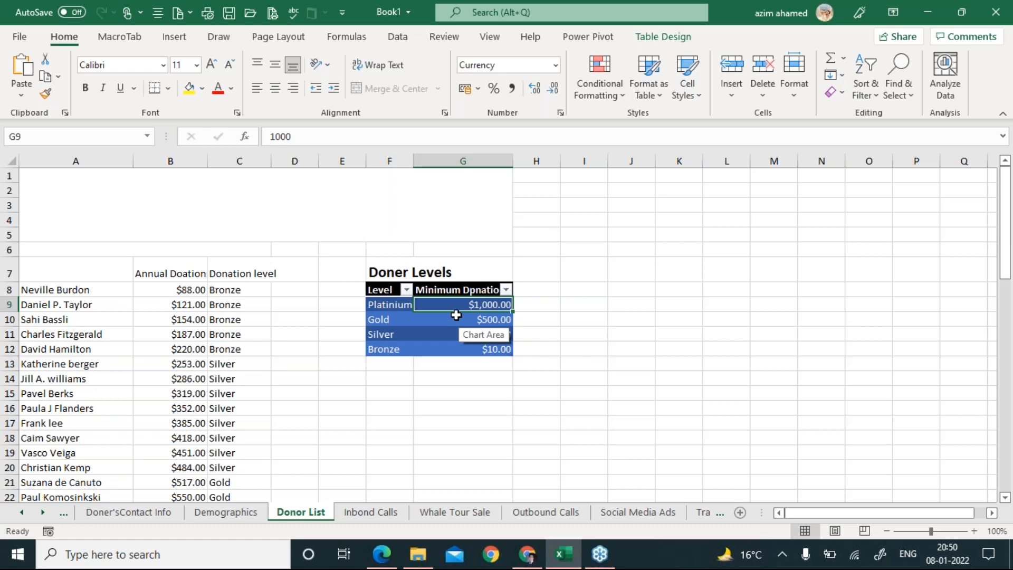
pyautogui.click(196, 348)
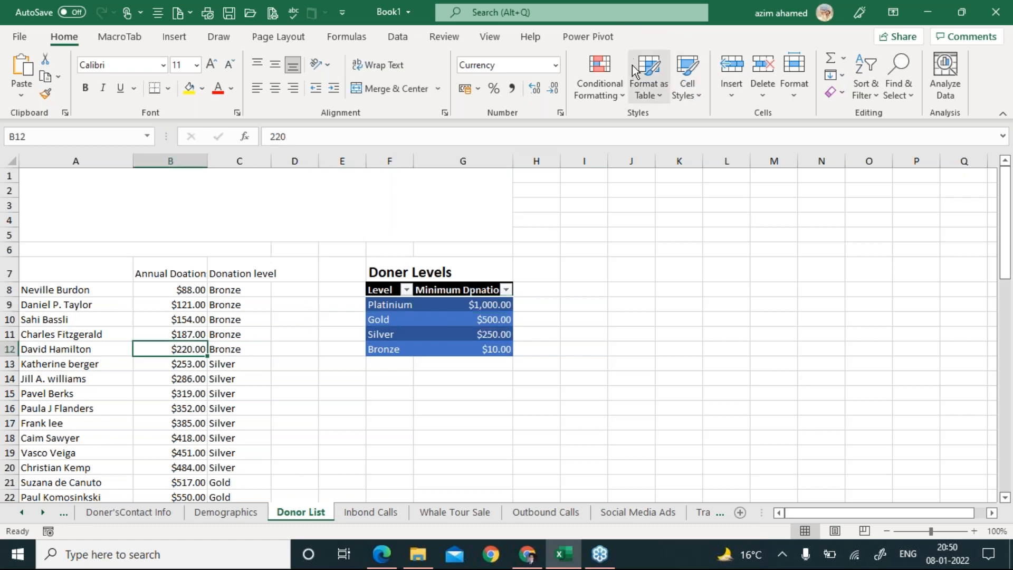
pyautogui.moveTo(64, 290); pyautogui.dragTo(246, 364)
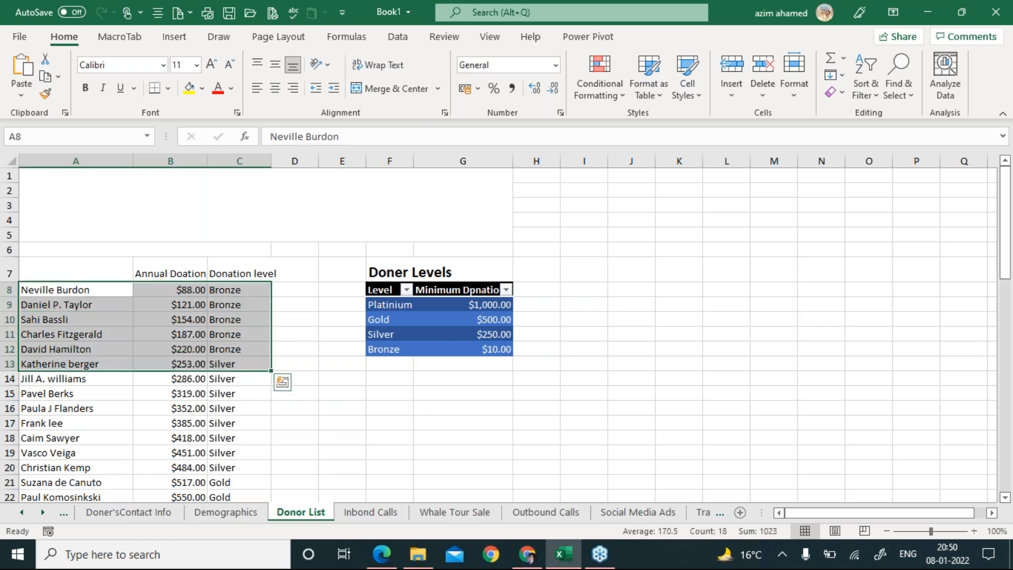
pyautogui.click(174, 38)
pyautogui.click(127, 67)
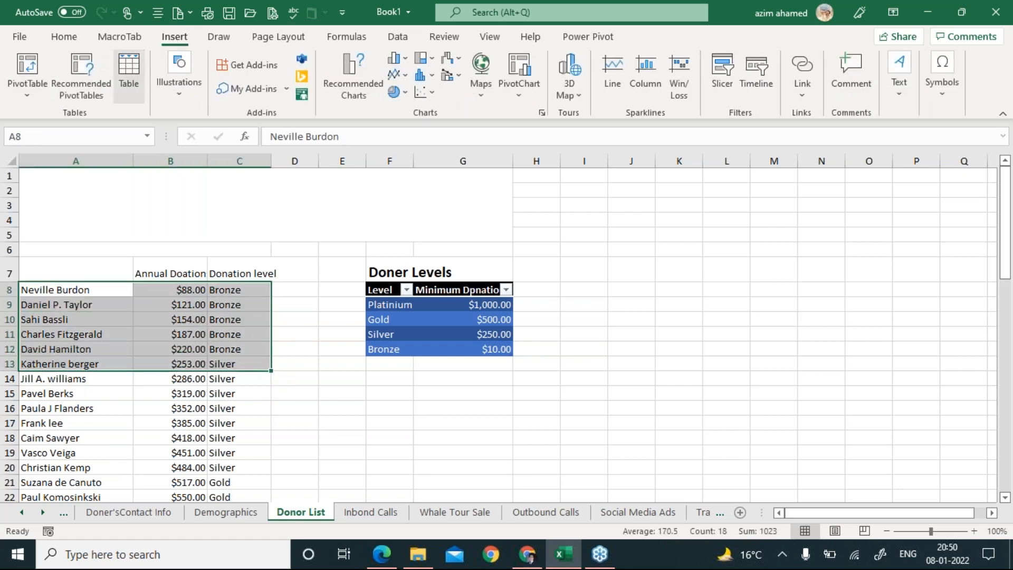
pyautogui.click(85, 467)
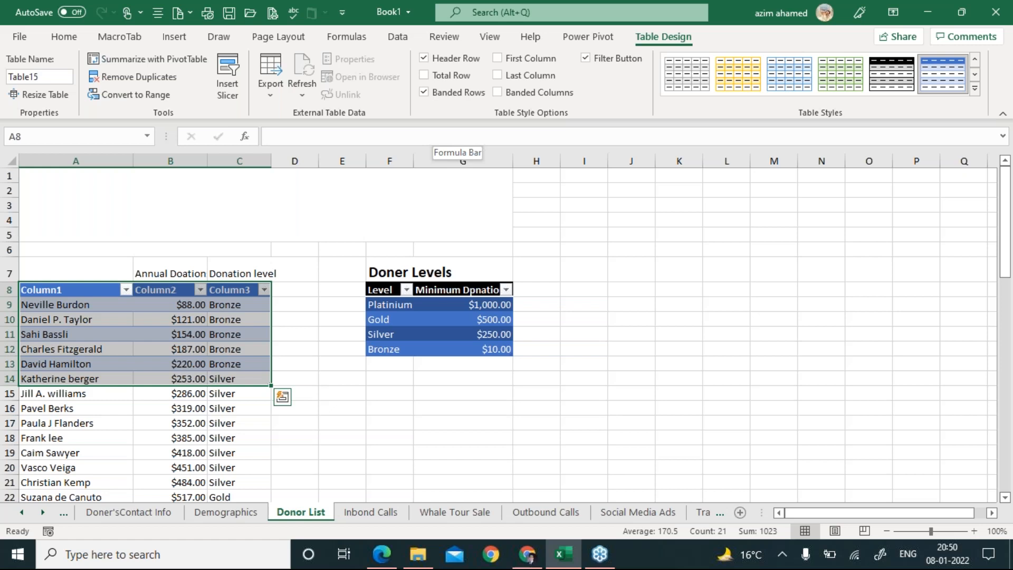
pyautogui.hotkey('ctrl', 'z')
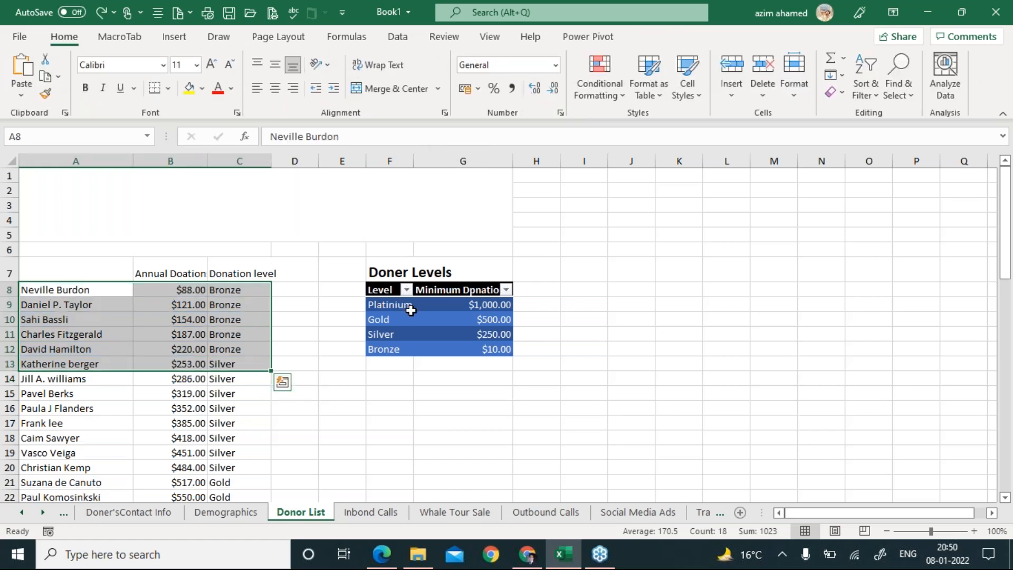
pyautogui.click(402, 317)
pyautogui.moveTo(385, 290); pyautogui.dragTo(494, 349)
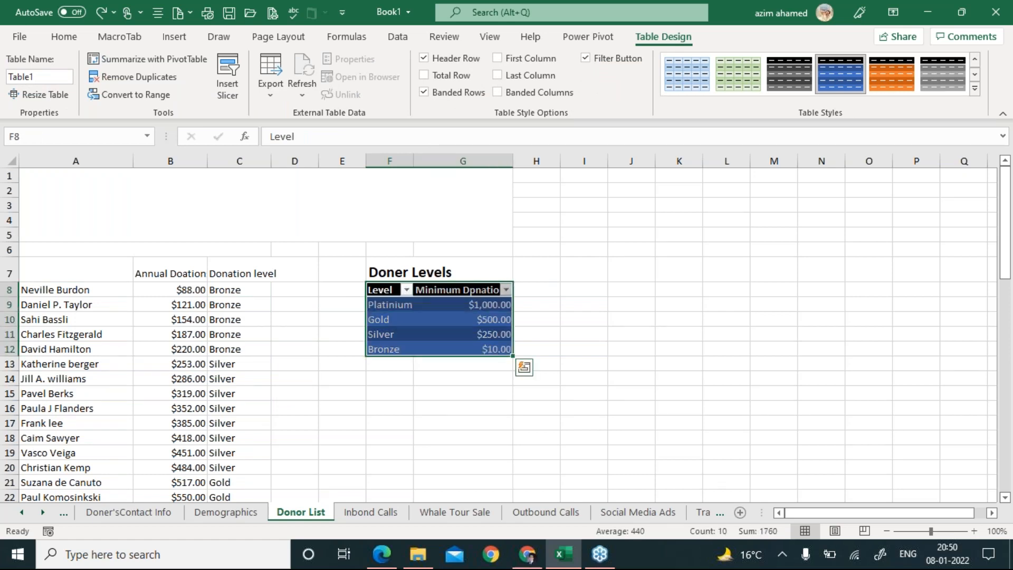
# Convert the Doner Levels table to a normal range of cells.
pyautogui.click(470, 304)
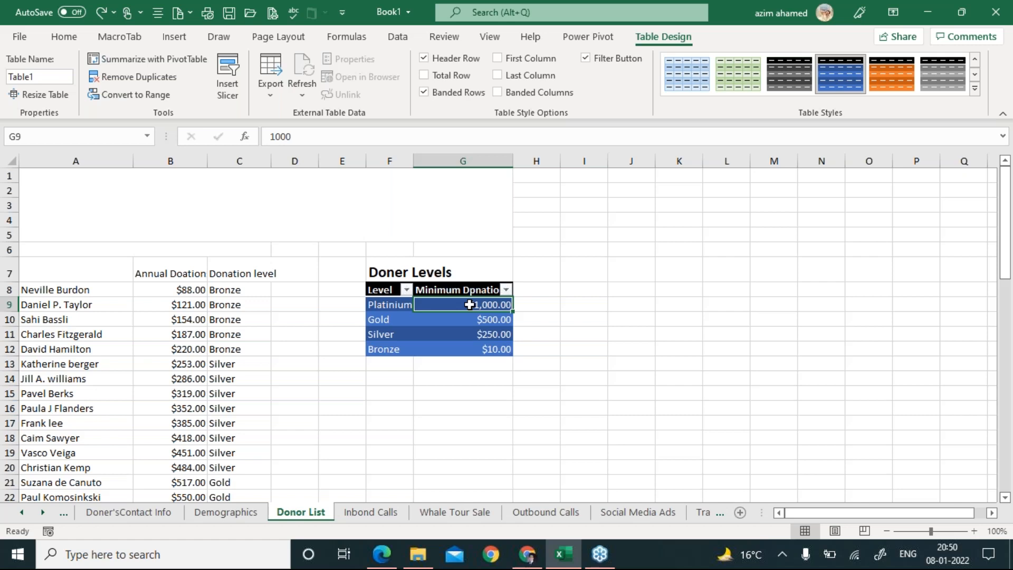
pyautogui.click(449, 322)
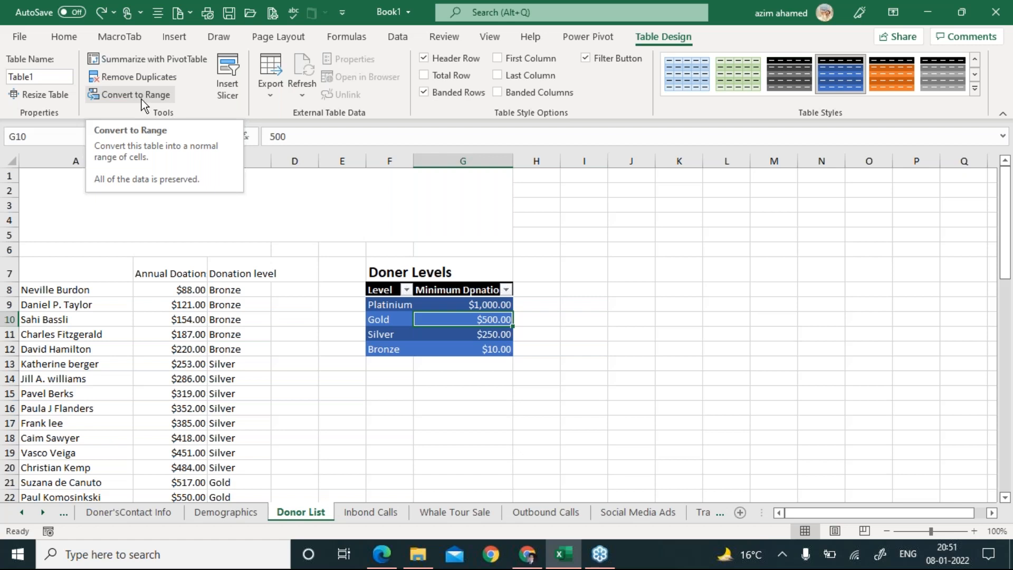
pyautogui.click(141, 99)
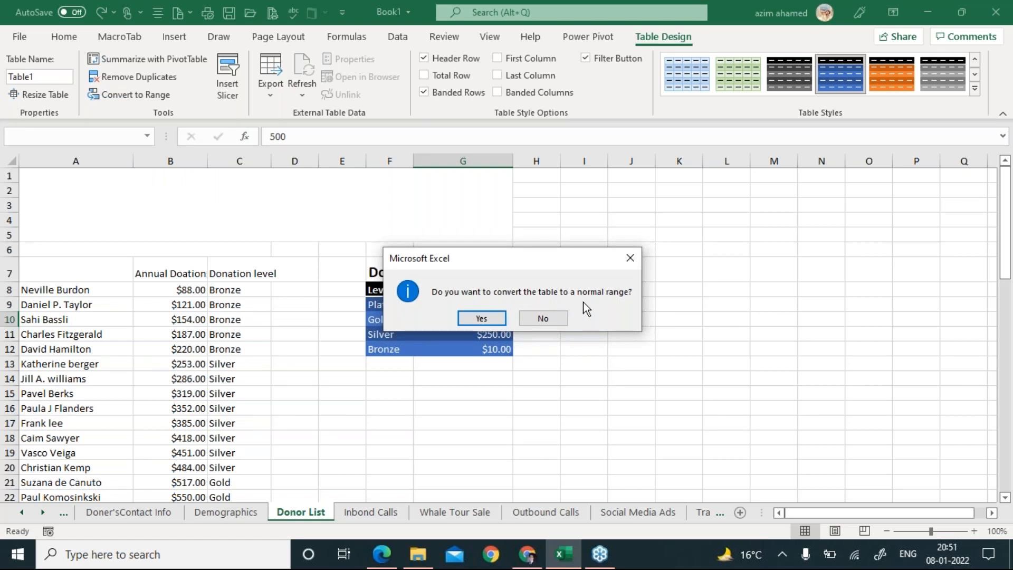
pyautogui.click(481, 318)
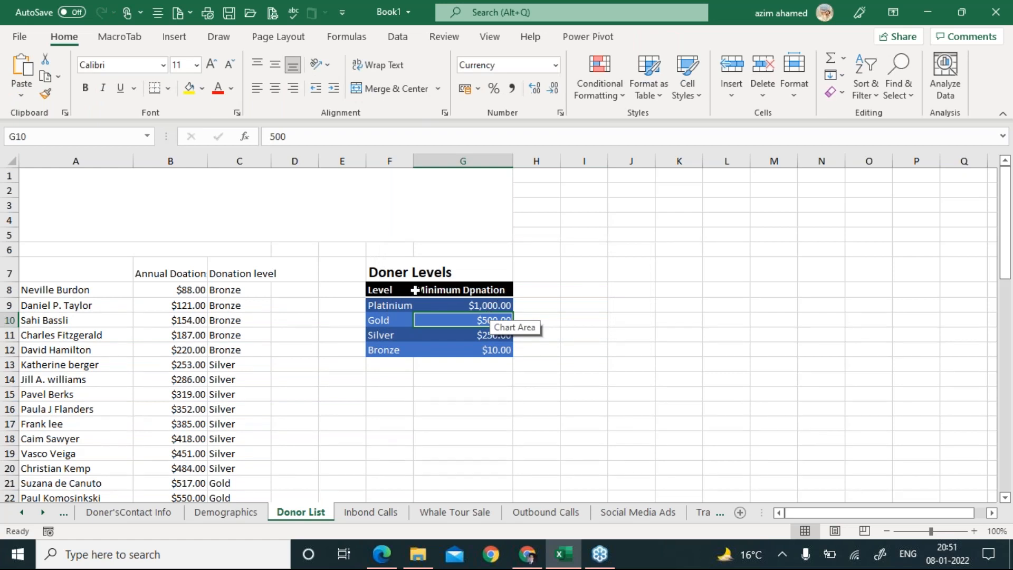
# Verify the converted cells G9 and G10 ($500.00) kept their values, then return to the task PDF.
pyautogui.click(462, 305)
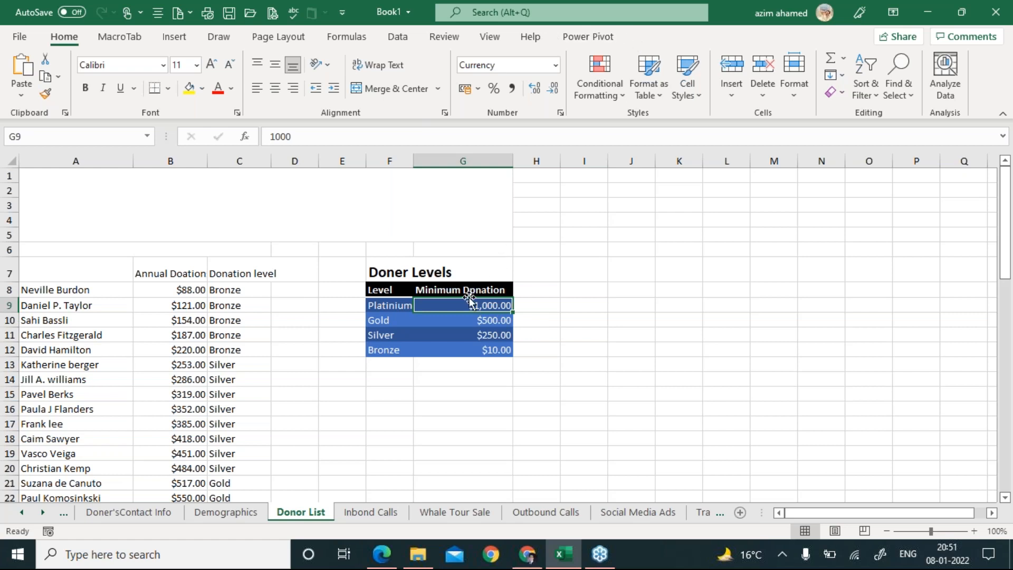
pyautogui.click(454, 323)
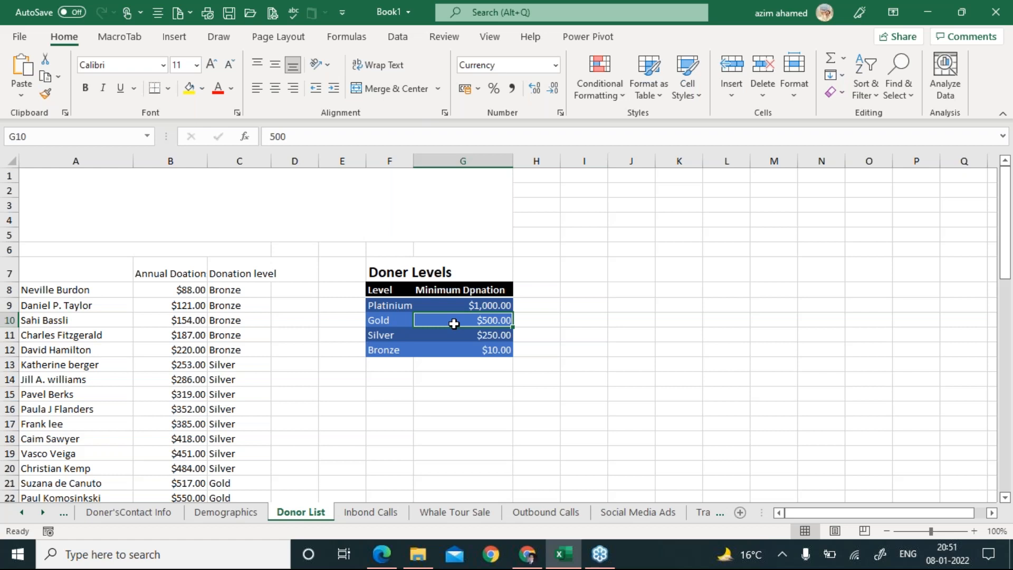
pyautogui.hotkey('alt', 'Tab')
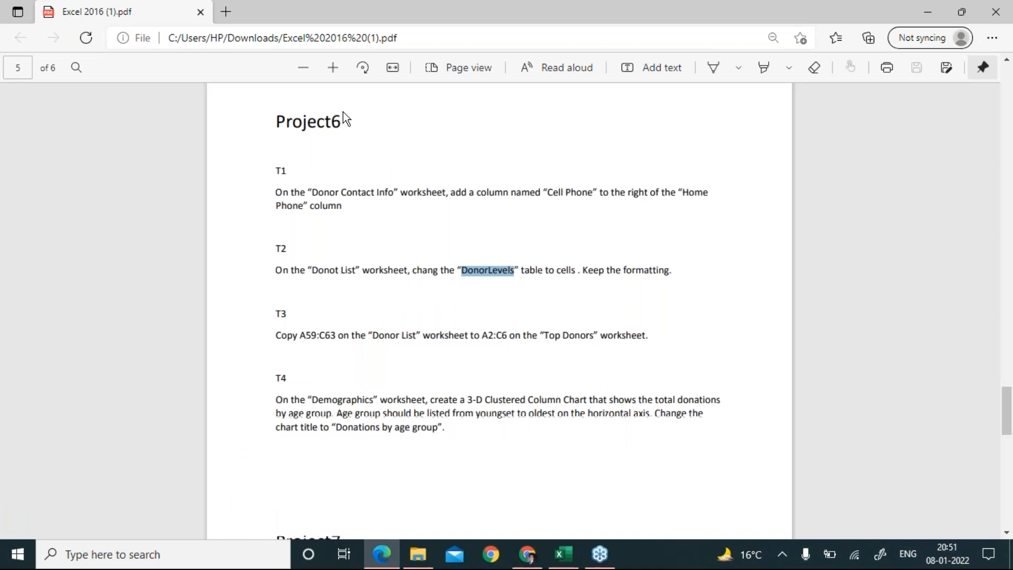
# Read Project6 tasks T1–T4 in the PDF, then return to the Excel workbook.
pyautogui.hotkey('alt', 'Tab')
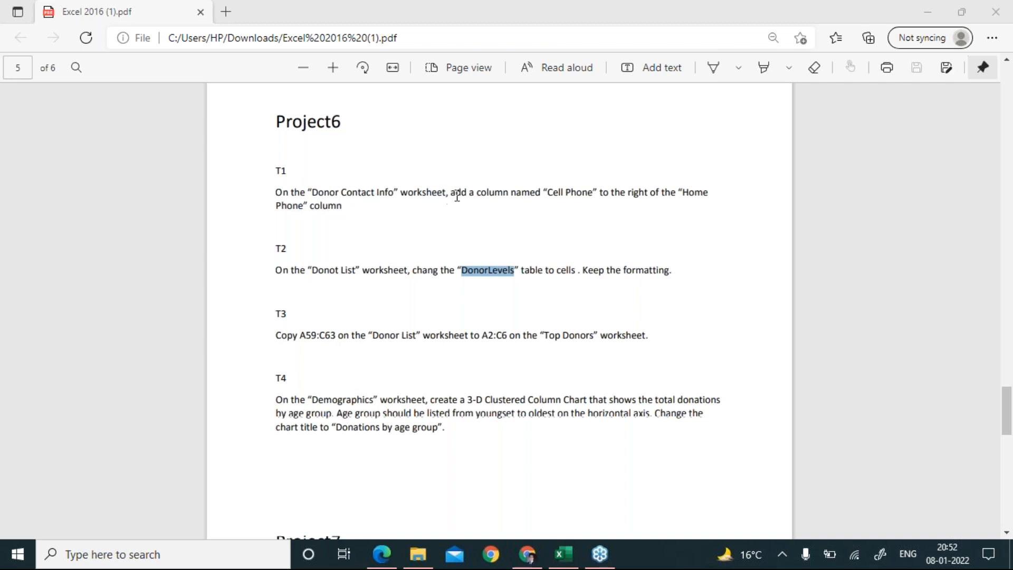
pyautogui.click(563, 554)
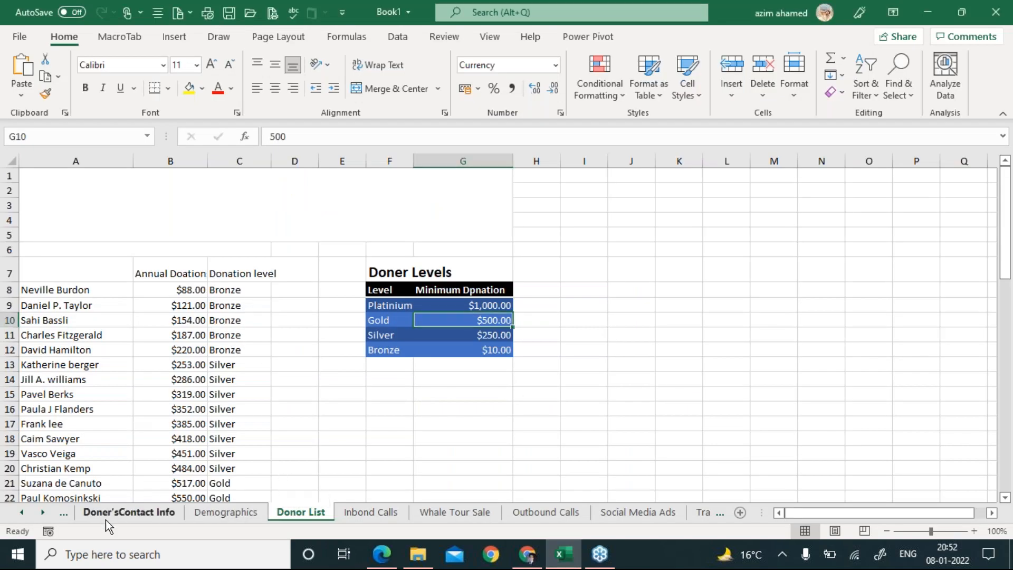
# On Doner'sContact Info, inspect the Home Phone column H and the empty Cell Phone column I.
pyautogui.click(106, 519)
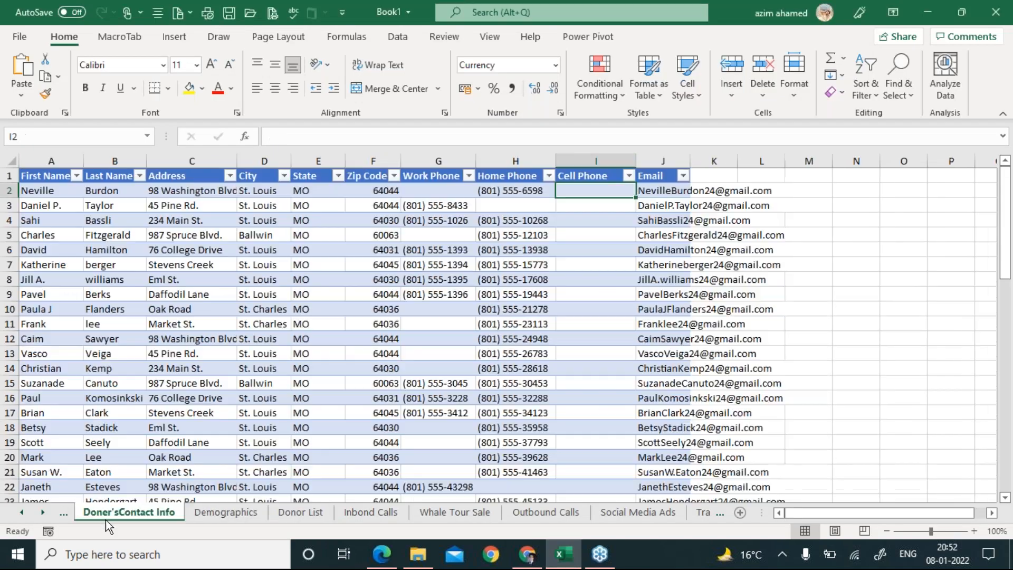
pyautogui.click(516, 161)
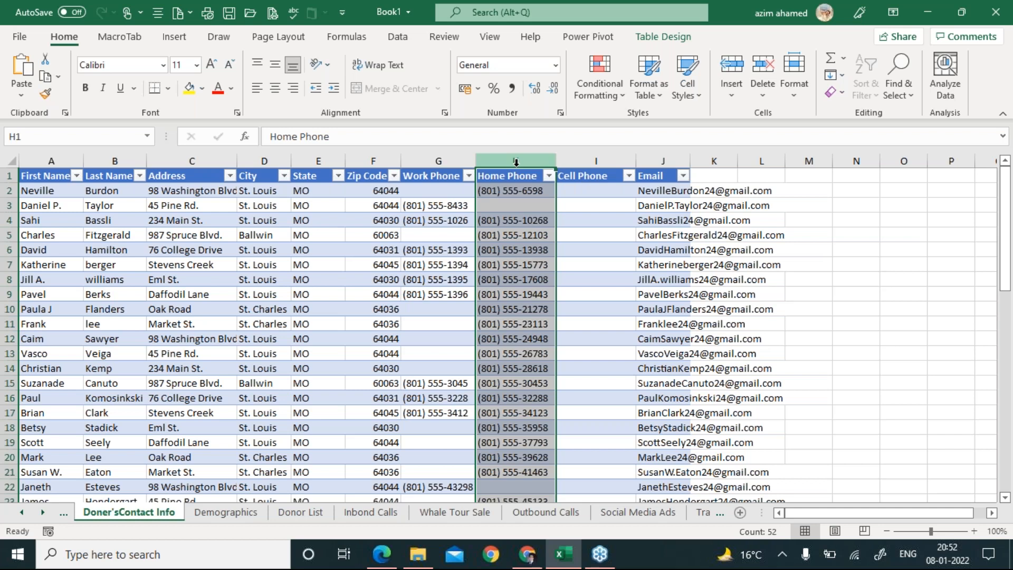
pyautogui.click(610, 161)
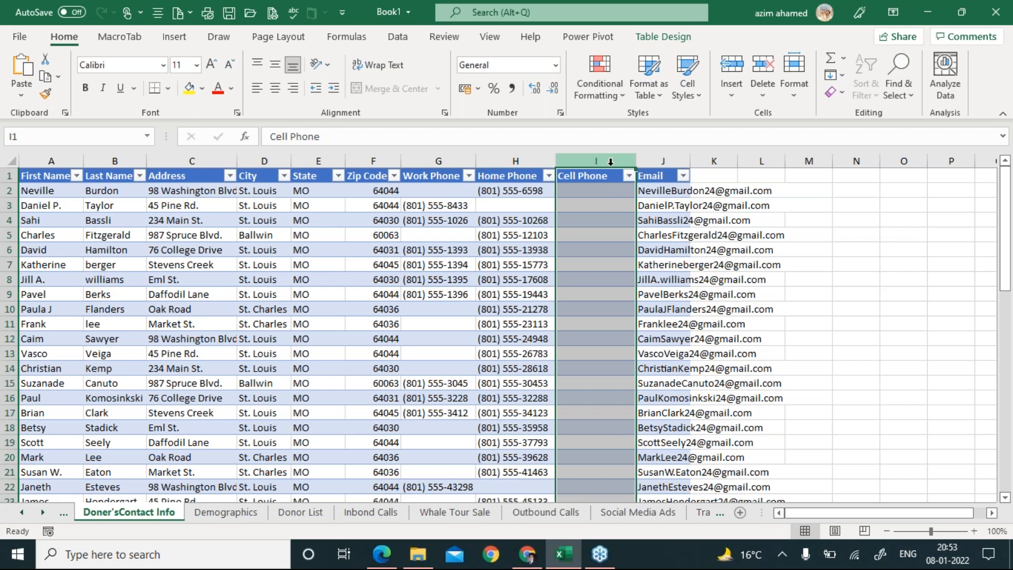
pyautogui.rightClick(610, 163)
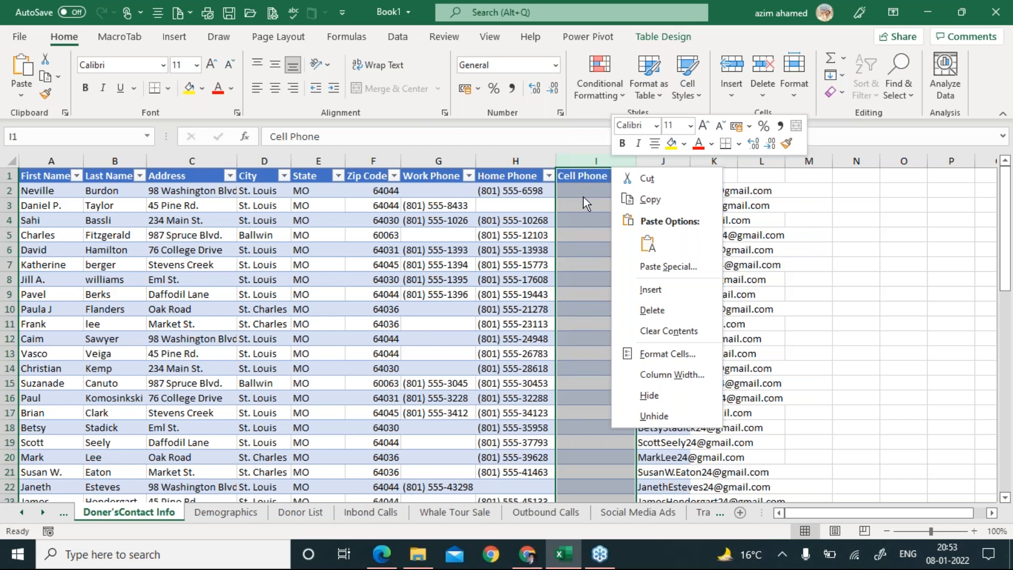
pyautogui.press('Escape')
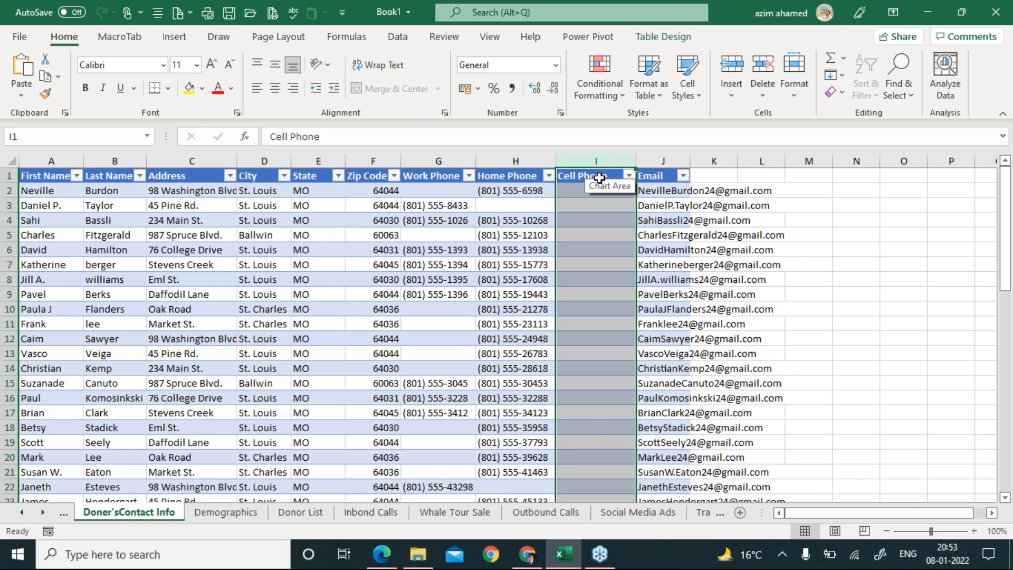
pyautogui.hotkey('alt', 'Tab')
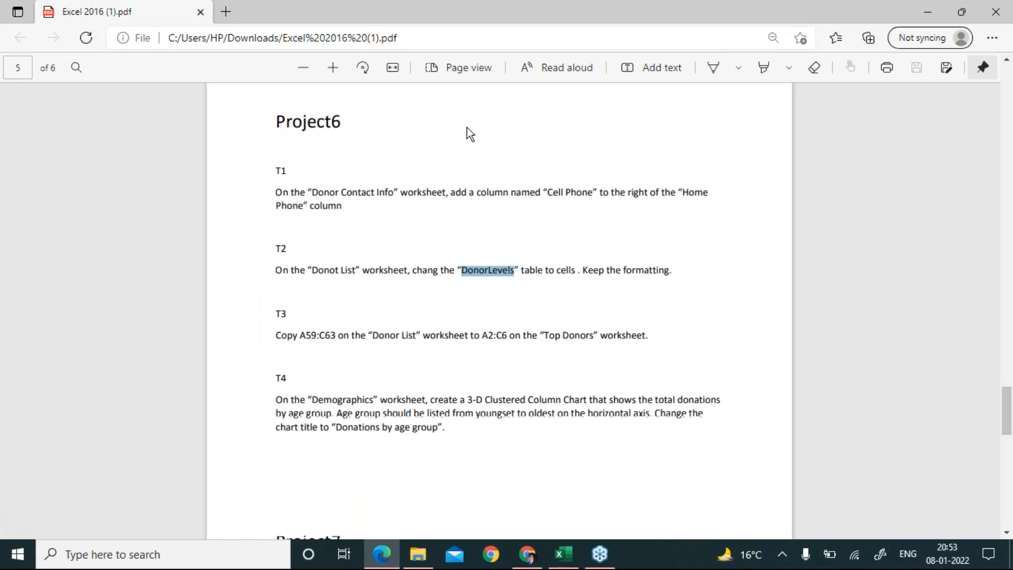
# Switch from the task PDF back to the Book1 Excel window on Doner'sContact Info.
pyautogui.hotkey('alt', 'Tab')
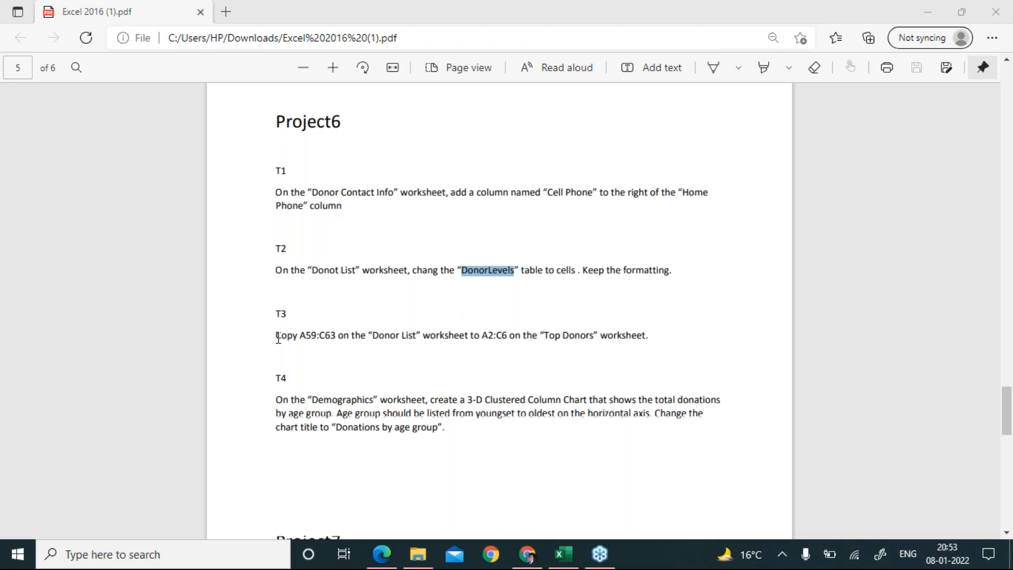
pyautogui.hotkey('alt', 'Tab')
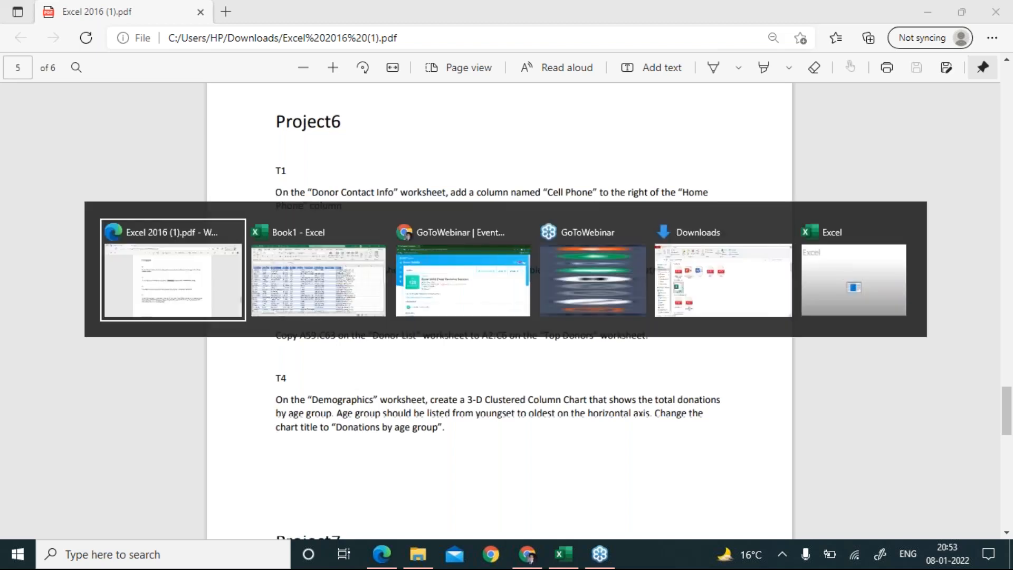
pyautogui.hotkey('alt', 'Tab')
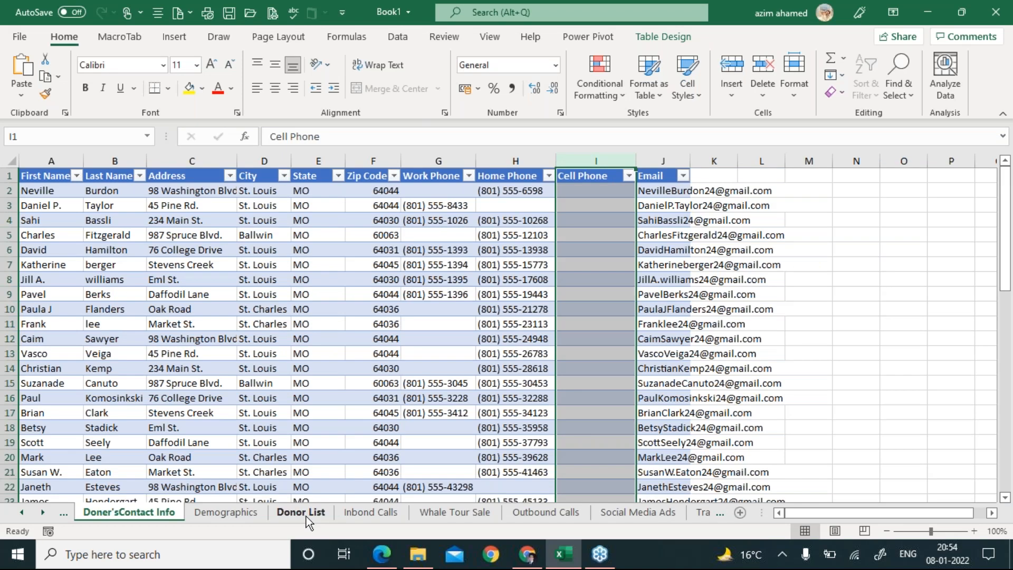
# On Donor List, move the active cell from A8 down to A59, near the last donor in row 63.
pyautogui.click(301, 512)
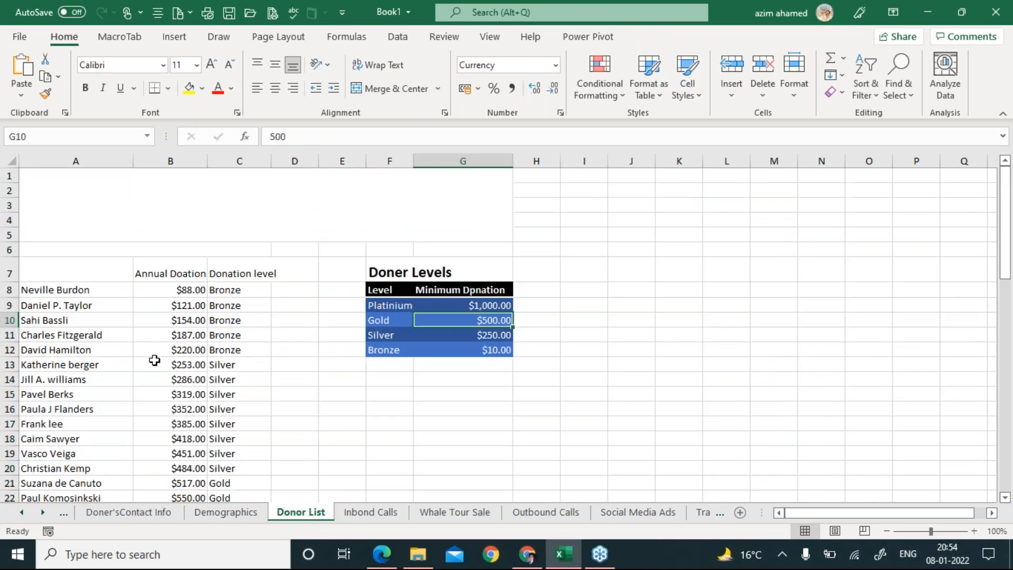
pyautogui.hotkey('alt', 'Tab')
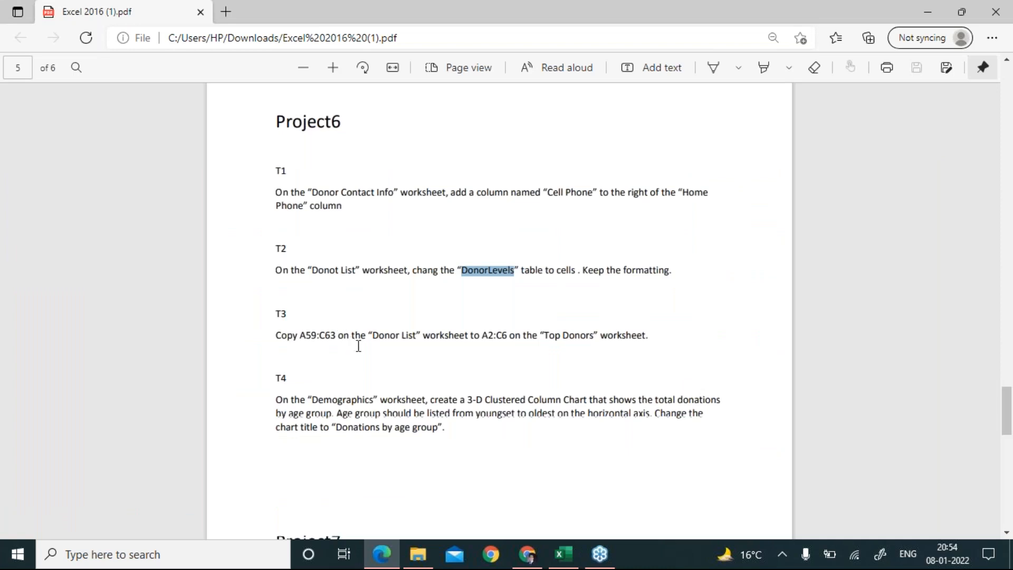
pyautogui.hotkey('alt', 'Tab')
pyautogui.click(84, 289)
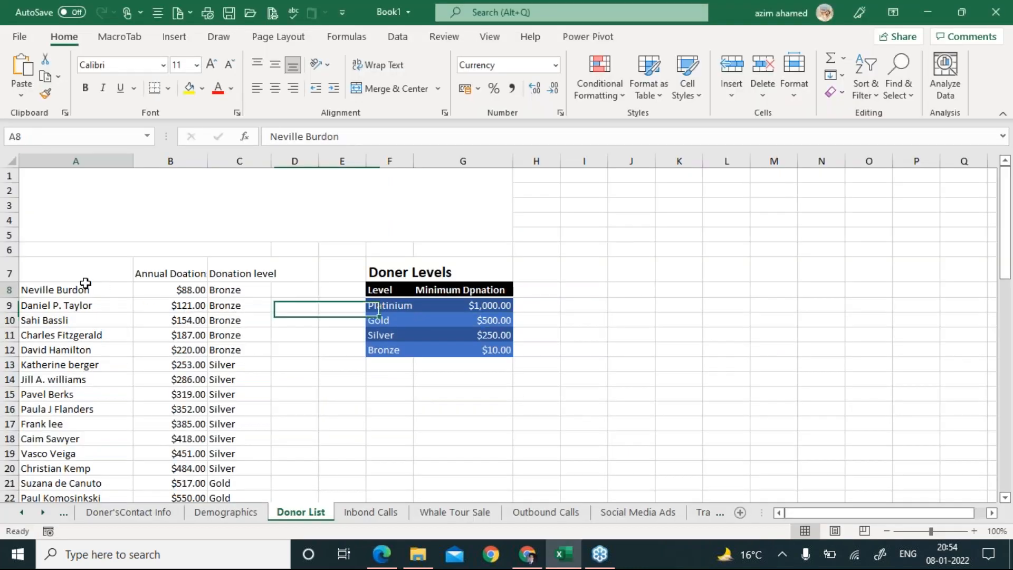
pyautogui.hotkey('ctrl', 'Down')
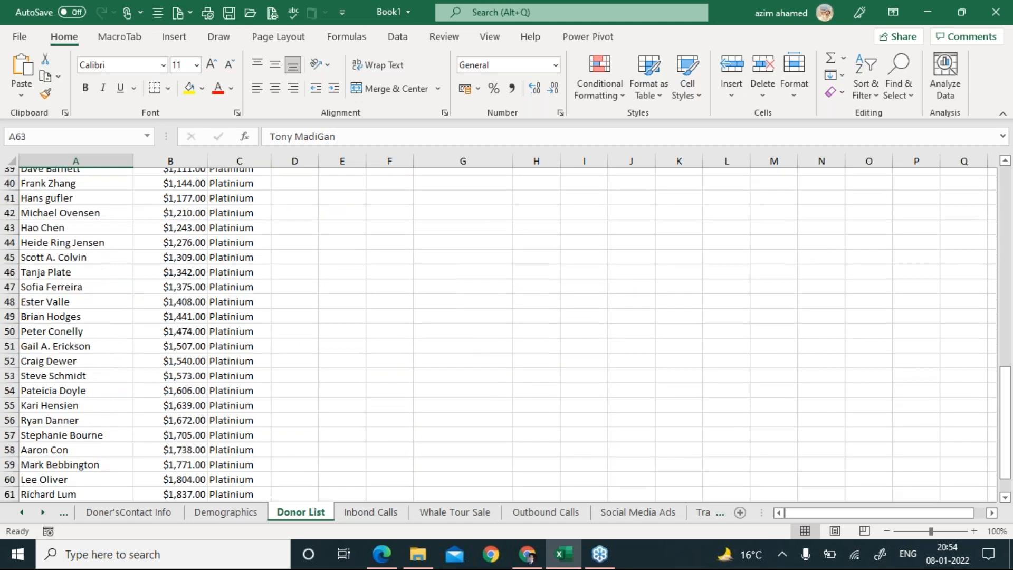
pyautogui.press('Up')
pyautogui.press('Up')
pyautogui.press('Up')
pyautogui.press('Up')
pyautogui.press('Up')
pyautogui.press('Up')
pyautogui.press('Up')
pyautogui.press('Up')
pyautogui.press('Up')
pyautogui.press('Up')
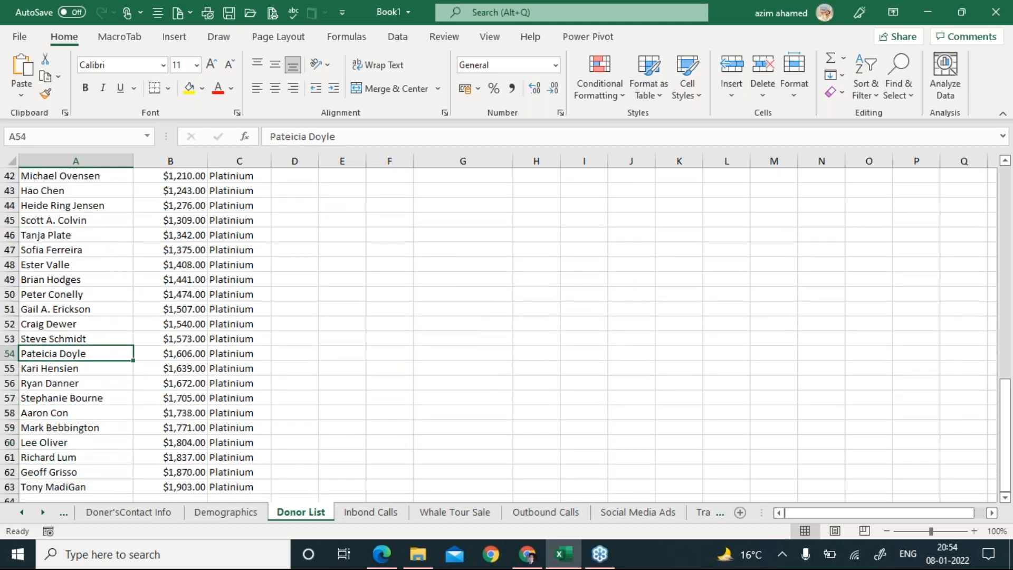
pyautogui.press('Down')
pyautogui.press('Down')
pyautogui.press('Down')
pyautogui.press('Down')
pyautogui.press('Down')
pyautogui.press('Down')
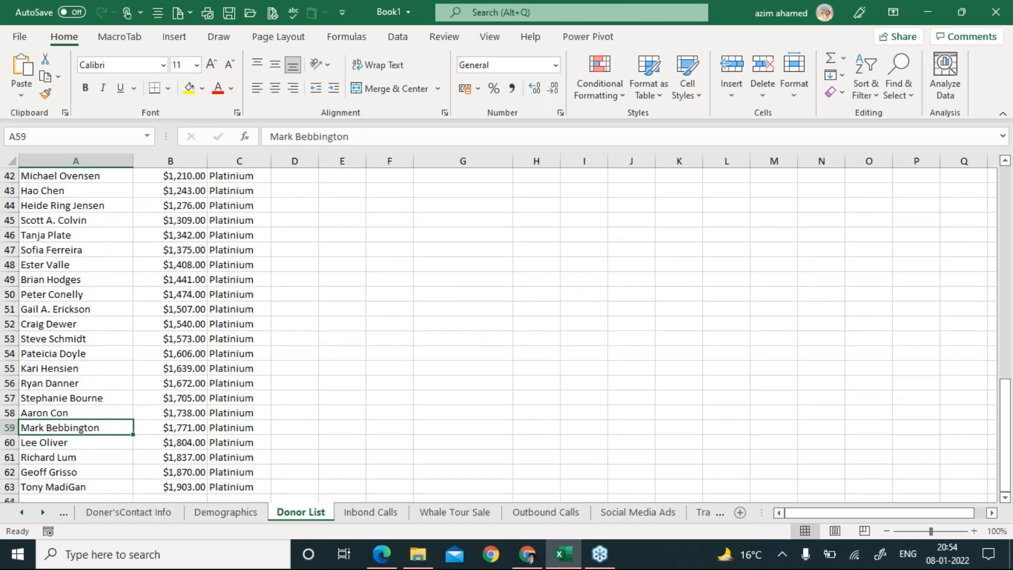
# Select and copy Donor List range A59:C63 for task T3.
pyautogui.hotkey('shift', 'Right')
pyautogui.hotkey('shift', 'Right')
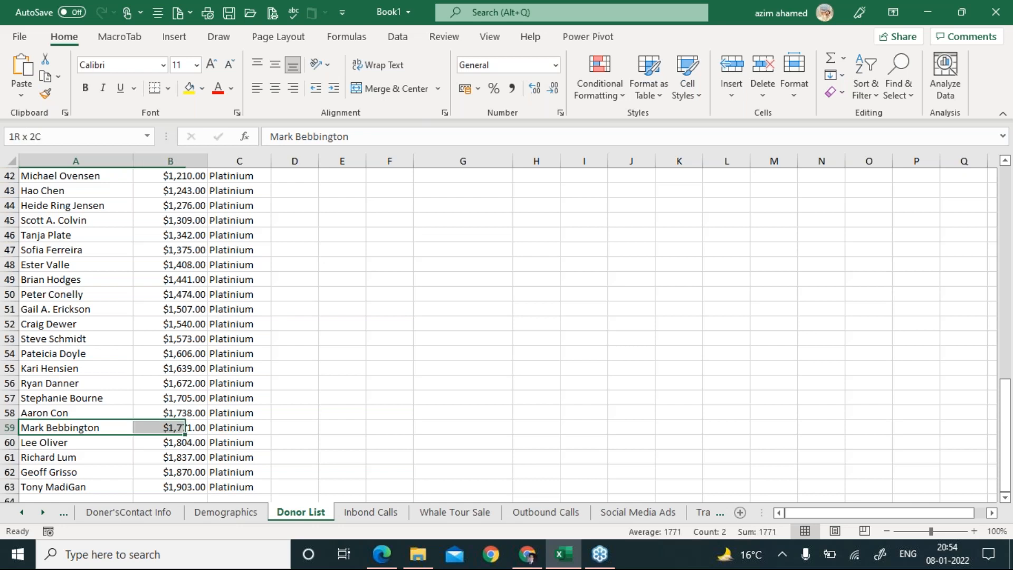
pyautogui.hotkey('shift', 'Down')
pyautogui.hotkey('shift', 'Down')
pyautogui.hotkey('shift', 'Down')
pyautogui.hotkey('shift', 'Down')
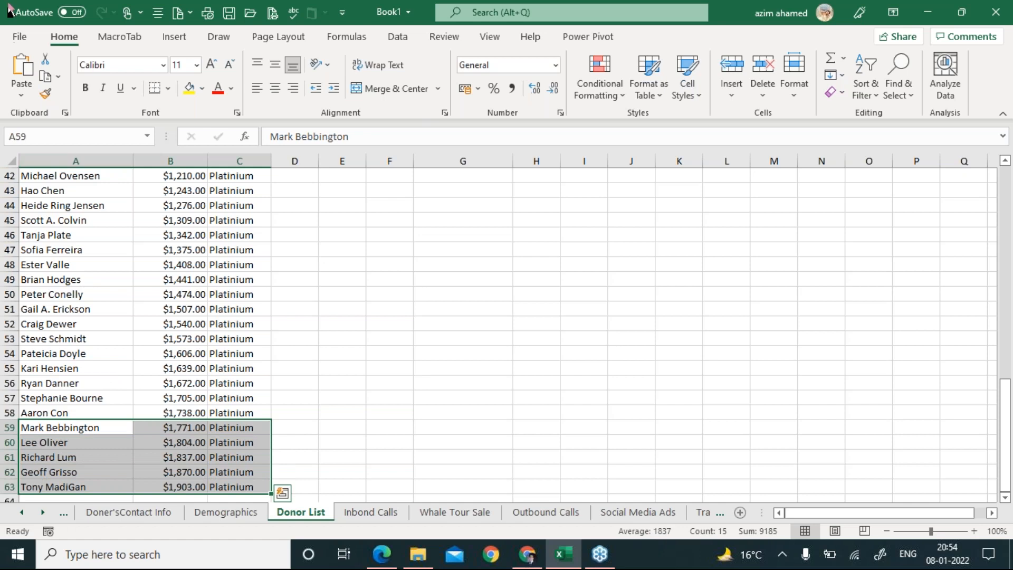
pyautogui.click(59, 77)
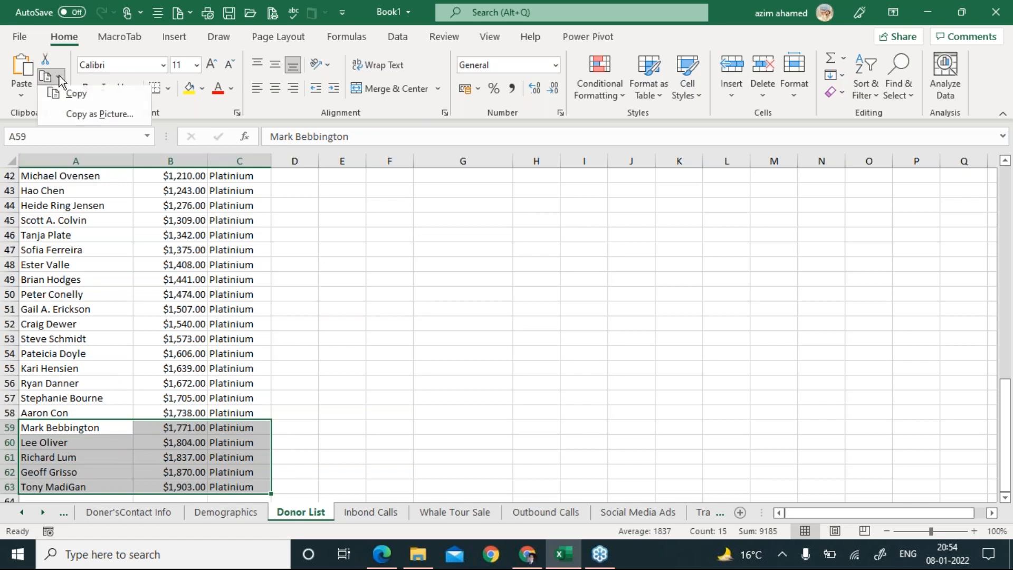
pyautogui.click(80, 97)
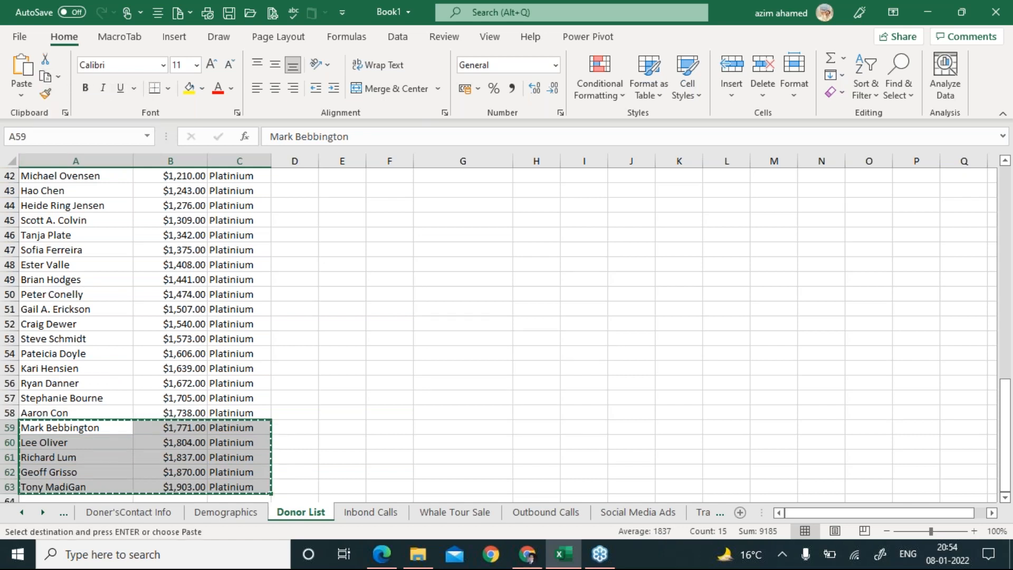
pyautogui.hotkey('alt', 'Tab')
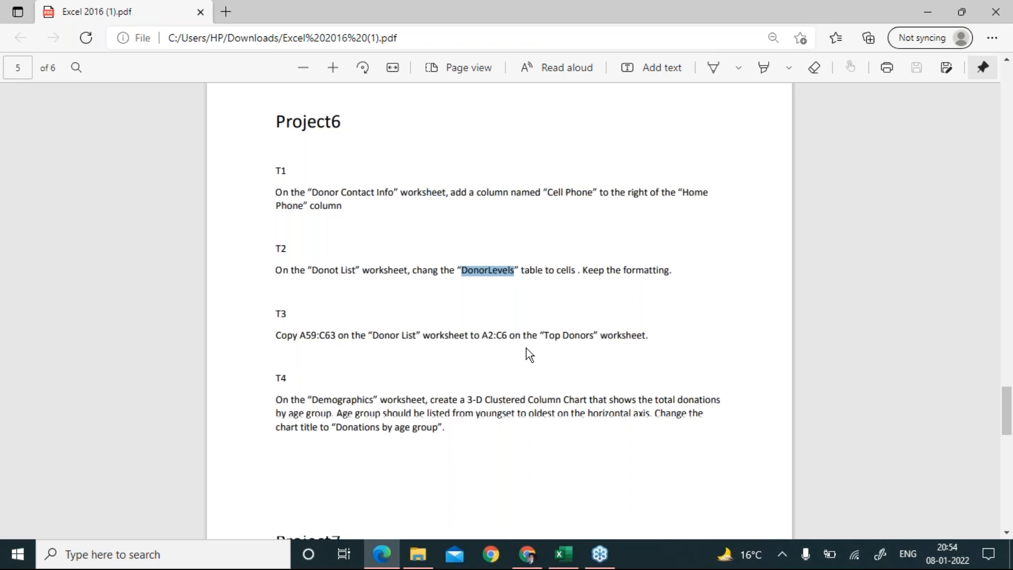
pyautogui.hotkey('alt', 'Tab')
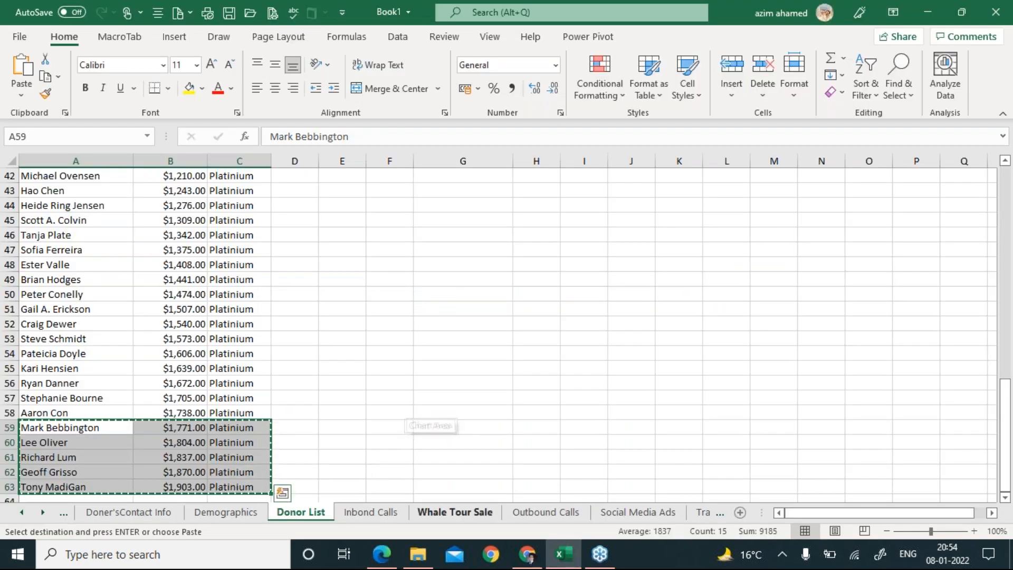
# Paste the copied five donors into A2:C6 on the Top doners sheet.
pyautogui.rightClick(36, 511)
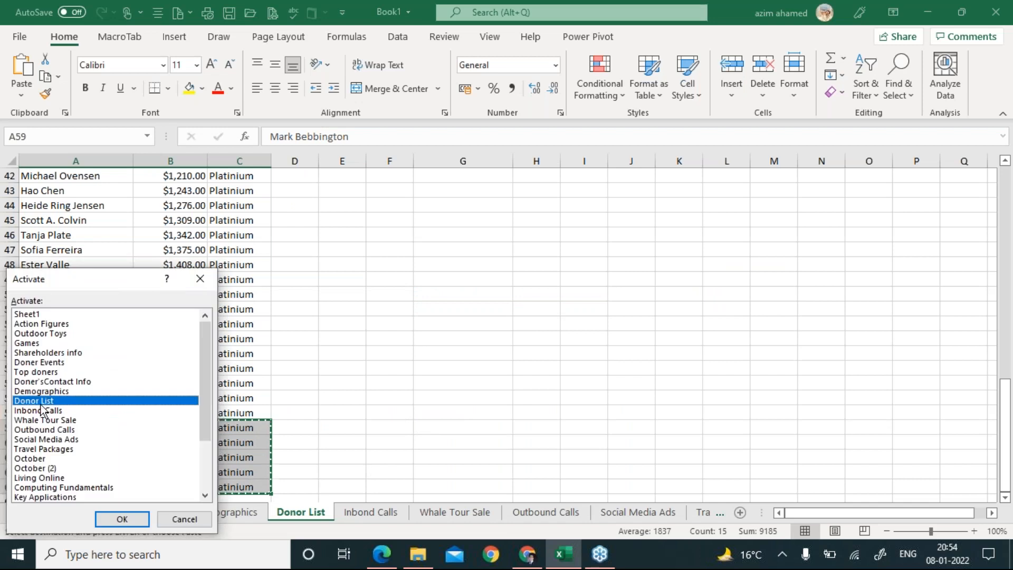
pyautogui.click(56, 372)
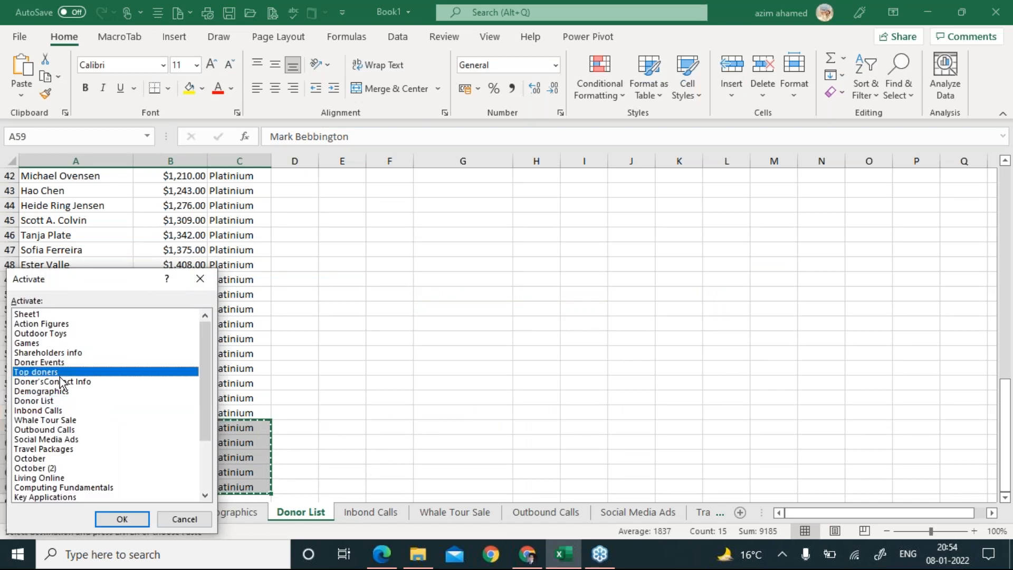
pyautogui.click(128, 521)
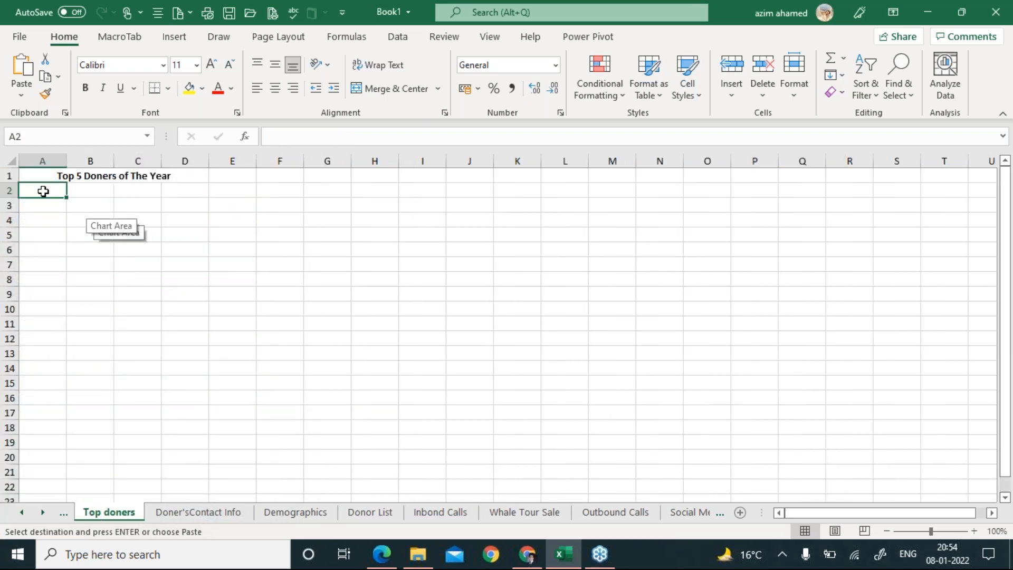
pyautogui.moveTo(51, 189); pyautogui.dragTo(147, 246)
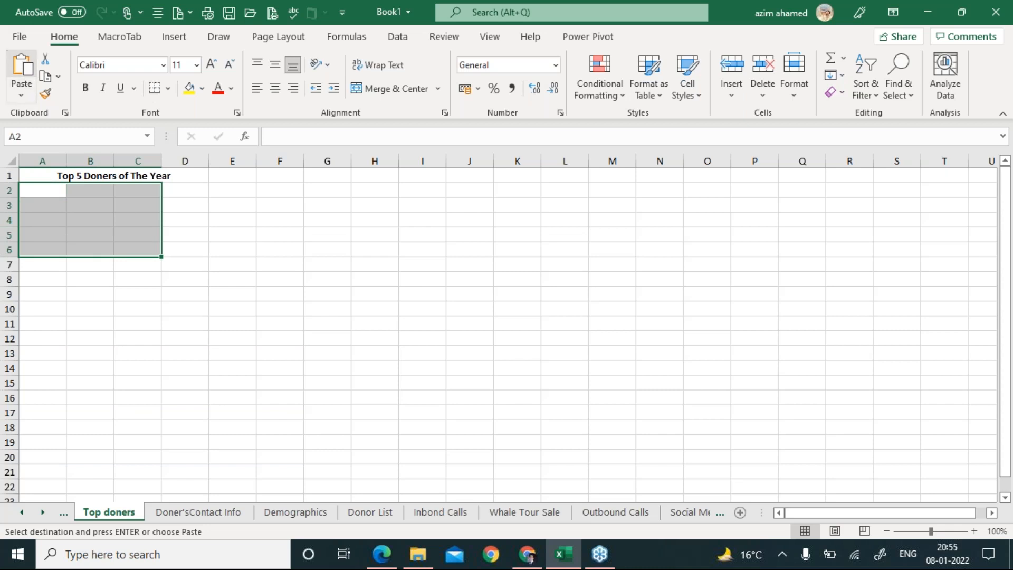
pyautogui.click(21, 66)
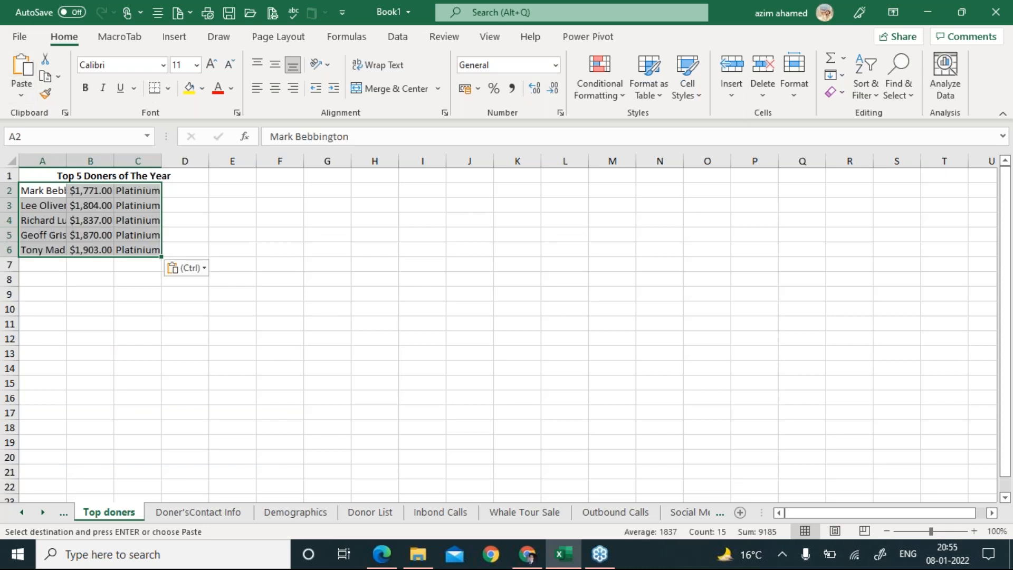
pyautogui.click(381, 554)
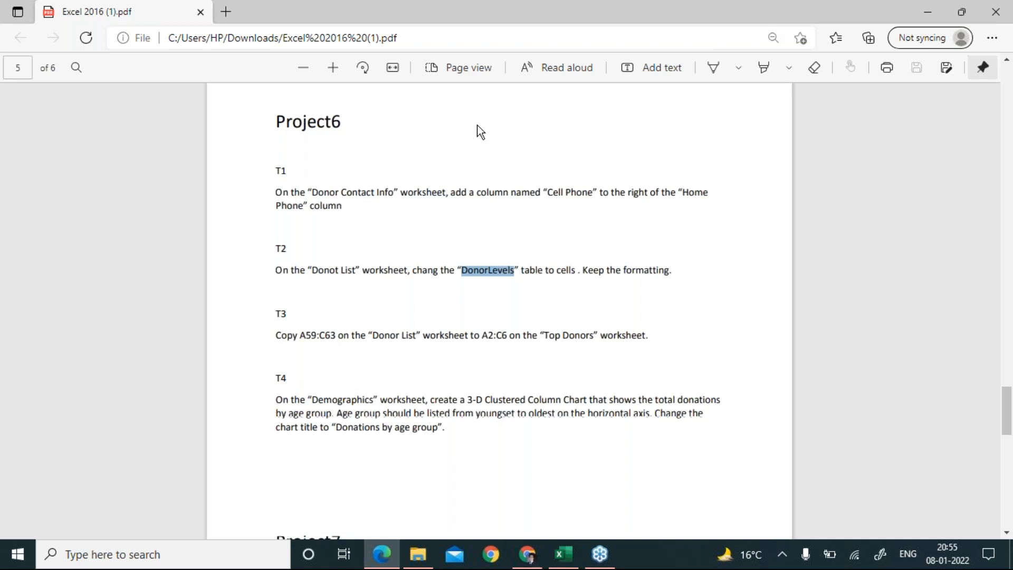
# Return from the task PDF to Excel's Top doners sheet showing donors $1,771.00–$1,903.00.
pyautogui.hotkey('alt', 'Tab')
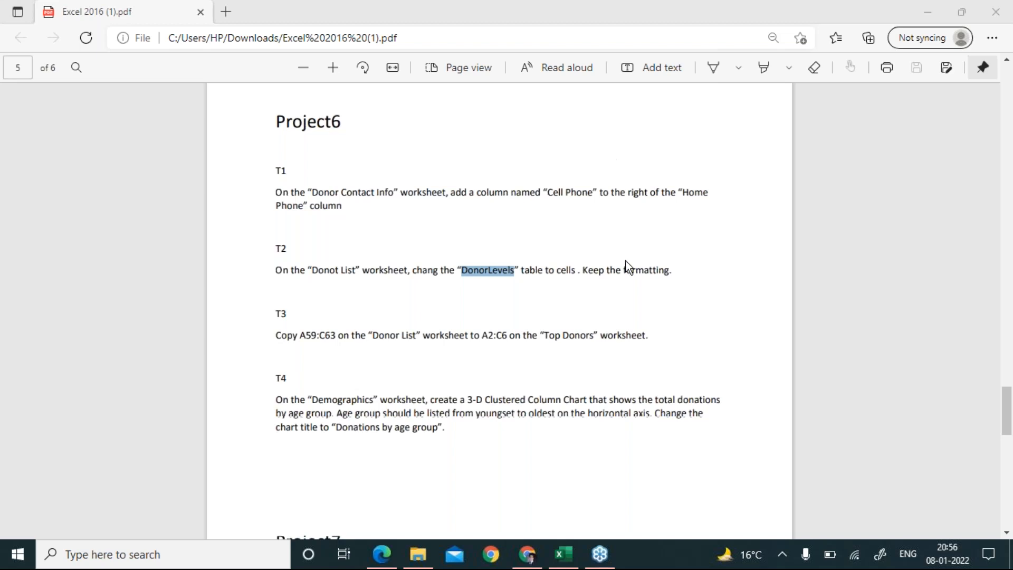
pyautogui.click(564, 554)
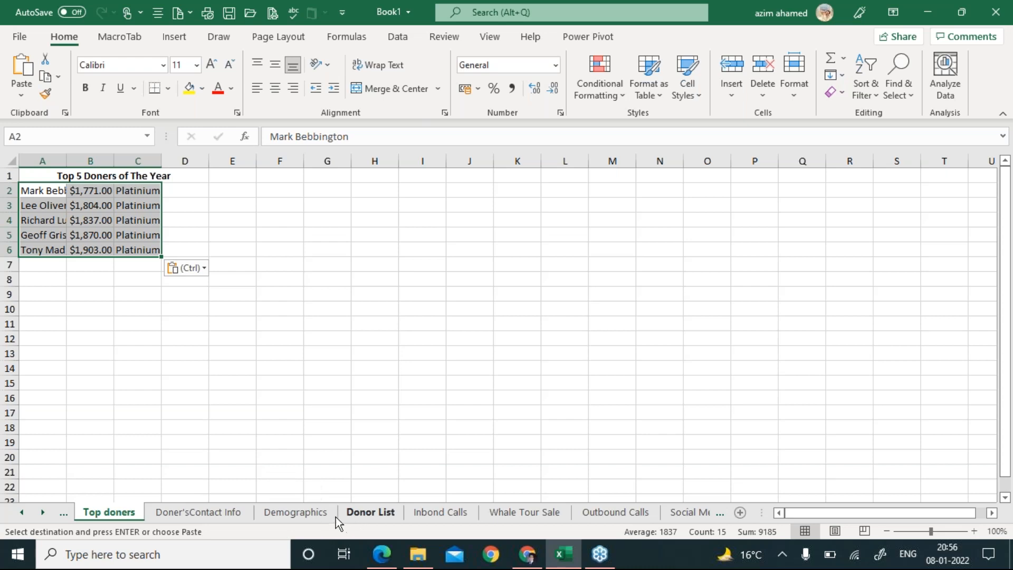
pyautogui.click(358, 513)
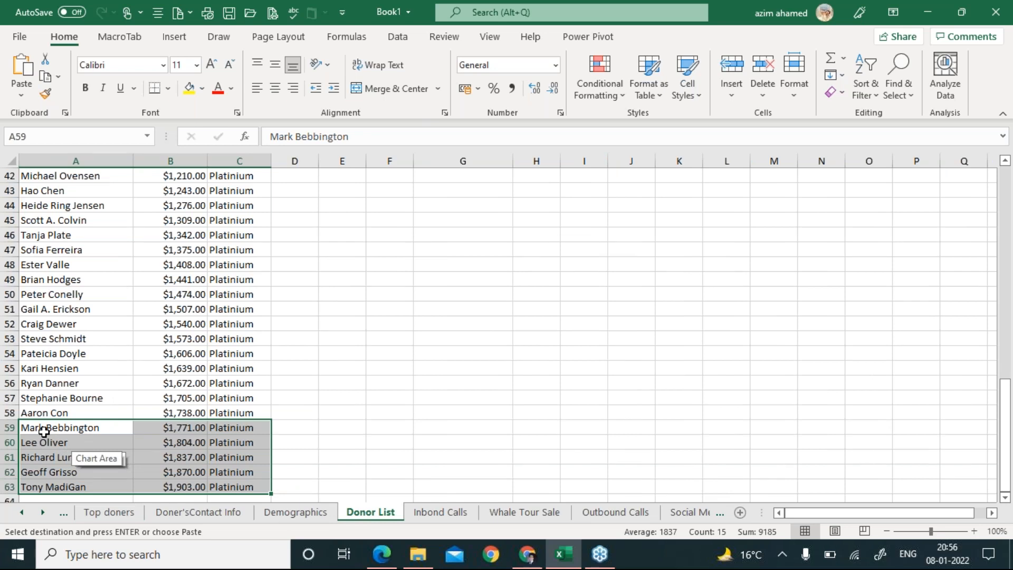
pyautogui.click(60, 77)
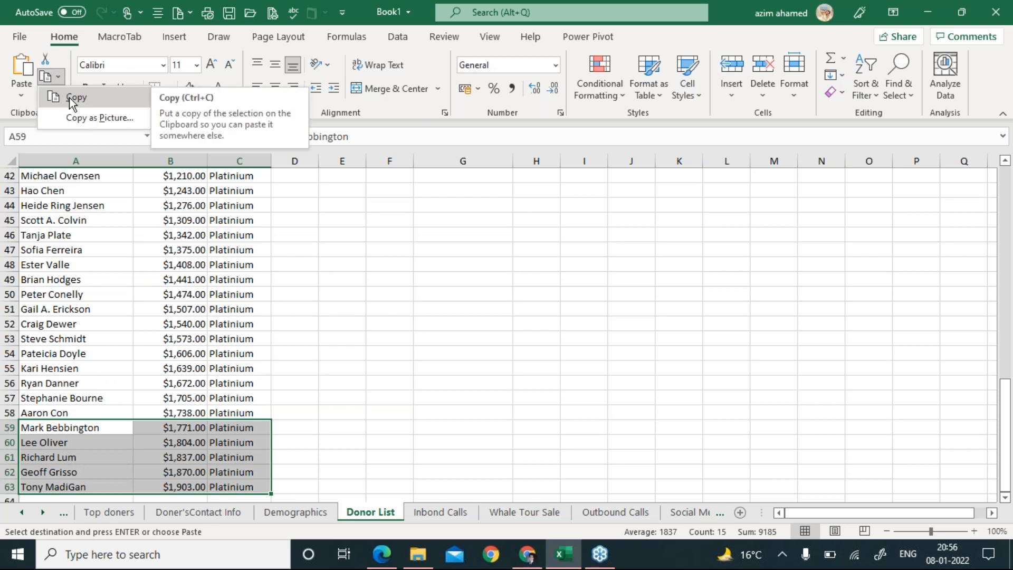
pyautogui.click(69, 97)
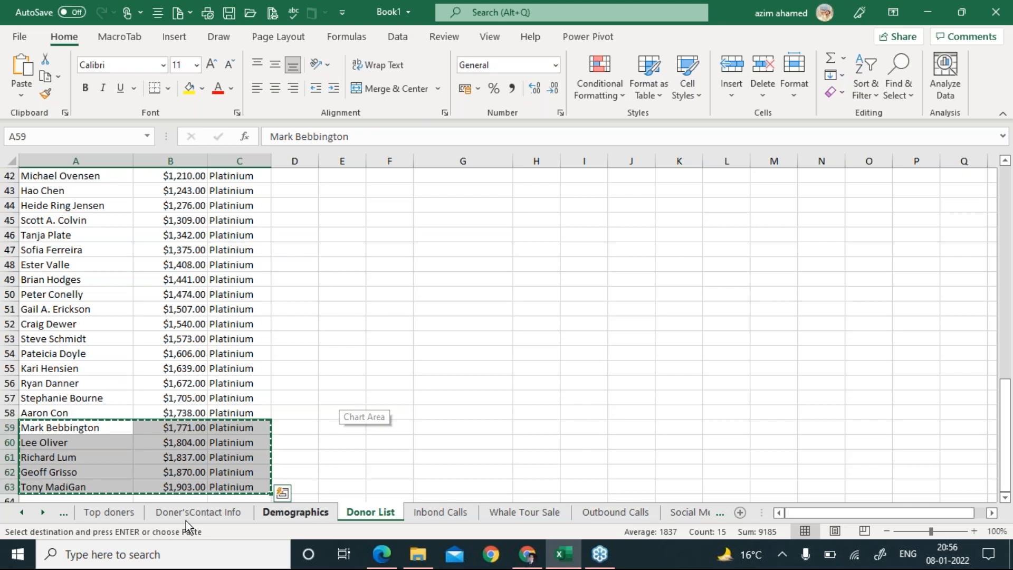
pyautogui.click(123, 514)
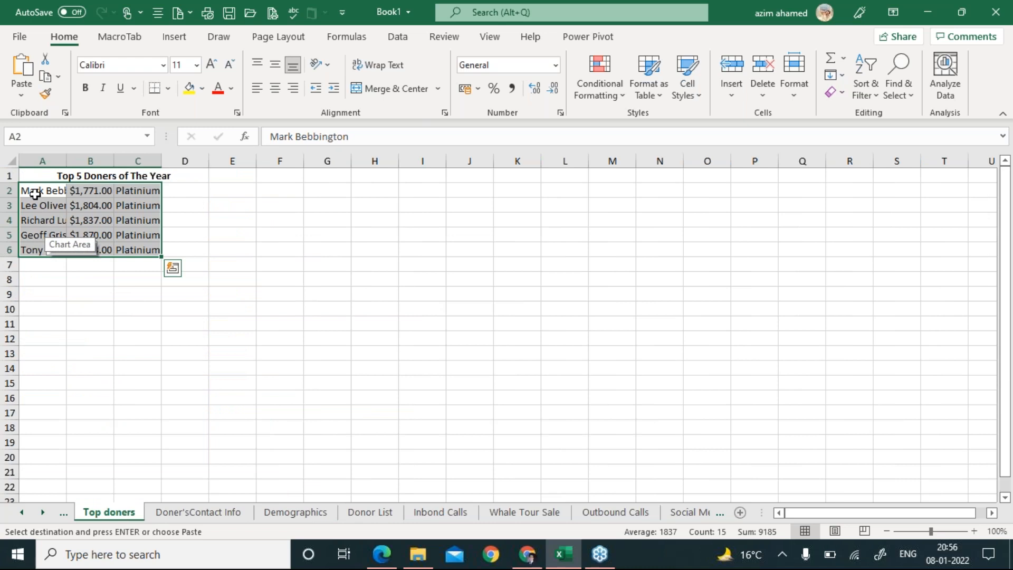
pyautogui.moveTo(35, 194); pyautogui.dragTo(154, 252)
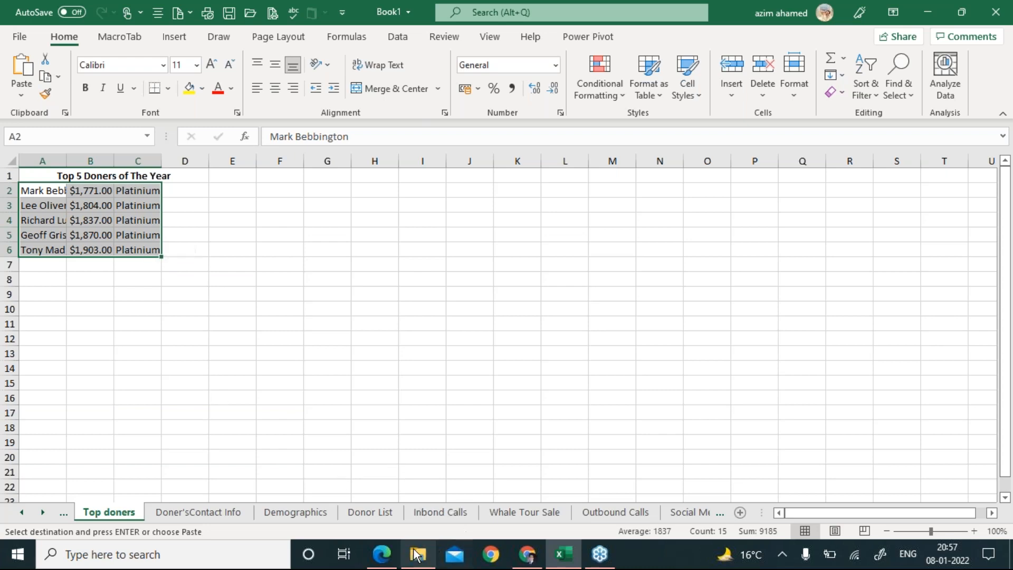
# Scroll the task PDF to T4 and highlight 'Demographics', the 3-D Clustered Column Chart type and 'by age group'.
pyautogui.click(384, 555)
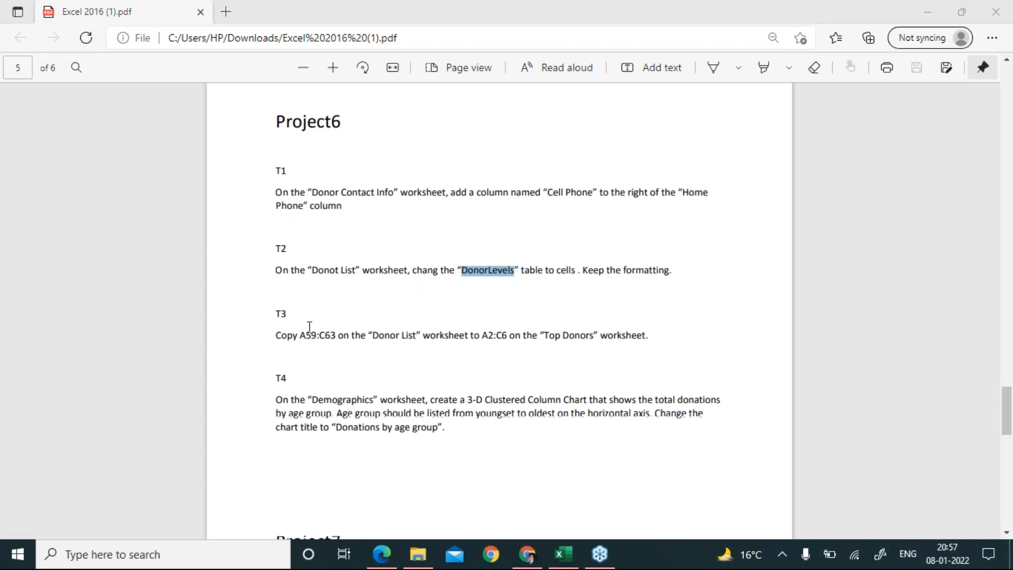
pyautogui.click(353, 452)
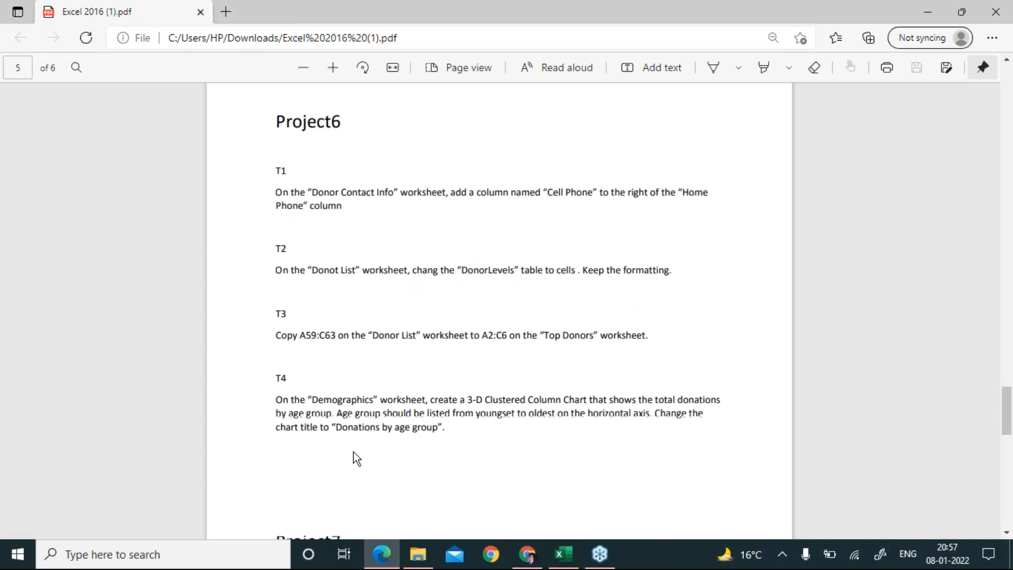
pyautogui.scroll(-1, 353, 452)
pyautogui.scroll(-1, 353, 452)
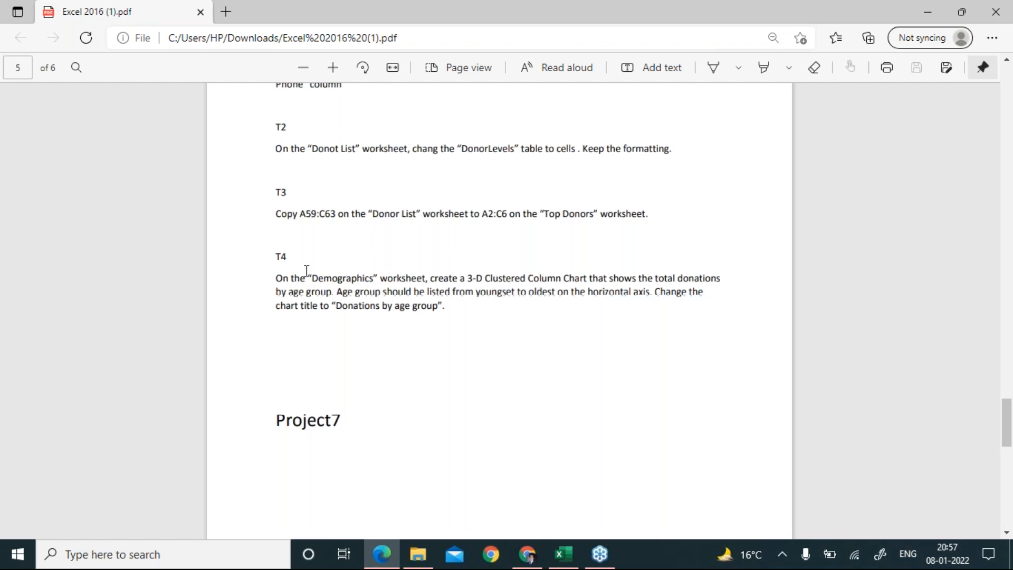
pyautogui.moveTo(312, 278); pyautogui.dragTo(374, 280)
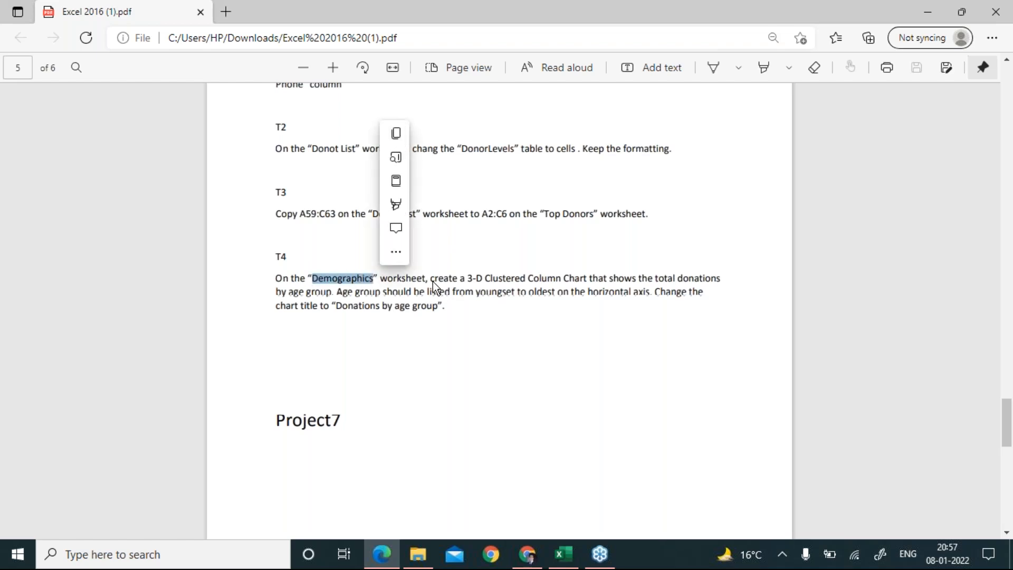
pyautogui.click(487, 277)
pyautogui.moveTo(485, 278); pyautogui.dragTo(606, 279)
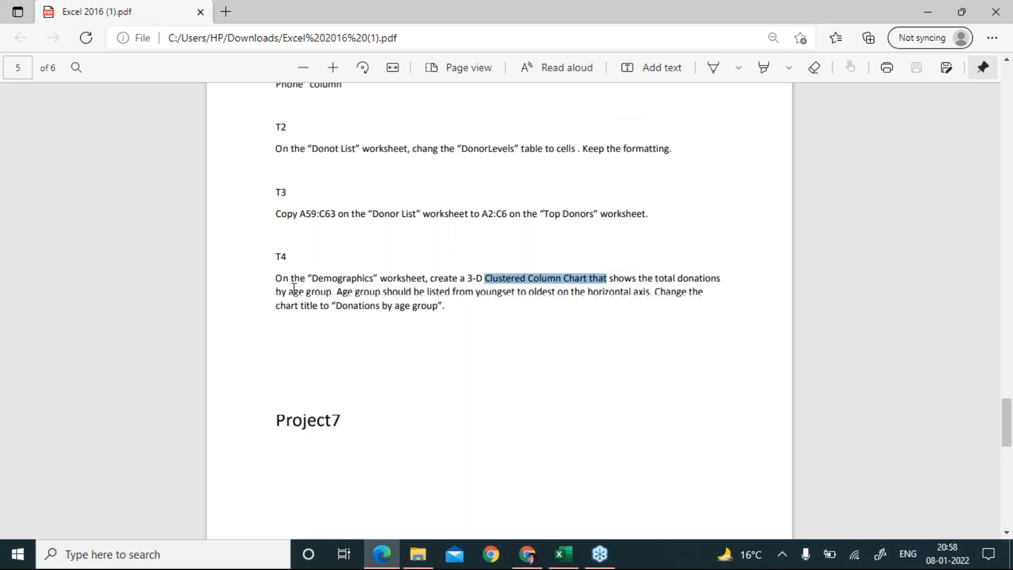
pyautogui.moveTo(280, 291); pyautogui.dragTo(331, 292)
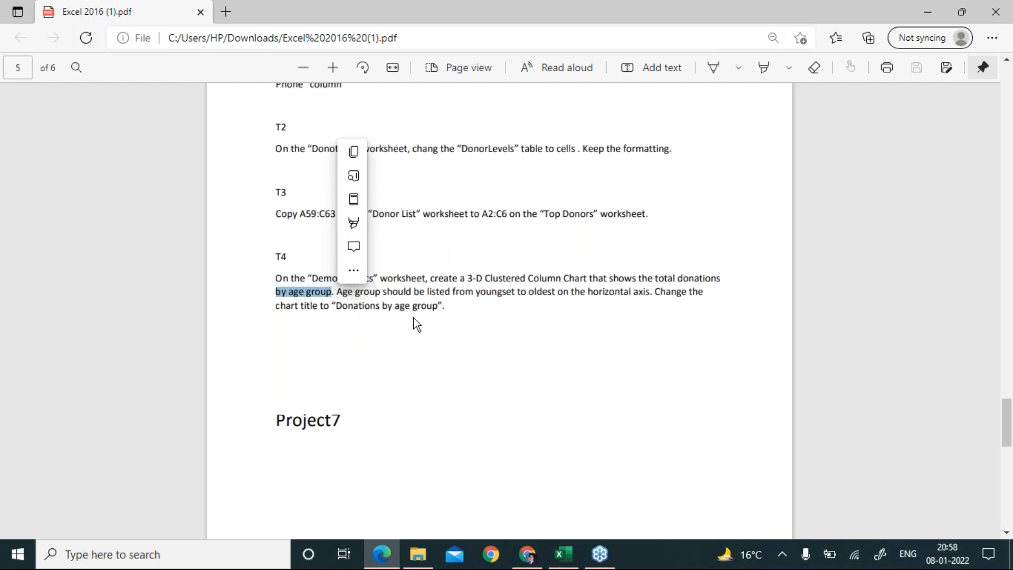
pyautogui.click(375, 307)
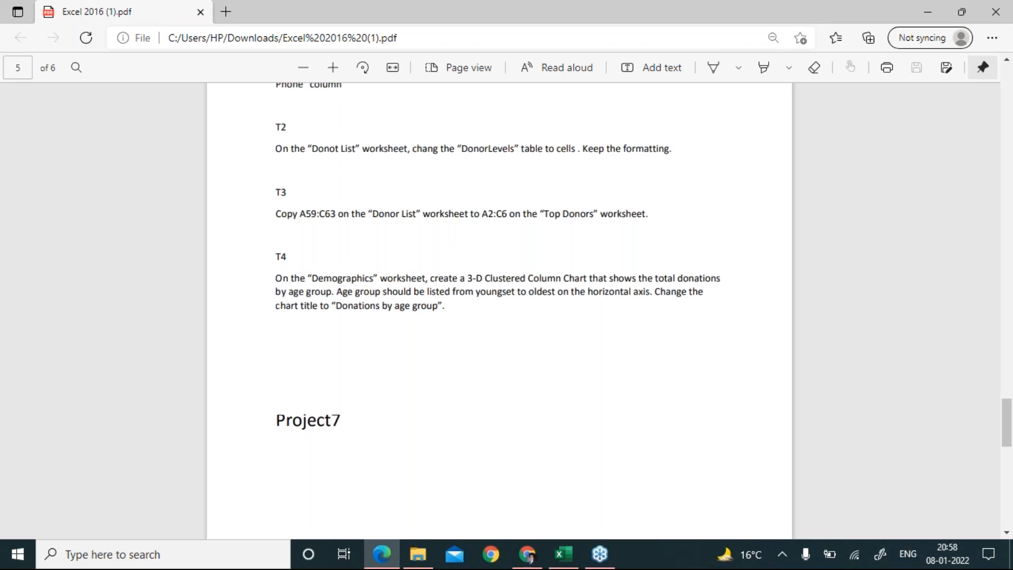
pyautogui.hotkey('alt', 'Tab')
pyautogui.hotkey('alt', 'Tab')
pyautogui.hotkey('alt', 'Tab')
# On the Demographics sheet, select the Age Group and Total Donation summary range H2:I8.
pyautogui.click(281, 512)
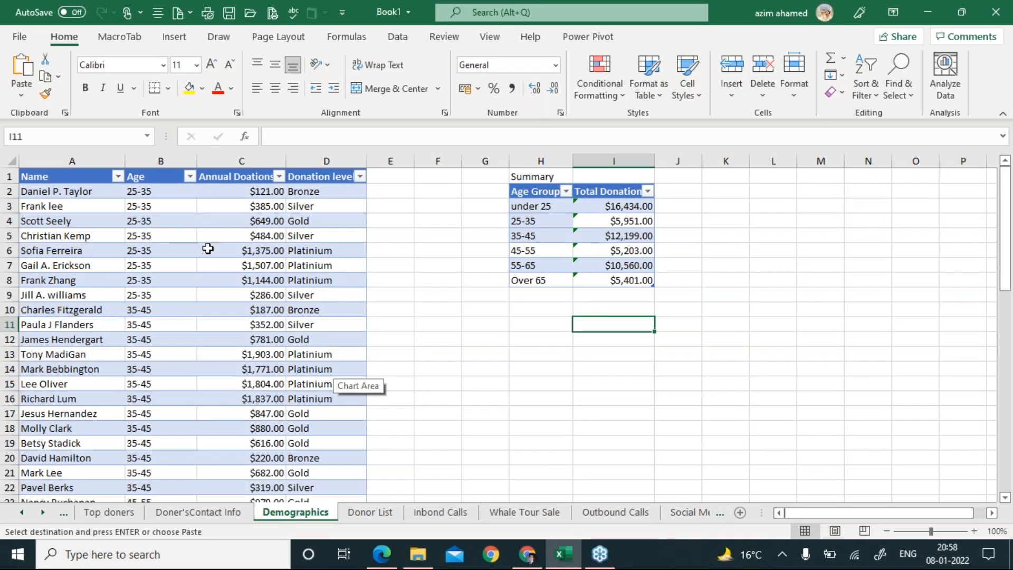
pyautogui.click(526, 193)
pyautogui.moveTo(529, 203); pyautogui.dragTo(530, 282)
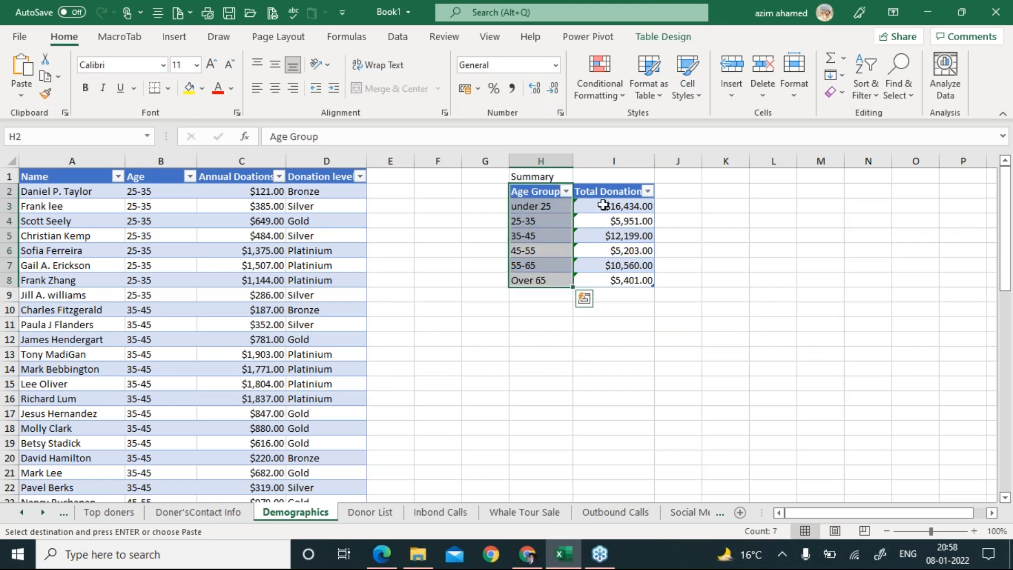
pyautogui.moveTo(612, 198); pyautogui.dragTo(617, 274)
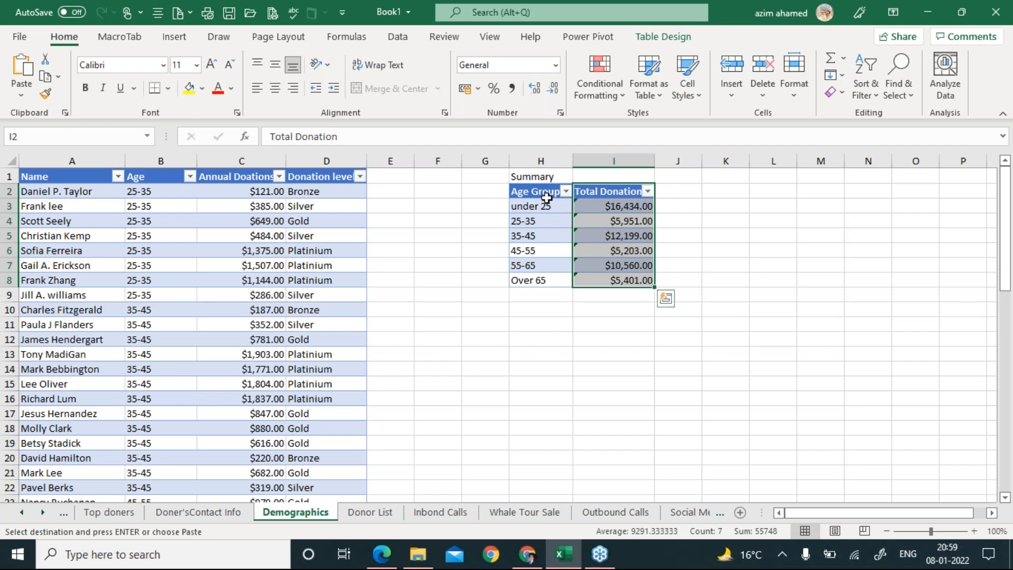
pyautogui.moveTo(538, 196); pyautogui.dragTo(616, 281)
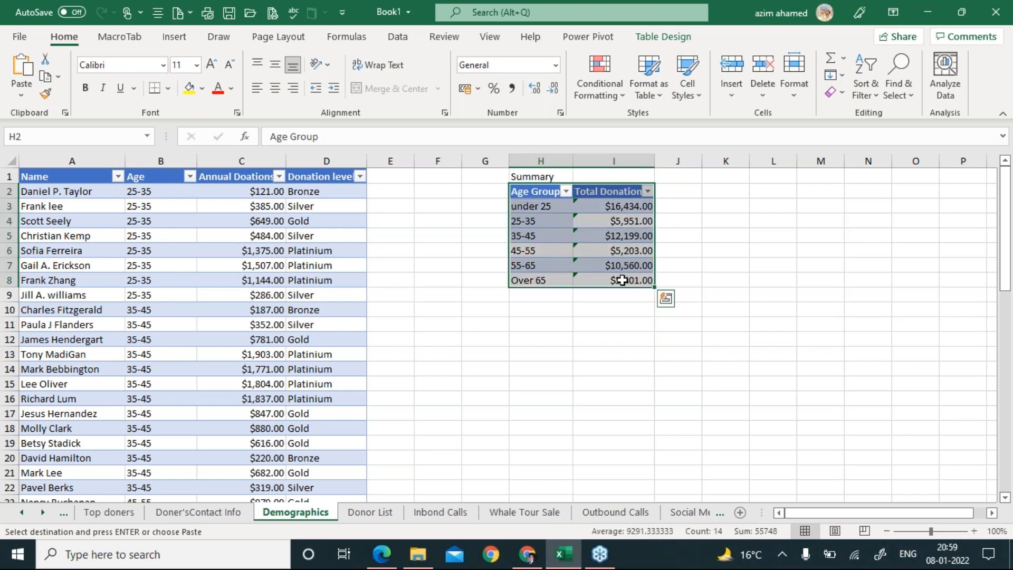
pyautogui.click(175, 38)
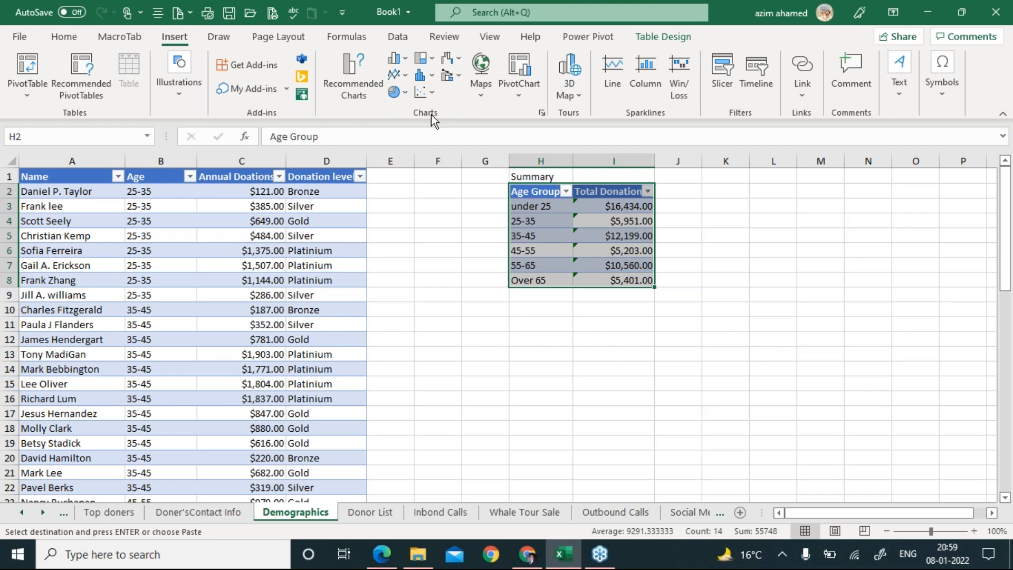
# Browse the column, statistical, waterfall and recommended chart types without inserting a chart.
pyautogui.click(406, 60)
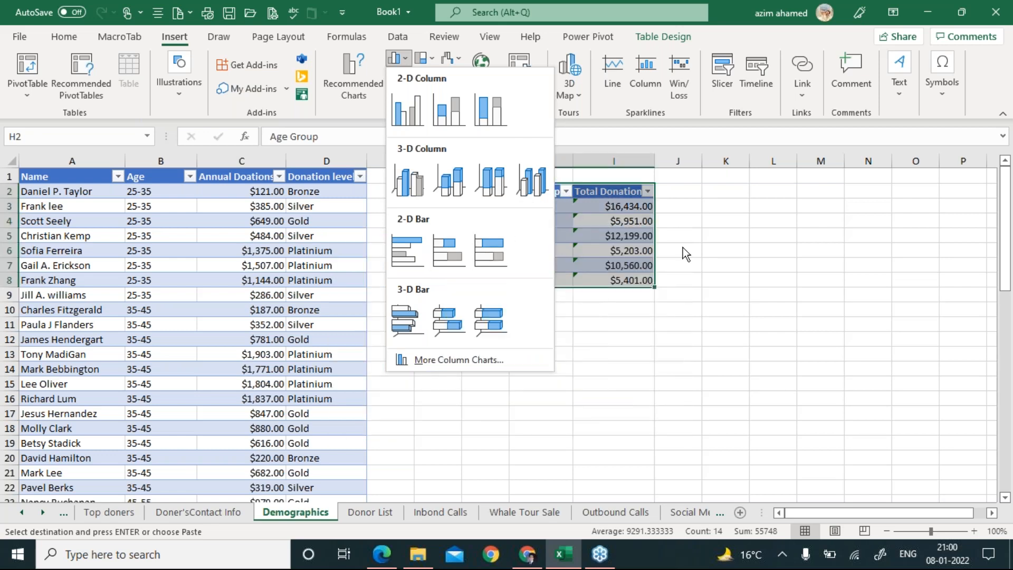
pyautogui.click(683, 248)
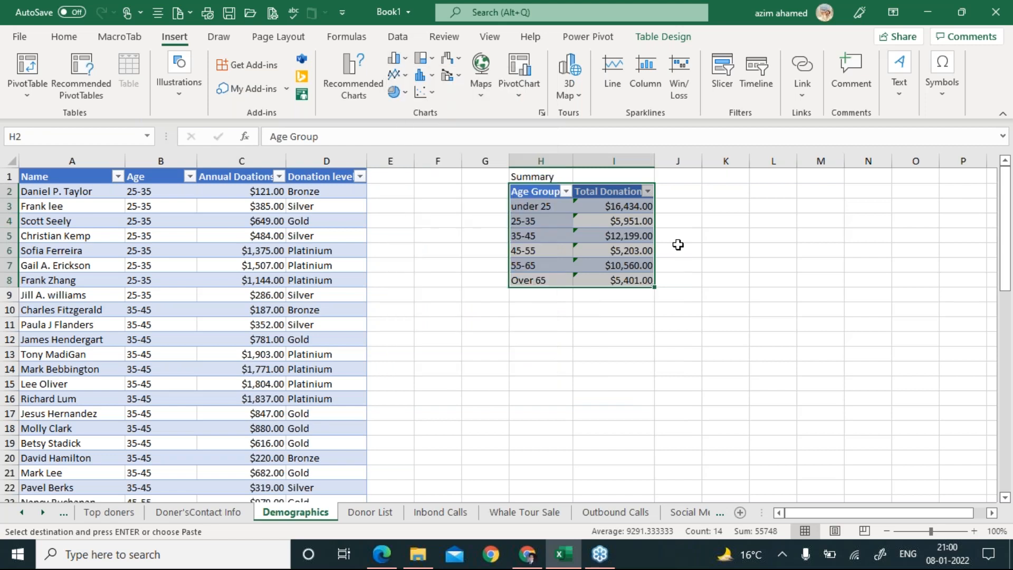
pyautogui.click(425, 78)
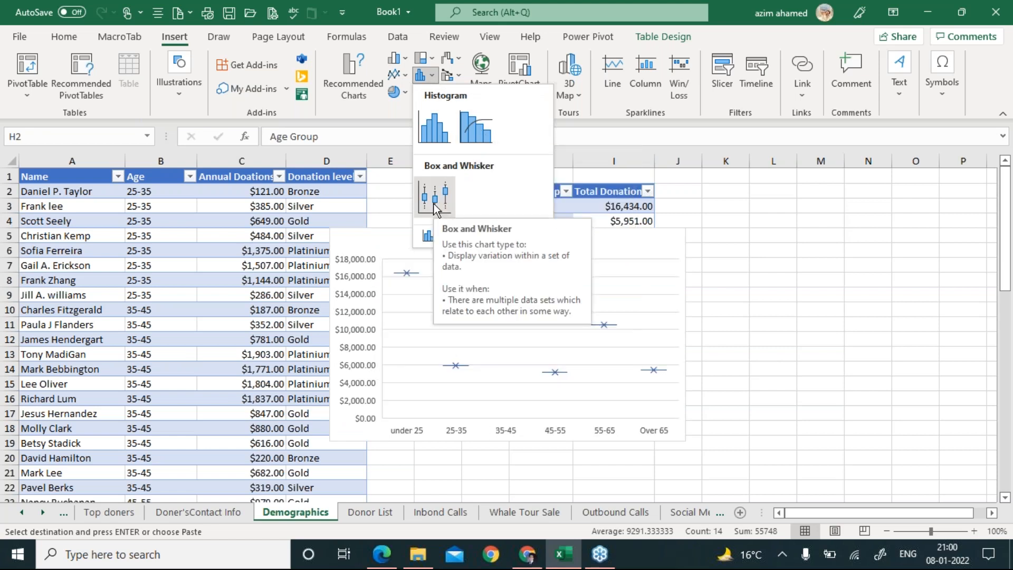
pyautogui.click(457, 59)
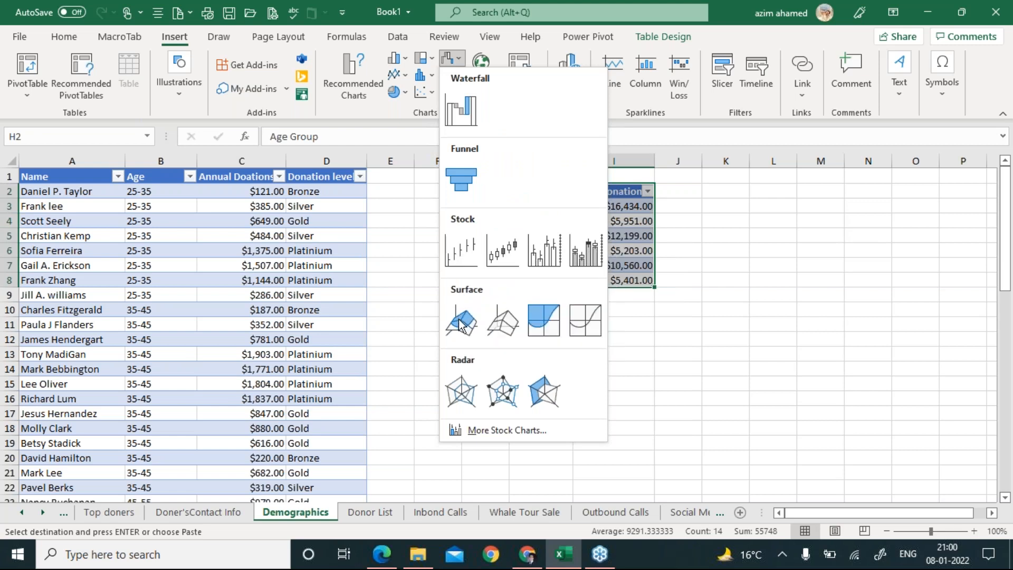
pyautogui.click(353, 79)
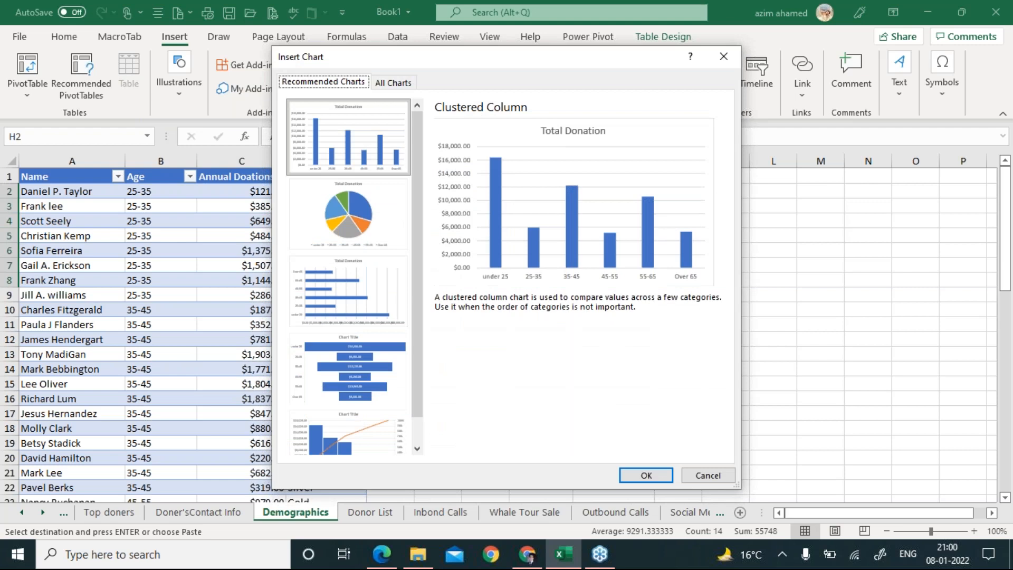
pyautogui.click(704, 471)
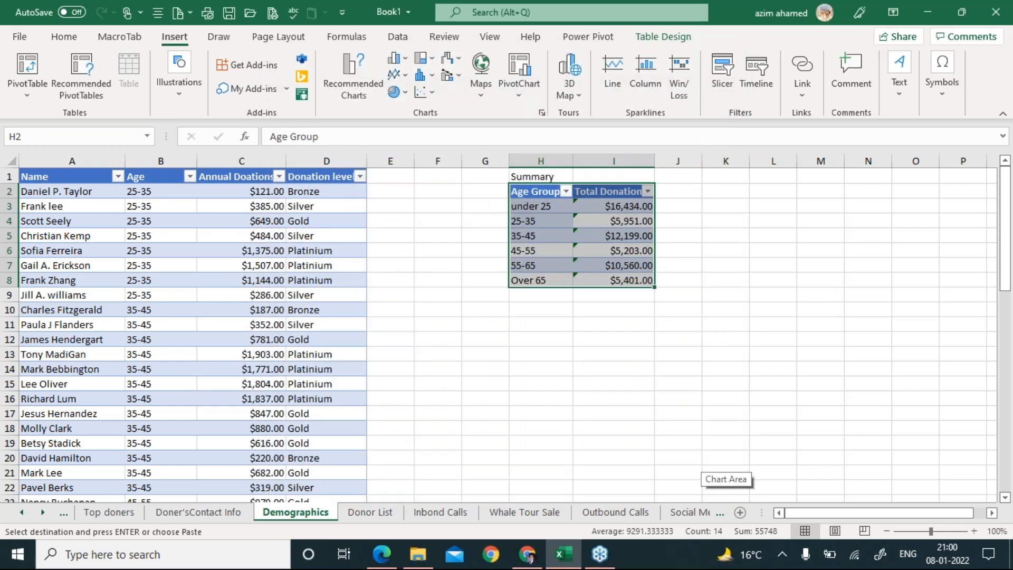
pyautogui.hotkey('alt', 'Tab')
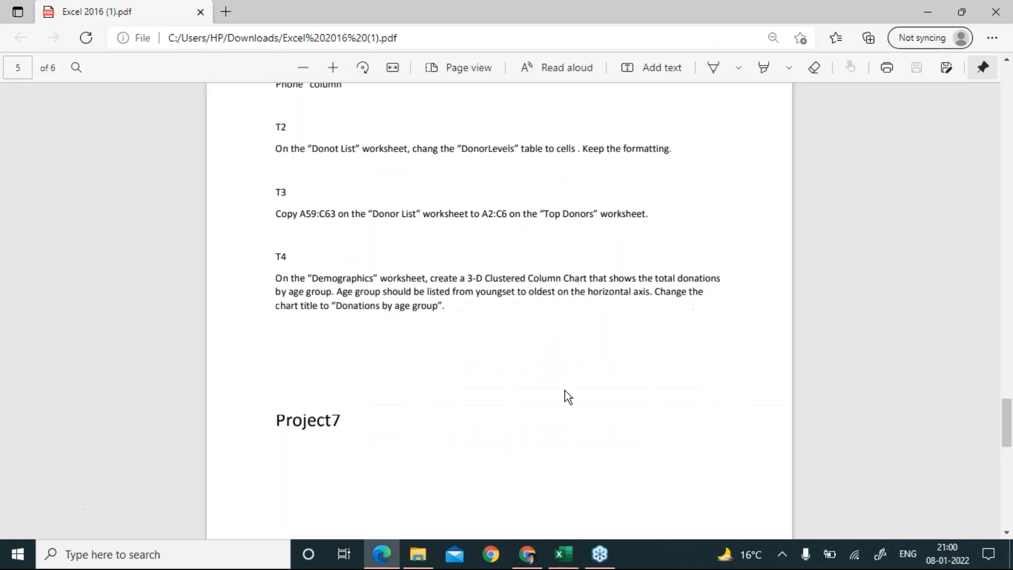
pyautogui.hotkey('alt', 'Tab')
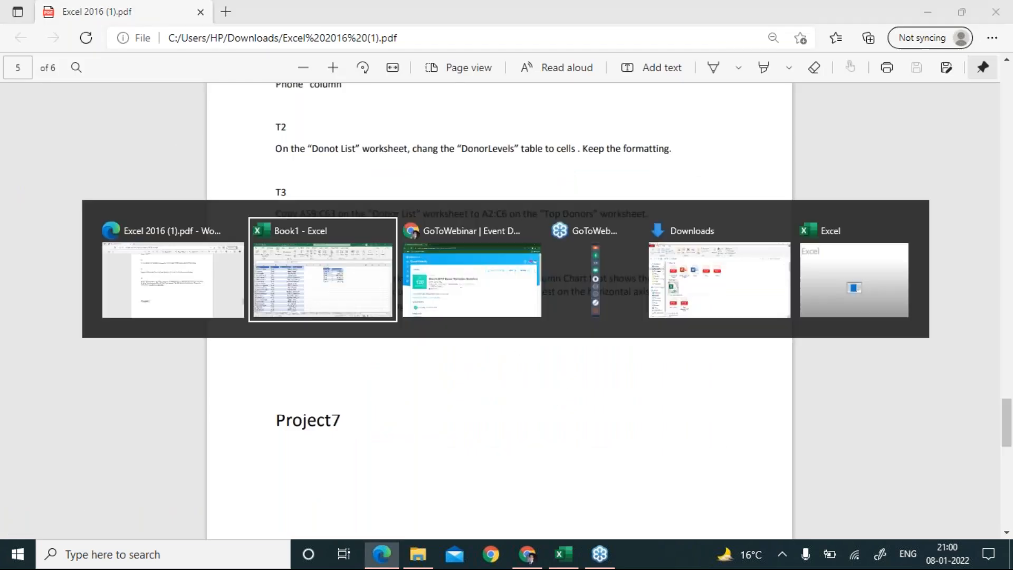
# Insert a 3-D clustered column chart and place it right of the summary table.
pyautogui.click(401, 59)
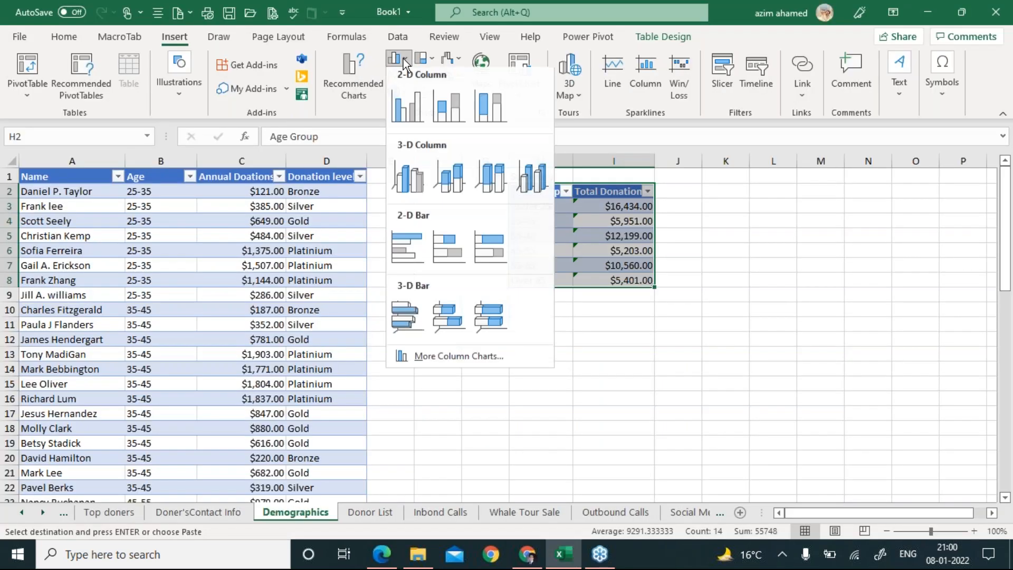
pyautogui.click(415, 185)
pyautogui.moveTo(591, 259); pyautogui.dragTo(704, 232)
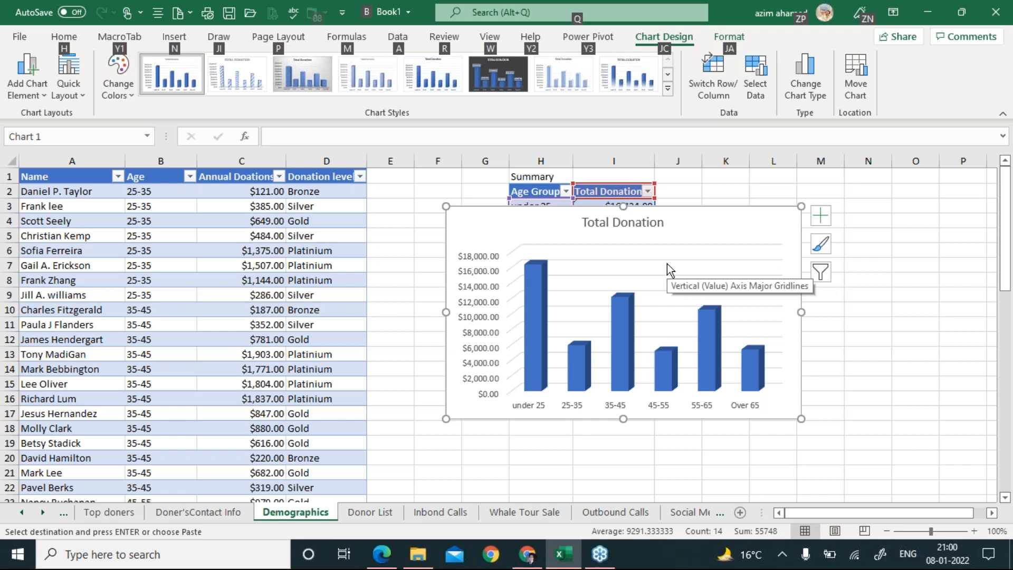
pyautogui.hotkey('alt', 'Tab')
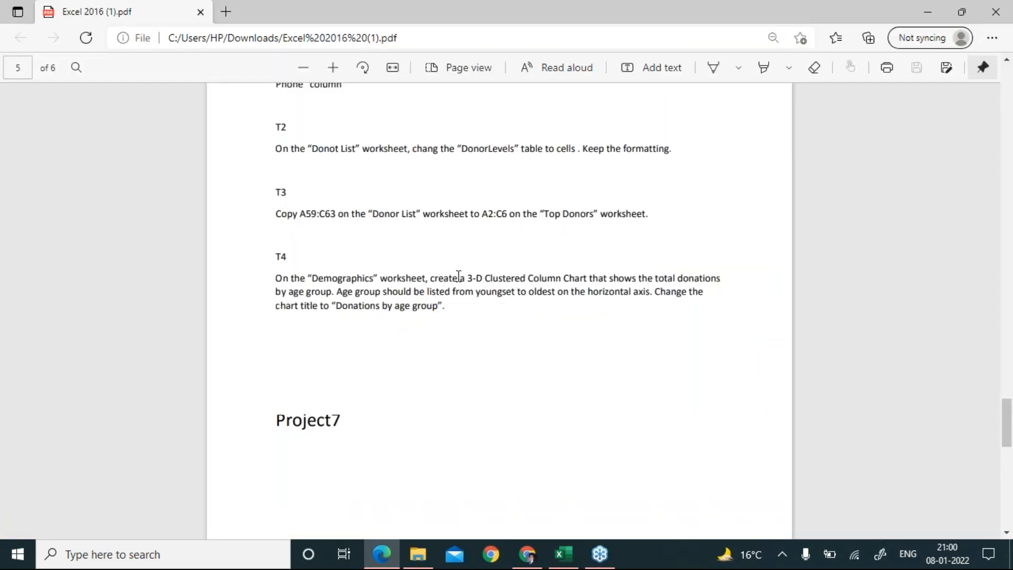
# Reread task T4's worksheet, chart type, age-order and title requirements in the PDF.
pyautogui.moveTo(311, 278); pyautogui.dragTo(733, 279)
pyautogui.click(436, 285)
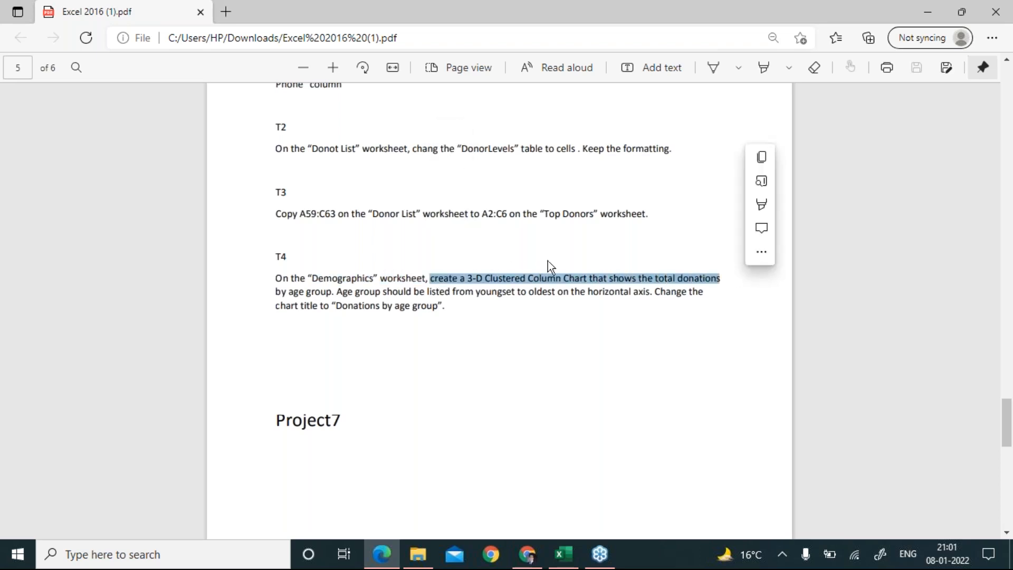
pyautogui.click(334, 297)
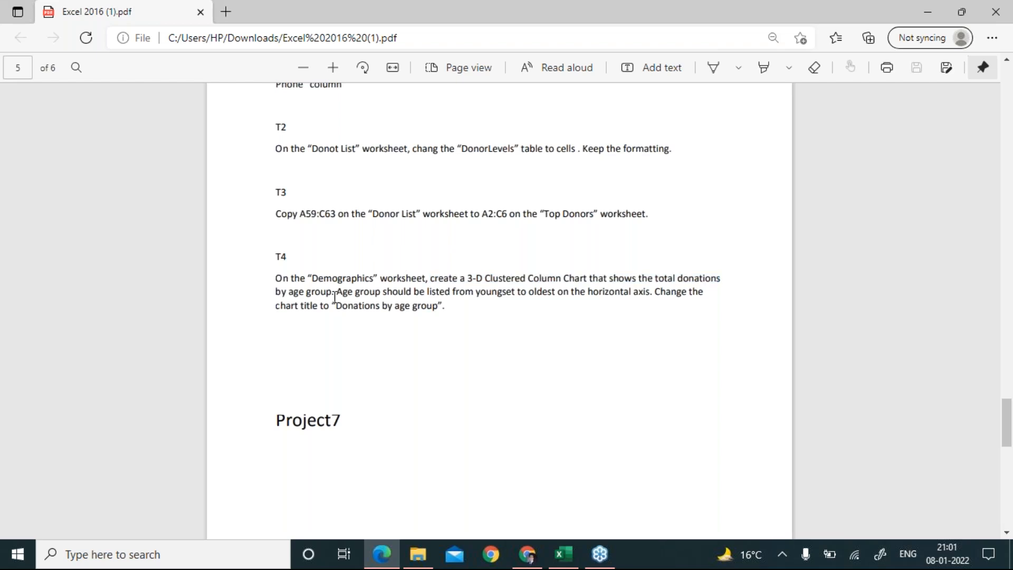
pyautogui.hotkey('alt', 'Tab')
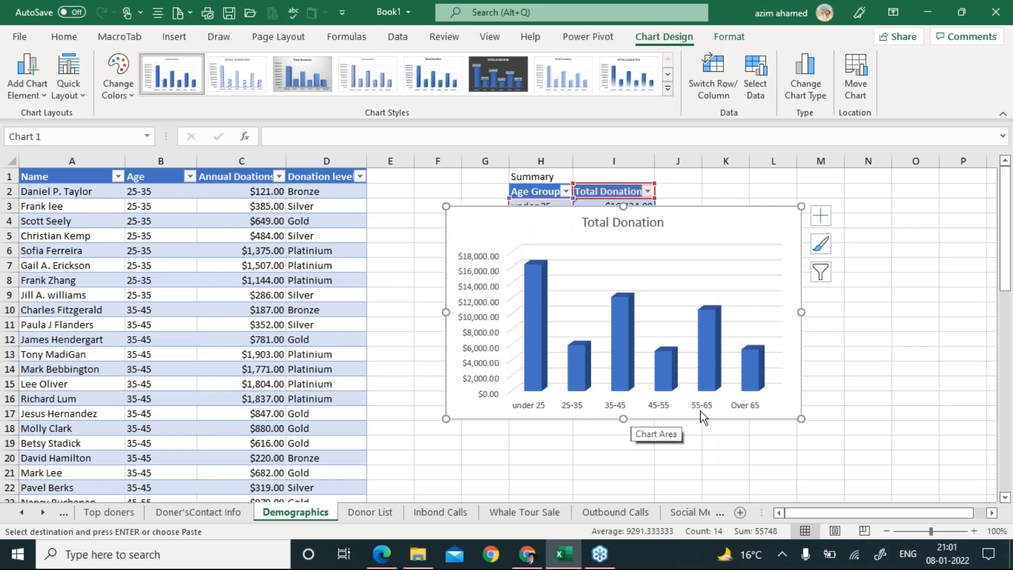
pyautogui.hotkey('alt', 'Tab')
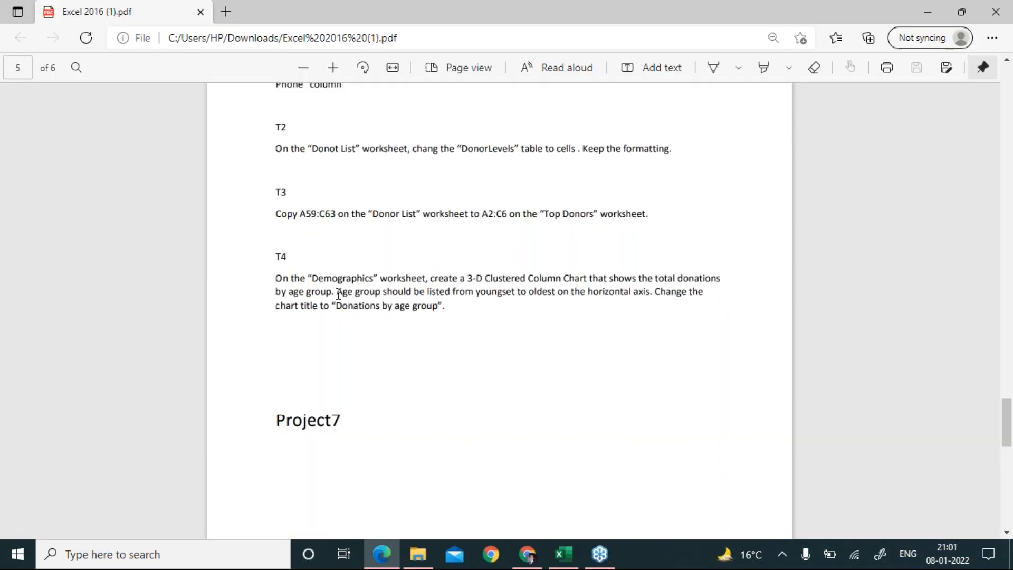
pyautogui.moveTo(336, 293); pyautogui.dragTo(473, 297)
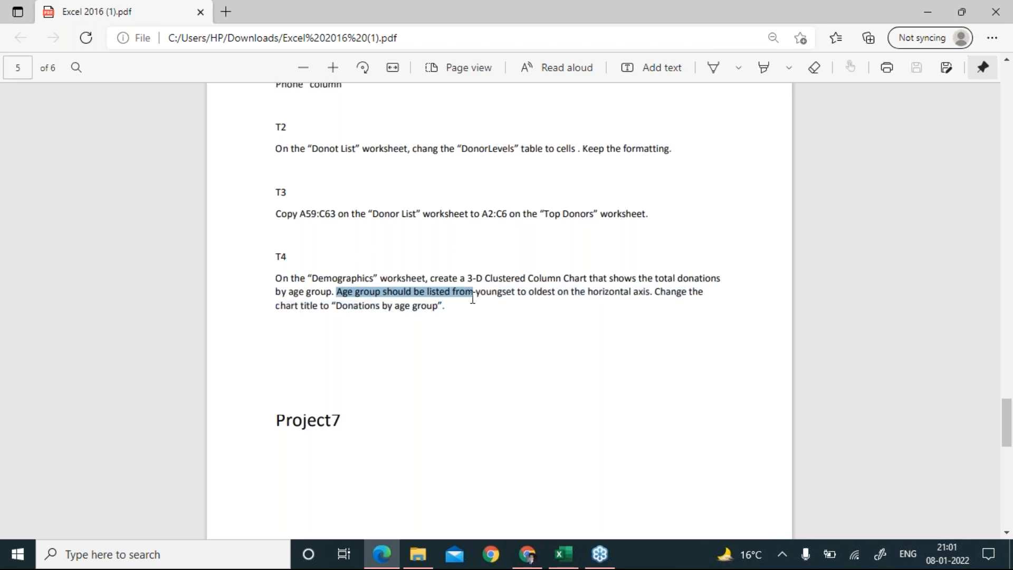
pyautogui.click(566, 297)
# Move the Total Donation chart lower so the Summary table's age groups show.
pyautogui.hotkey('alt', 'Tab')
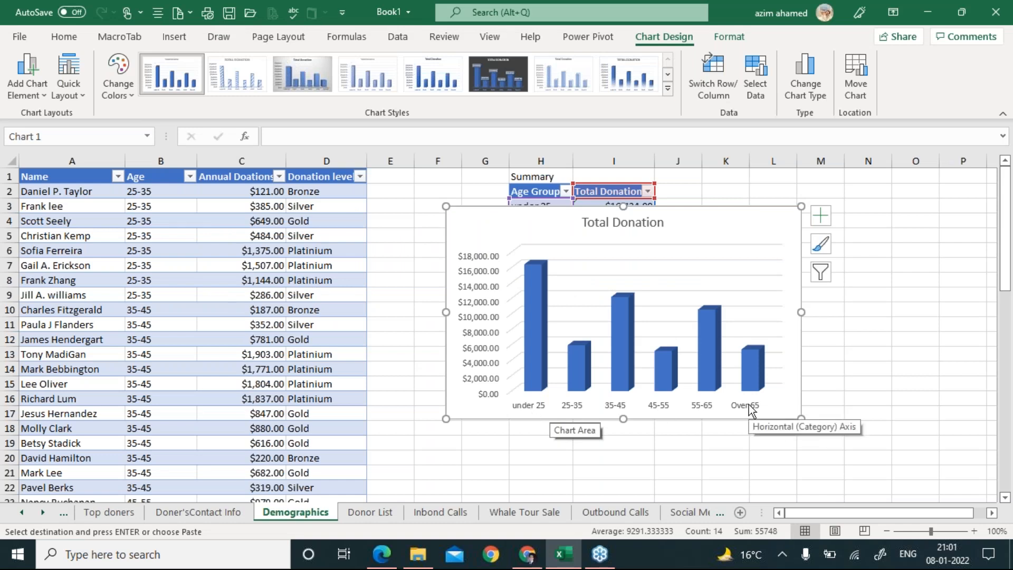
pyautogui.hotkey('alt', 'Tab')
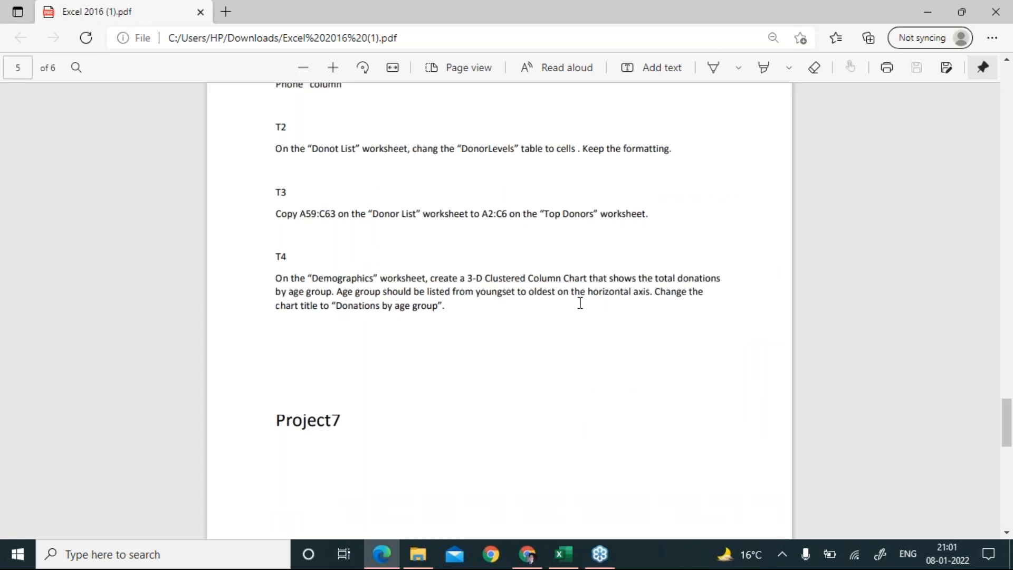
pyautogui.hotkey('alt', 'Tab')
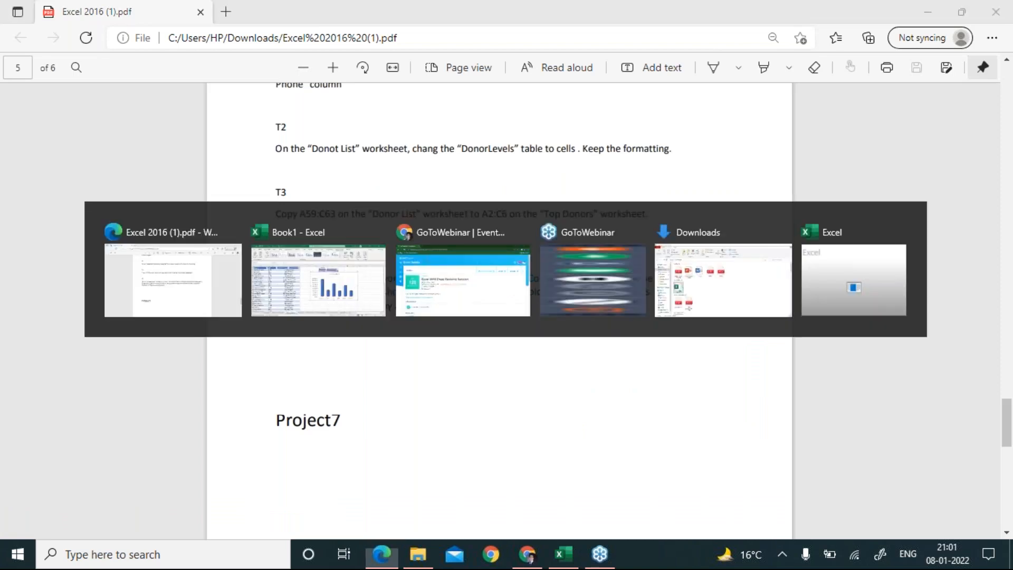
pyautogui.moveTo(686, 233); pyautogui.dragTo(713, 263)
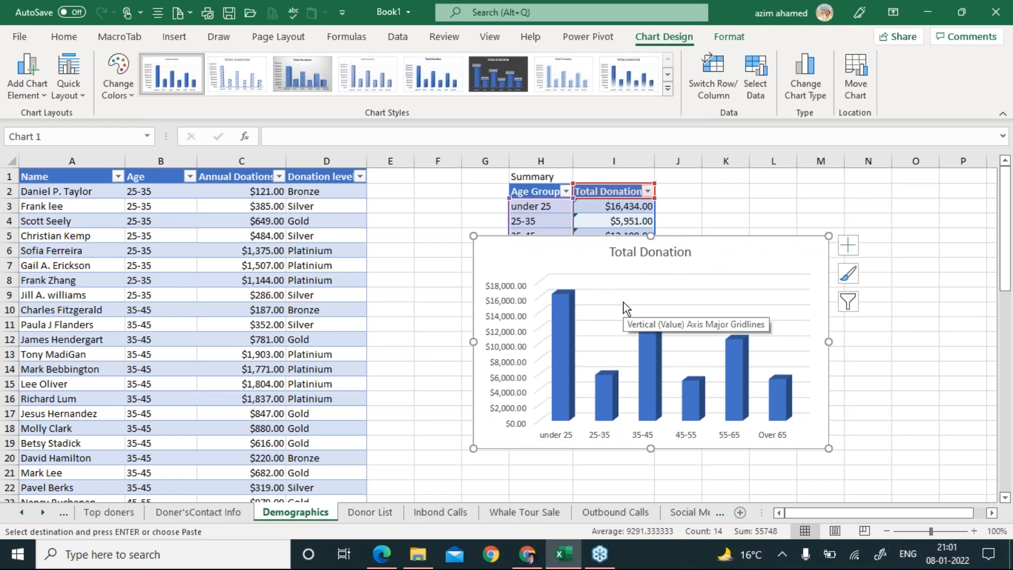
# Review the chart's data range and age-group axis labels in Select Data, keeping them unchanged.
pyautogui.click(757, 87)
pyautogui.moveTo(260, 298); pyautogui.dragTo(363, 196)
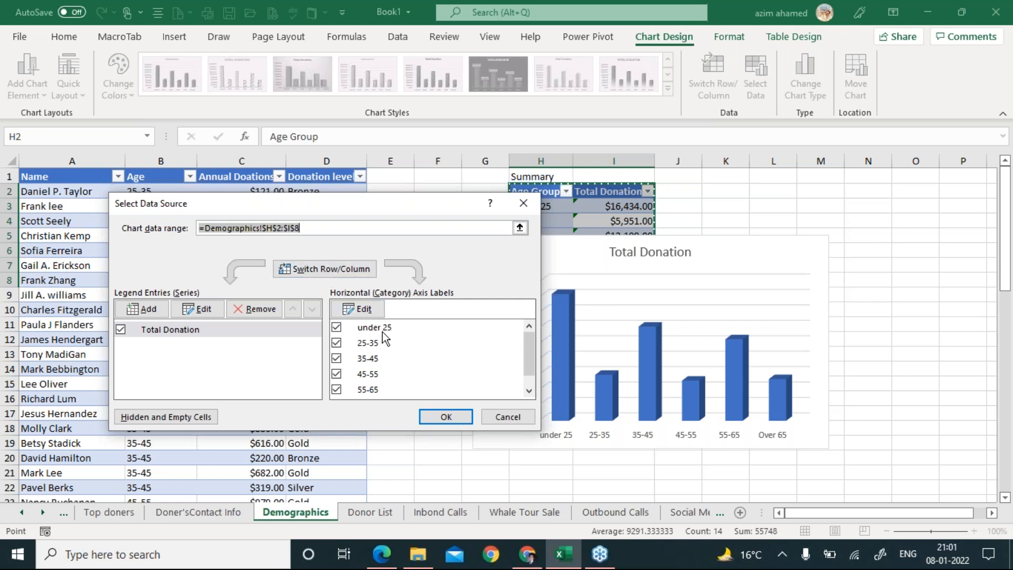
pyautogui.click(452, 421)
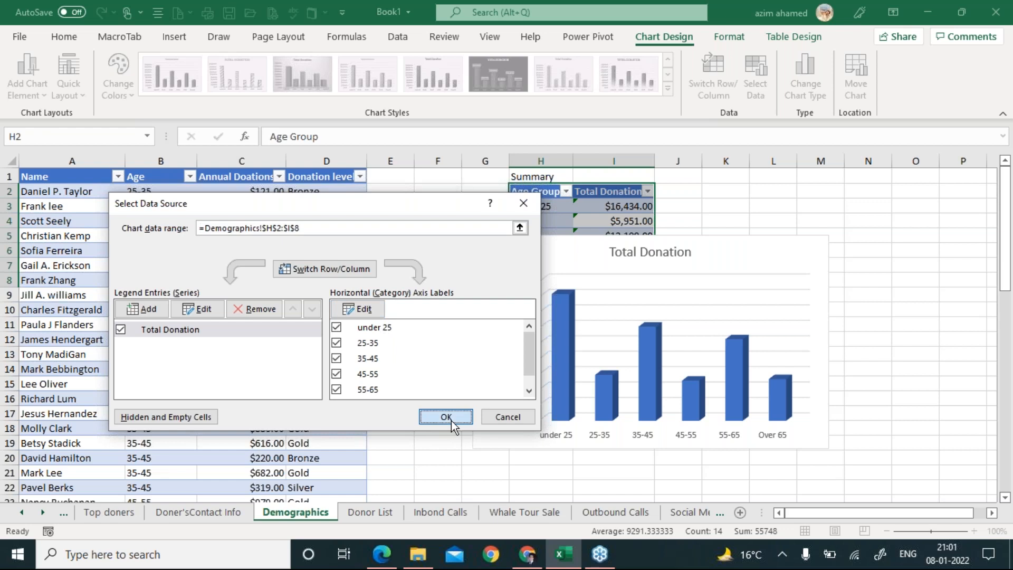
pyautogui.hotkey('alt', 'Tab')
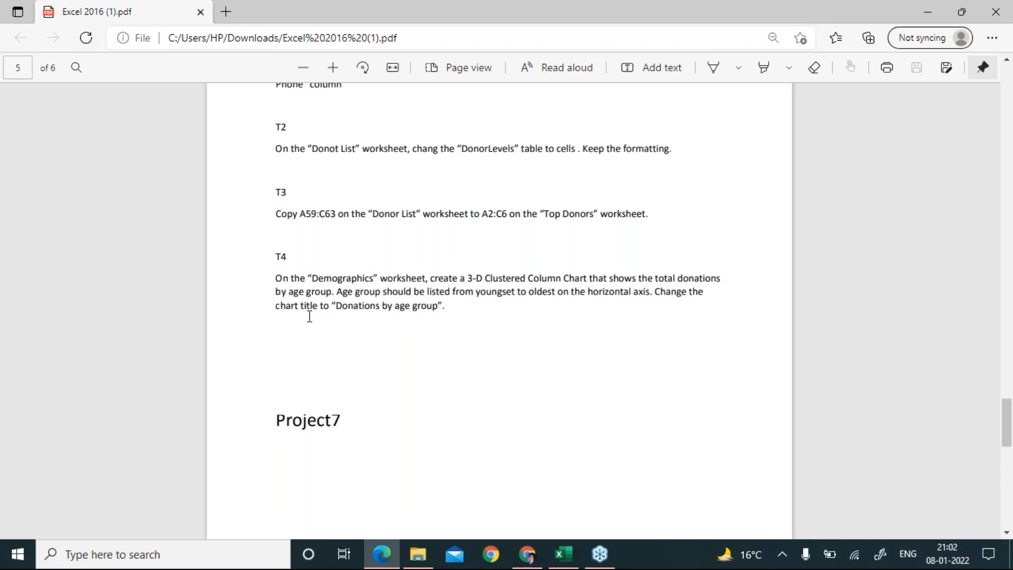
# Replace the chart title 'Total Donation' with 'Donation by Age Group'.
pyautogui.hotkey('alt', 'Tab')
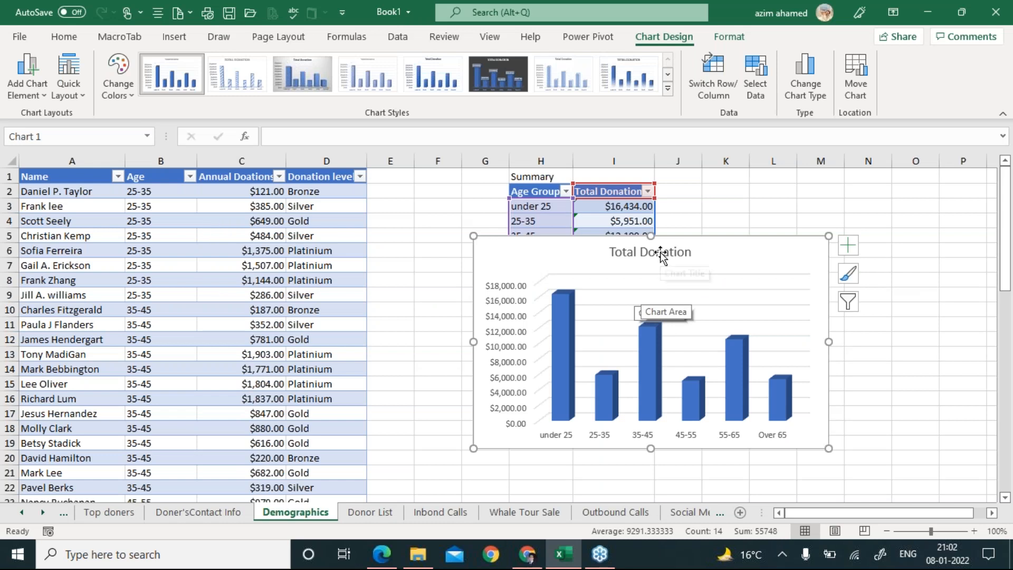
pyautogui.click(660, 252)
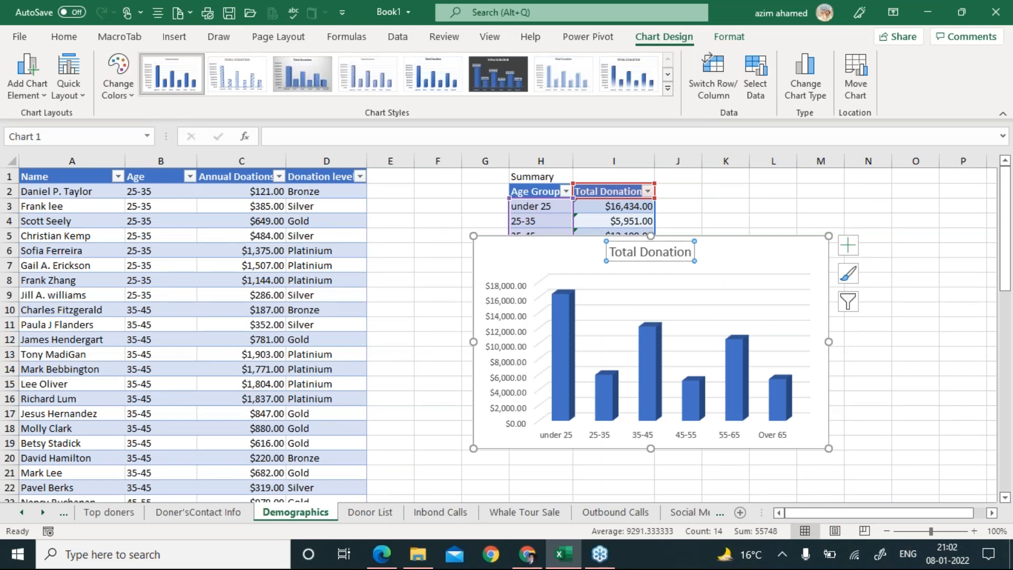
pyautogui.tripleClick(630, 253)
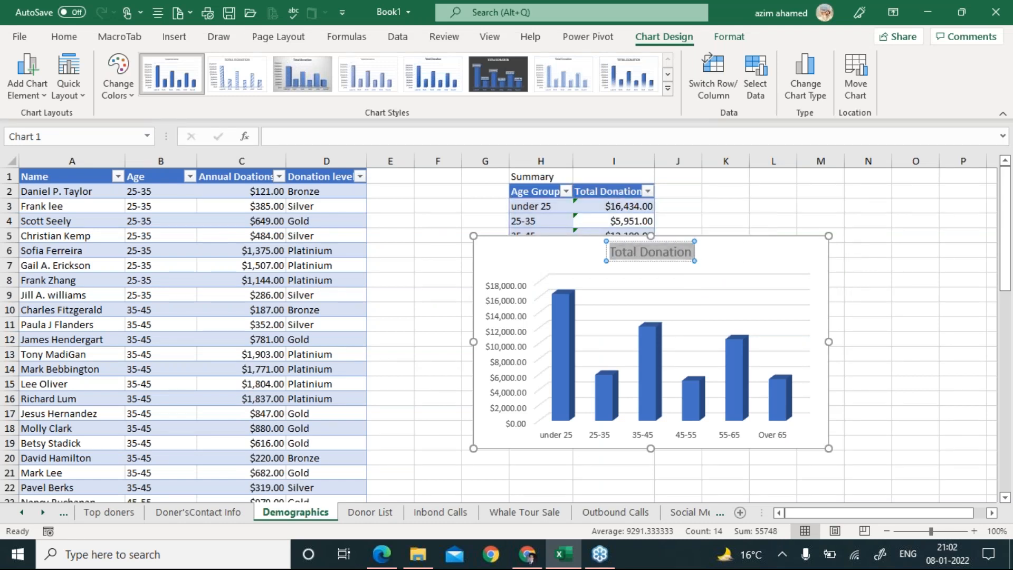
pyautogui.press('BackSpace')
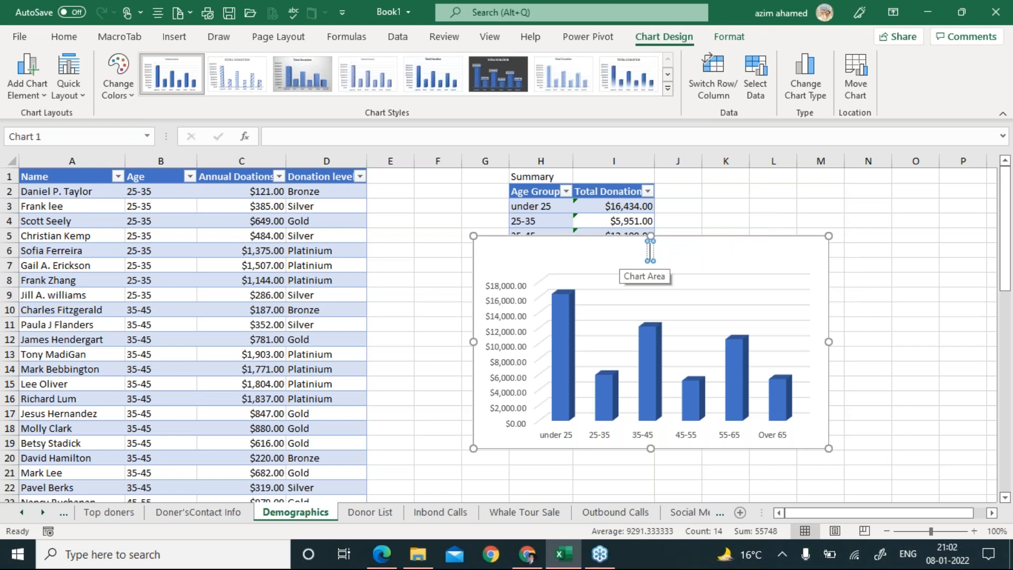
pyautogui.hotkey('alt', 'Tab')
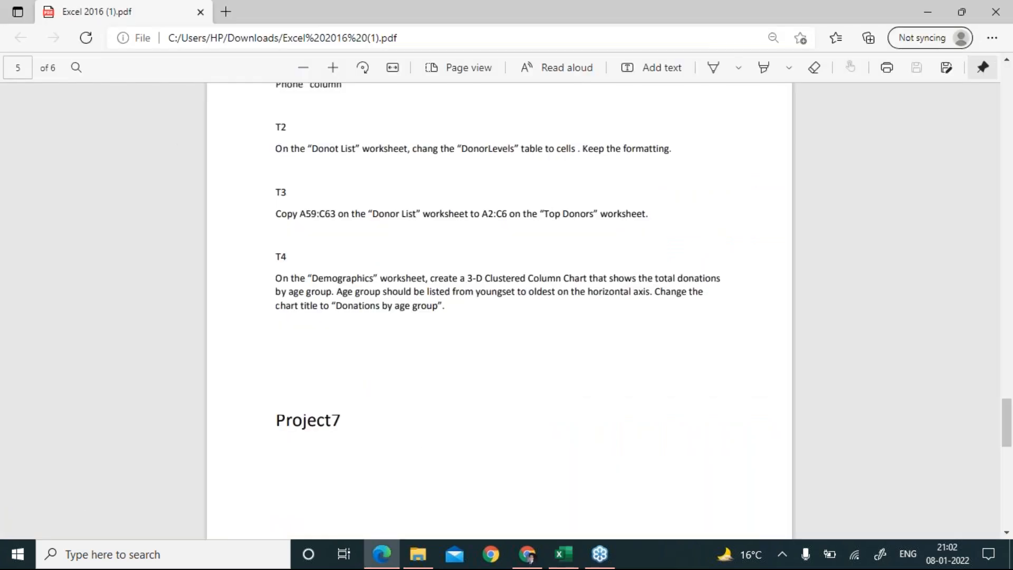
pyautogui.hotkey('alt', 'Tab')
pyautogui.write('DO')
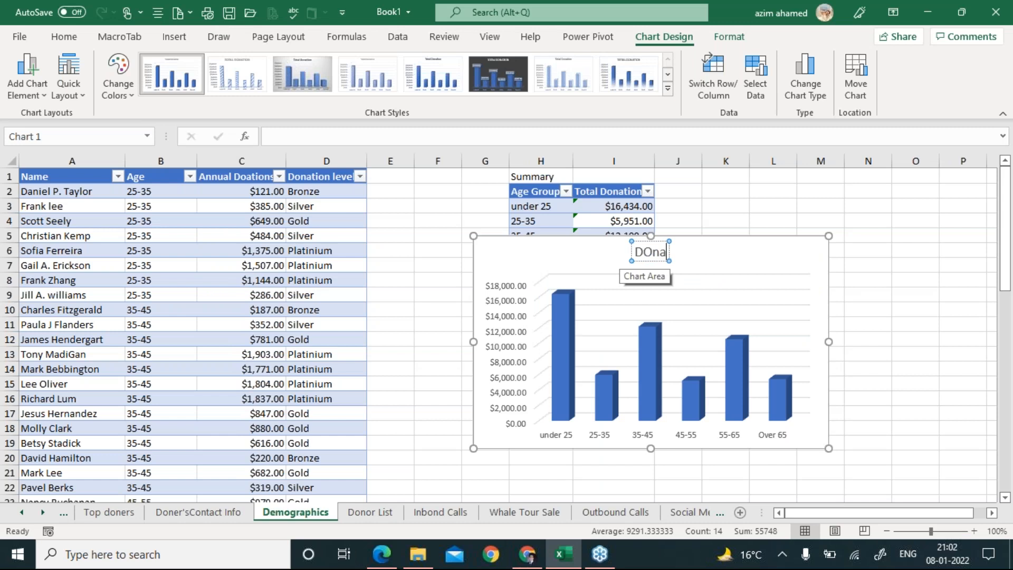
pyautogui.press('BackSpace')
pyautogui.write('onation by')
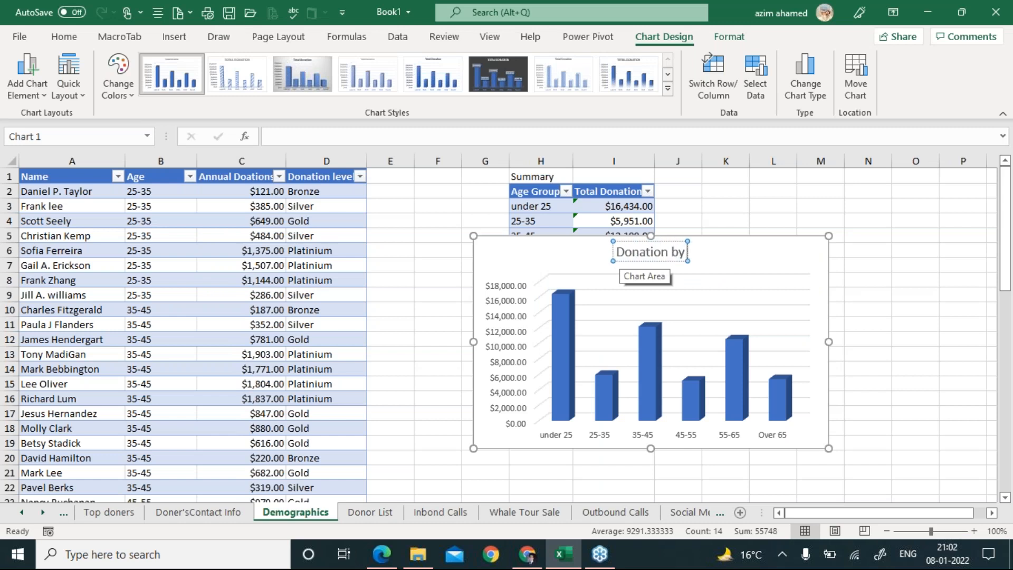
pyautogui.write(' Age Group')
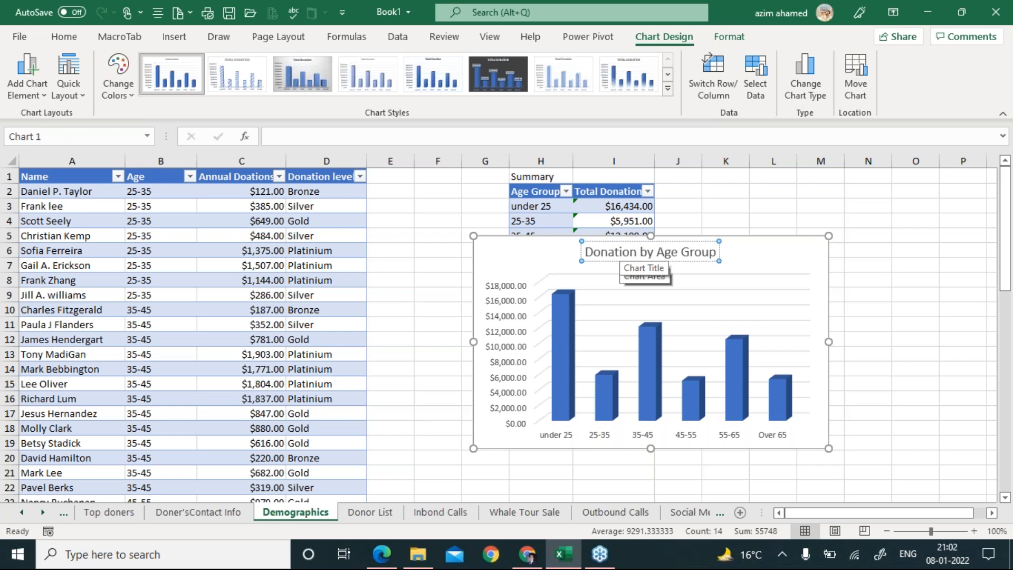
pyautogui.click(764, 254)
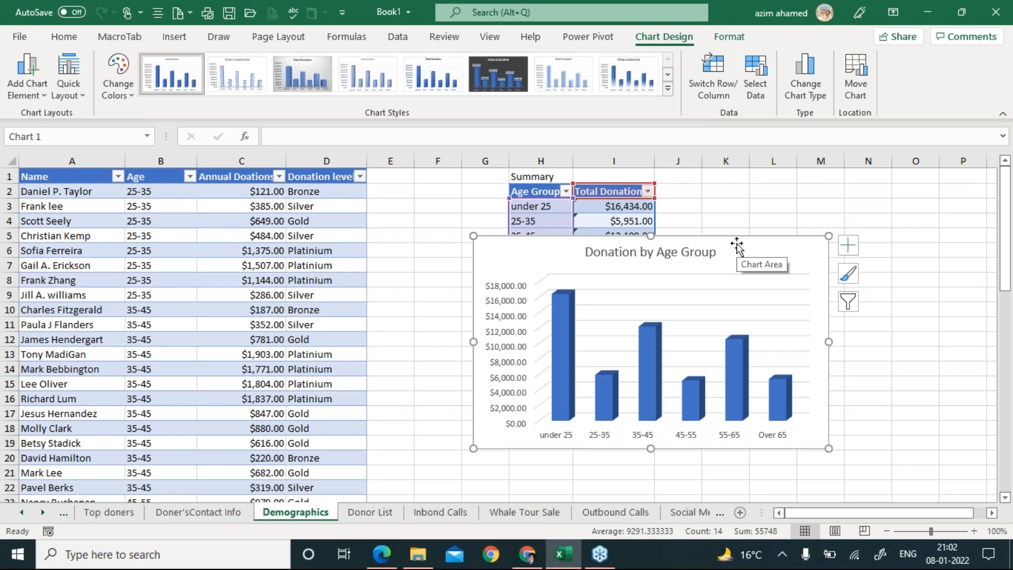
# Recheck the chart's source data in Select Data and cancel, leaving it unchanged.
pyautogui.click(754, 95)
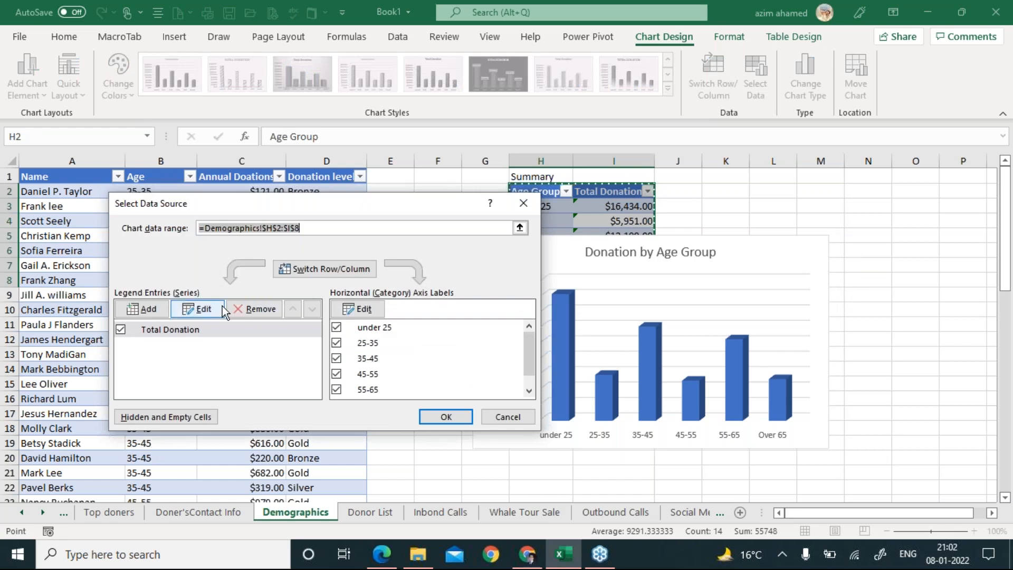
pyautogui.click(500, 418)
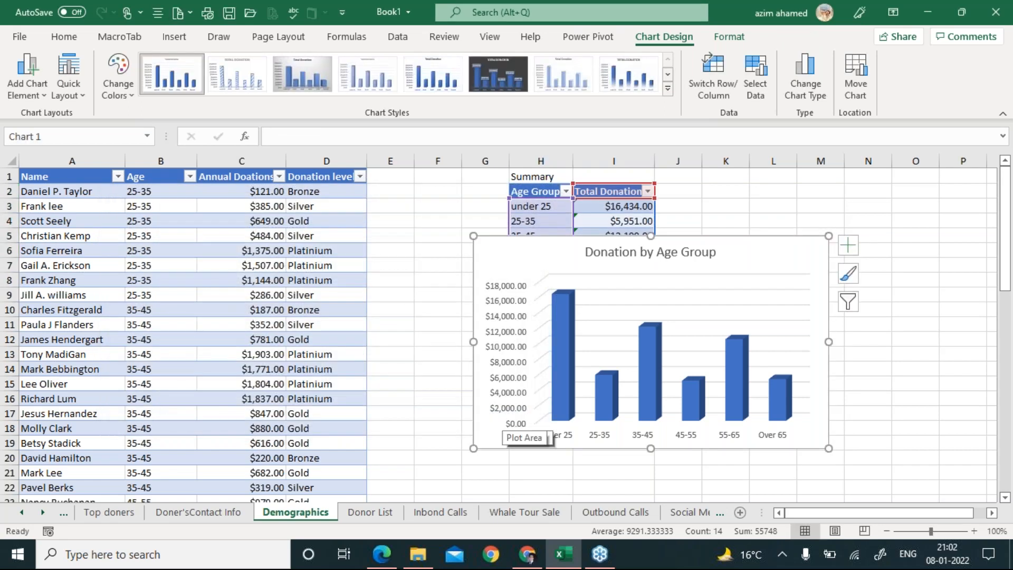
pyautogui.hotkey('alt', 'Tab')
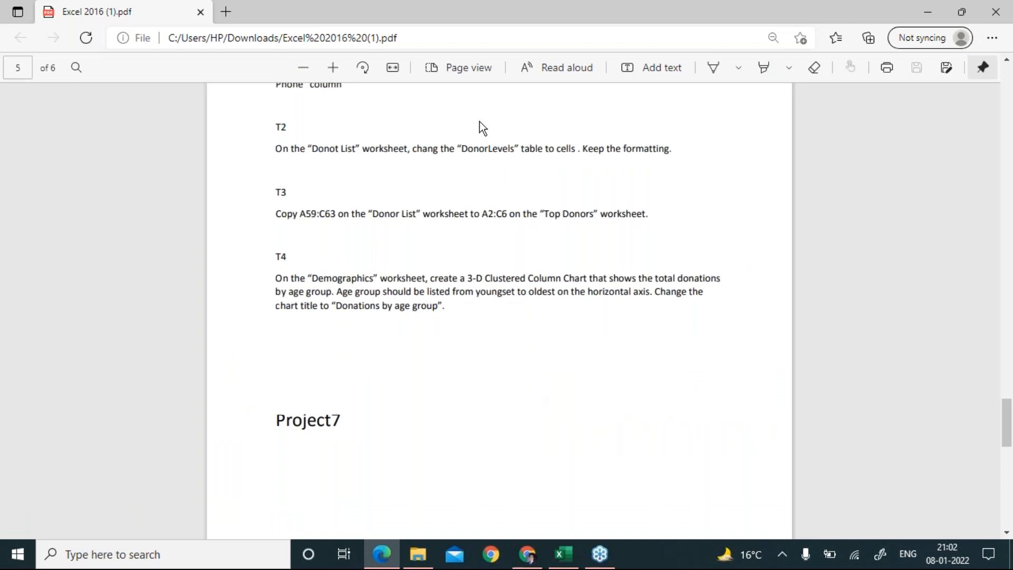
pyautogui.hotkey('alt', 'Tab')
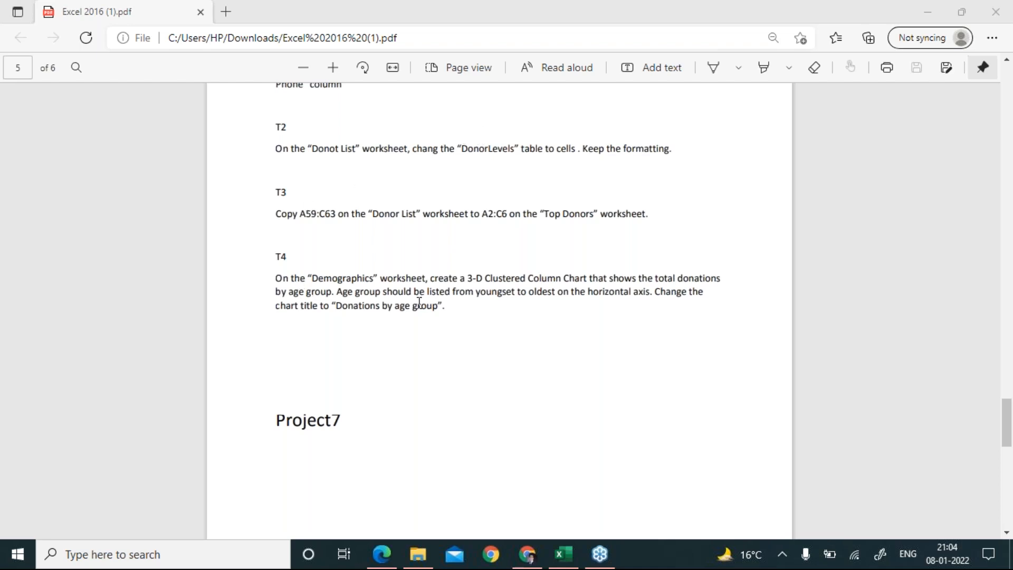
# Highlight task T4 about the Demographics donations chart in the PDF, then return to Excel.
pyautogui.moveTo(443, 307); pyautogui.dragTo(254, 272)
pyautogui.click(564, 554)
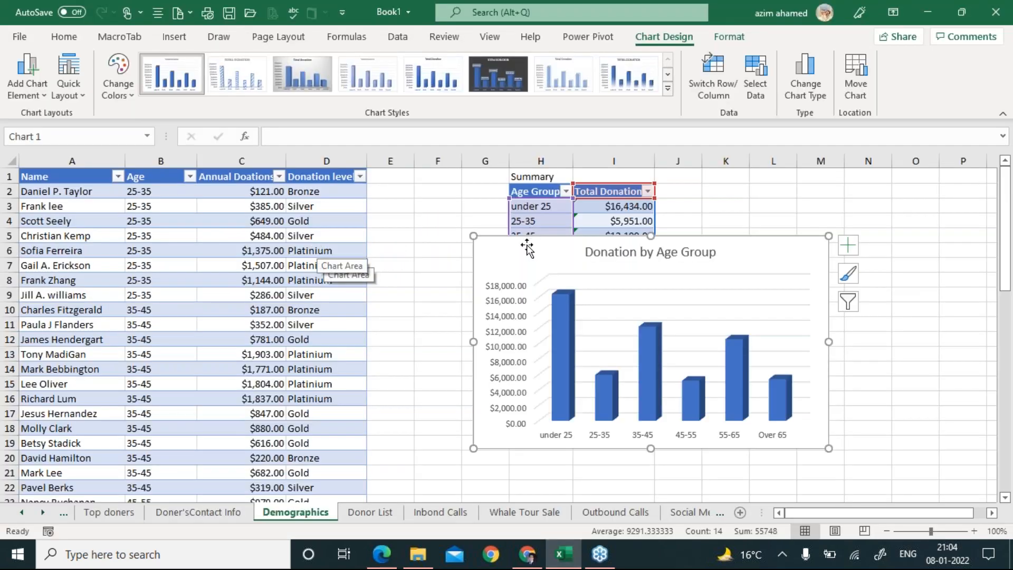
# Delete the old 'Donation by Age Group' chart and insert a 3-D Clustered Column chart instead.
pyautogui.press('Delete')
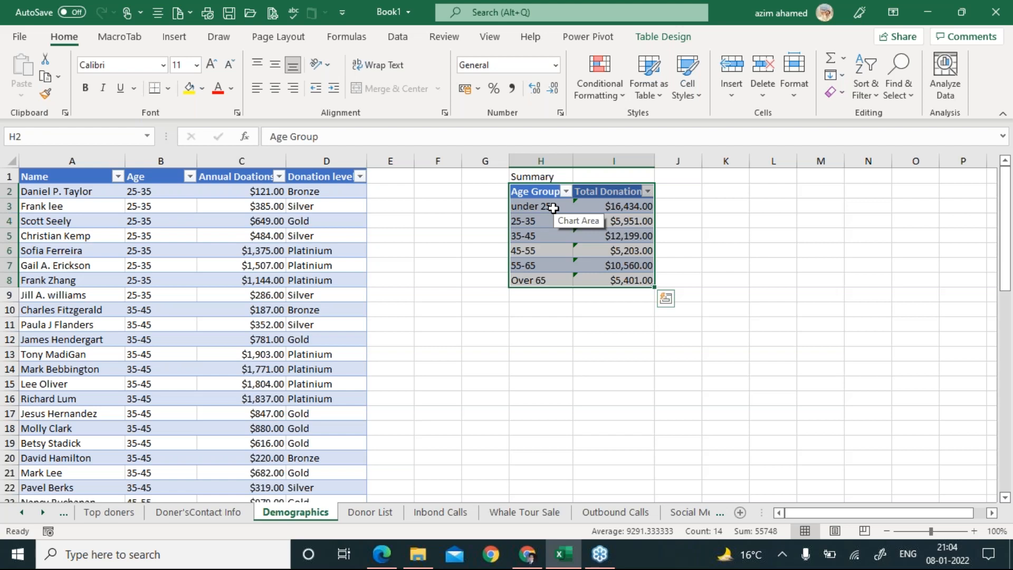
pyautogui.click(174, 37)
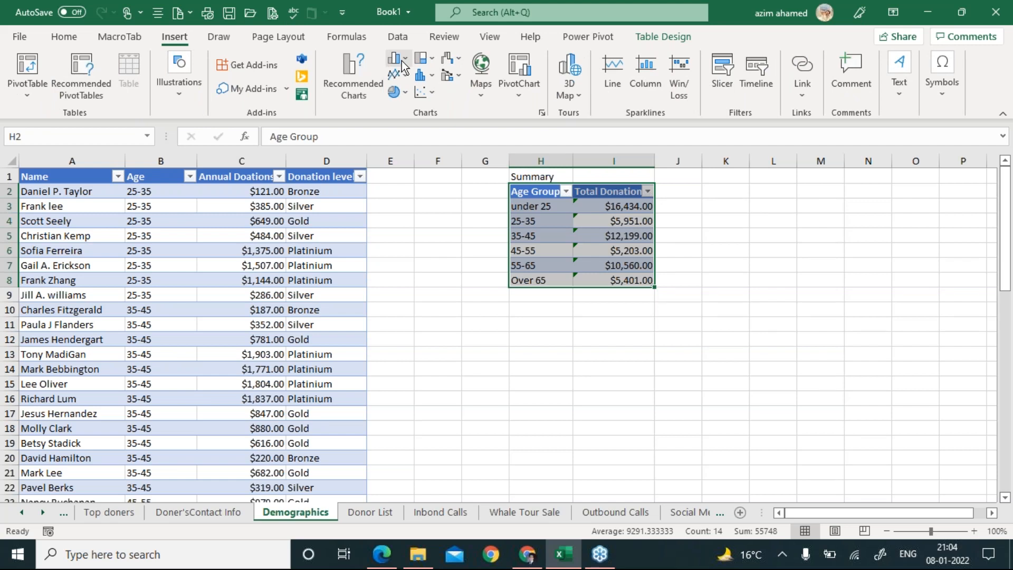
pyautogui.click(402, 62)
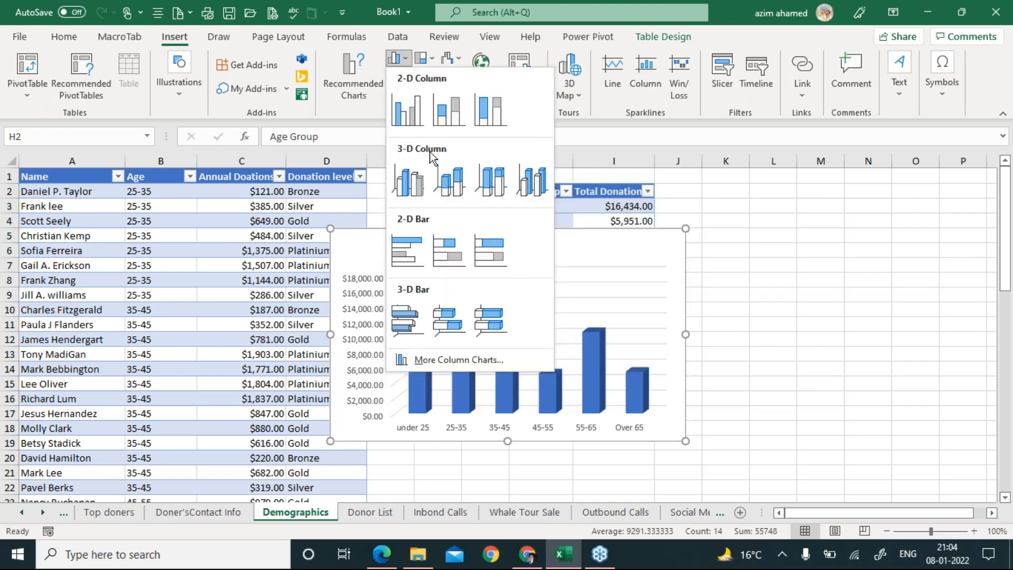
pyautogui.click(411, 195)
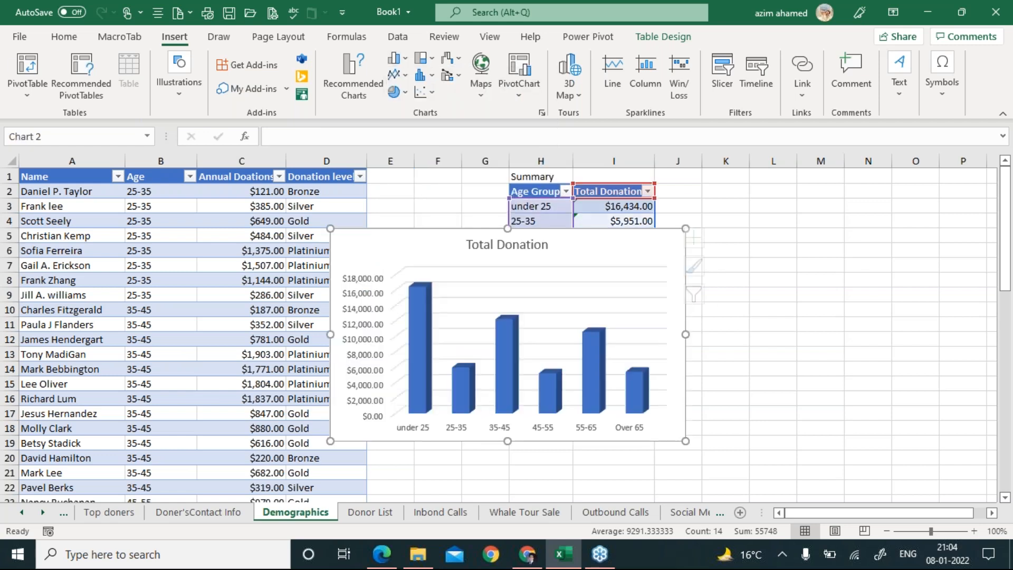
# Move the Total Donation chart below the summary table, keeping its =Demographics!$H$2:$I$8 data range.
pyautogui.moveTo(686, 283); pyautogui.dragTo(775, 298)
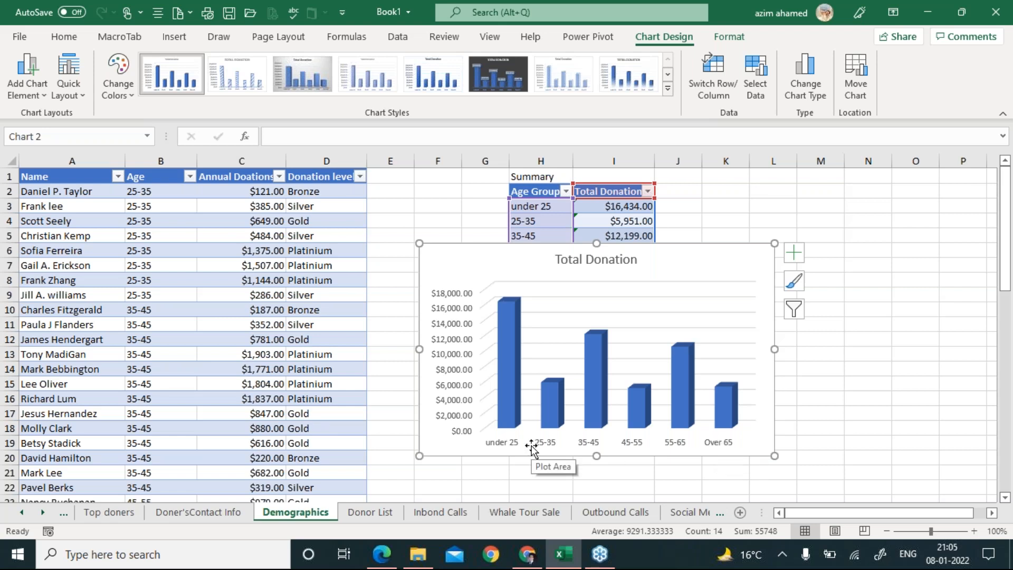
pyautogui.click(759, 91)
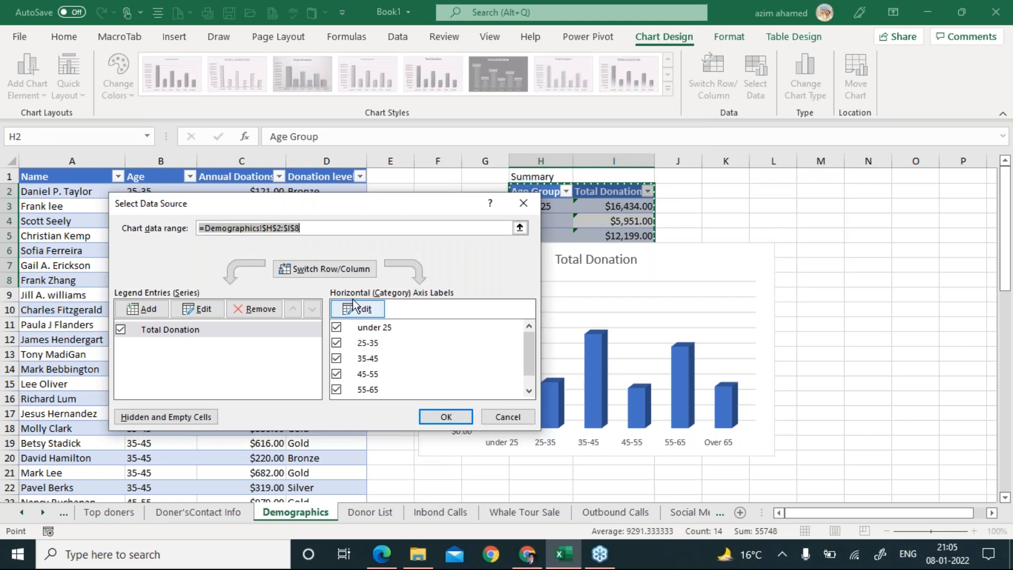
pyautogui.click(457, 417)
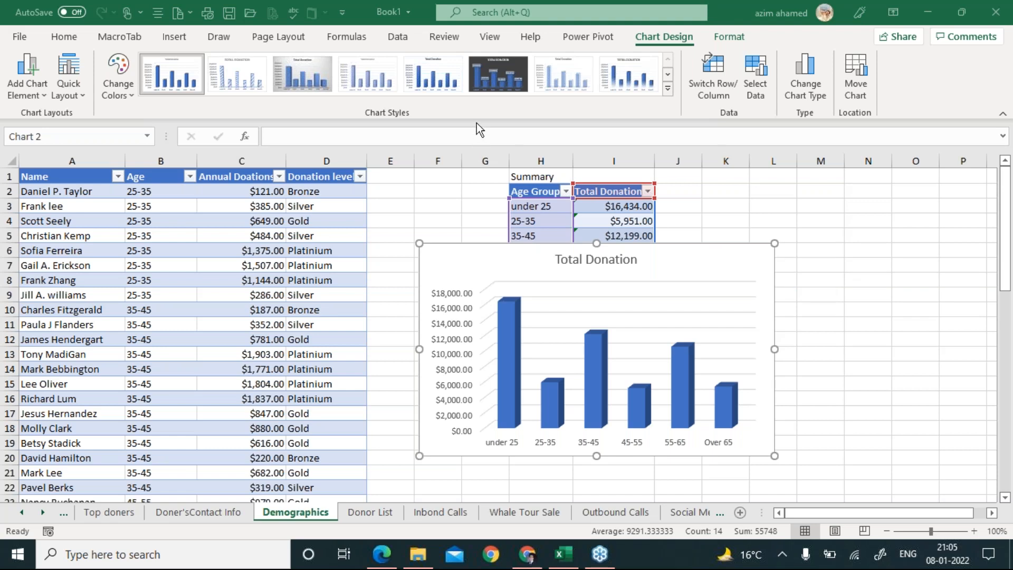
pyautogui.click(376, 557)
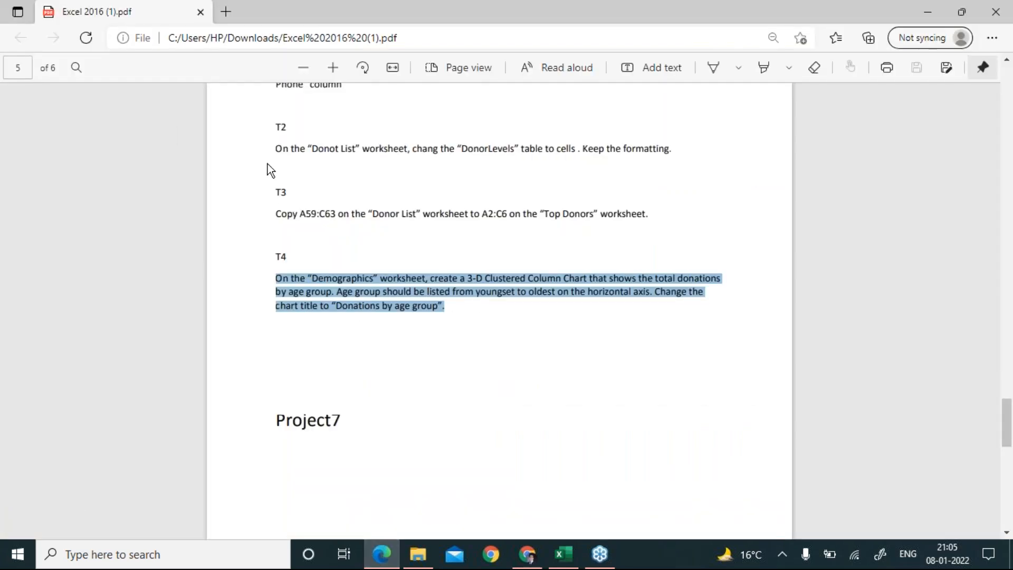
pyautogui.scroll(3, 268, 164)
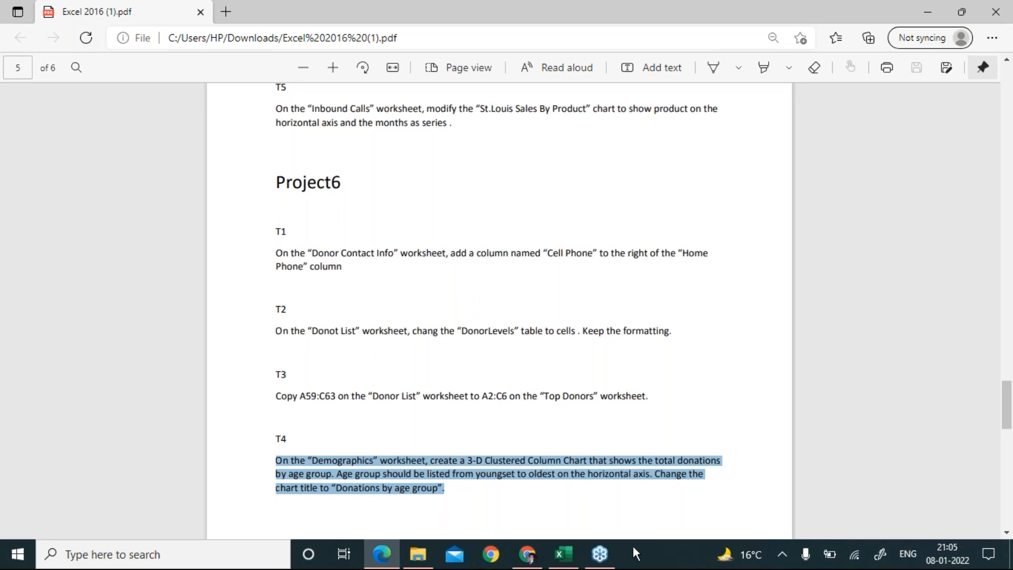
# Select the Cell Phone column I on the Doner'sContact Info sheet and dismiss its context menu.
pyautogui.click(563, 559)
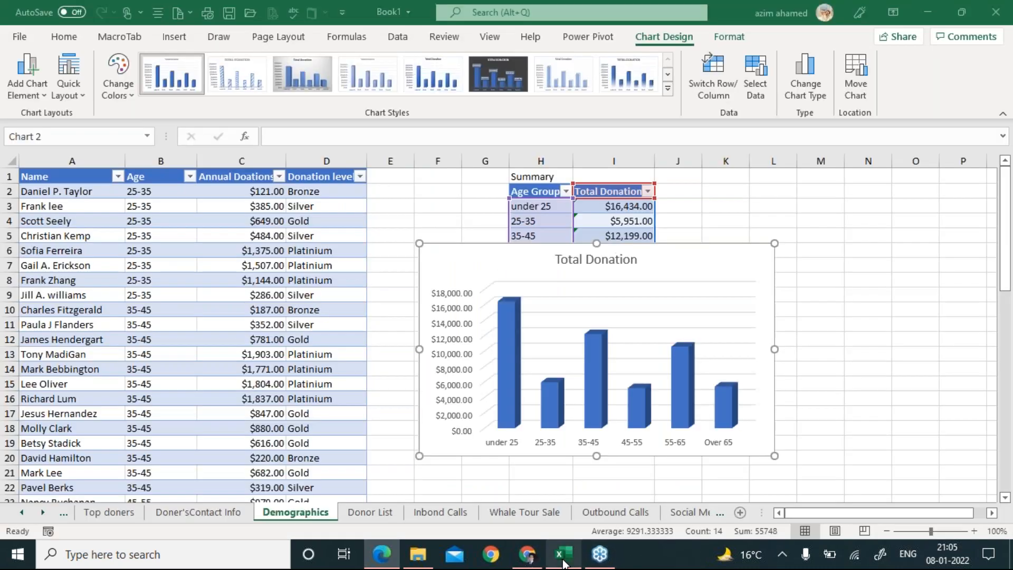
pyautogui.click(217, 515)
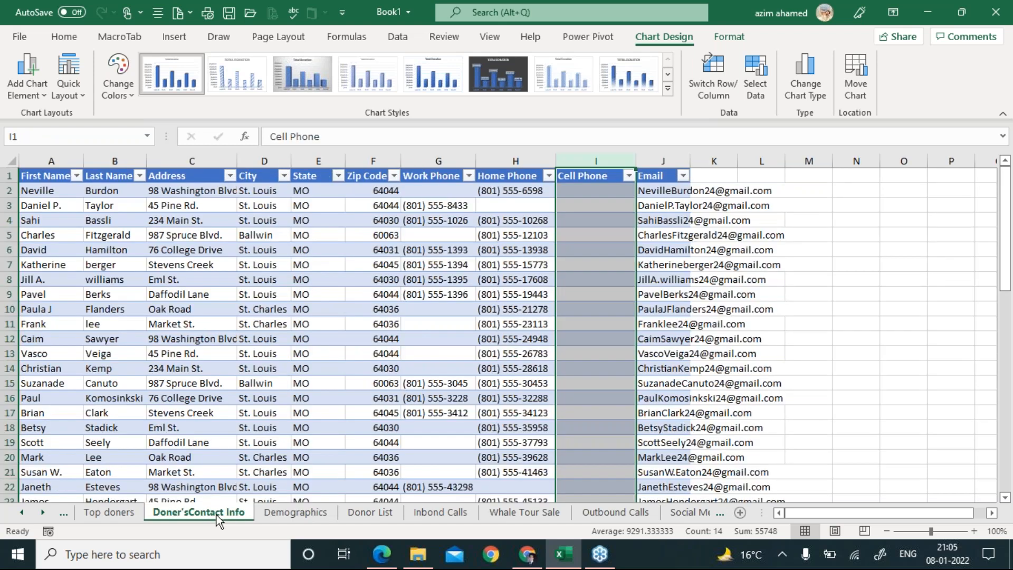
pyautogui.click(599, 160)
pyautogui.rightClick(585, 161)
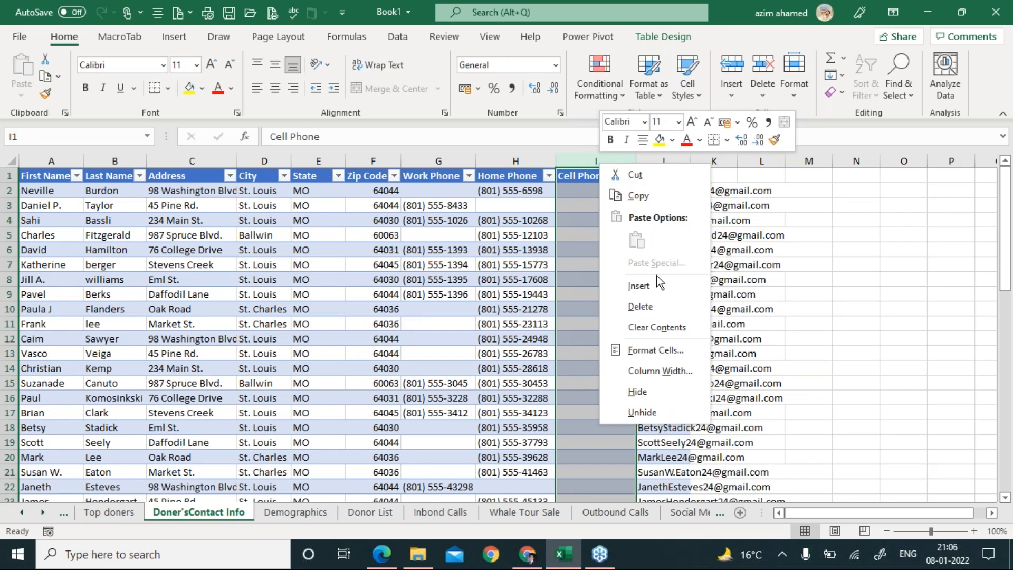
pyautogui.press('Escape')
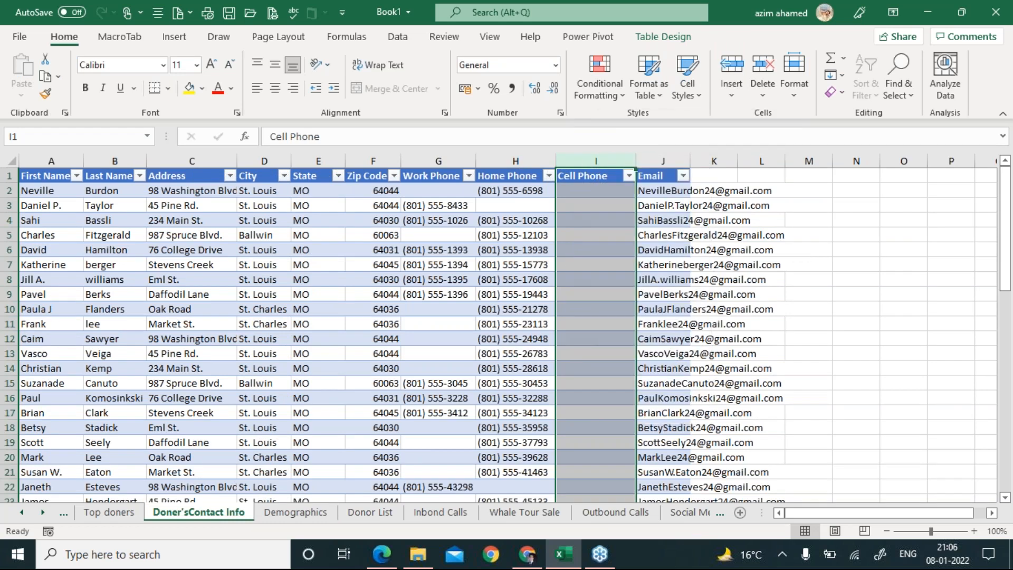
# Recheck the PDF task, browse the Donor List, Demographics, Top doners and contact sheets, then minimize the PDF.
pyautogui.click(382, 554)
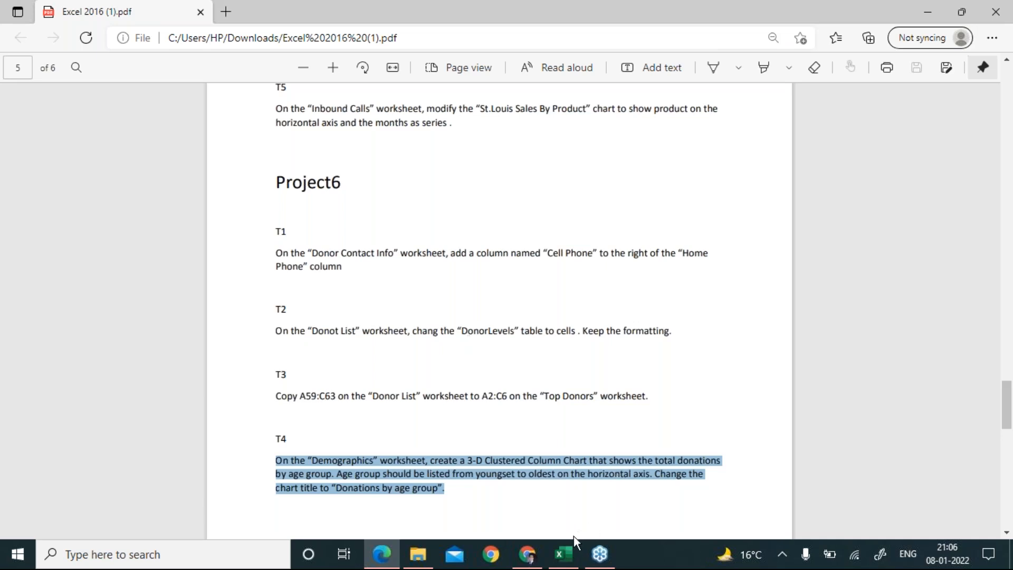
pyautogui.click(564, 554)
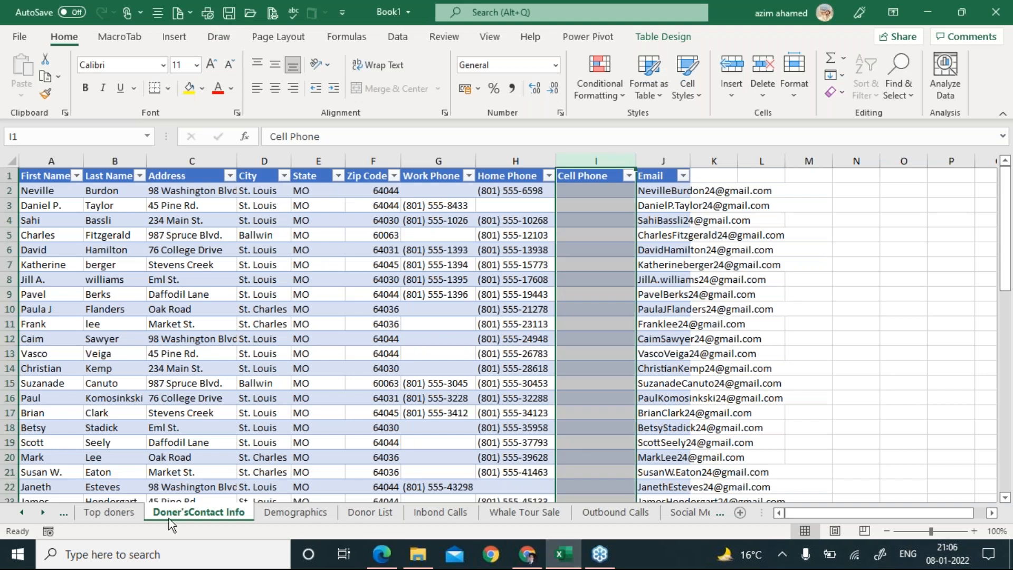
pyautogui.click(357, 512)
pyautogui.click(289, 508)
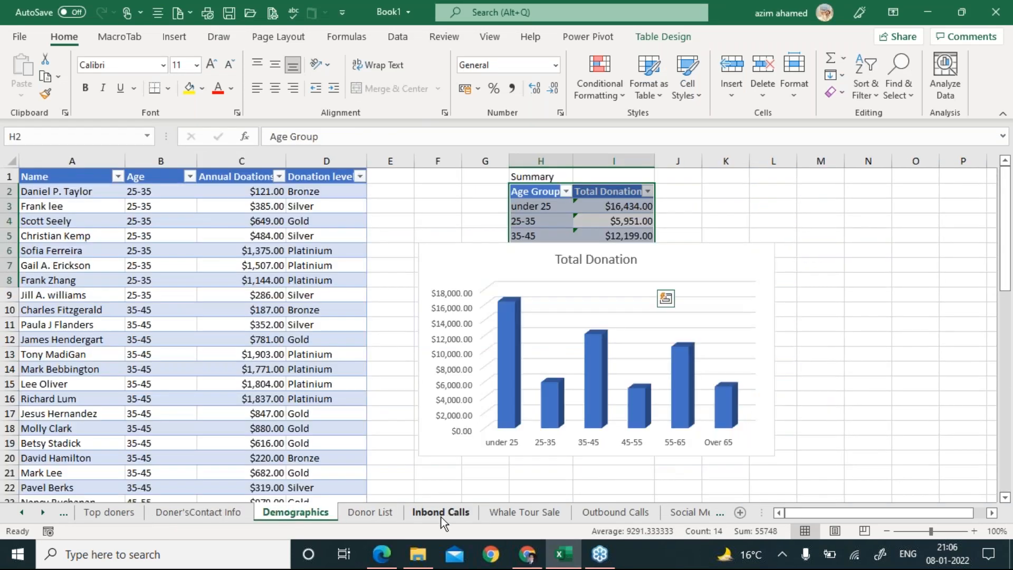
pyautogui.click(116, 516)
pyautogui.click(179, 516)
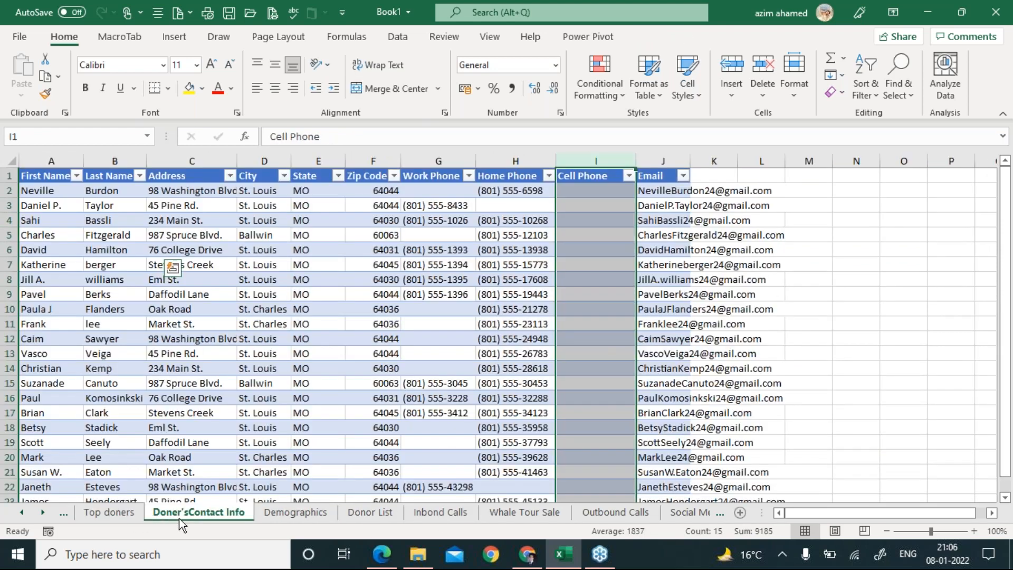
pyautogui.click(390, 559)
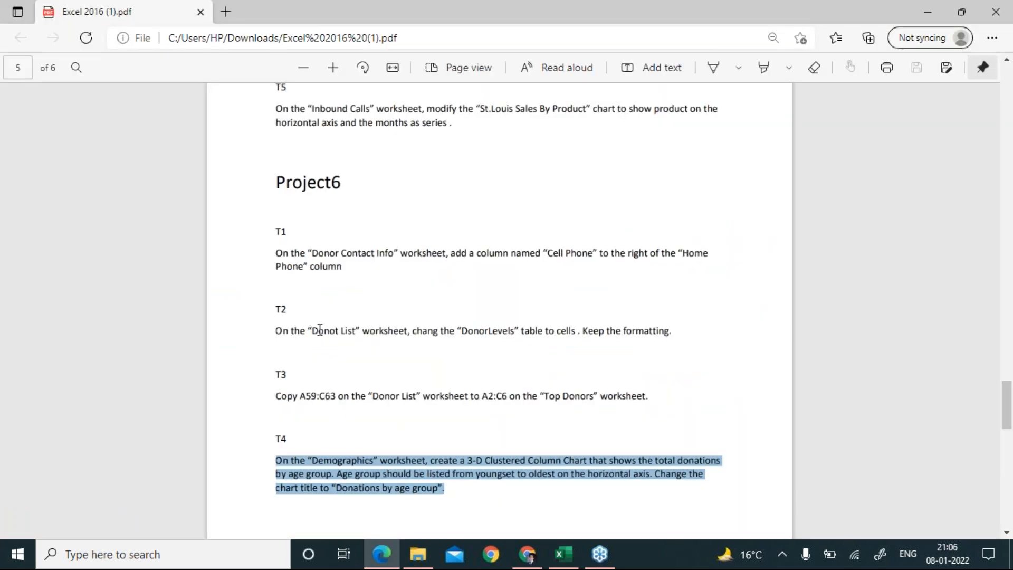
pyautogui.click(394, 549)
# Make the Doner Levels range F8:G12 on Donor List a table with headers, then choose Convert to Range.
pyautogui.click(366, 514)
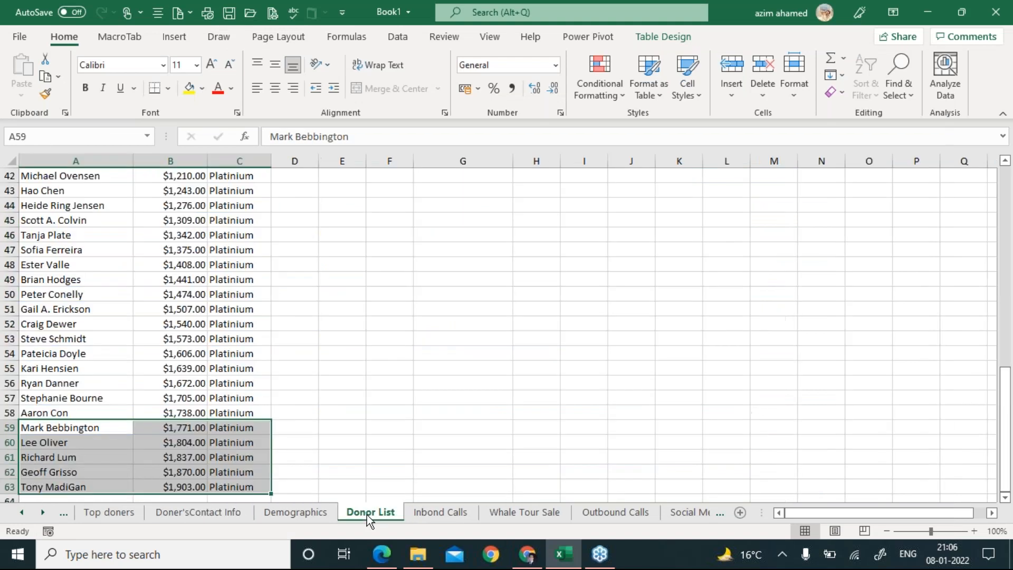
pyautogui.click(573, 270)
pyautogui.hotkey('ctrl', 'Up')
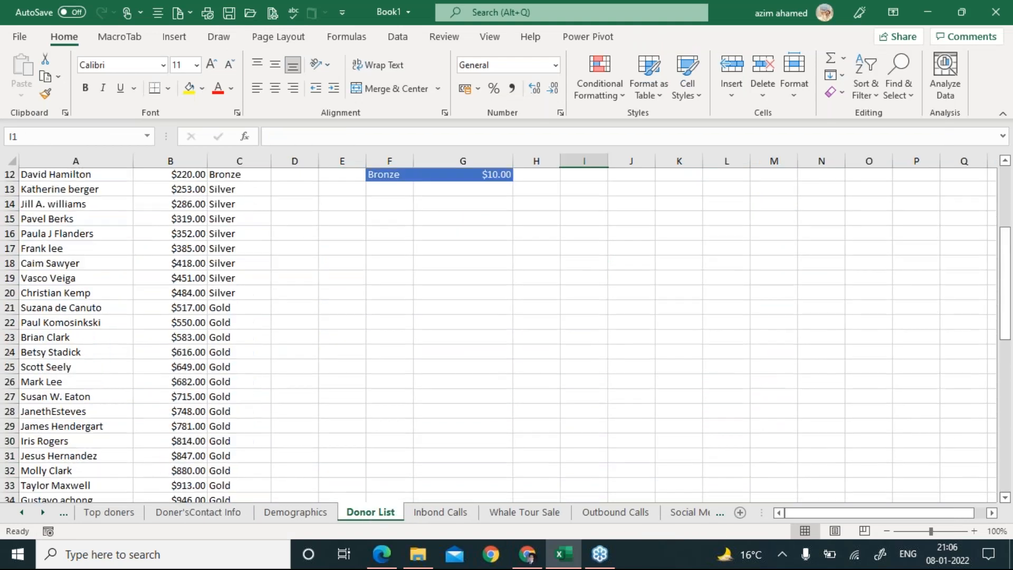
pyautogui.click(398, 292)
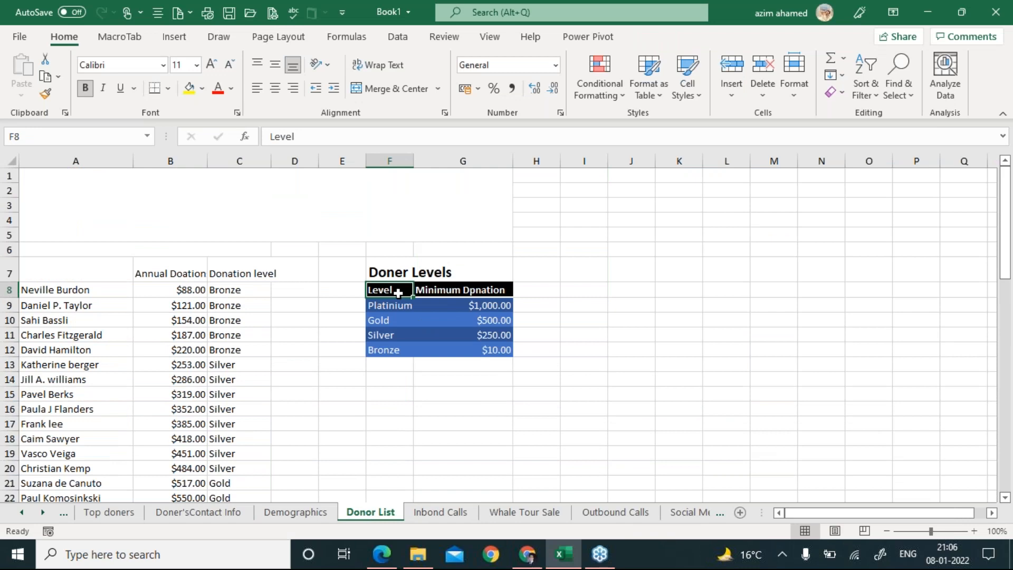
pyautogui.moveTo(399, 293); pyautogui.dragTo(491, 351)
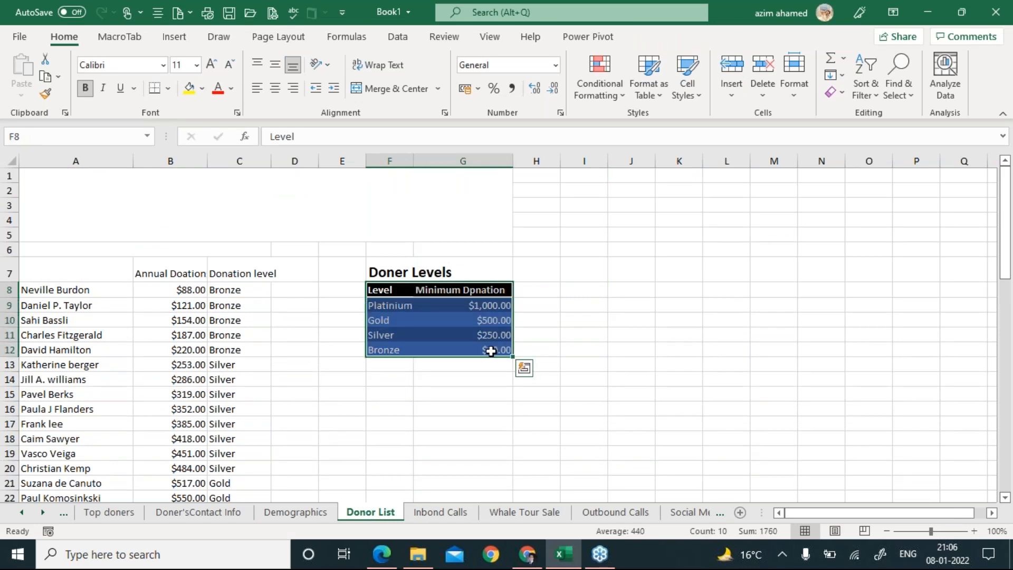
pyautogui.hotkey('ctrl', 't')
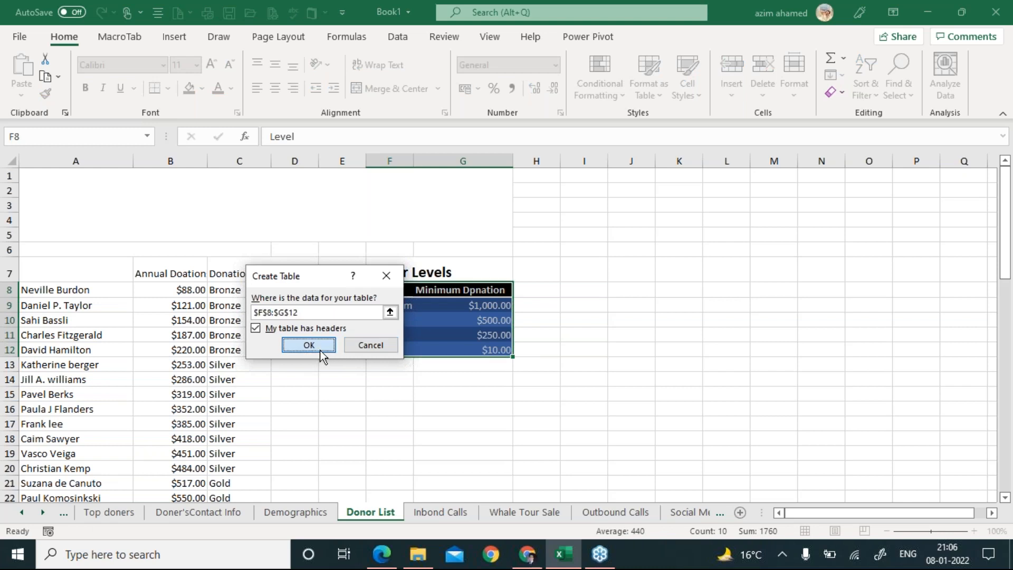
pyautogui.click(309, 346)
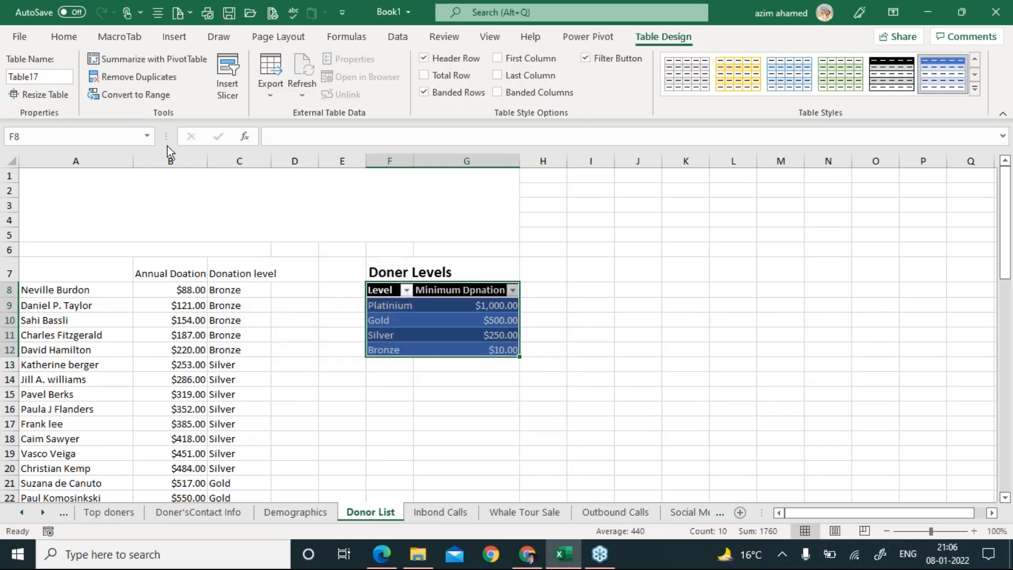
pyautogui.click(138, 104)
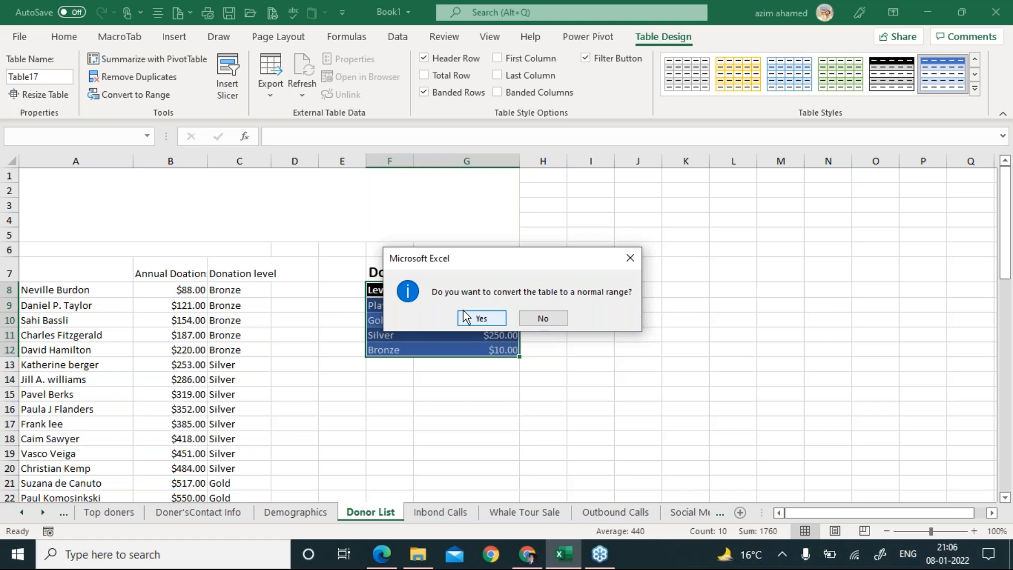
# Confirm converting the Doner Levels table to a normal range, then bring up the instructions PDF.
pyautogui.click(465, 314)
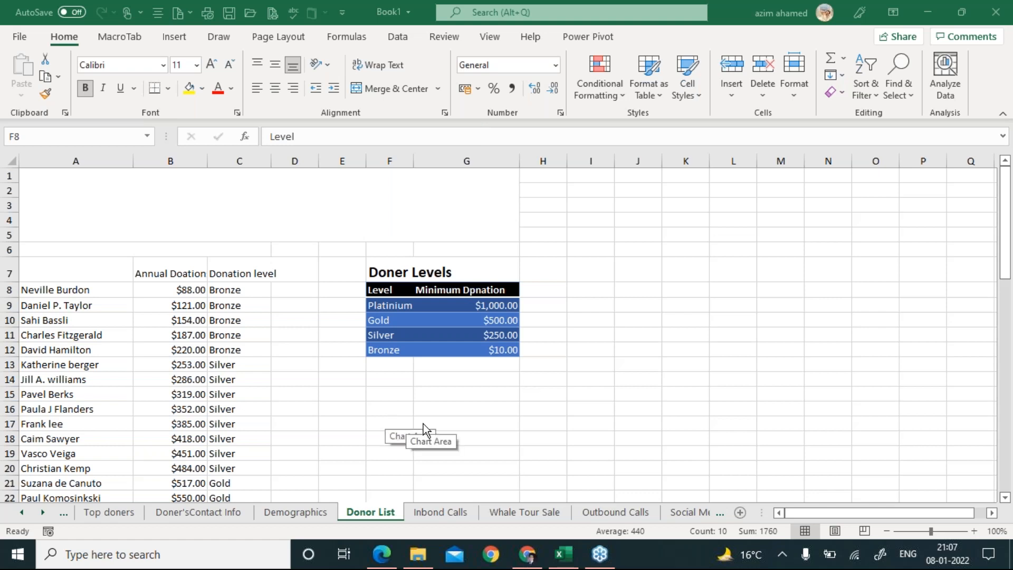
pyautogui.click(380, 555)
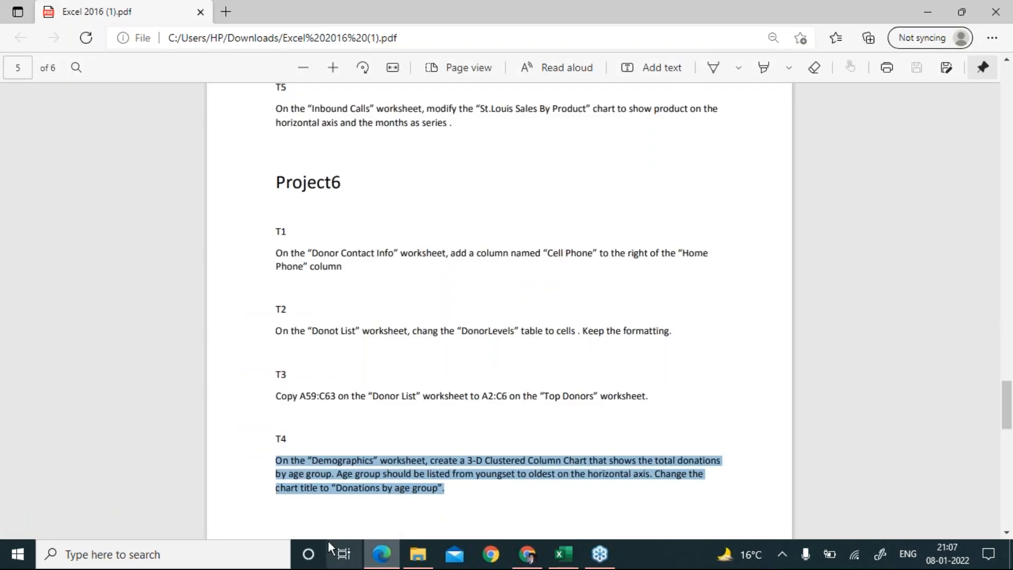
# Scroll the PDF to page 6's Project7 tasks T1–T4, then switch back to Excel.
pyautogui.click(305, 474)
pyautogui.scroll(-7, 305, 473)
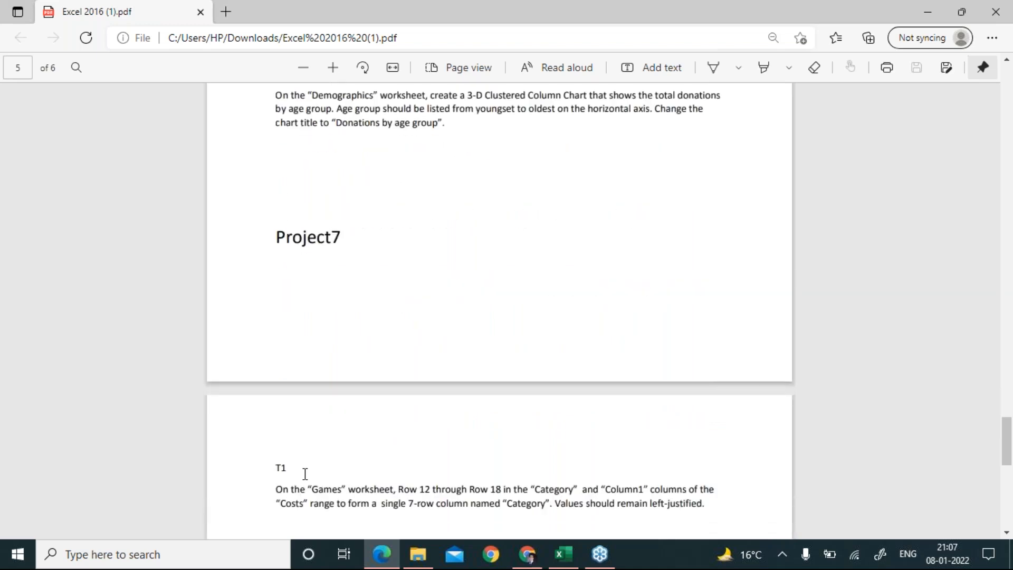
pyautogui.scroll(-10, 305, 474)
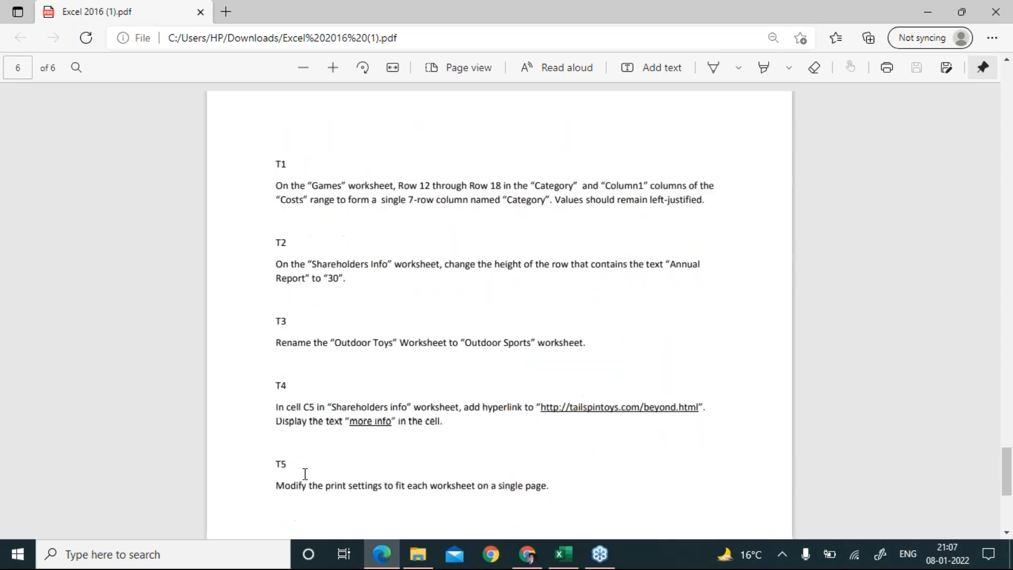
pyautogui.scroll(5, 305, 474)
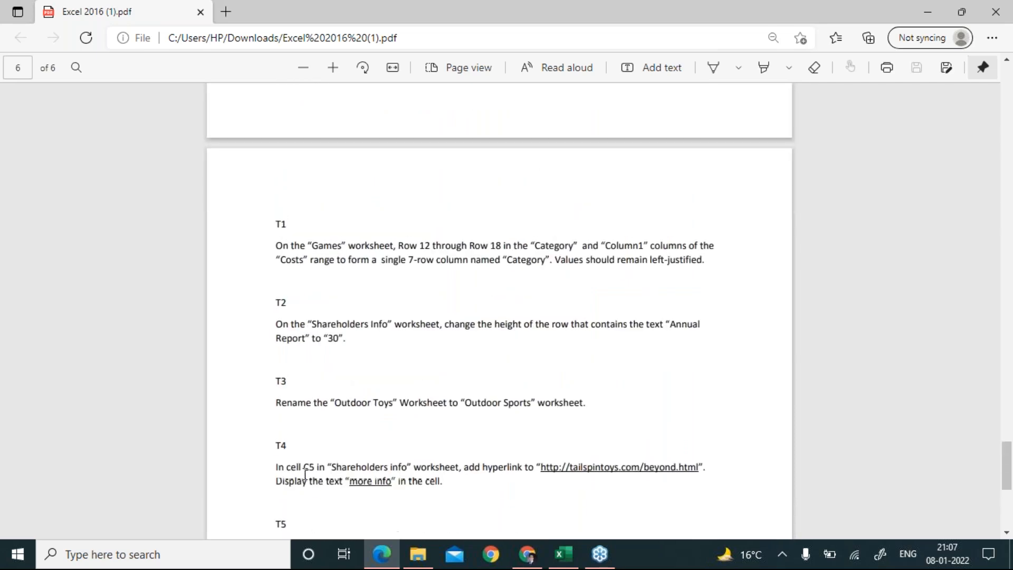
pyautogui.click(479, 126)
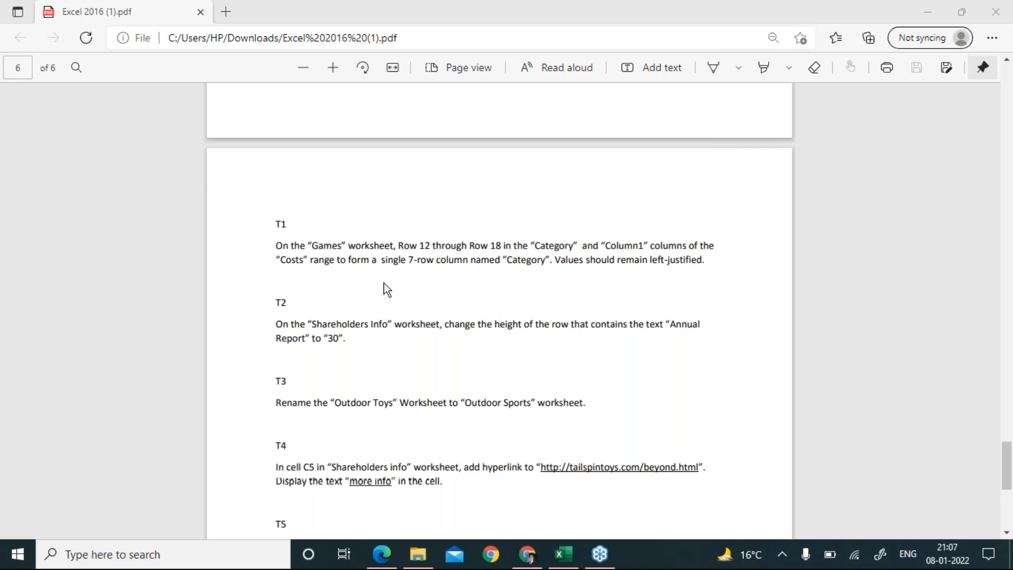
pyautogui.hotkey('alt', 'Tab')
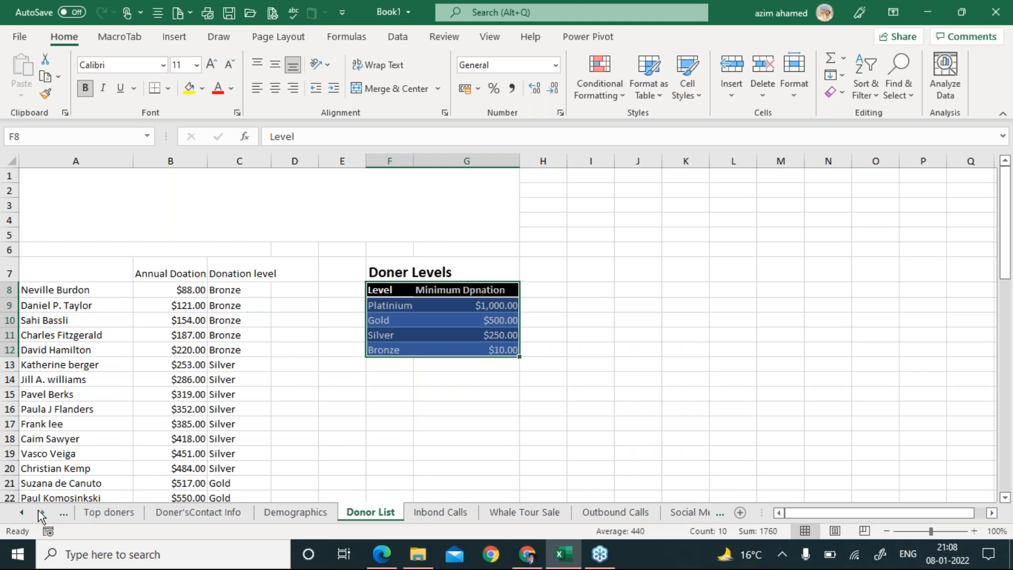
# Activate the Games worksheet from the sheet list, check the PDF, and select Costs table row 12.
pyautogui.rightClick(37, 510)
pyautogui.press('g')
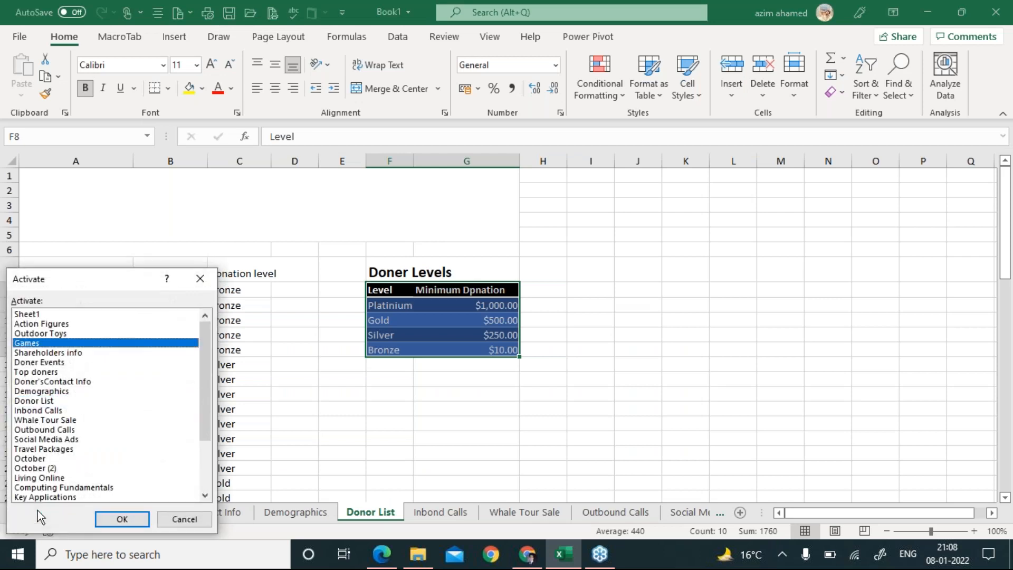
pyautogui.press('Return')
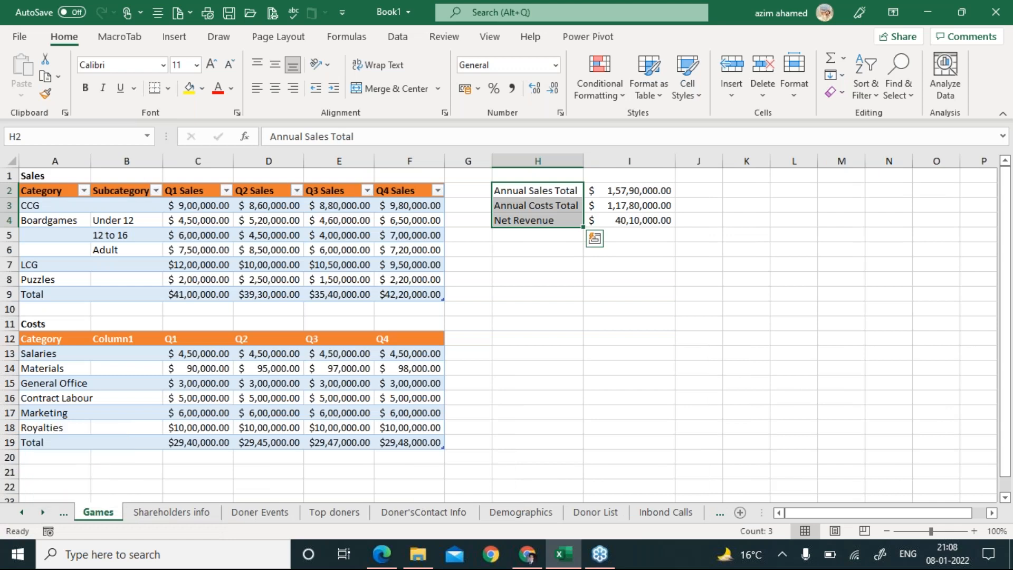
pyautogui.hotkey('alt', 'Tab')
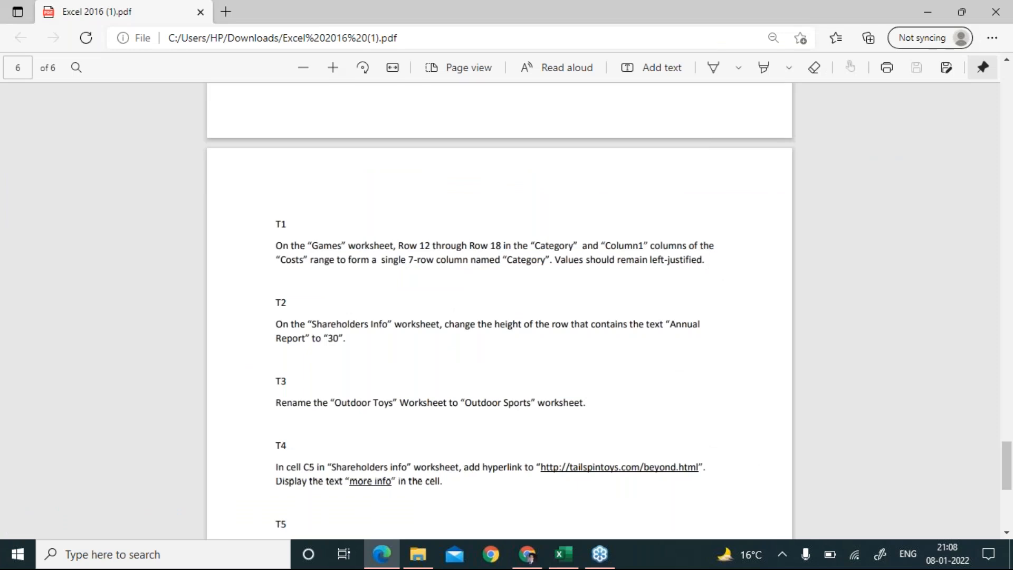
pyautogui.hotkey('alt', 'Tab')
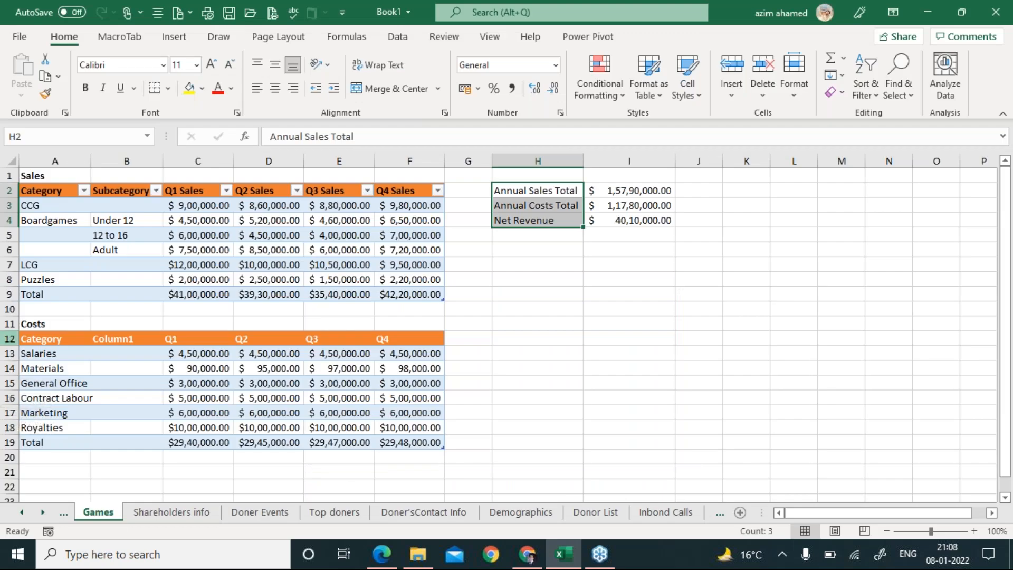
pyautogui.click(9, 338)
pyautogui.moveTo(9, 338); pyautogui.dragTo(9, 428)
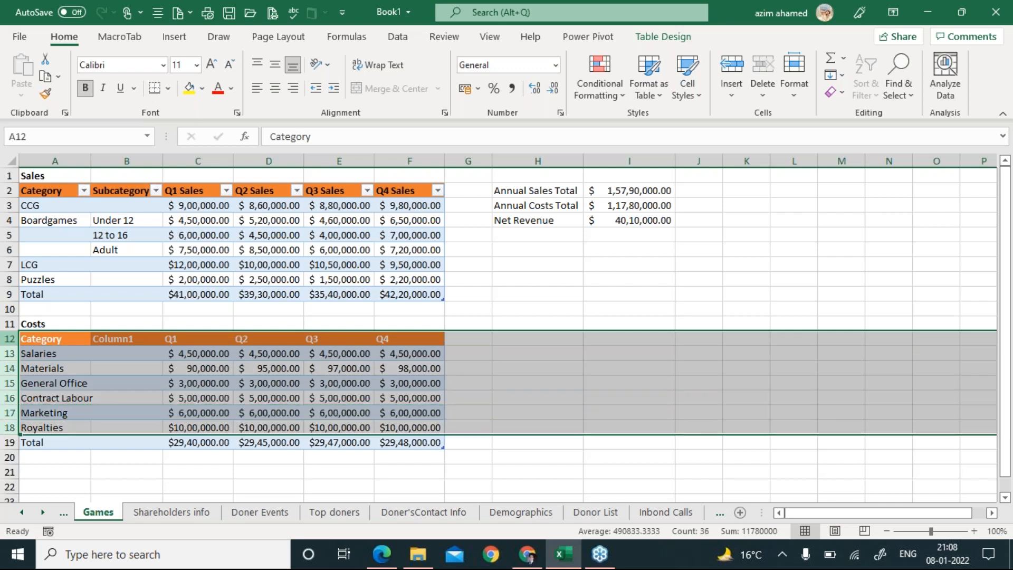
pyautogui.hotkey('alt', 'Tab')
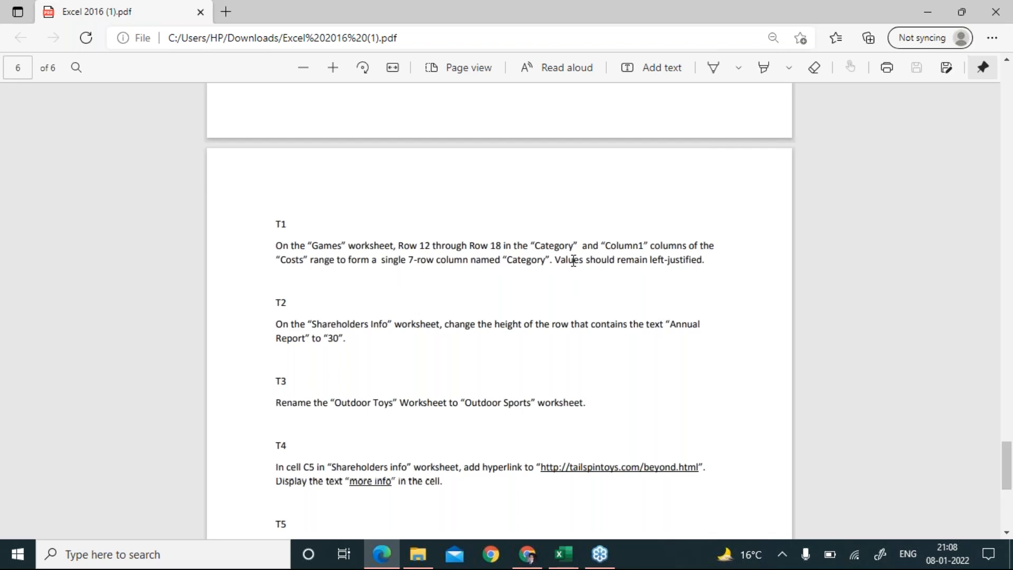
pyautogui.hotkey('alt', 'Tab')
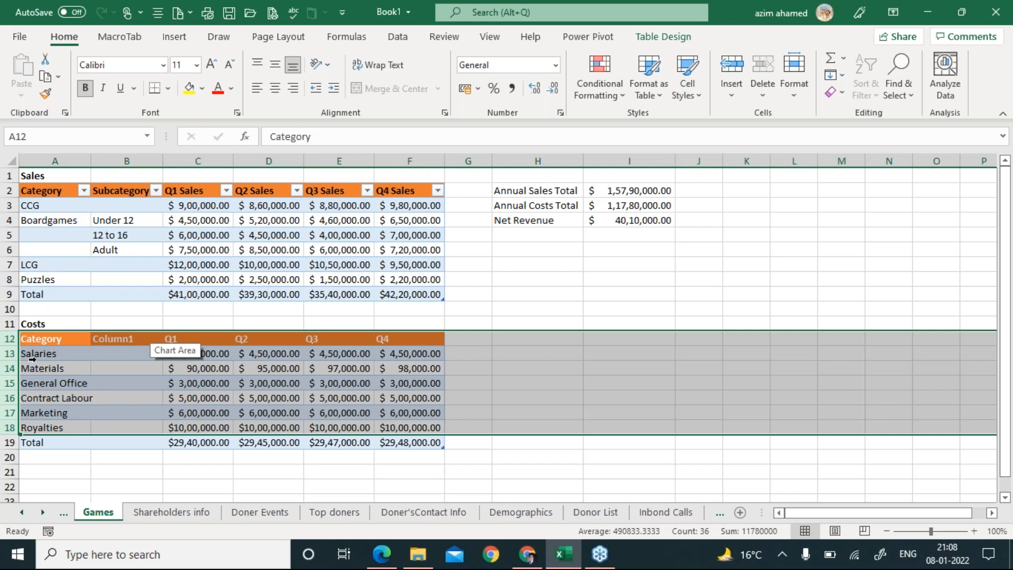
pyautogui.hotkey('alt', 'Tab')
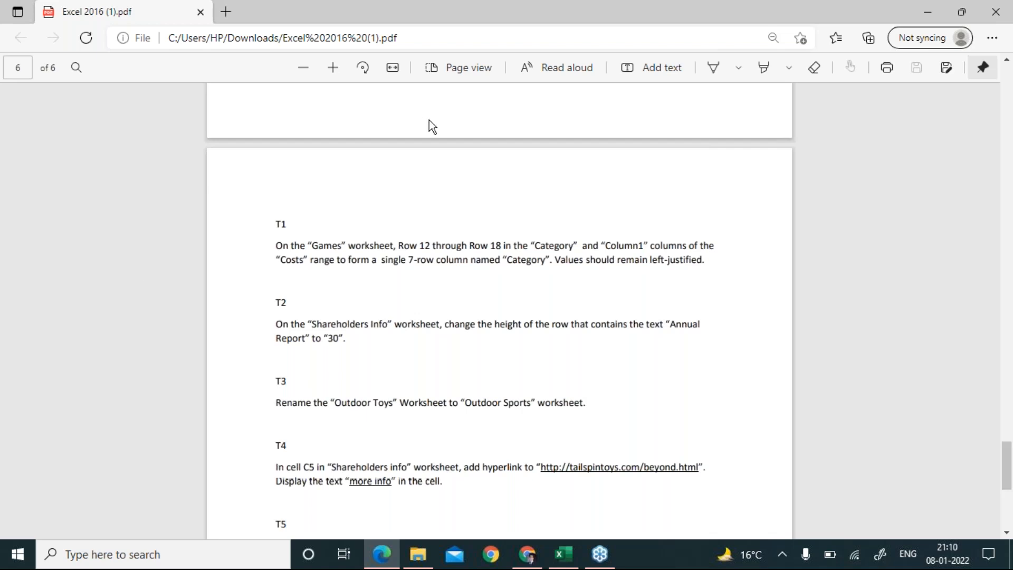
pyautogui.hotkey('alt', 'Tab')
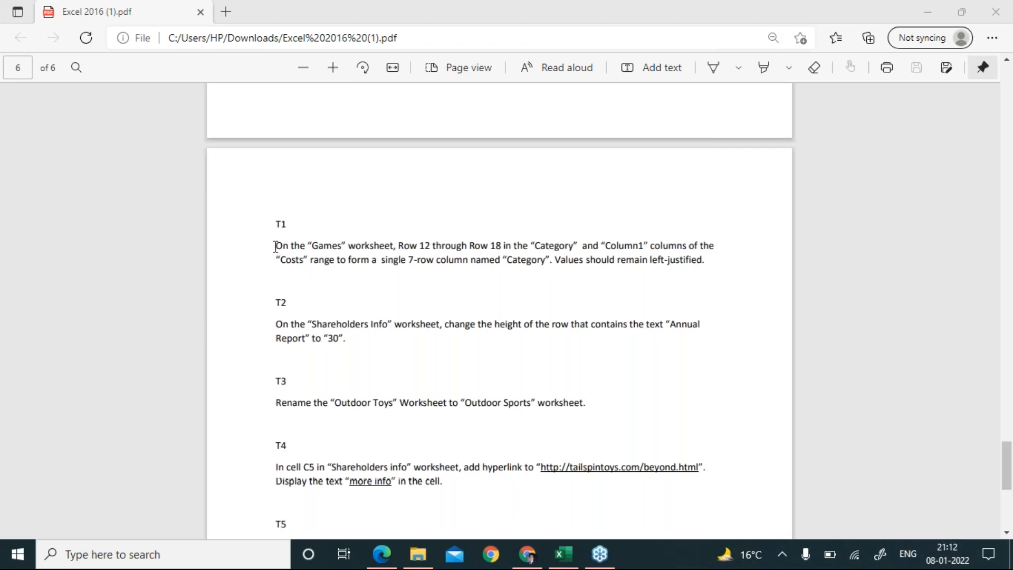
# Read task T1 about the Games worksheet Category column on page 6, then return to Excel.
pyautogui.moveTo(275, 246); pyautogui.dragTo(407, 270)
pyautogui.click(407, 269)
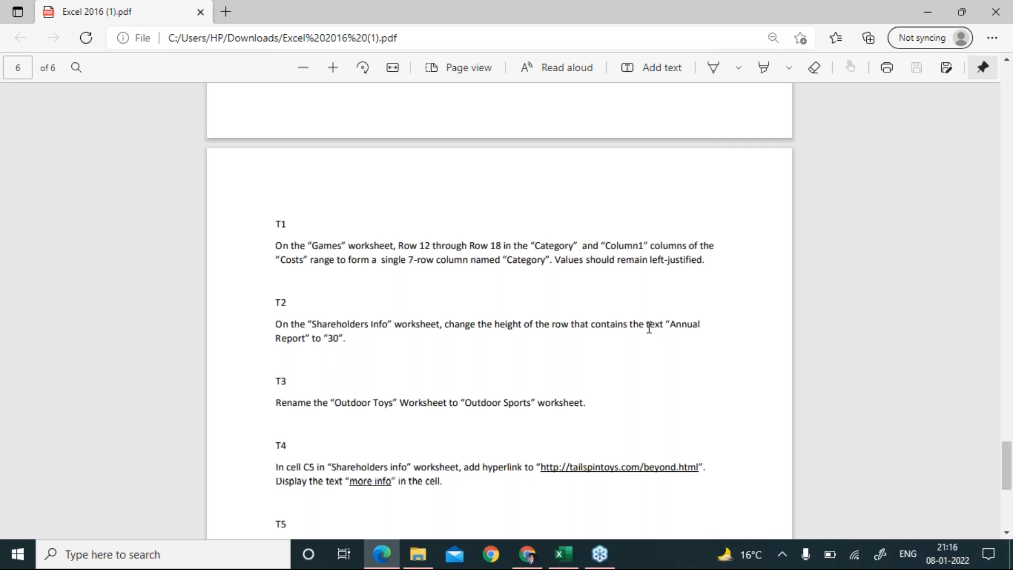
pyautogui.click(569, 559)
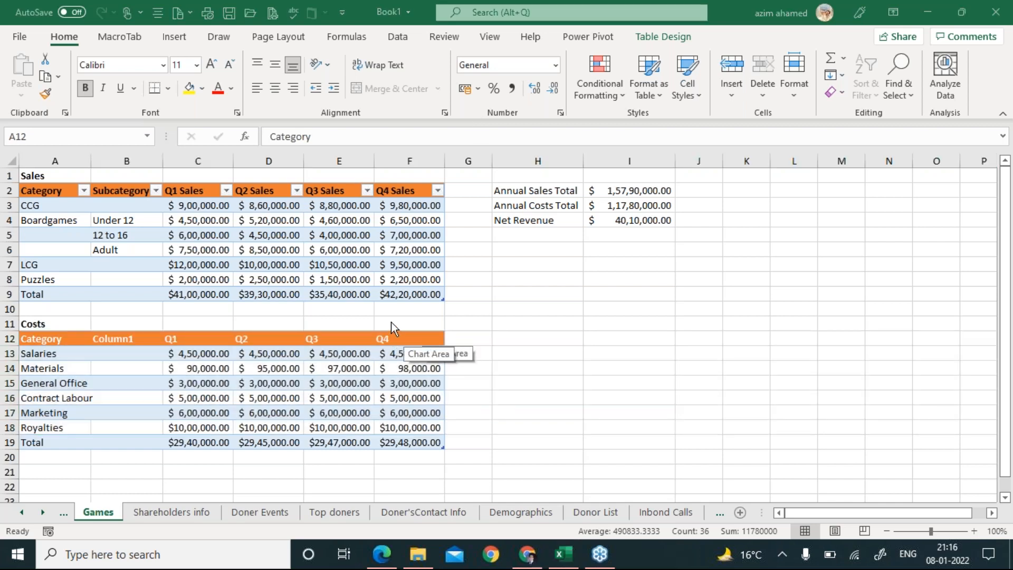
# Select the empty cell F10 below the Sales total on the Games sheet.
pyautogui.click(400, 304)
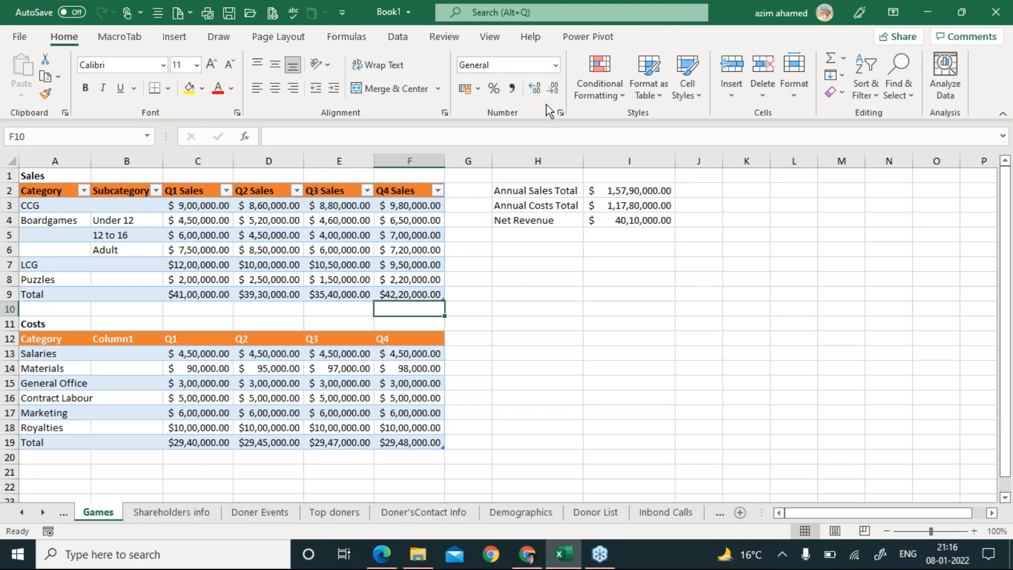
# Open Format Cells, inspect the vertical alignment options keeping Bottom, and close it unchanged.
pyautogui.click(560, 112)
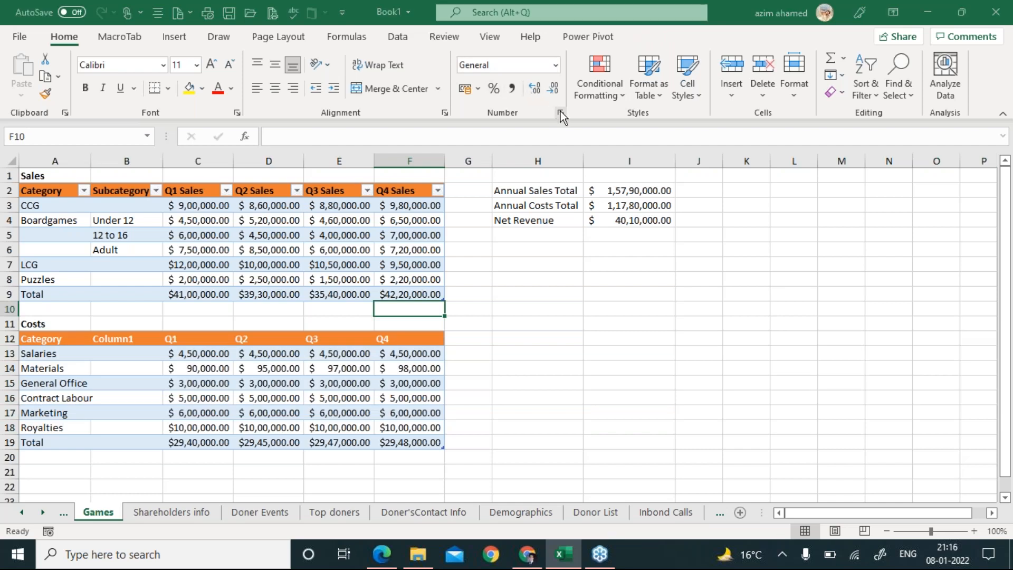
pyautogui.moveTo(324, 184); pyautogui.dragTo(503, 101)
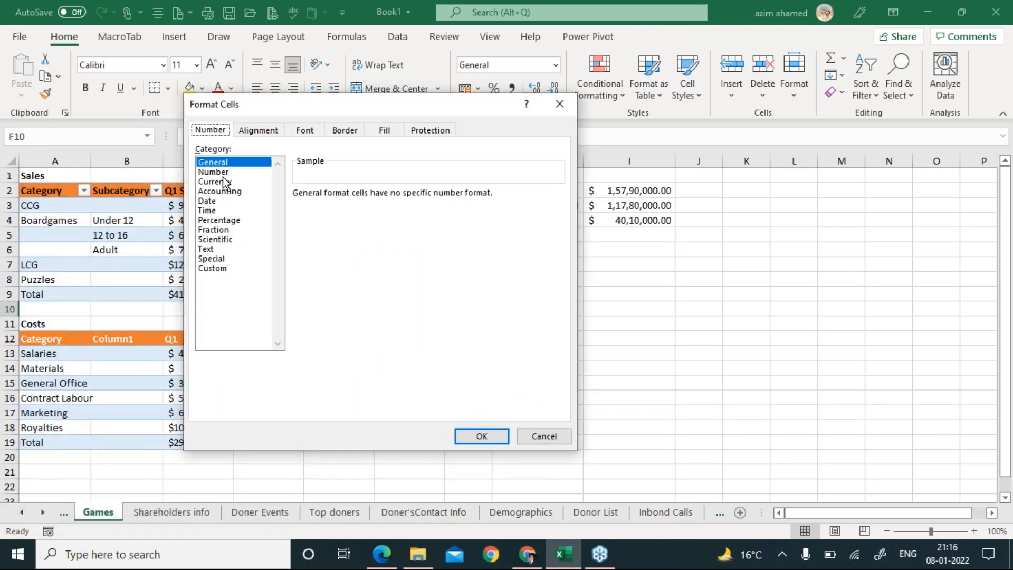
pyautogui.click(258, 129)
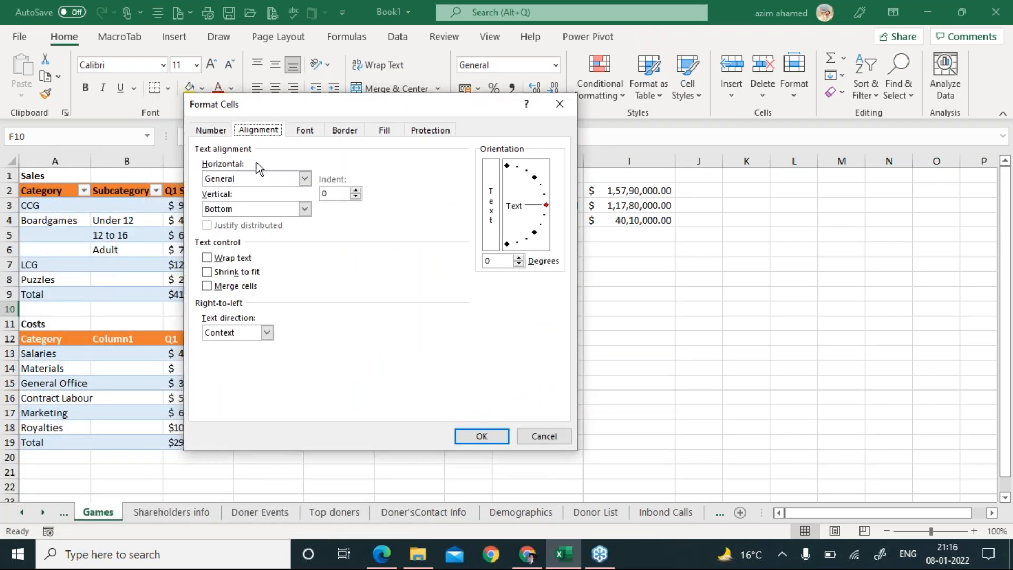
pyautogui.click(309, 213)
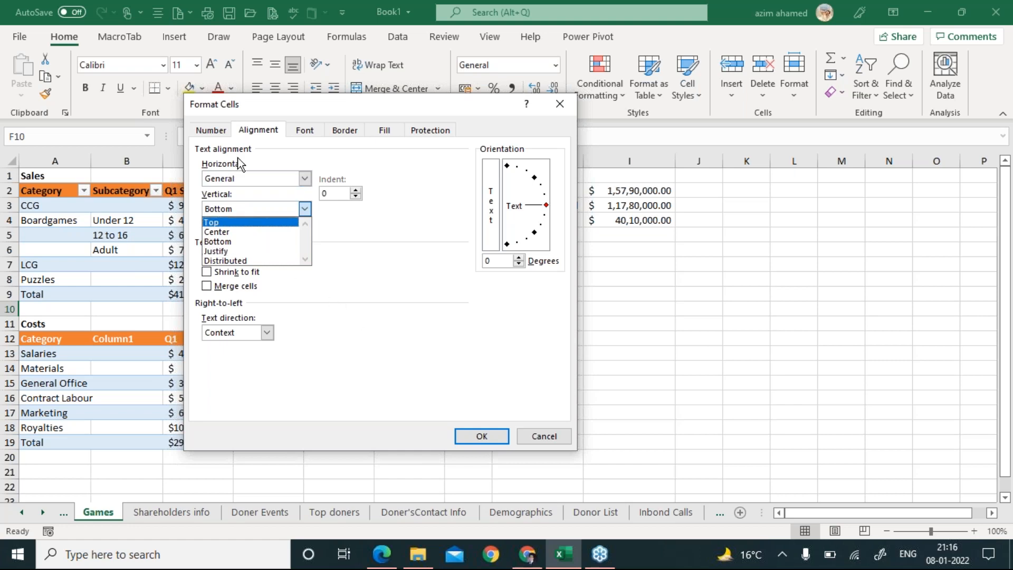
pyautogui.click(266, 137)
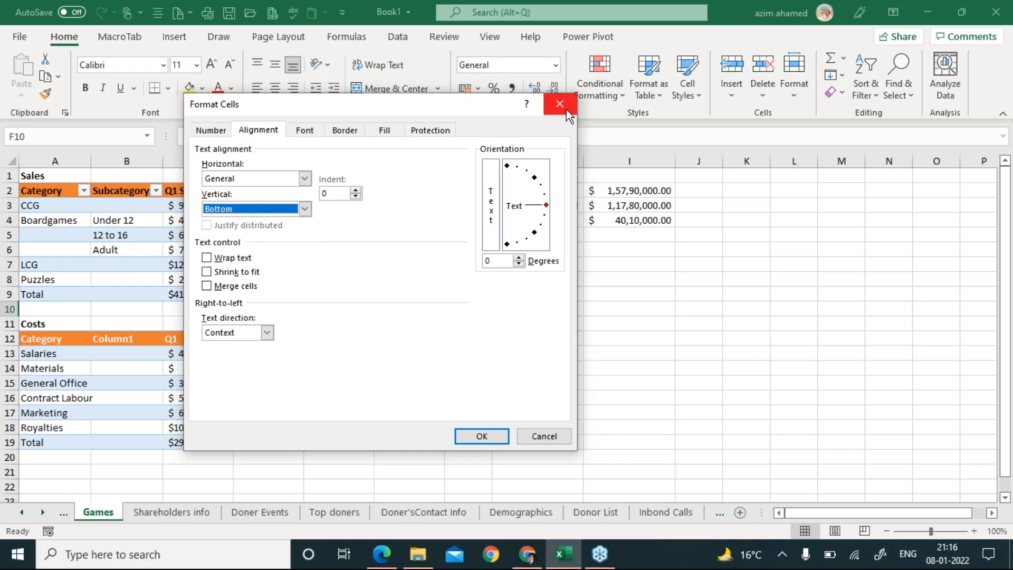
pyautogui.click(565, 108)
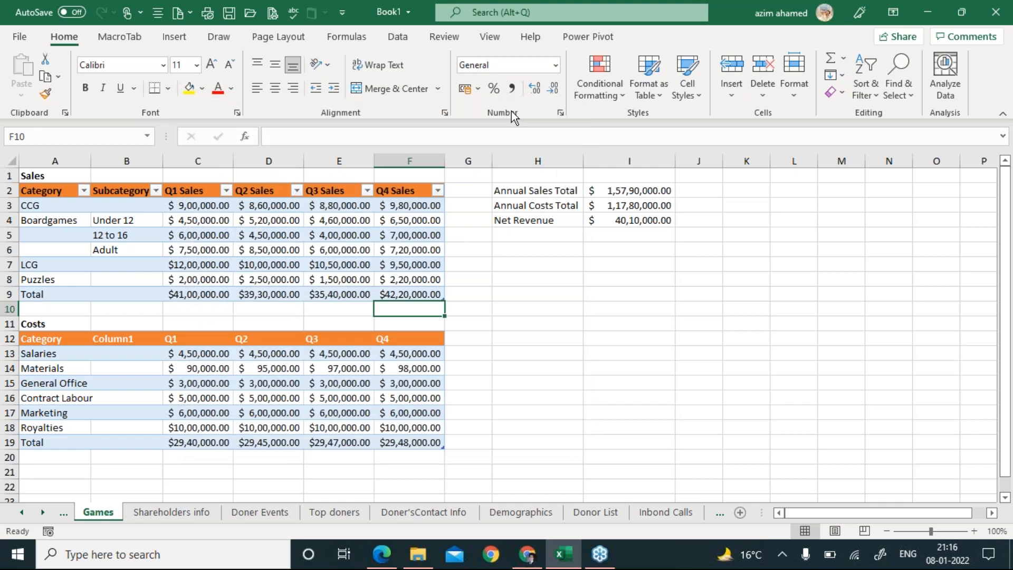
# Reopen Format Cells, review horizontal, vertical, indent and Font settings, then close without applying.
pyautogui.click(563, 114)
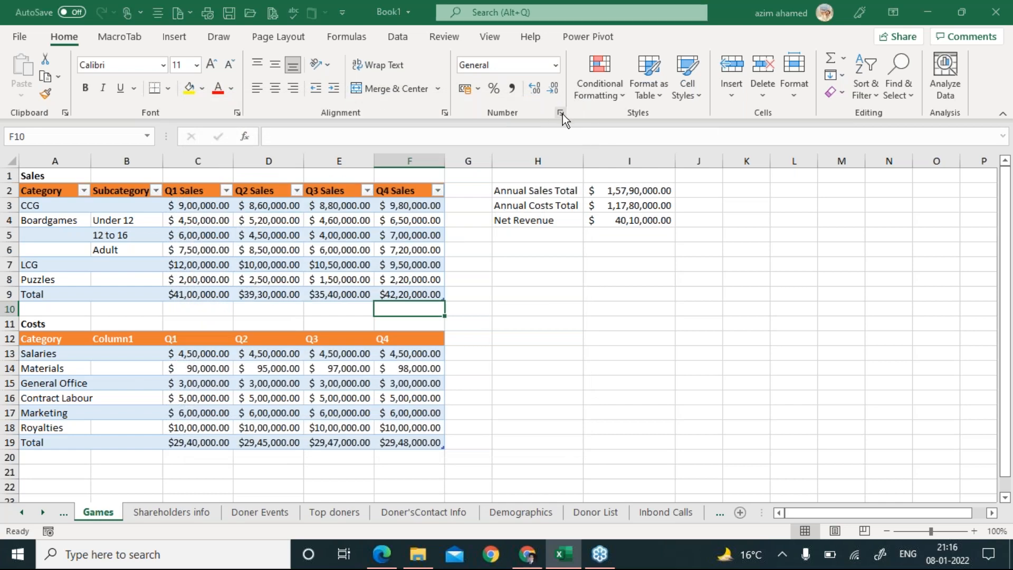
pyautogui.click(270, 133)
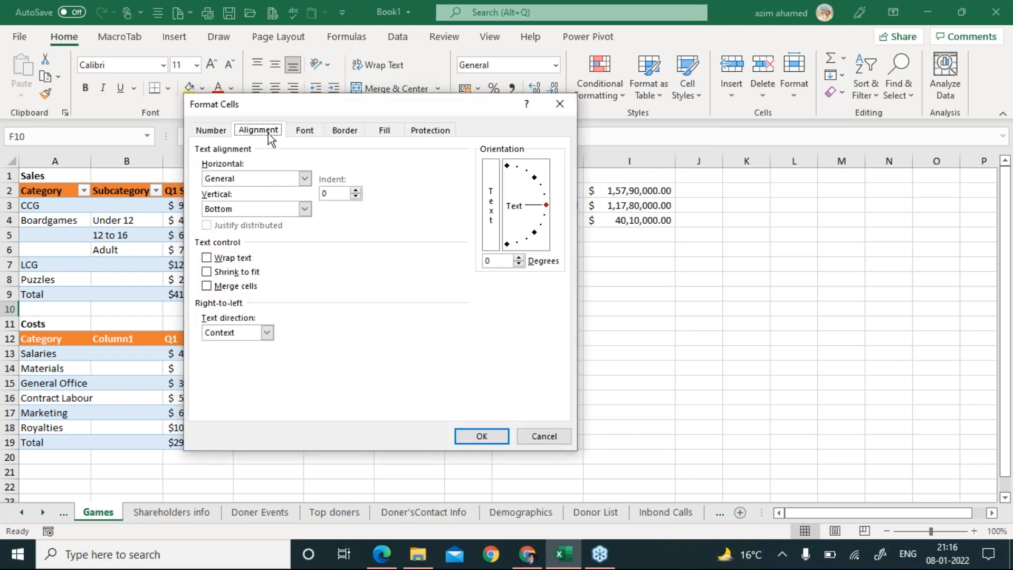
pyautogui.click(305, 178)
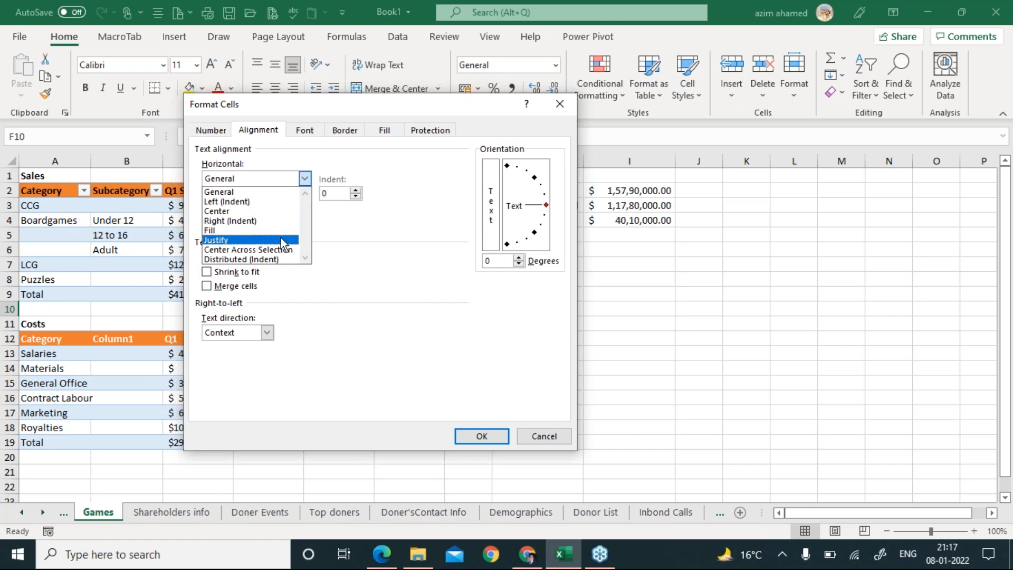
pyautogui.click(349, 222)
pyautogui.click(305, 208)
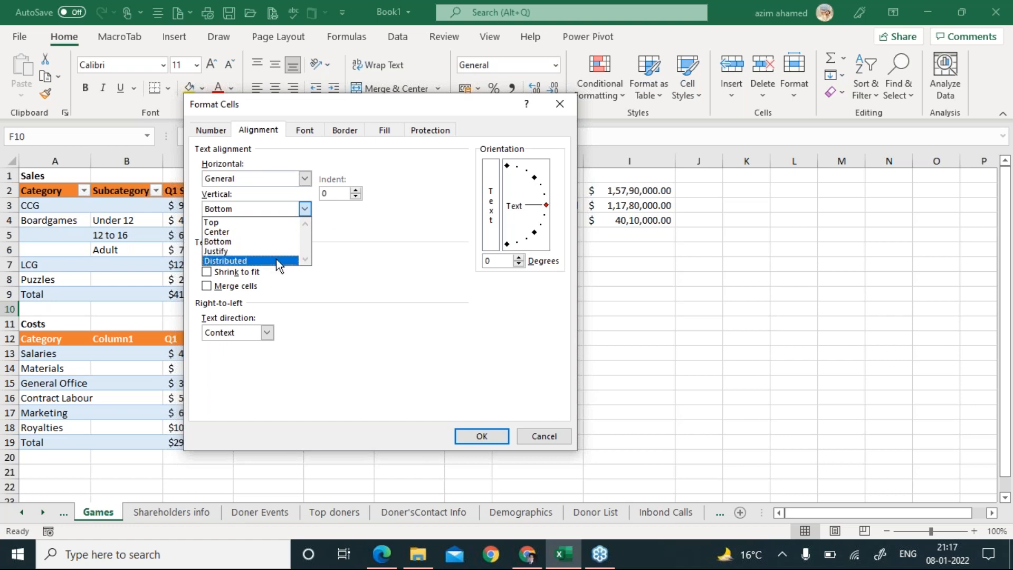
pyautogui.click(354, 230)
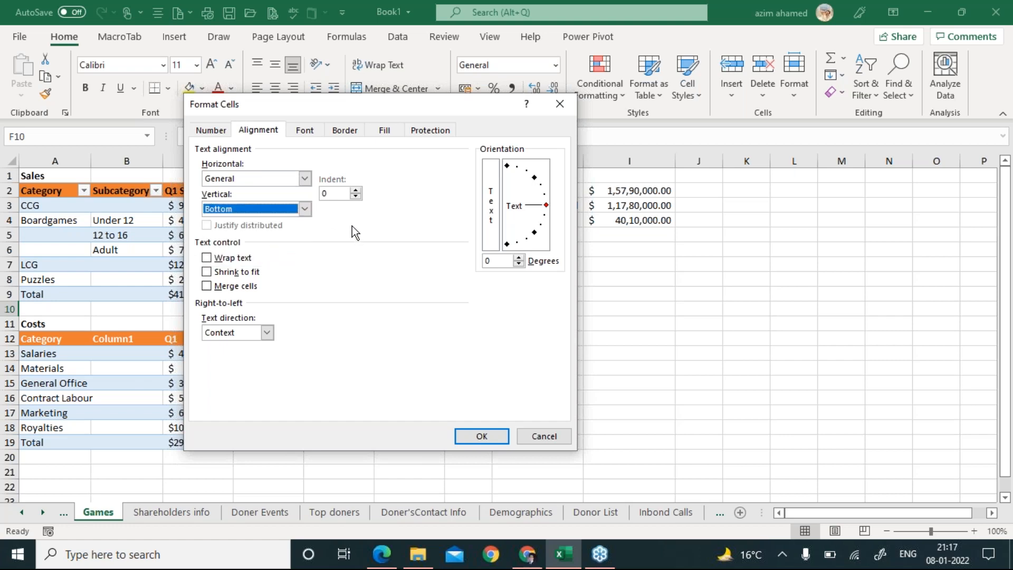
pyautogui.click(356, 190)
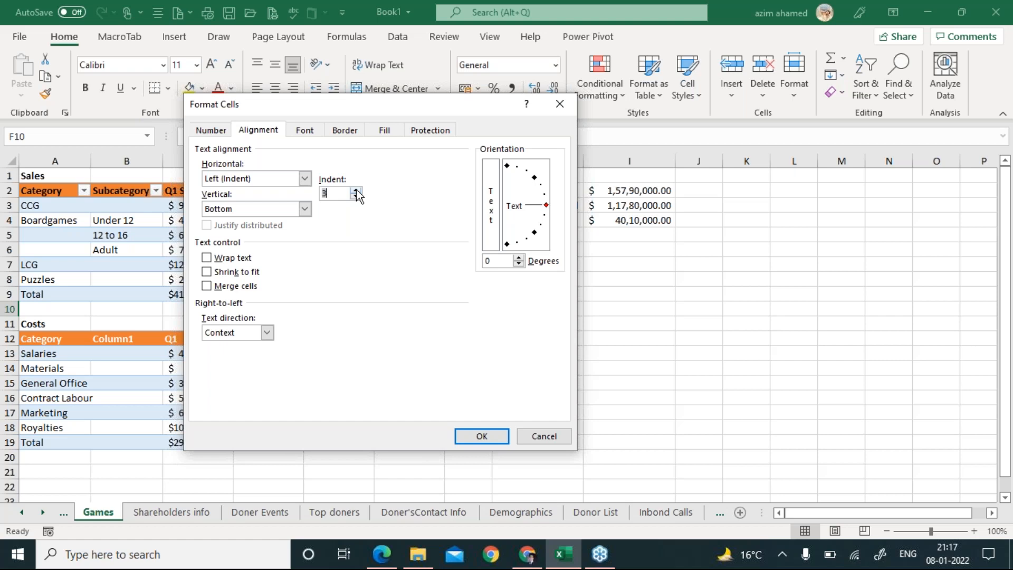
pyautogui.click(299, 133)
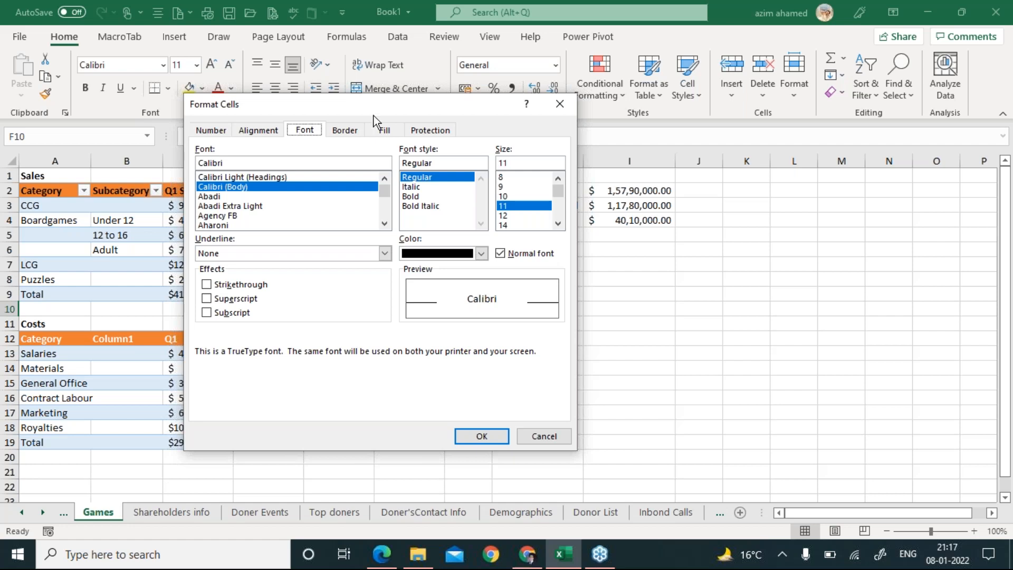
pyautogui.click(559, 106)
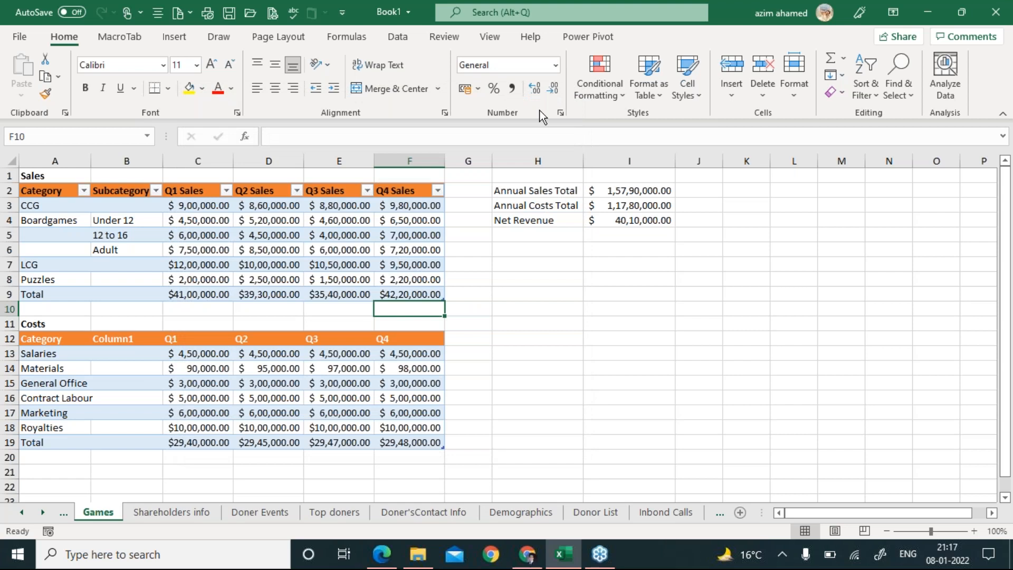
# Browse the Format and Sort & Filter menus, then open Go To Special from Find & Select.
pyautogui.click(791, 91)
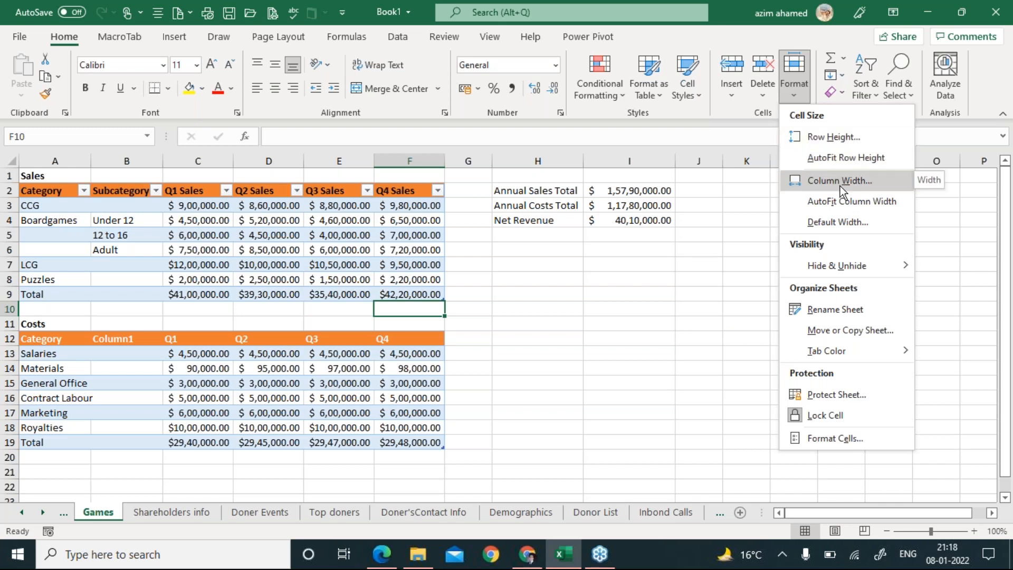
pyautogui.moveTo(842, 268)
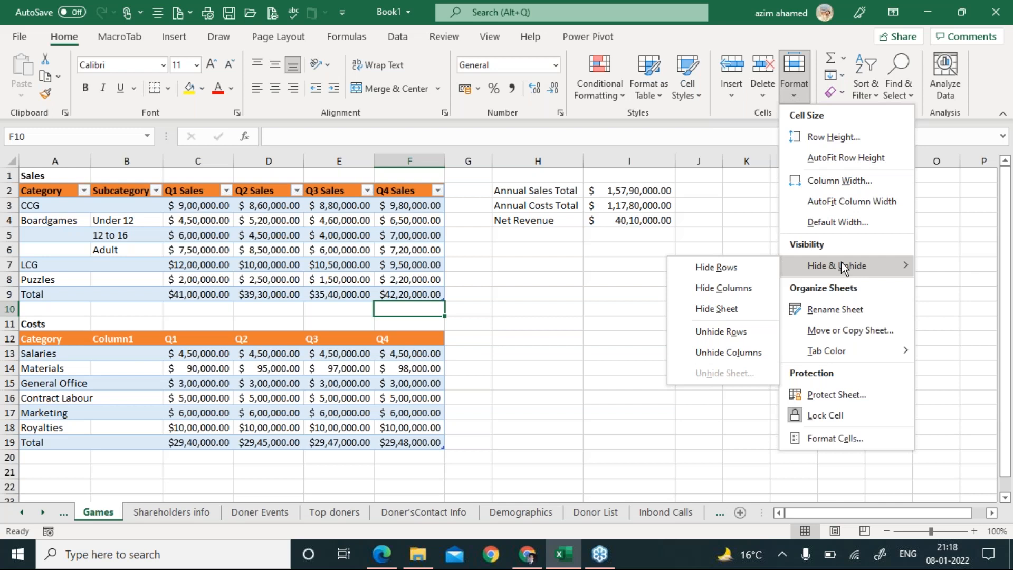
pyautogui.click(702, 242)
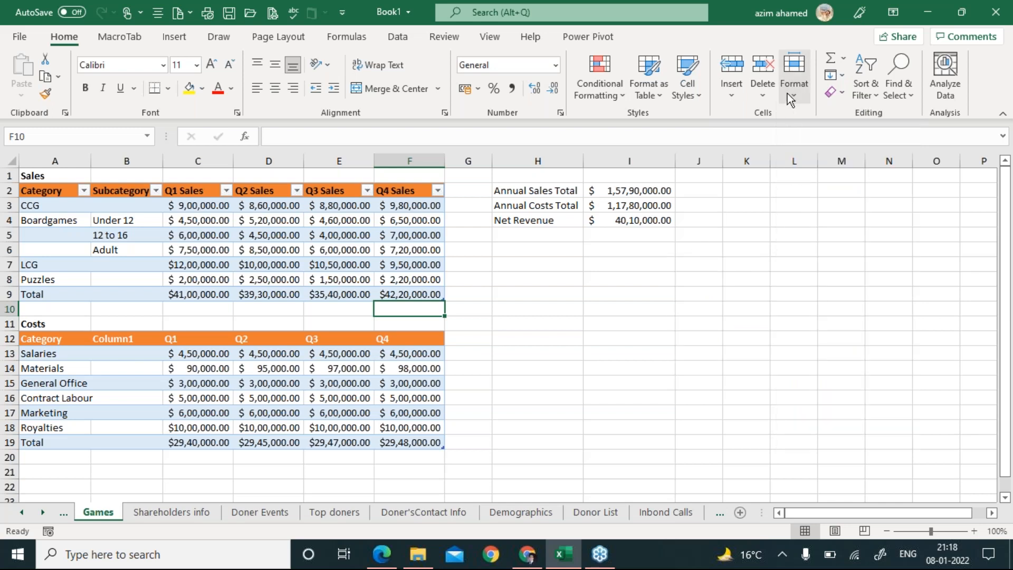
pyautogui.click(879, 93)
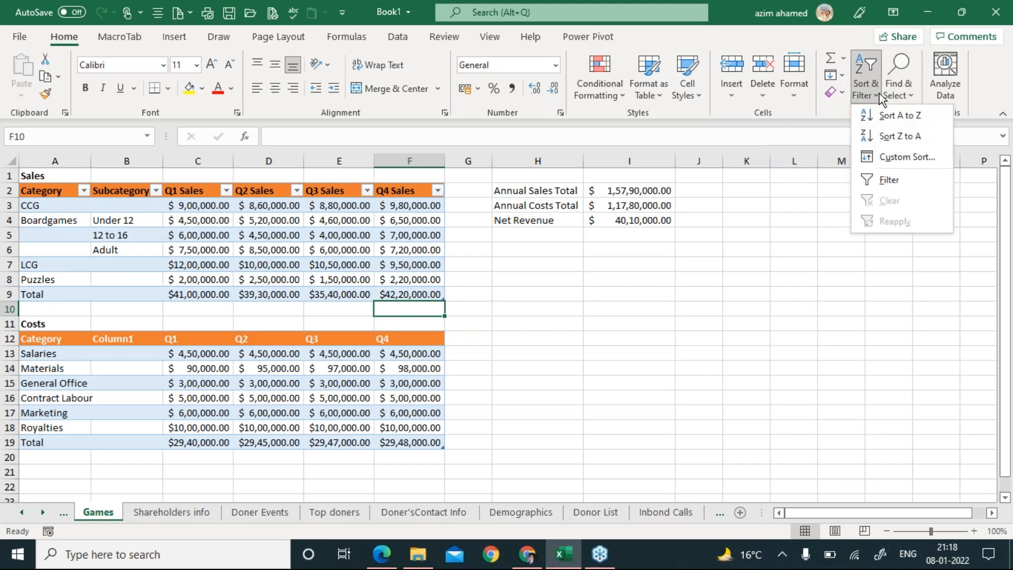
pyautogui.click(911, 96)
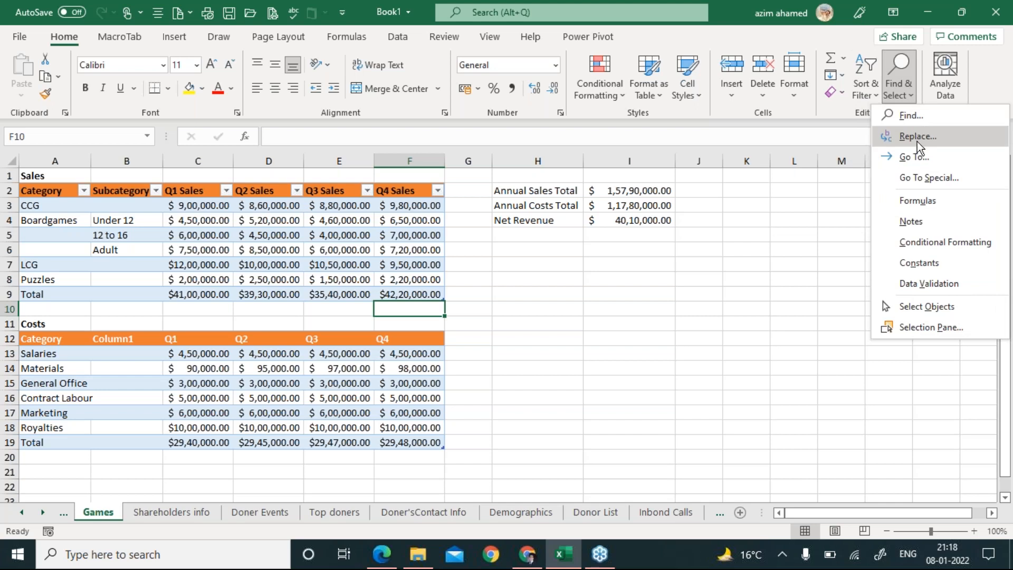
pyautogui.click(917, 179)
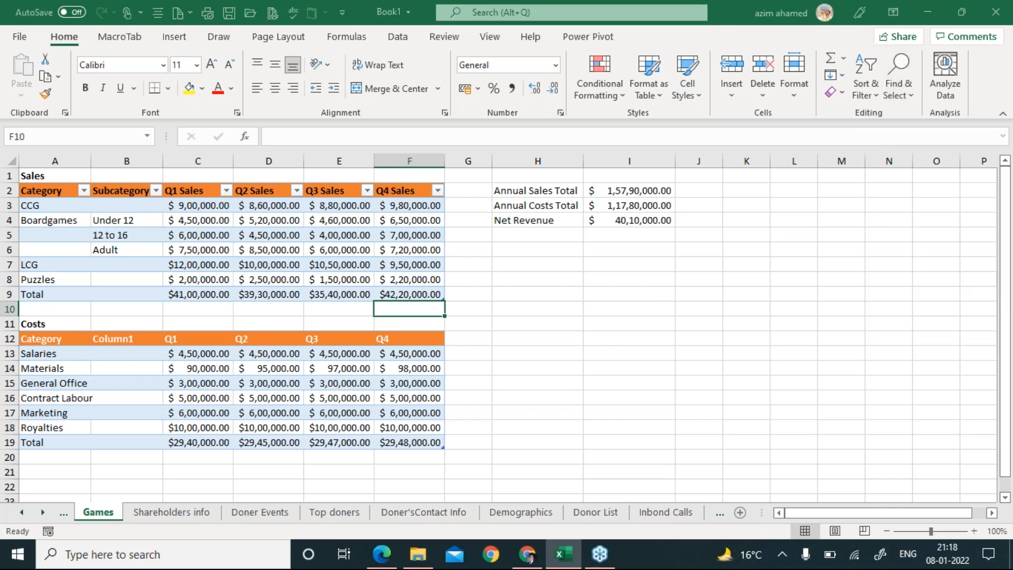
# Pick the Blanks option in Go To Special, then cancel the dialog.
pyautogui.moveTo(400, 153); pyautogui.dragTo(520, 115)
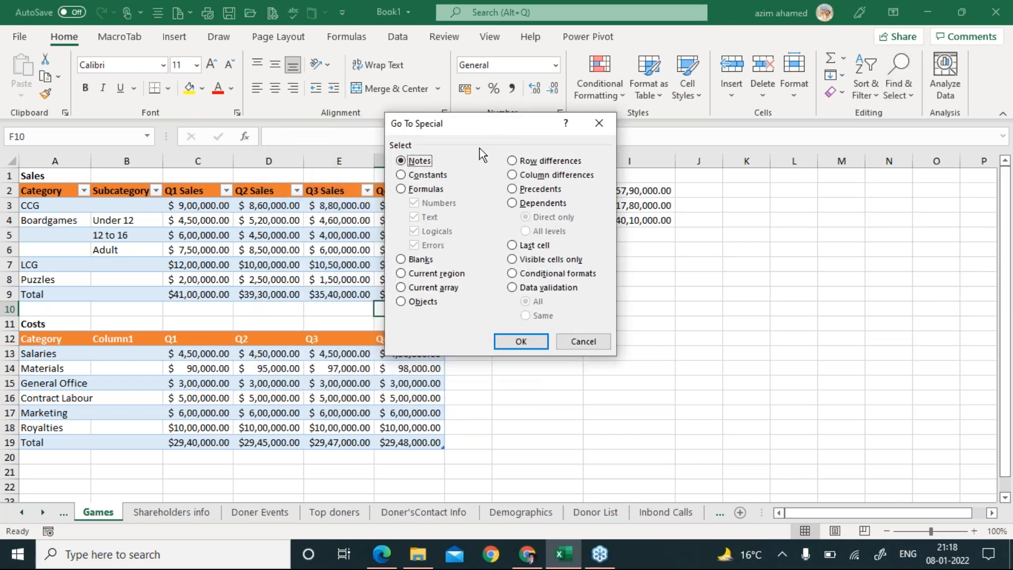
pyautogui.click(401, 262)
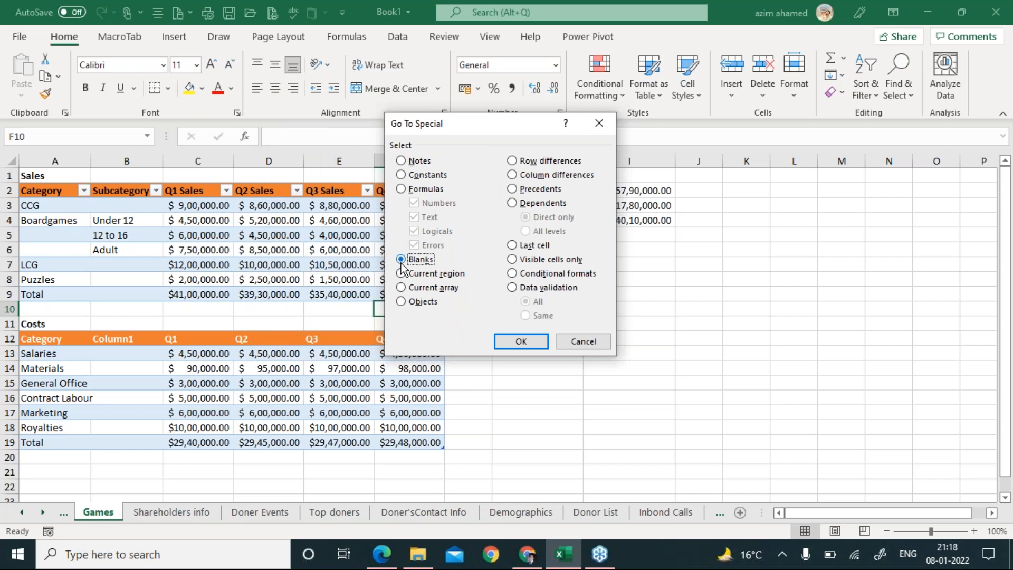
pyautogui.click(581, 343)
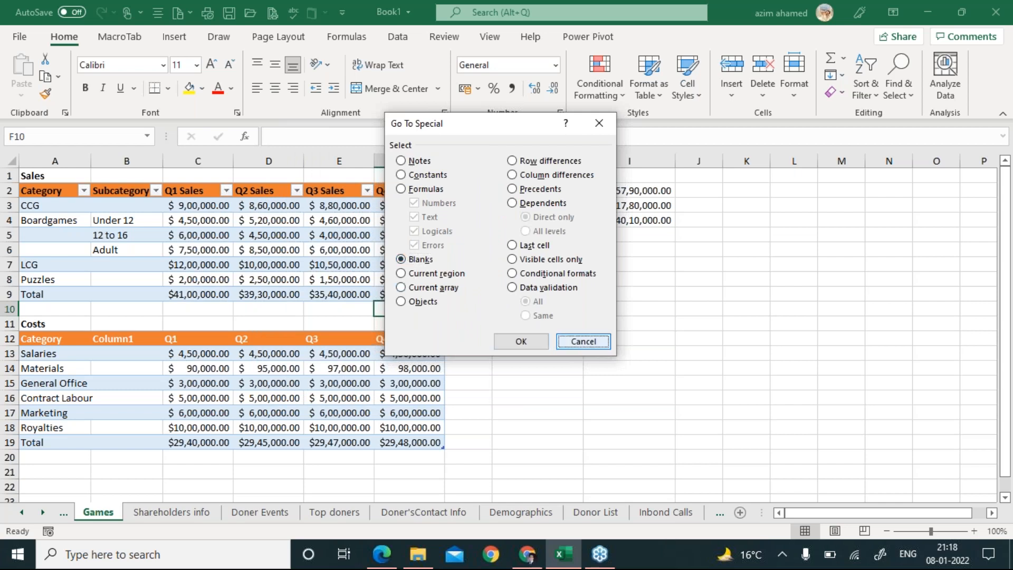
# Type sample values 3 in J10, 7 in J13, 9 in M12 and 8 in K12.
pyautogui.click(681, 306)
pyautogui.write('3')
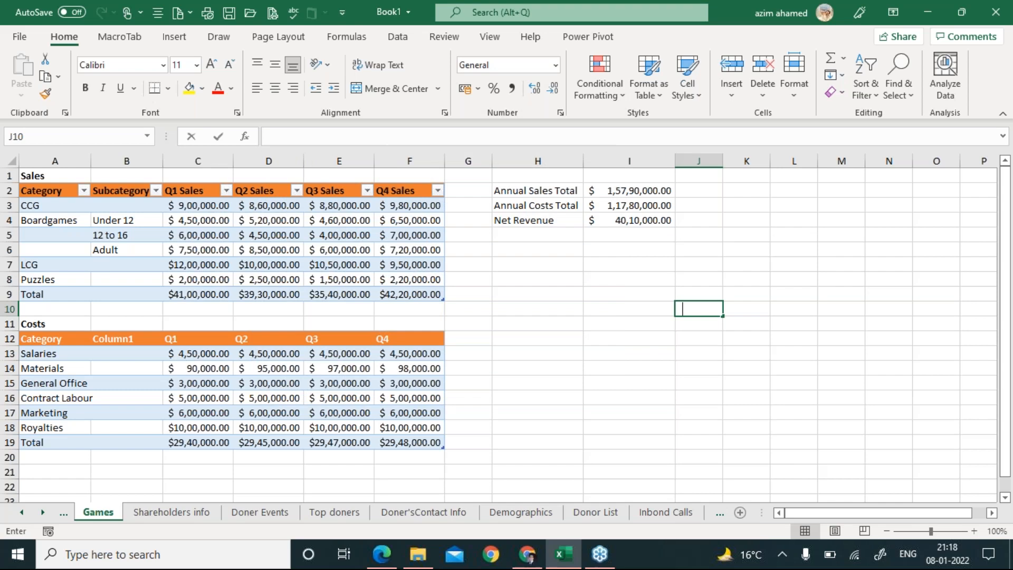
pyautogui.press('Escape')
pyautogui.press('Down')
pyautogui.press('Down')
pyautogui.press('Down')
pyautogui.write('7')
pyautogui.press('Right')
pyautogui.press('Right')
pyautogui.press('Right')
pyautogui.press('Up')
pyautogui.write('9')
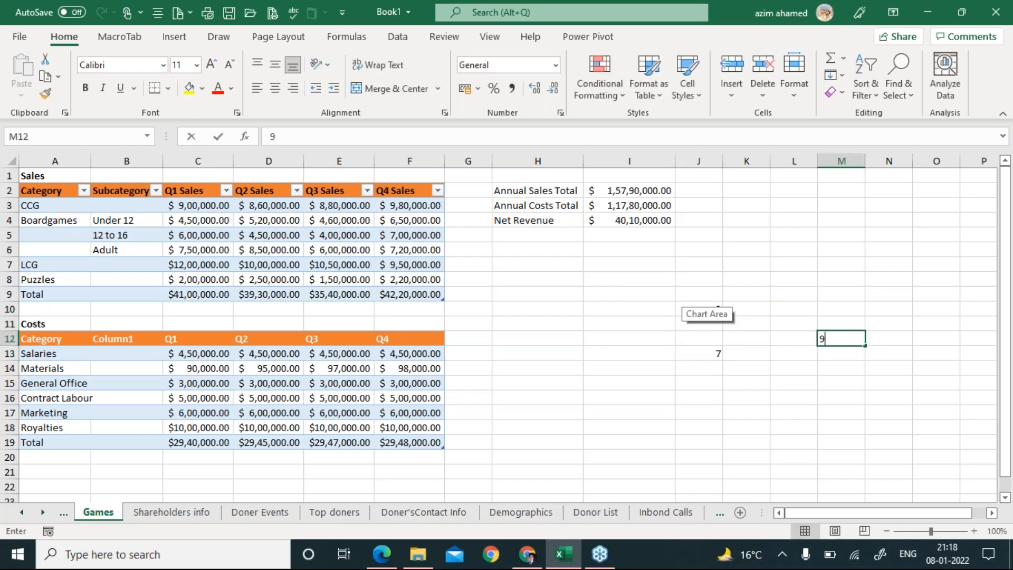
pyautogui.press('Left')
pyautogui.press('Left')
pyautogui.write('8')
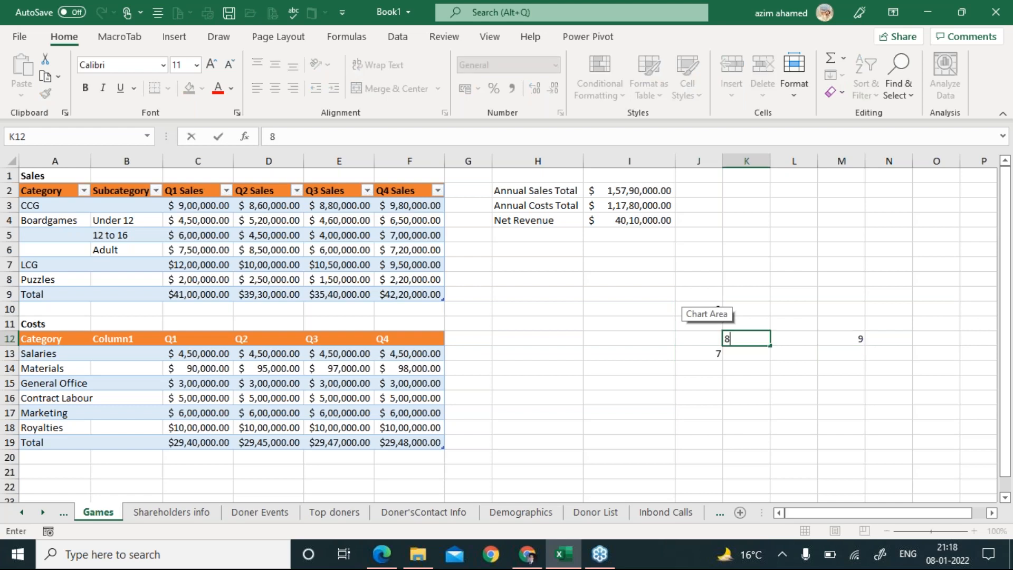
pyautogui.press('Return')
pyautogui.moveTo(693, 305); pyautogui.dragTo(844, 353)
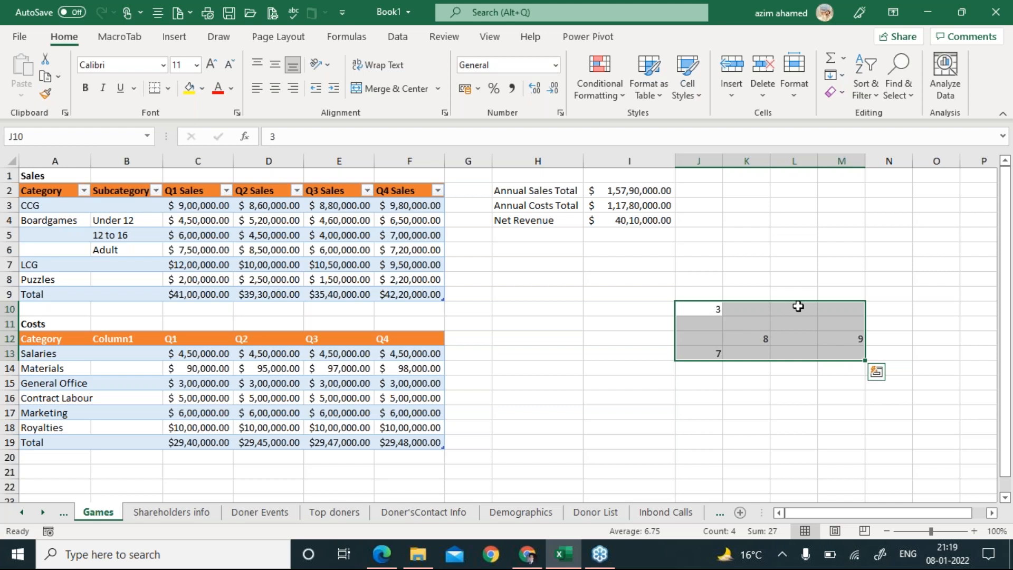
pyautogui.click(906, 97)
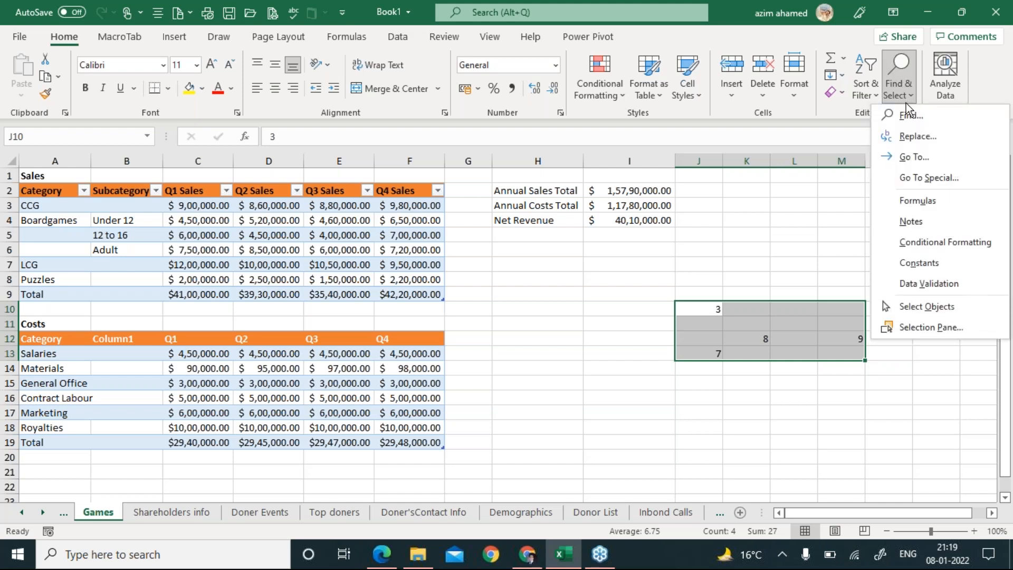
pyautogui.click(925, 178)
pyautogui.click(414, 258)
pyautogui.click(521, 341)
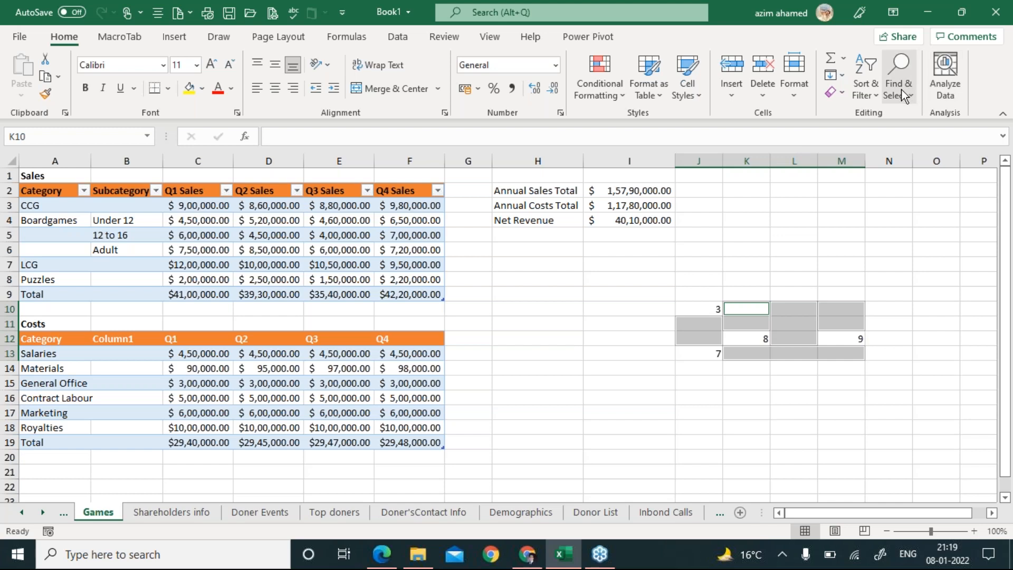
pyautogui.click(476, 123)
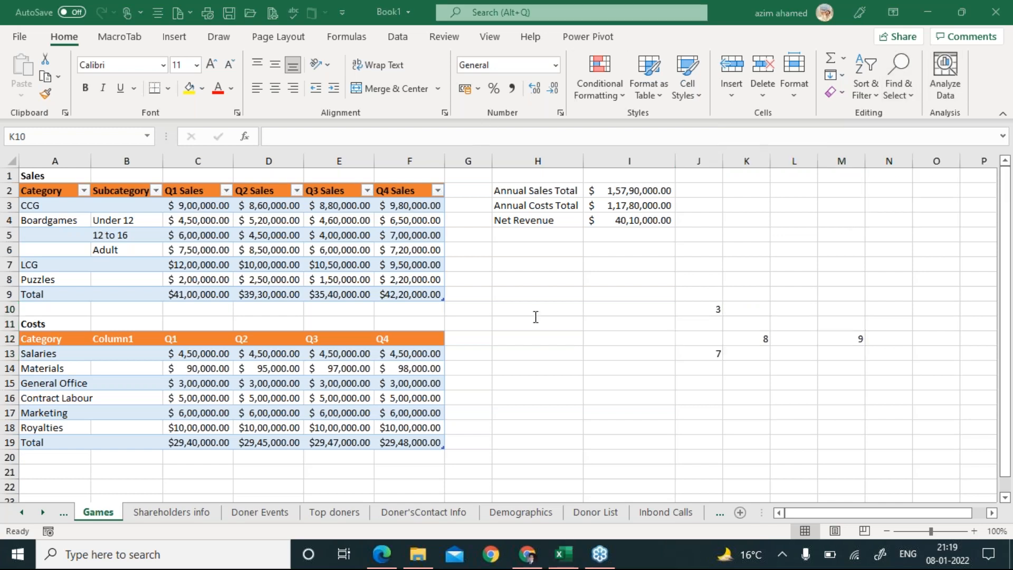
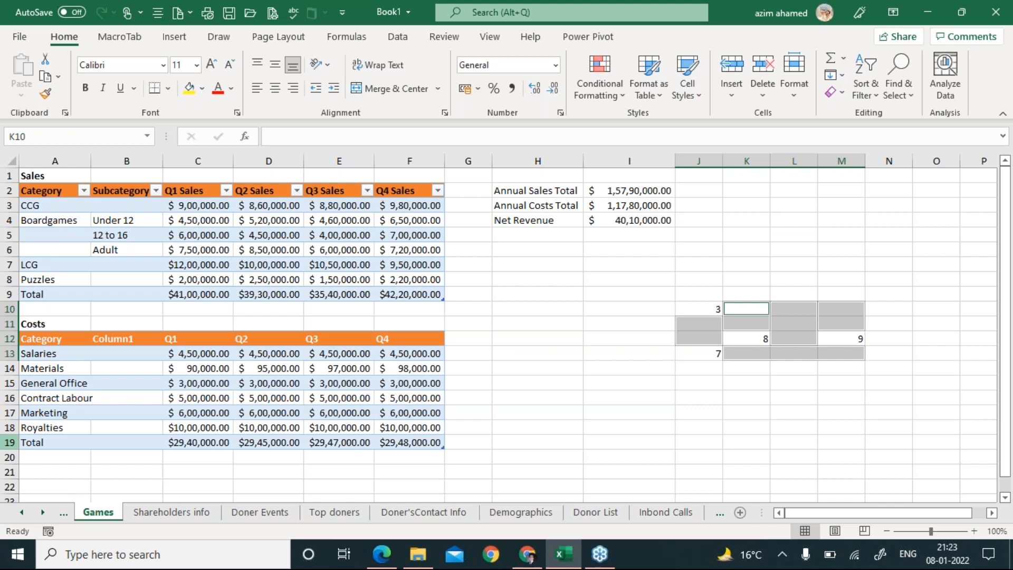
# Select the Costs Total row, then the empty range A20:J21 beneath the Costs table.
pyautogui.click(8, 442)
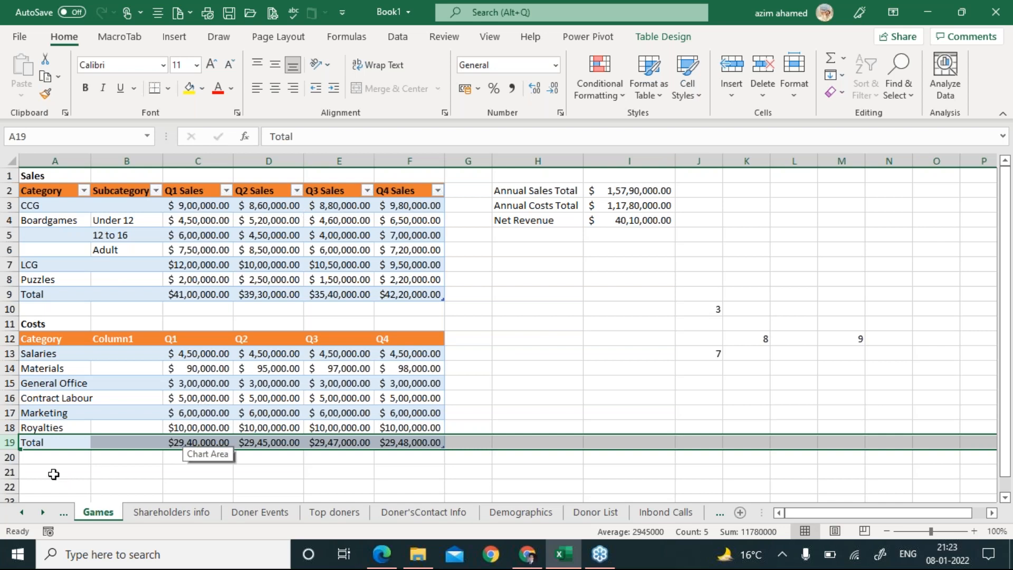
pyautogui.moveTo(47, 459); pyautogui.dragTo(970, 495)
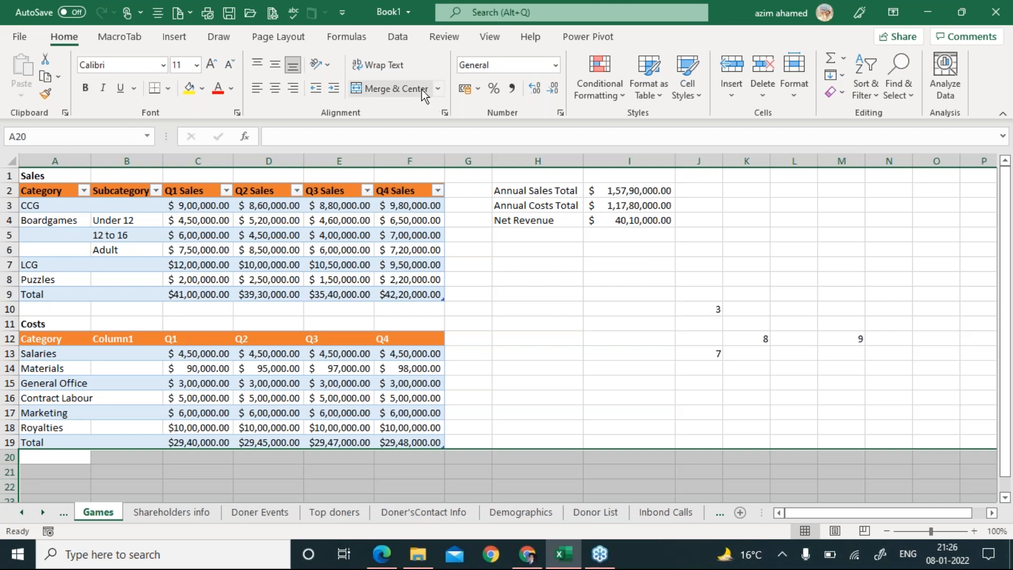
# Show the Formulas ribbon tools, then switch to the Insert ribbon.
pyautogui.click(348, 38)
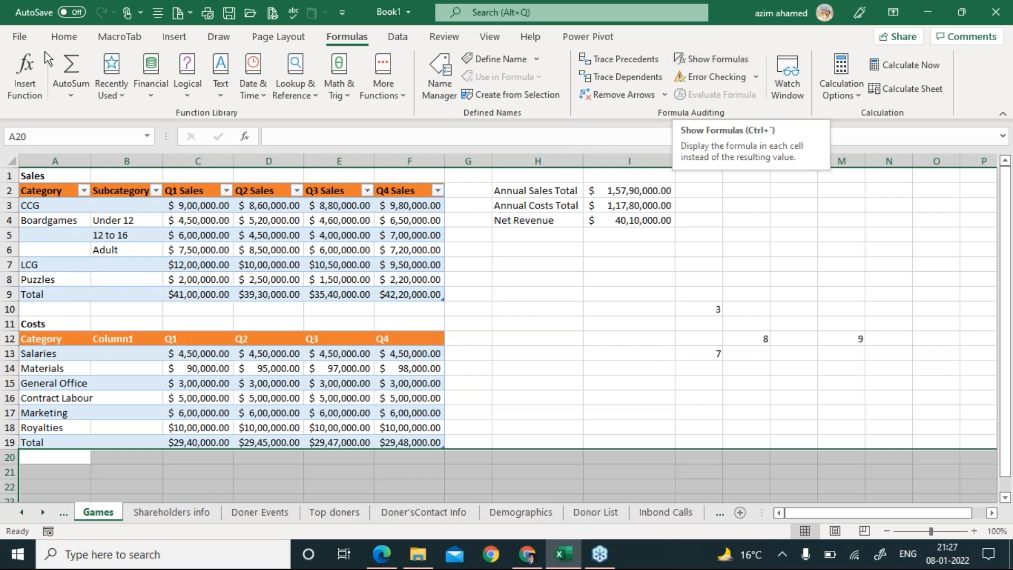
pyautogui.click(175, 39)
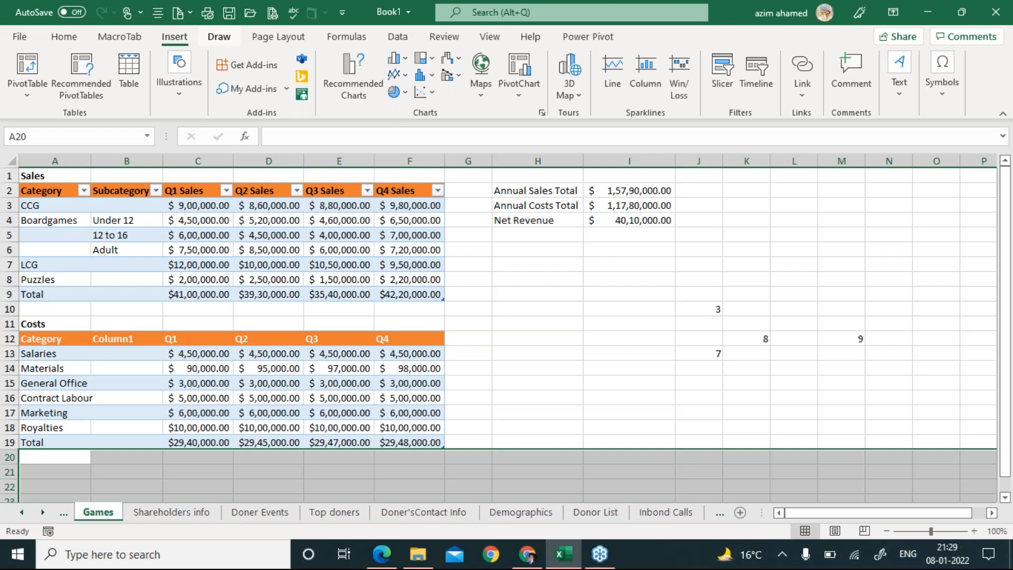
# Make D10 the active cell, then bring the task instructions PDF forward in Edge.
pyautogui.click(275, 313)
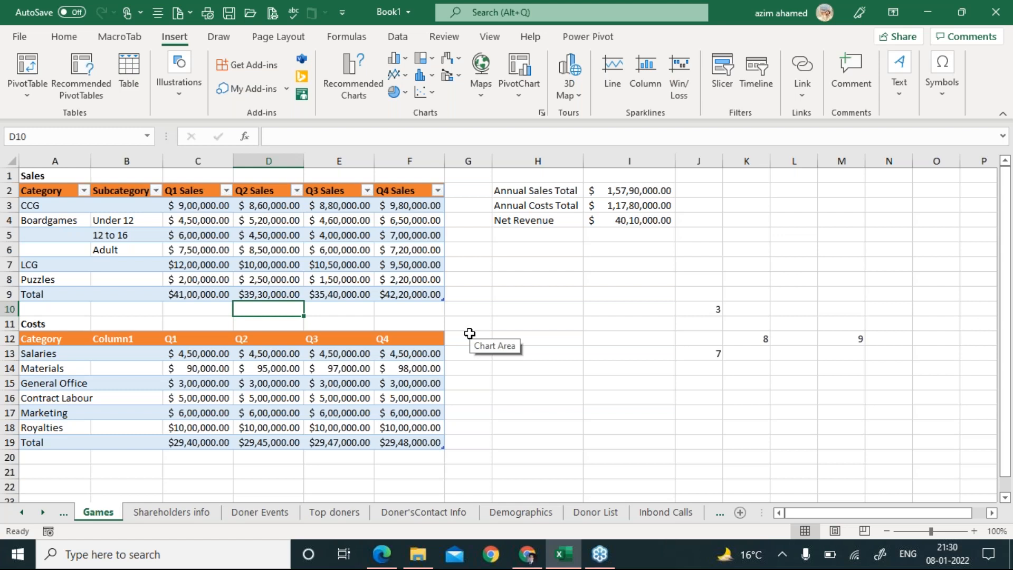
pyautogui.click(381, 555)
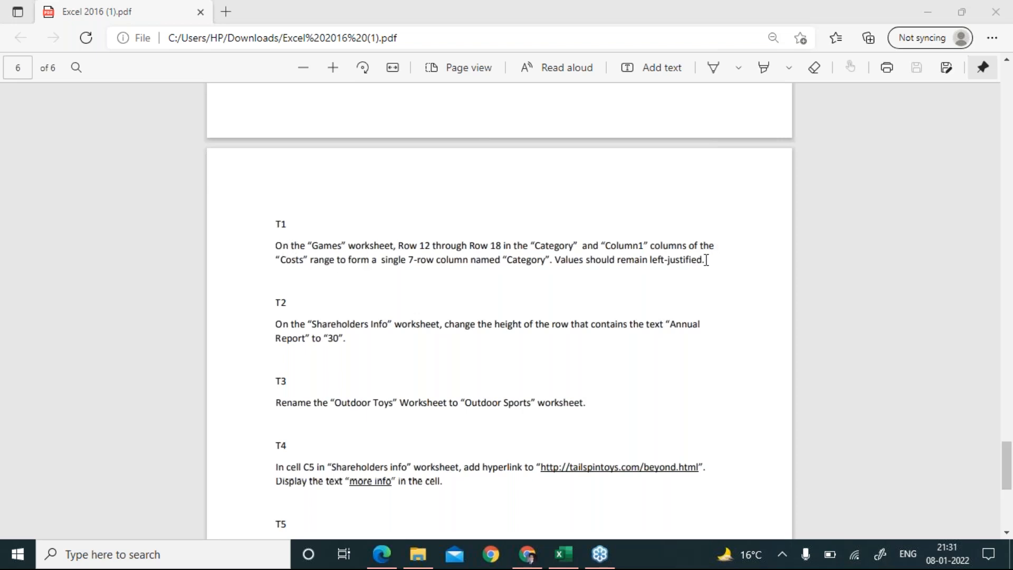
# Read task T1 (combine the Costs Category and Column1 columns) in the PDF, then return to Excel.
pyautogui.moveTo(706, 260); pyautogui.dragTo(281, 246)
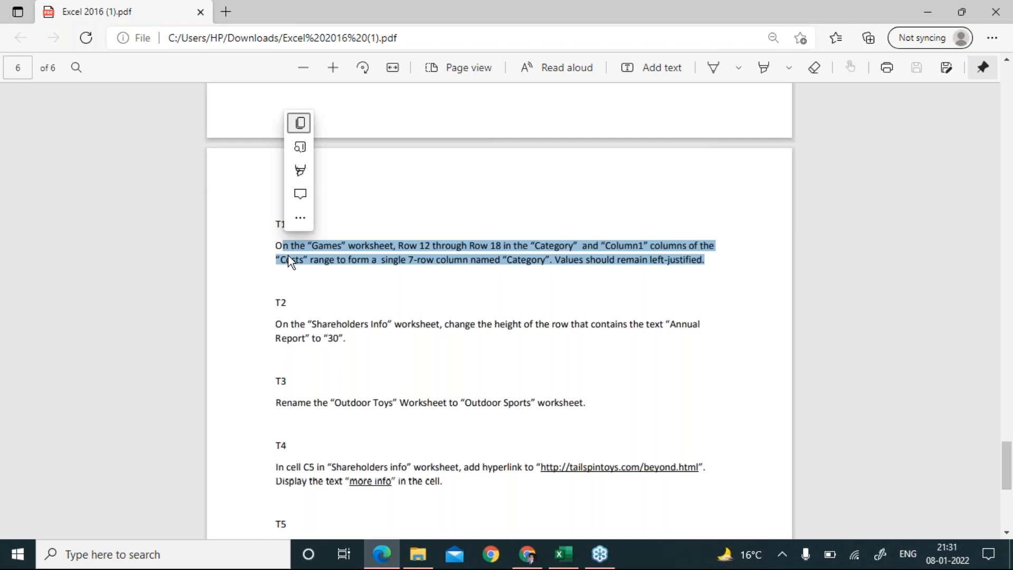
pyautogui.click(351, 346)
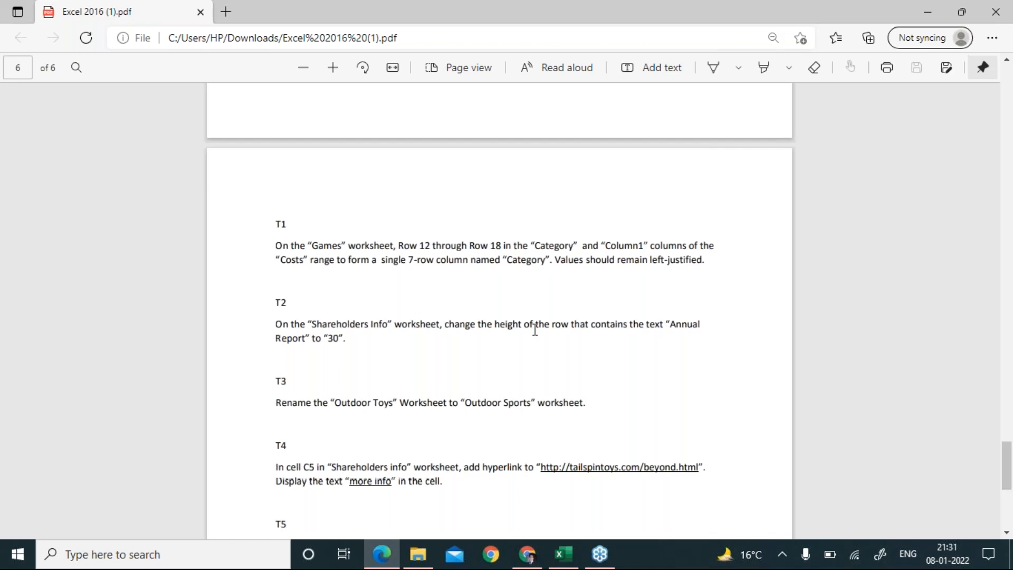
pyautogui.click(564, 554)
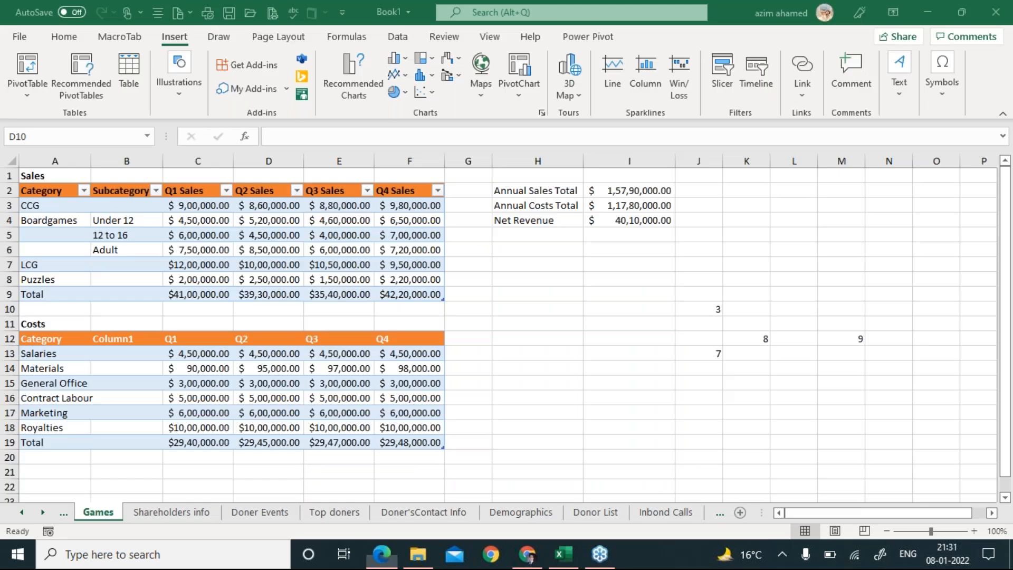
# Switch to the Shareholders info sheet, check task T2, and select the merged Annual Report cell in row 2.
pyautogui.click(205, 514)
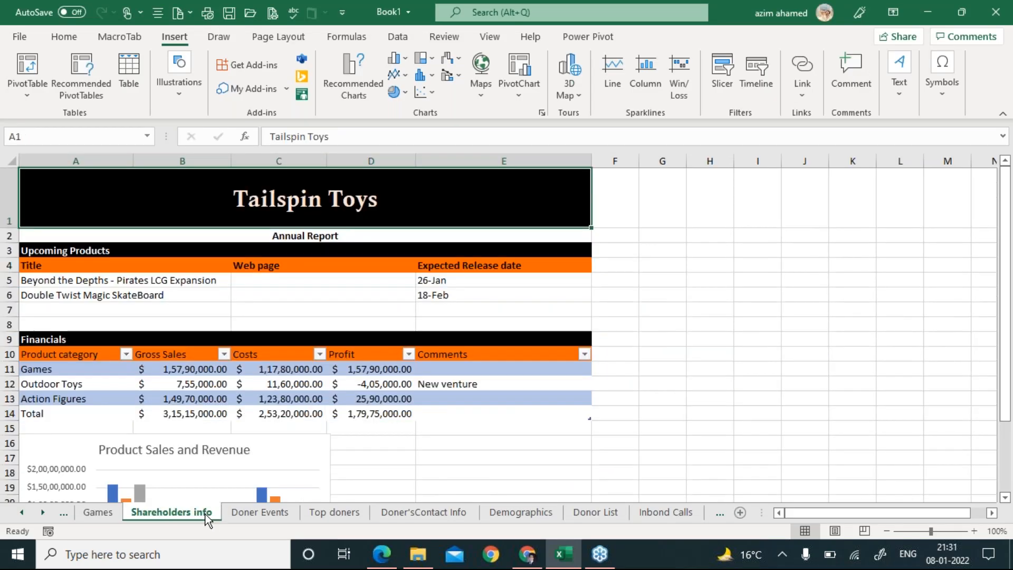
pyautogui.hotkey('alt', 'Tab')
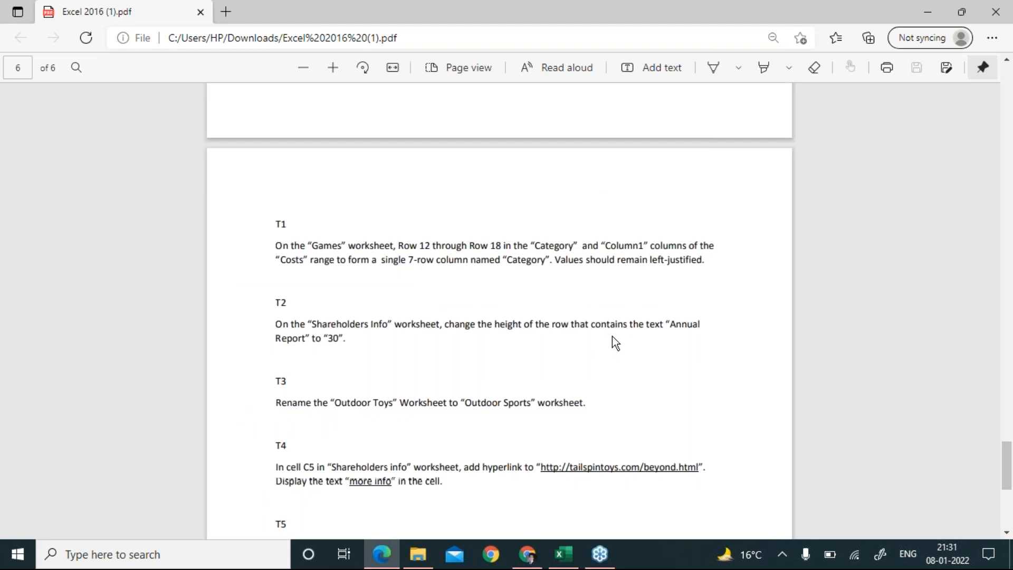
pyautogui.hotkey('alt', 'Tab')
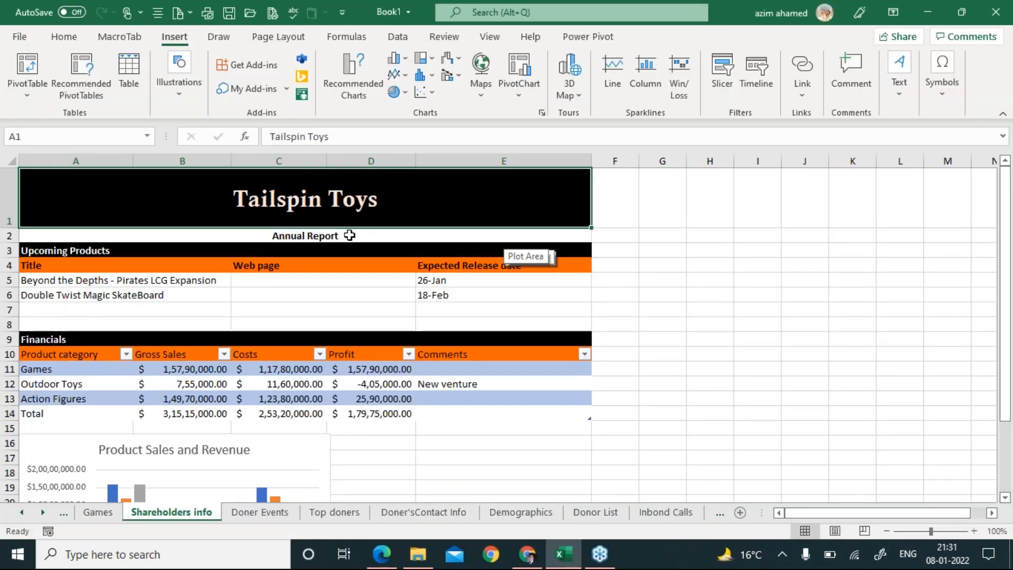
pyautogui.click(346, 236)
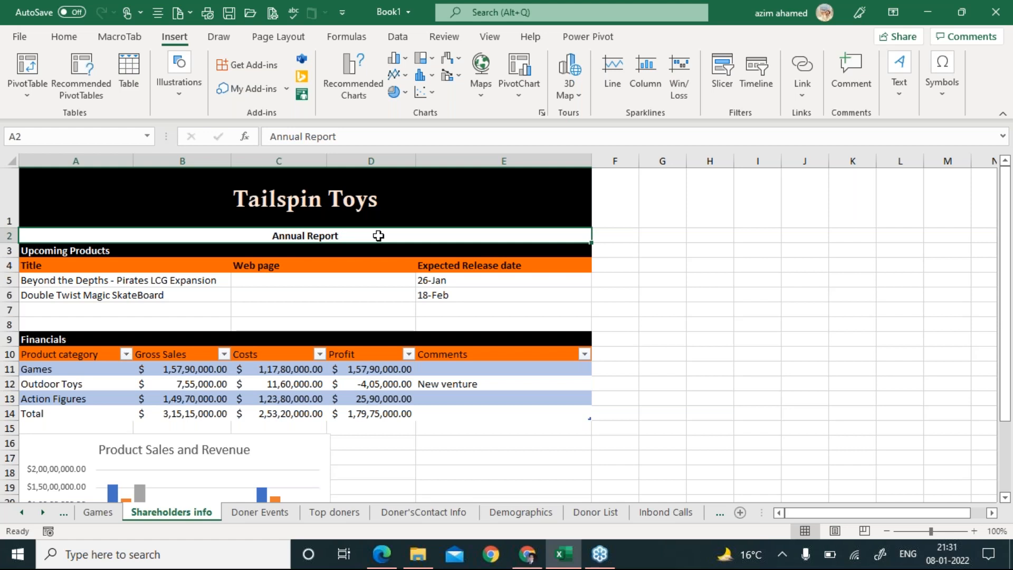
pyautogui.hotkey('alt', 'Tab')
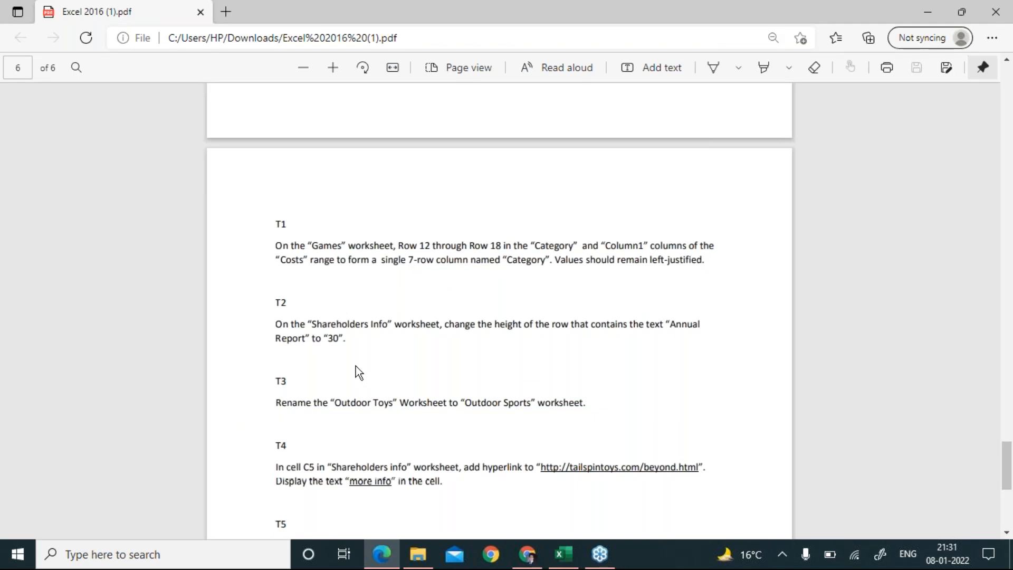
pyautogui.hotkey('alt', 'Tab')
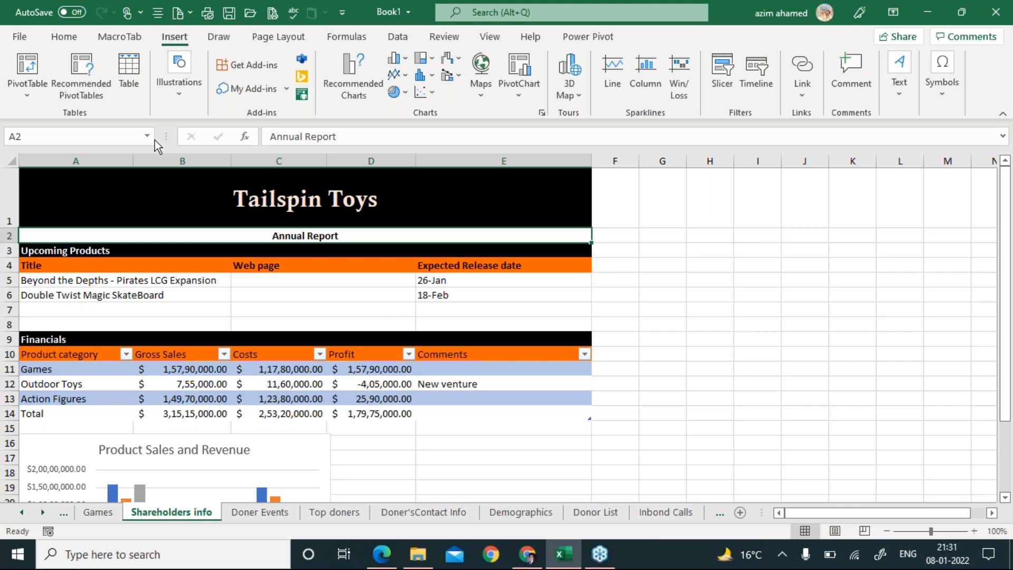
pyautogui.click(64, 36)
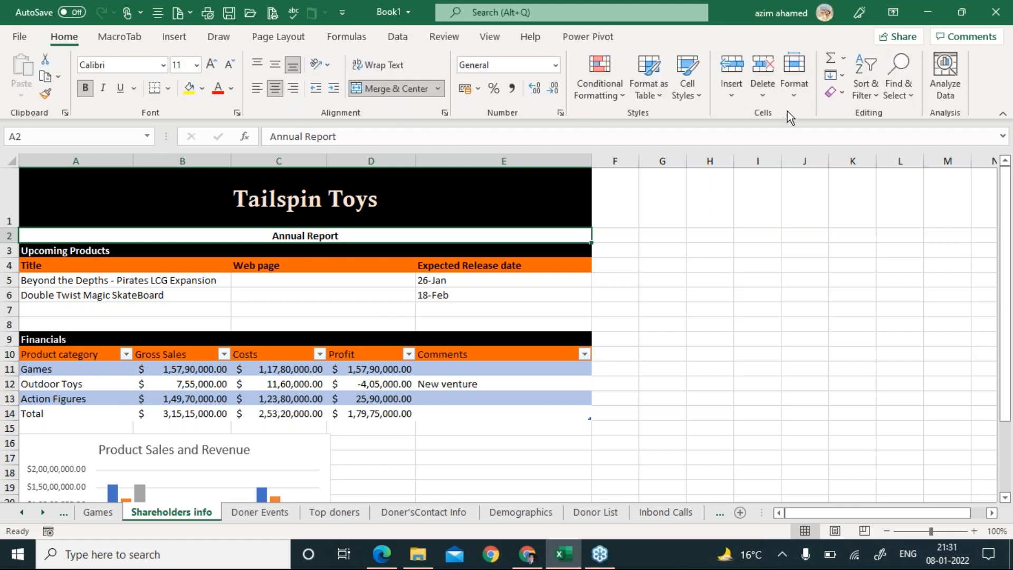
# Set the Annual Report row height to 30 via Format > Row Height, then return to the PDF.
pyautogui.click(793, 93)
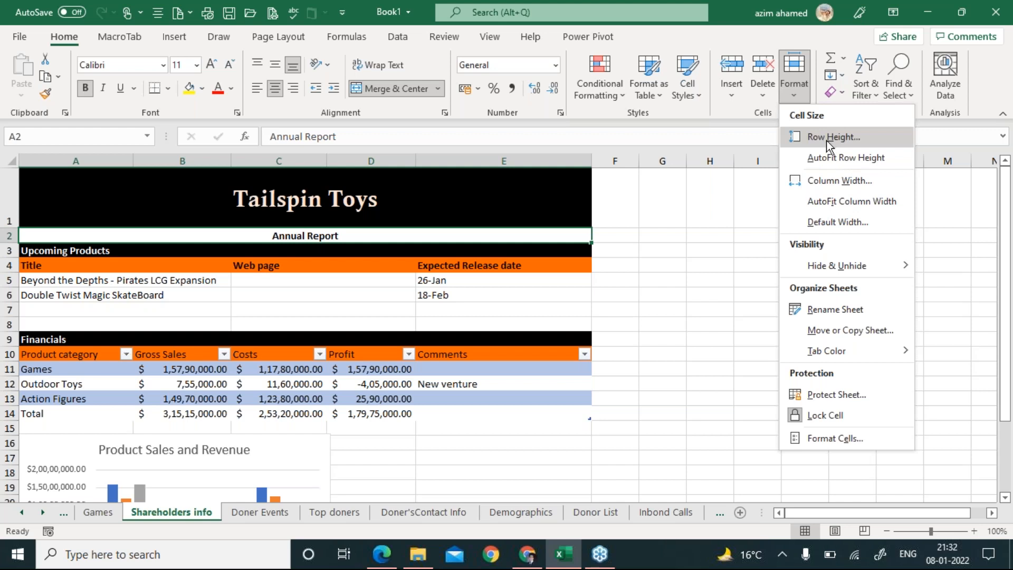
pyautogui.click(824, 139)
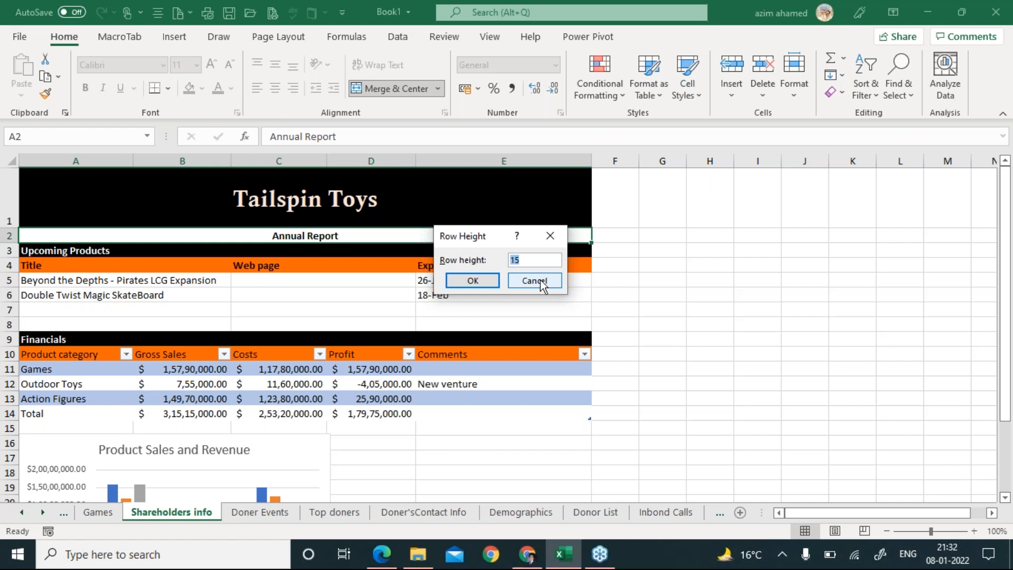
pyautogui.write('30')
pyautogui.click(471, 282)
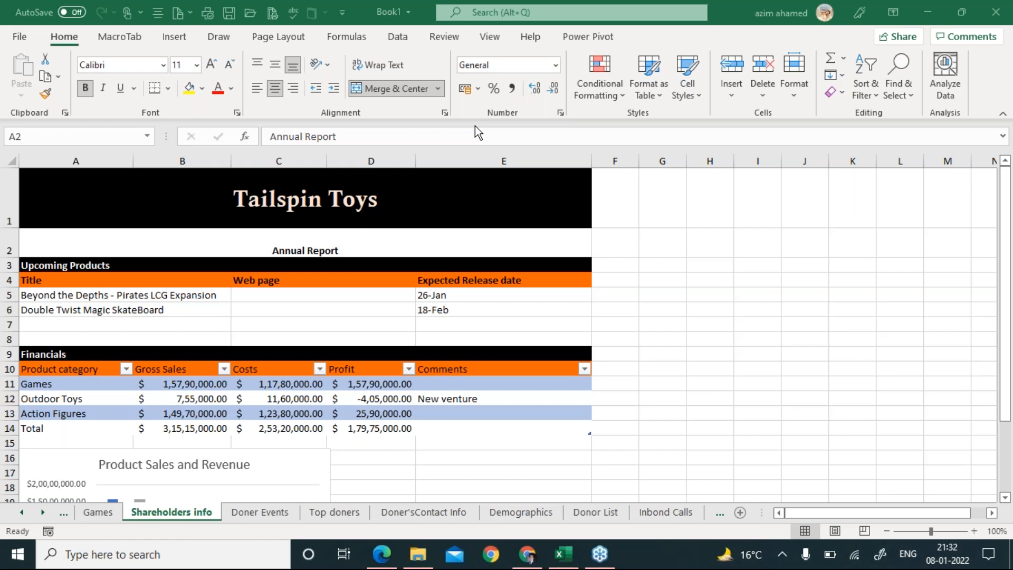
pyautogui.click(380, 561)
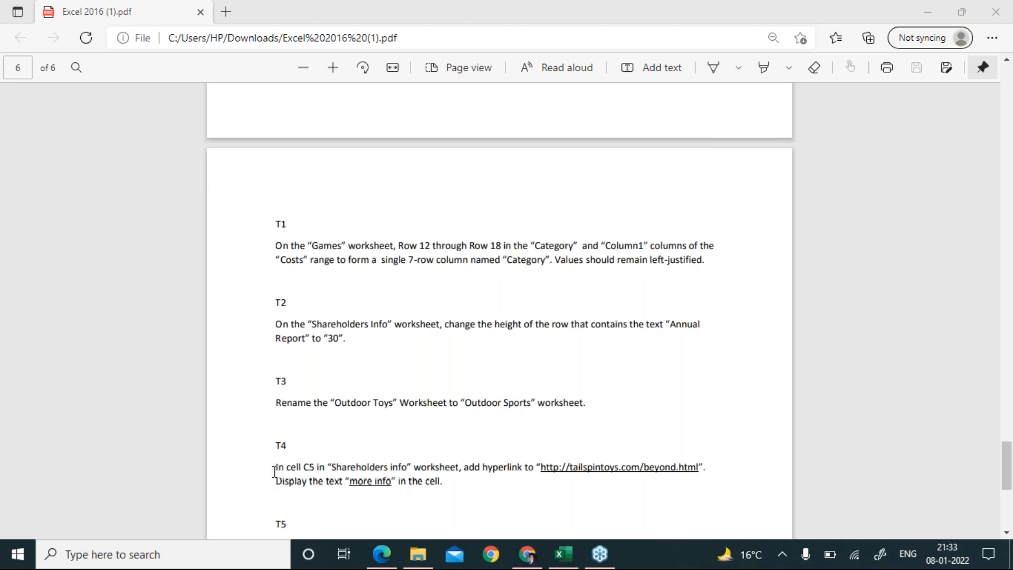
pyautogui.scroll(-3, 275, 471)
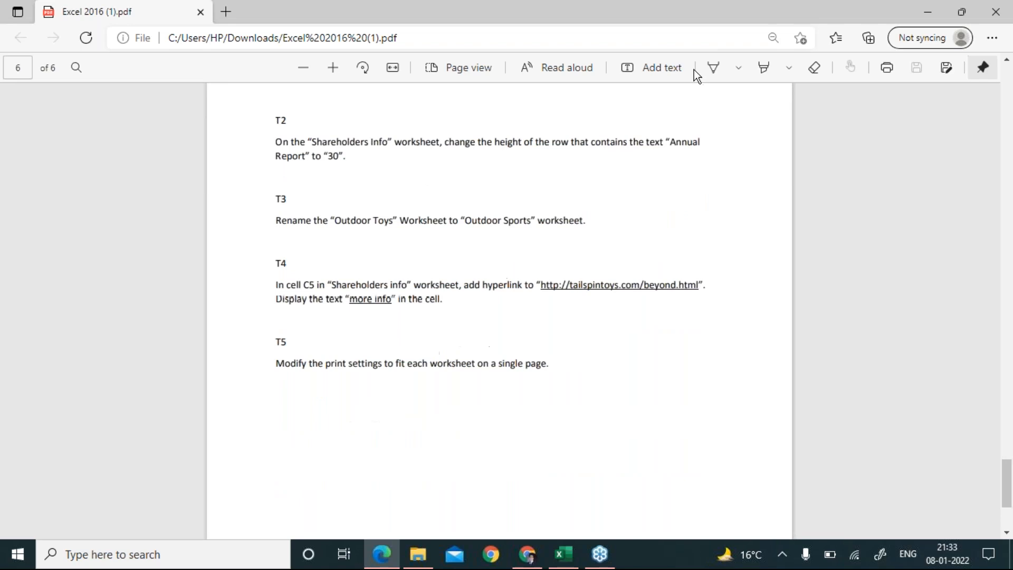
pyautogui.click(622, 126)
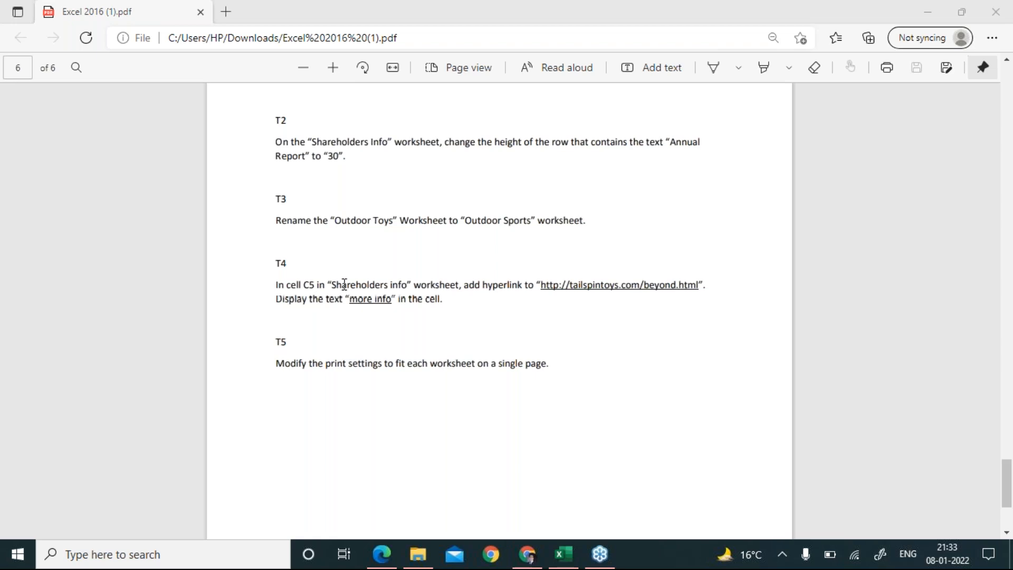
pyautogui.moveTo(539, 285); pyautogui.dragTo(698, 290)
pyautogui.hotkey('ctrl', 'c')
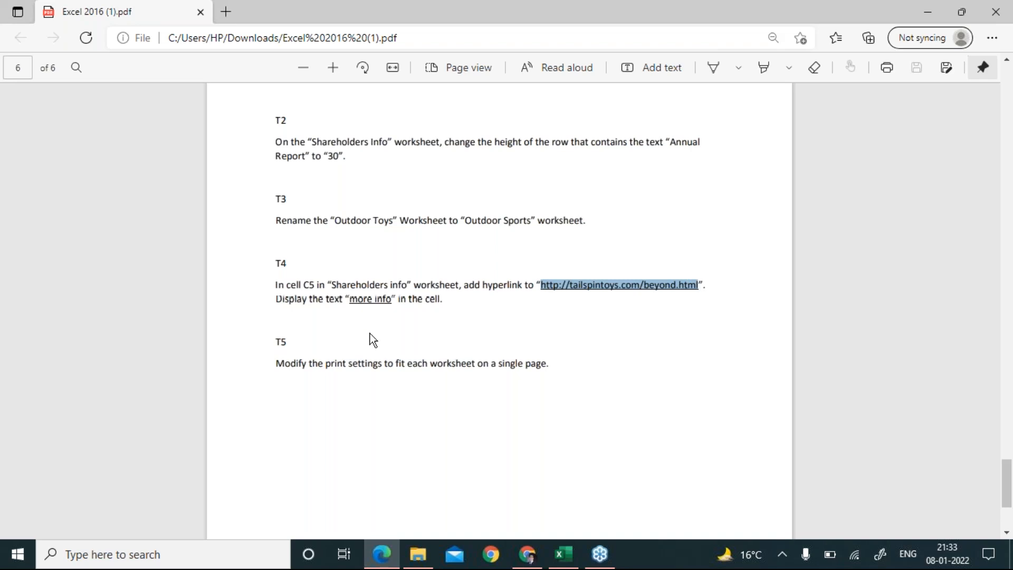
pyautogui.hotkey('alt', 'Tab')
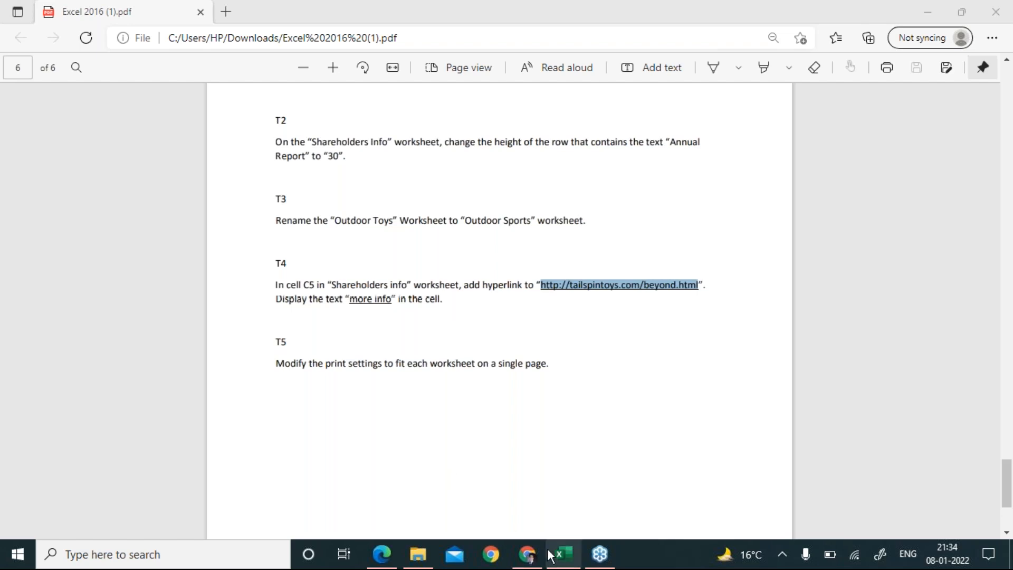
pyautogui.click(563, 555)
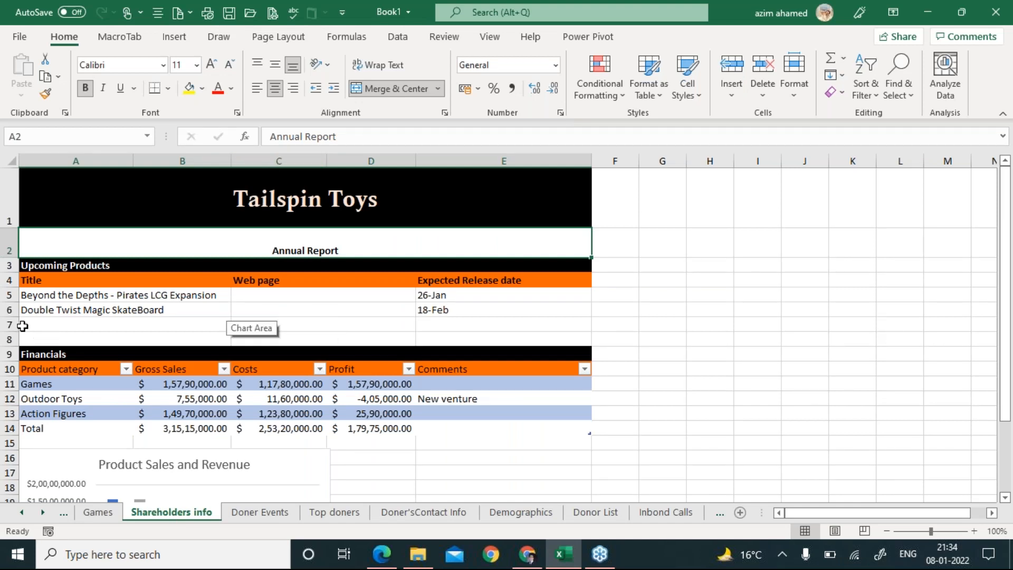
# Select cell C5, recheck the task URL in the PDF, and show the Insert commands.
pyautogui.click(268, 294)
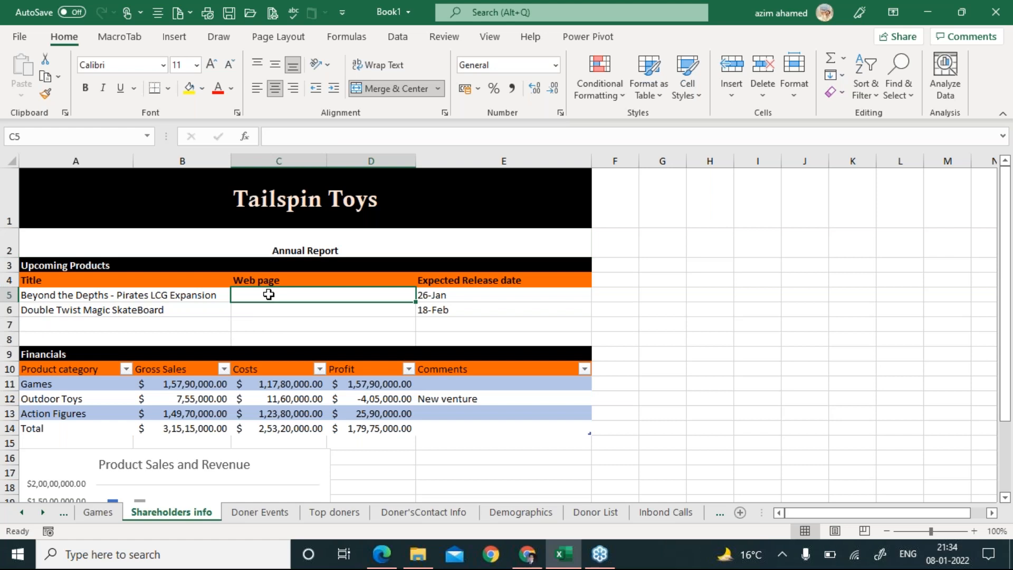
pyautogui.hotkey('alt', 'Tab')
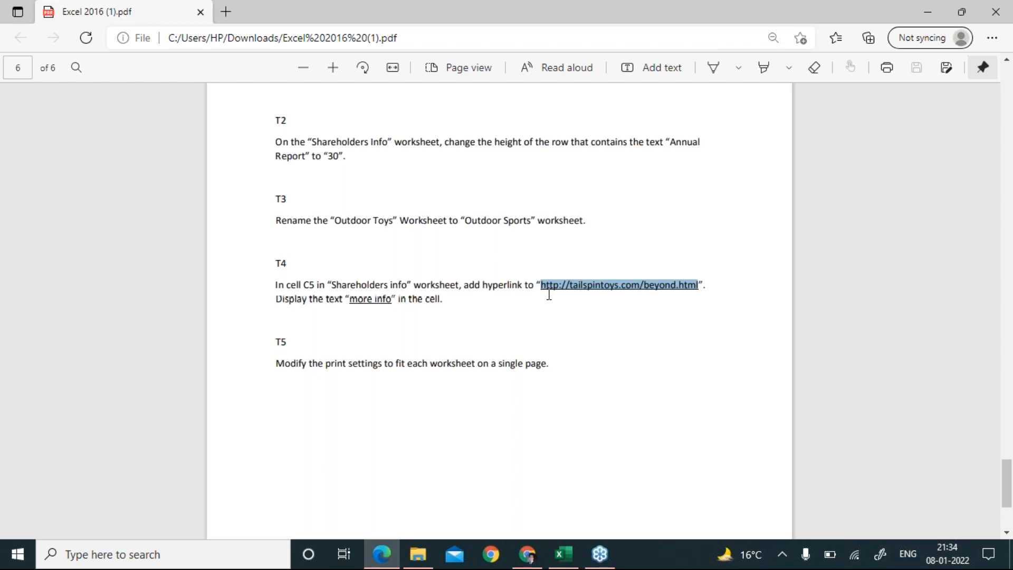
pyautogui.hotkey('alt', 'Tab')
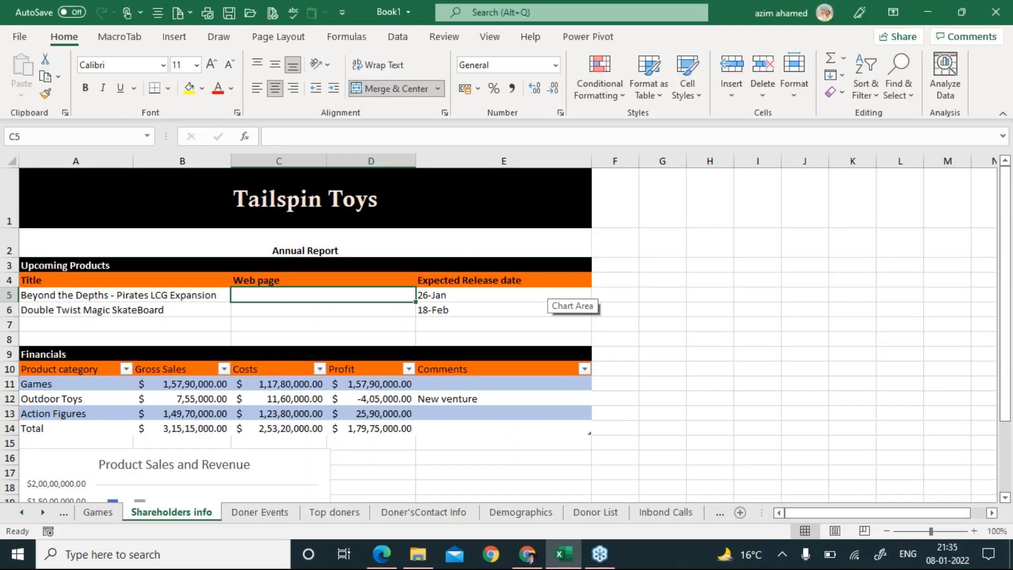
pyautogui.click(180, 43)
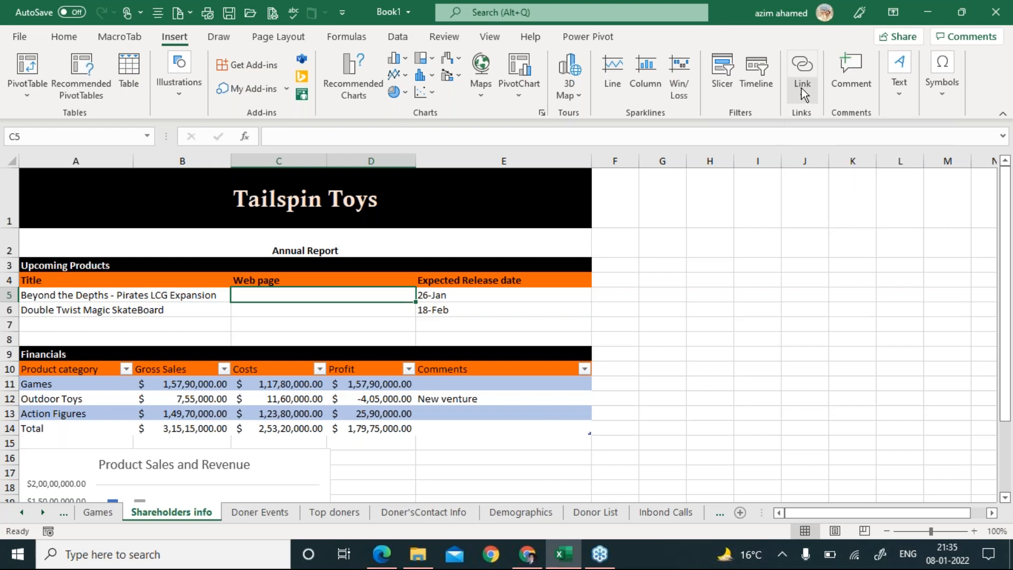
pyautogui.click(803, 74)
pyautogui.moveTo(534, 122); pyautogui.dragTo(530, 214)
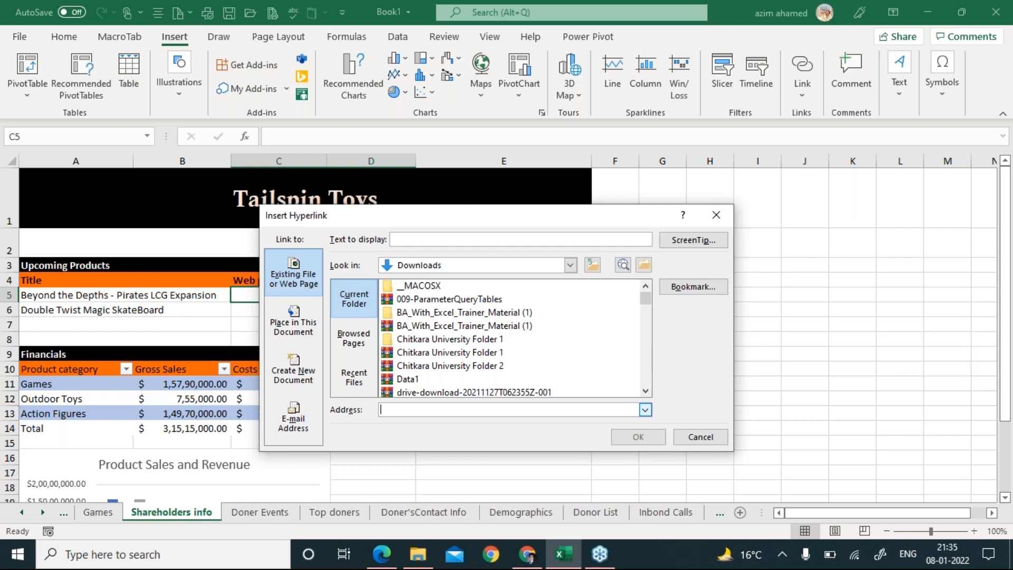
pyautogui.hotkey('alt', 'Tab')
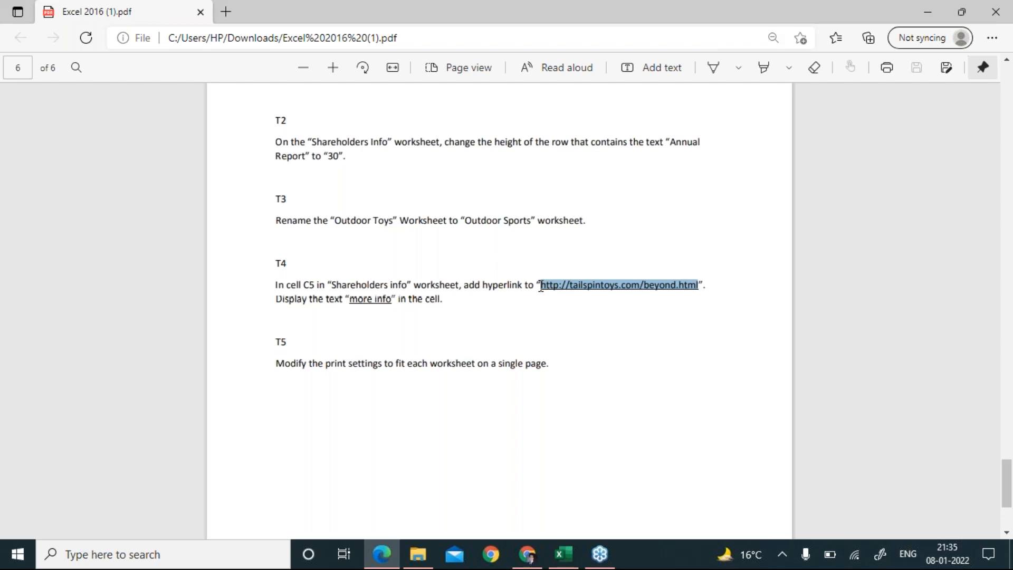
pyautogui.hotkey('alt', 'Tab')
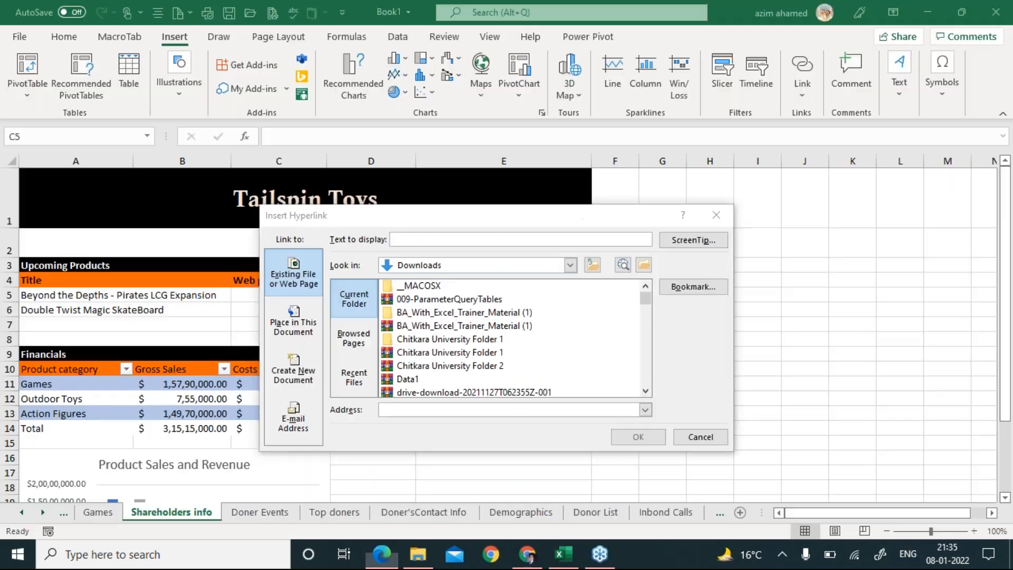
pyautogui.hotkey('ctrl', 'v')
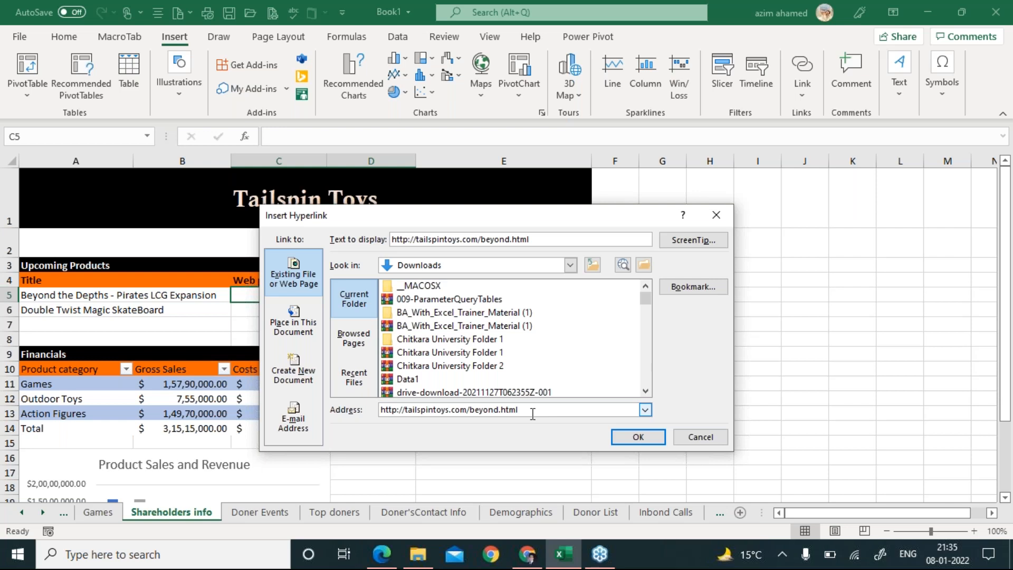
# Replace the display text with 'More Info' and confirm the hyperlink in C5.
pyautogui.hotkey('alt', 'Tab')
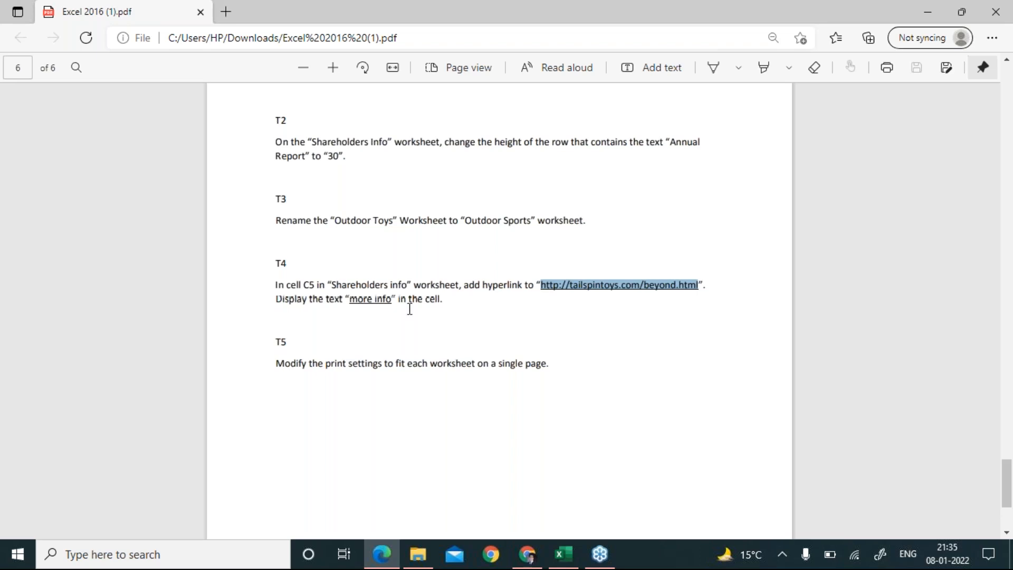
pyautogui.hotkey('alt', 'Tab')
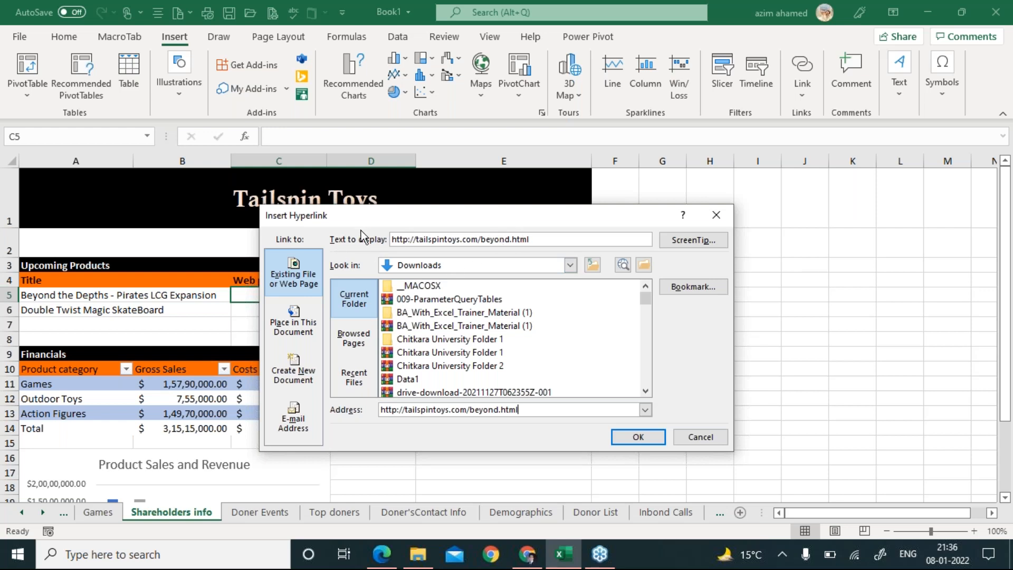
pyautogui.moveTo(381, 220); pyautogui.dragTo(428, 161)
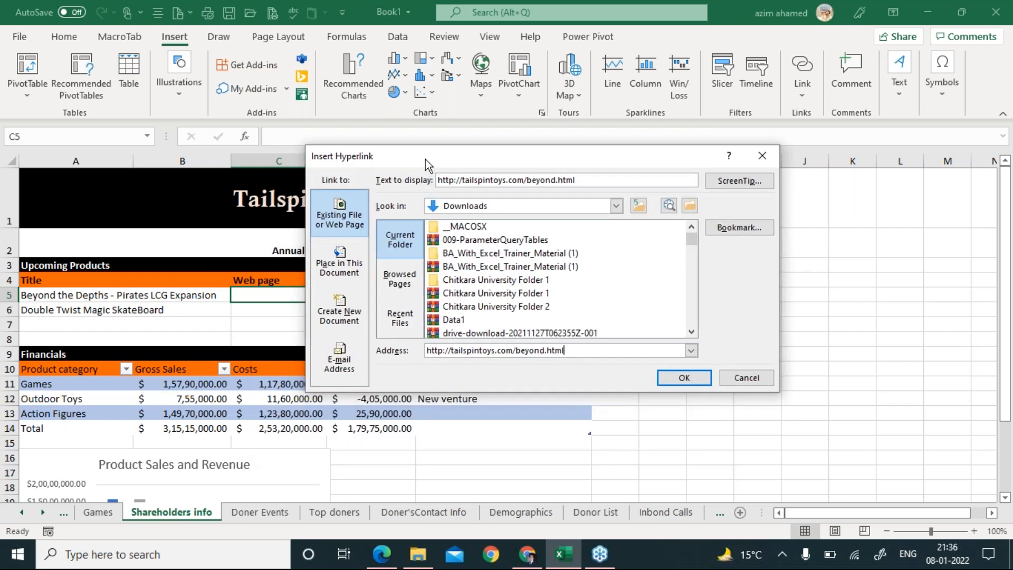
pyautogui.moveTo(420, 213); pyautogui.dragTo(423, 262)
pyautogui.moveTo(577, 281); pyautogui.dragTo(417, 288)
pyautogui.hotkey('ctrl', 'c')
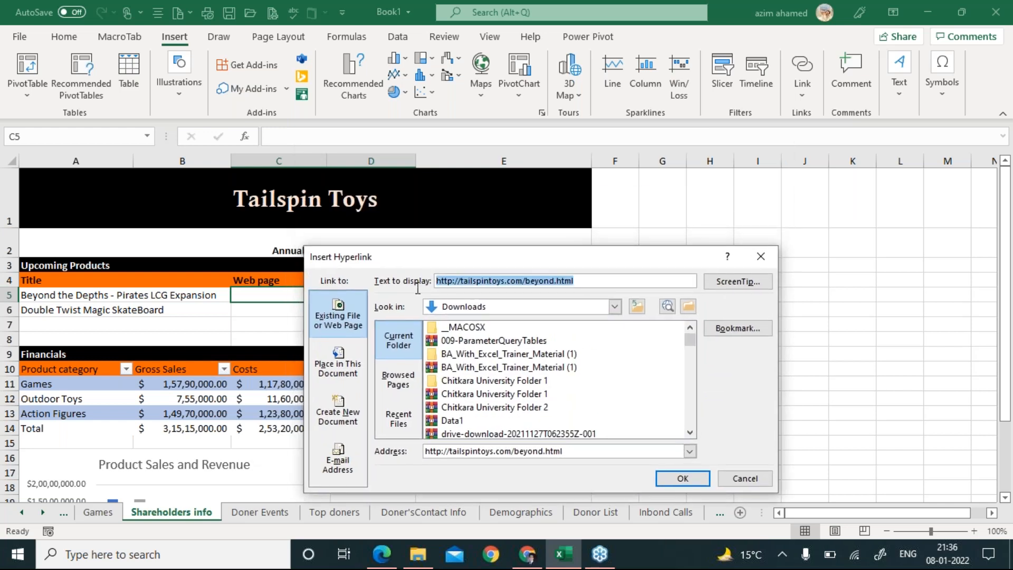
pyautogui.write('More Info')
pyautogui.click(681, 478)
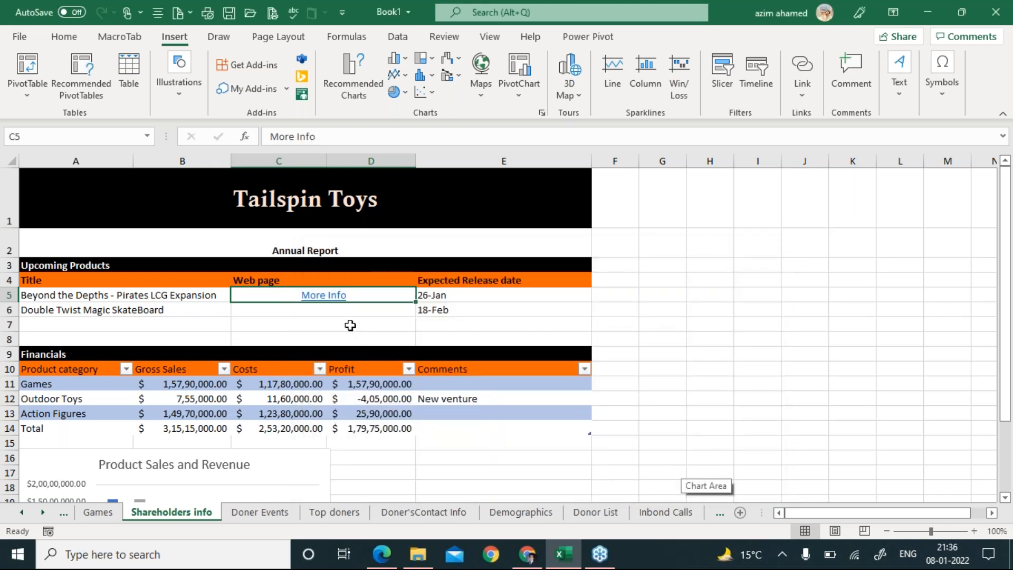
pyautogui.moveTo(331, 300)
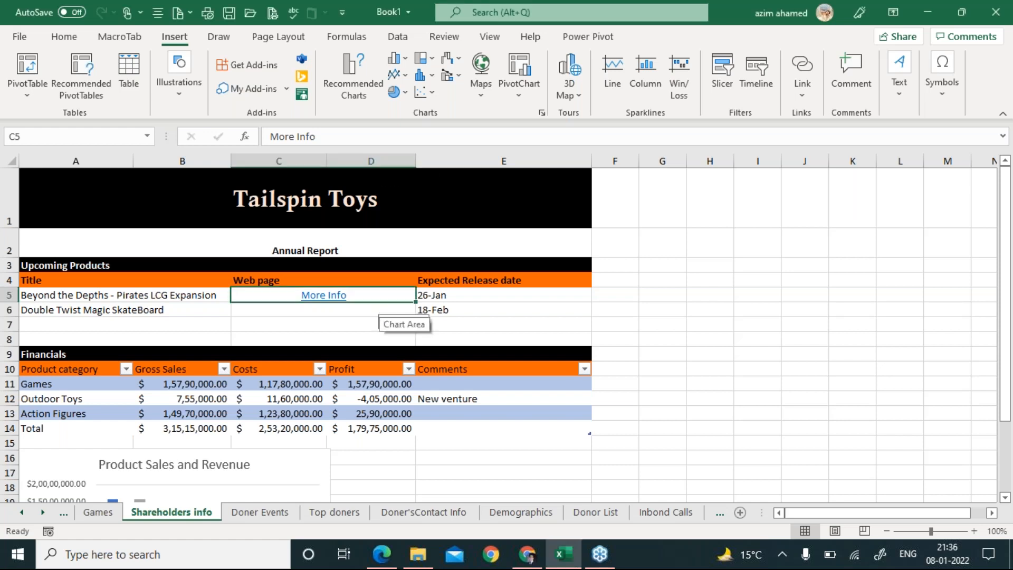
# Remove the More Info hyperlink from cell C5 with Delete.
pyautogui.press('Delete')
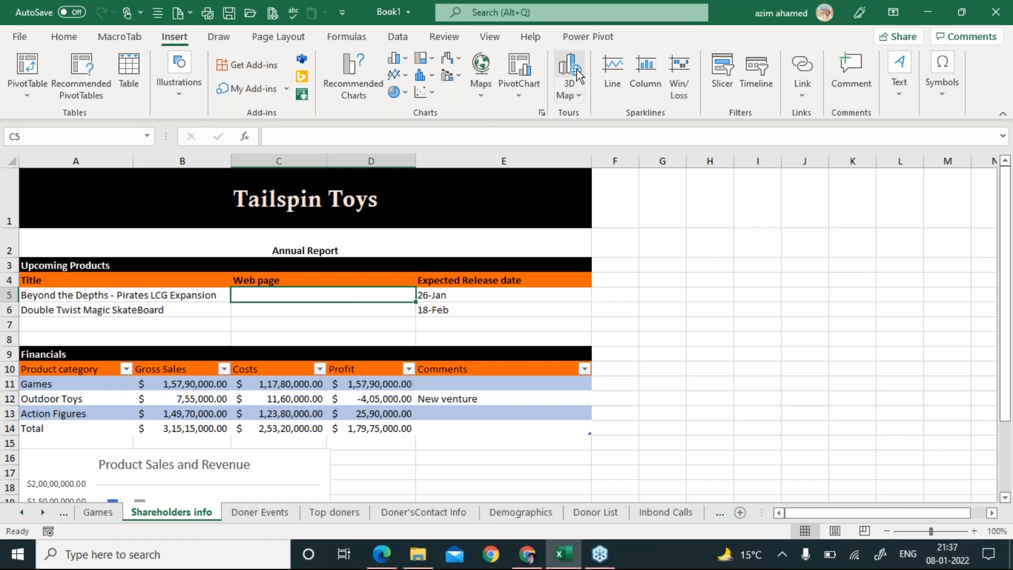
pyautogui.click(806, 71)
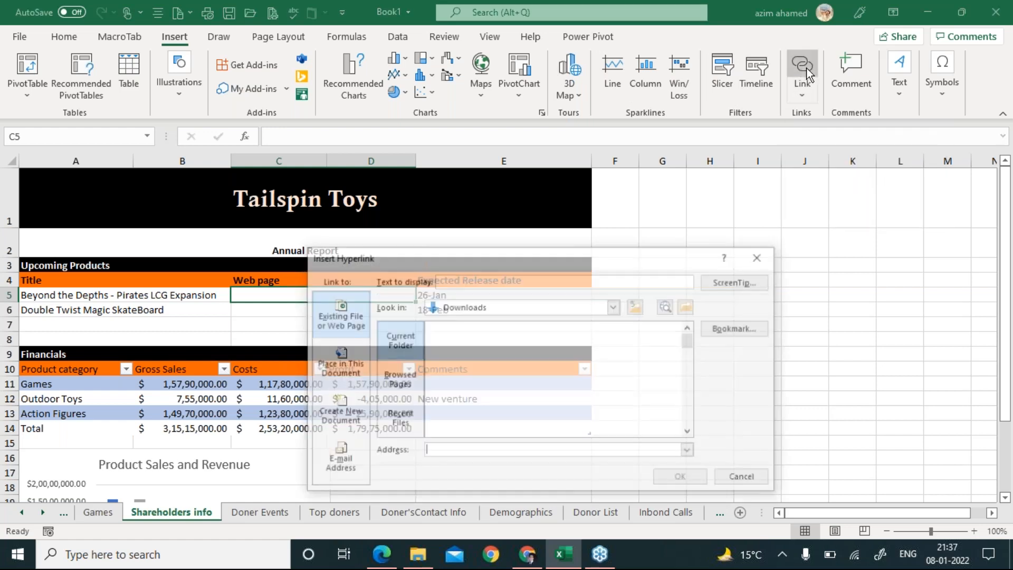
pyautogui.moveTo(578, 259); pyautogui.dragTo(661, 169)
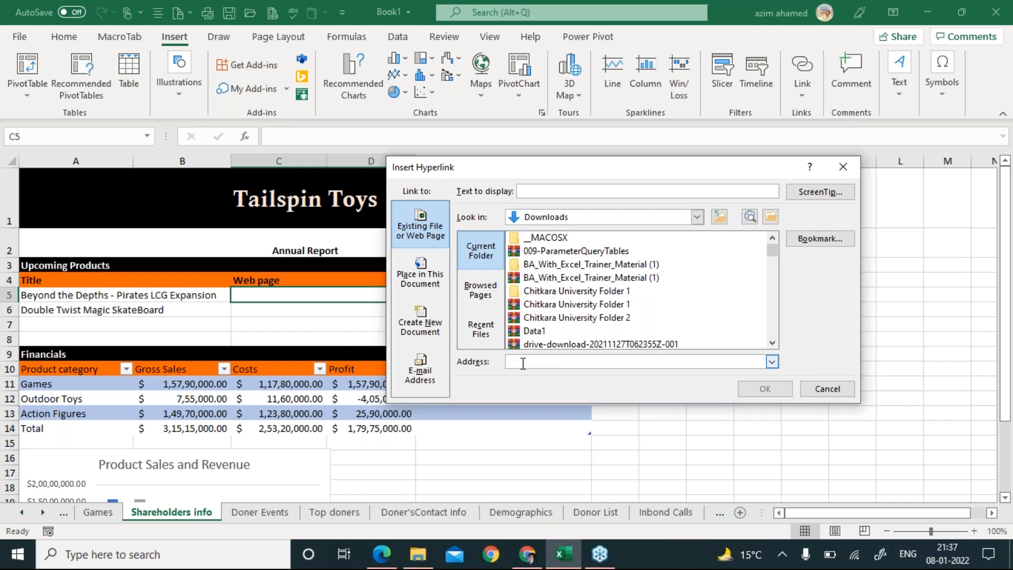
pyautogui.hotkey('ctrl', 'v')
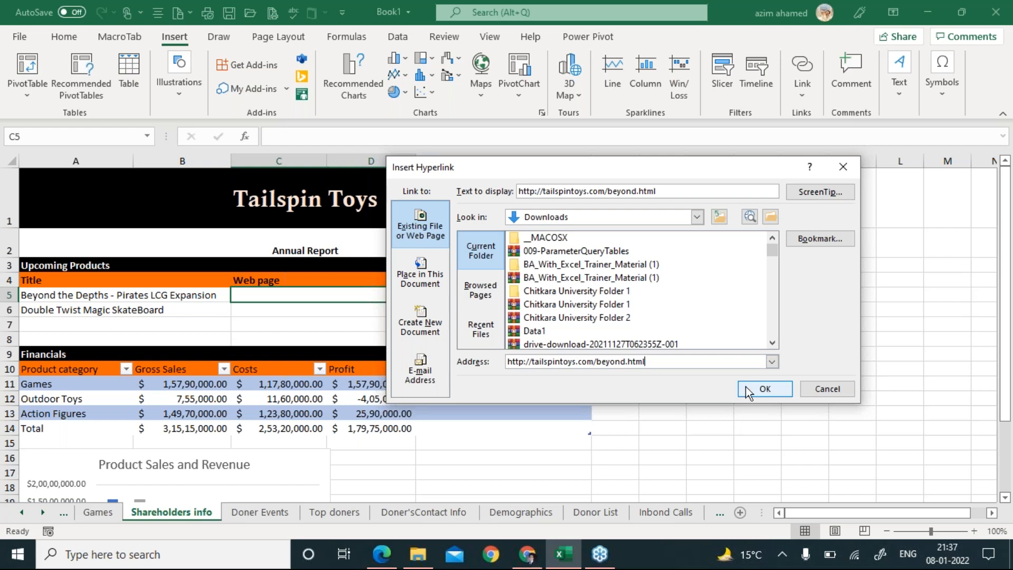
pyautogui.moveTo(524, 193); pyautogui.dragTo(671, 198)
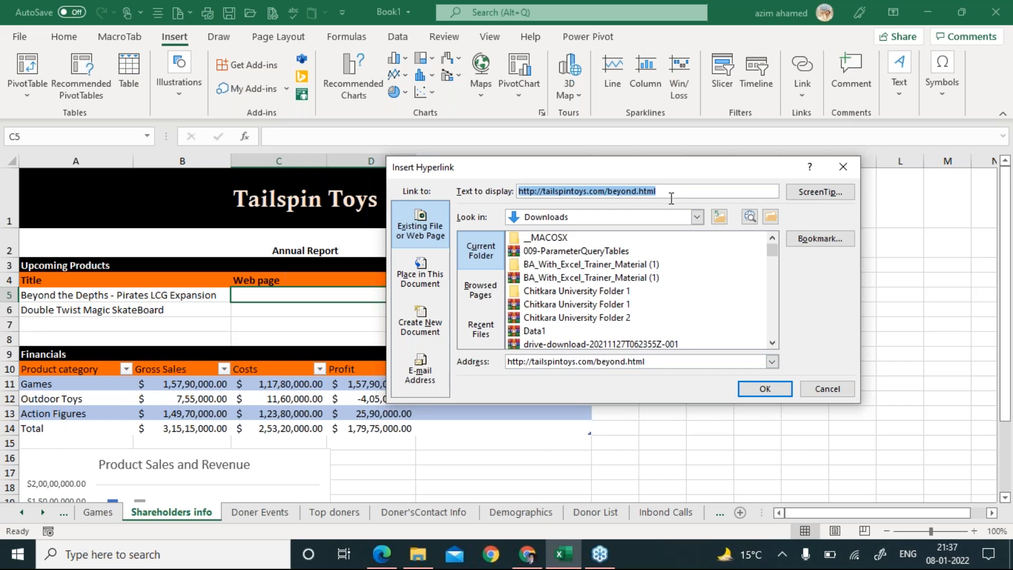
pyautogui.write('Mo')
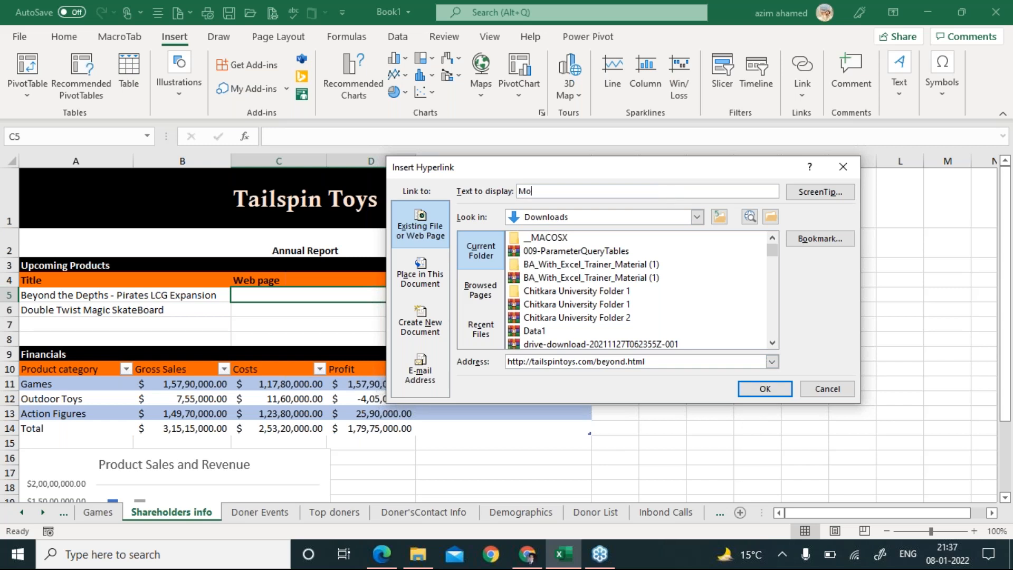
pyautogui.write('re Iffo')
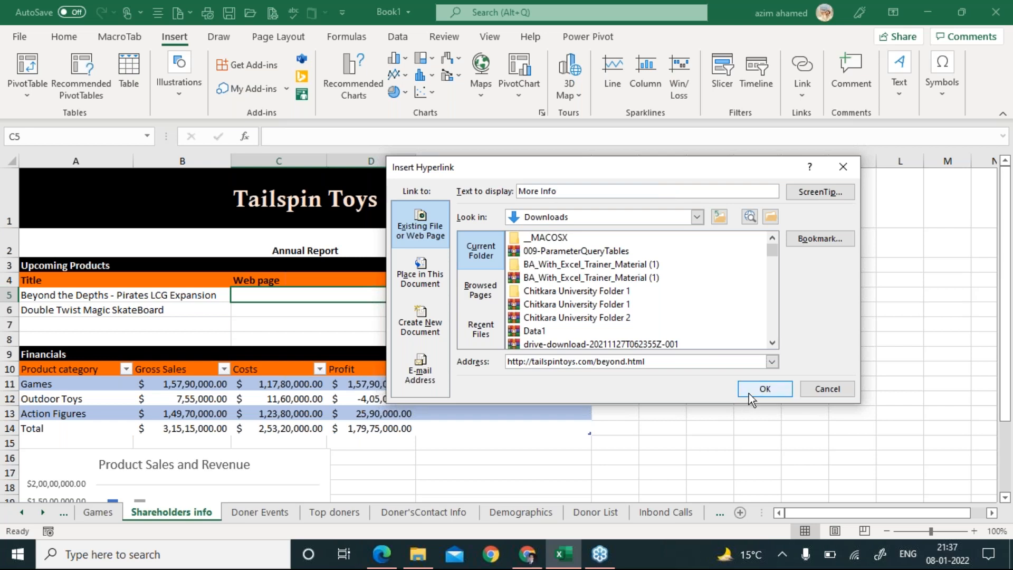
pyautogui.click(750, 392)
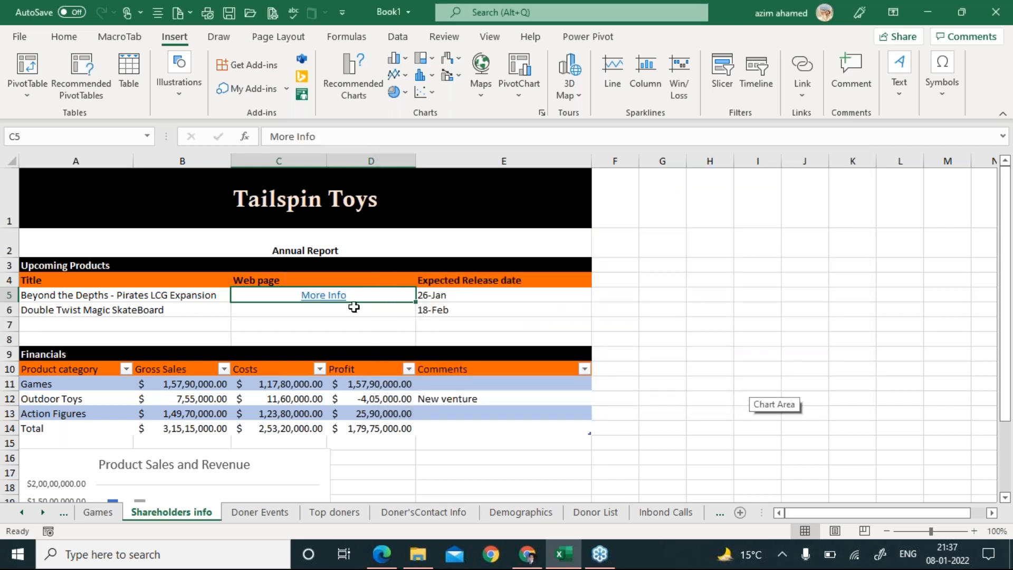
pyautogui.click(996, 250)
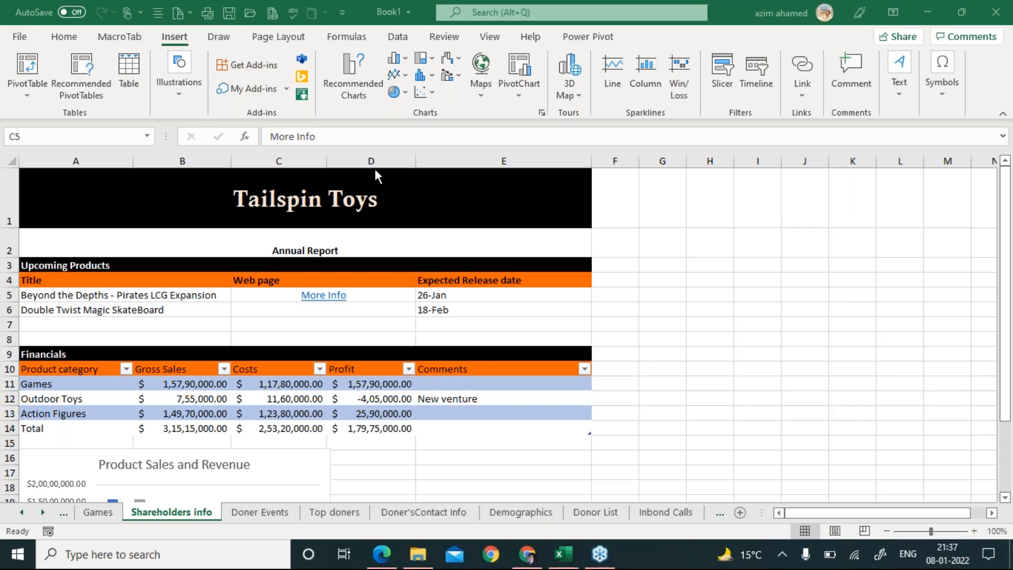
# Reread task T5 in the PDF, then return to the Excel workbook.
pyautogui.hotkey('alt', 'Tab')
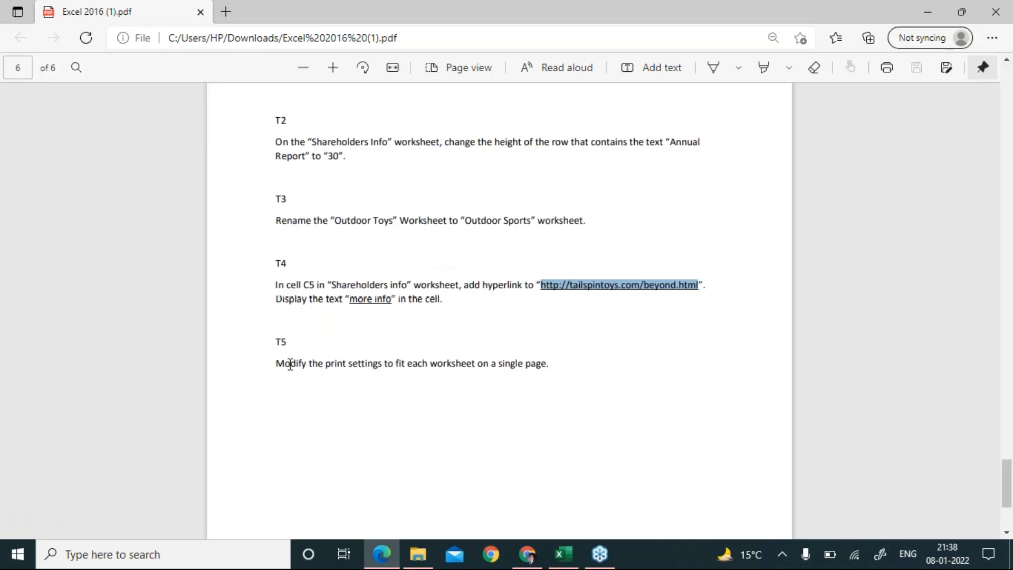
pyautogui.moveTo(277, 363); pyautogui.dragTo(572, 346)
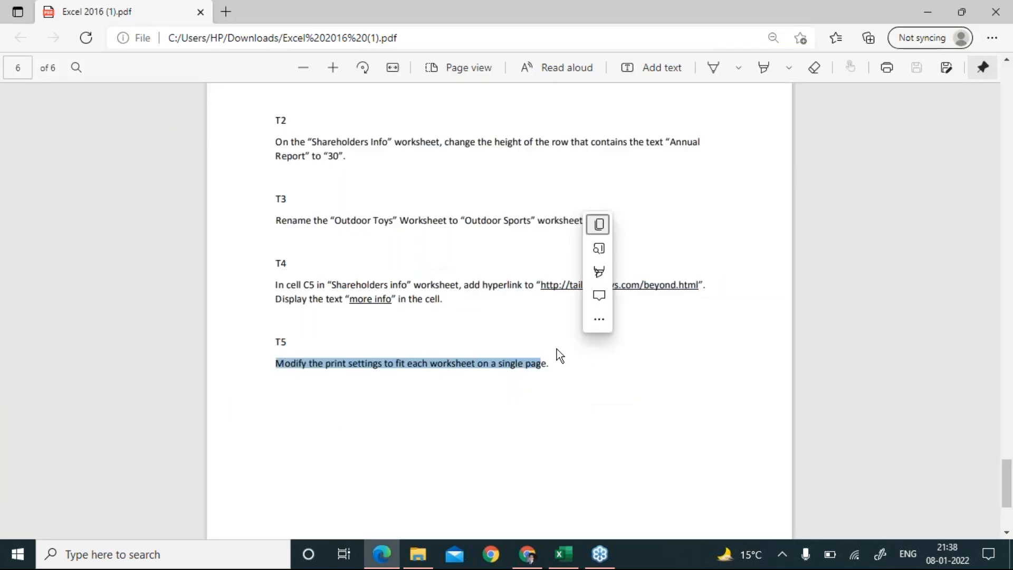
pyautogui.click(555, 363)
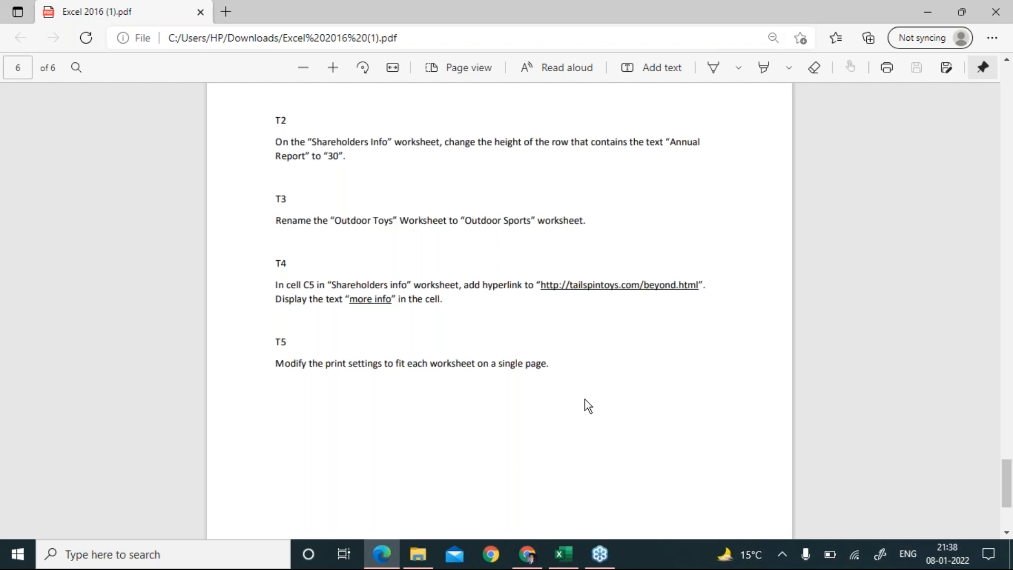
pyautogui.hotkey('alt', 'Tab')
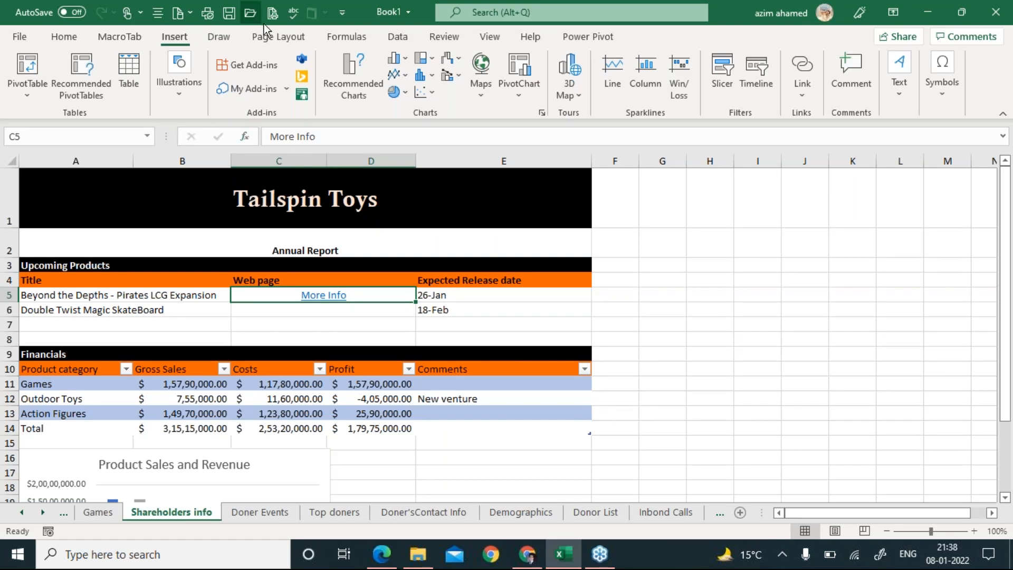
# Preview the Shareholders info sheet for printing, showing 2 pages at No Scaling.
pyautogui.click(271, 39)
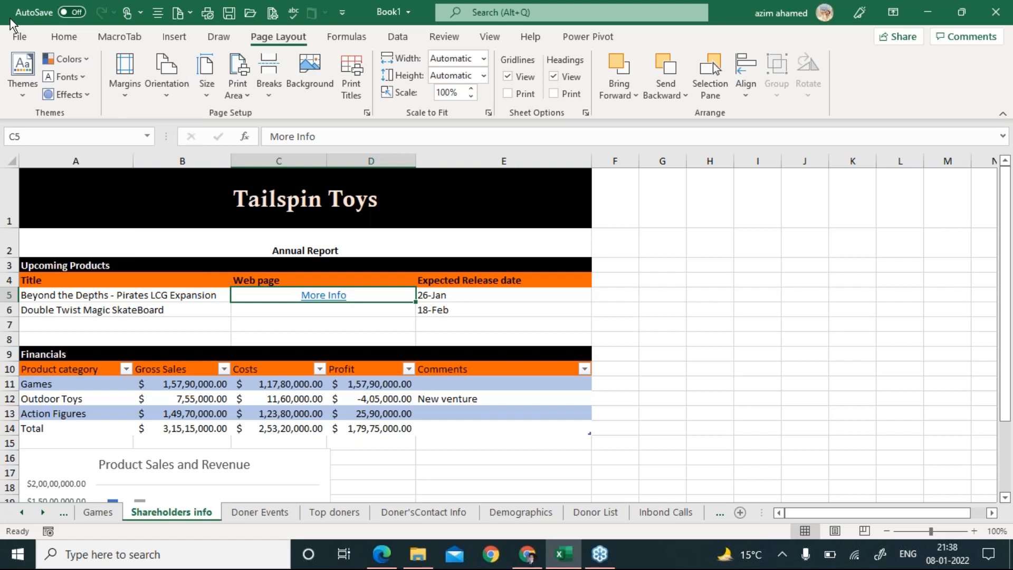
pyautogui.click(21, 38)
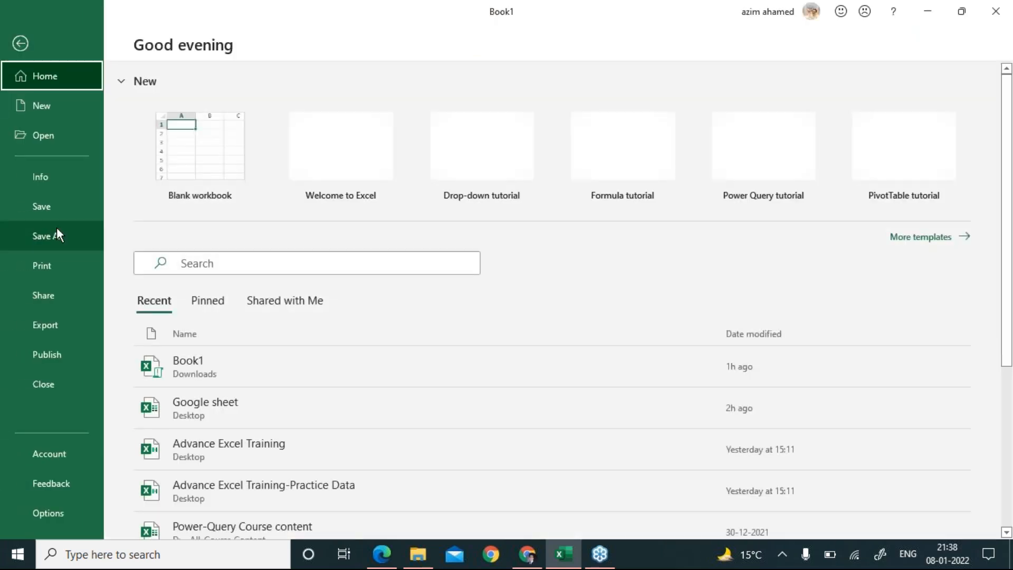
pyautogui.click(63, 270)
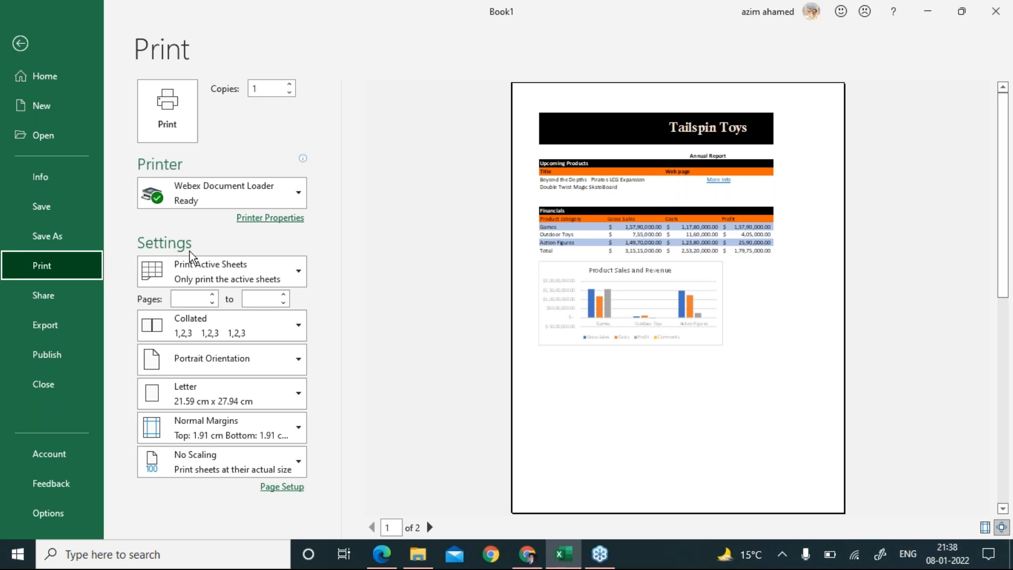
# Set print scaling to Fit Sheet on One Page and return to the sheet.
pyautogui.click(299, 273)
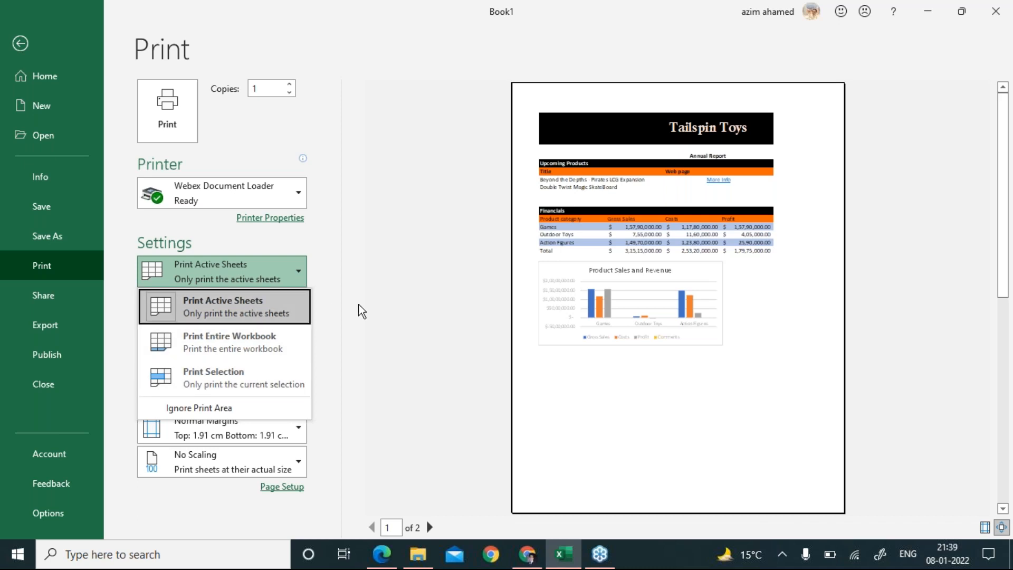
pyautogui.click(380, 316)
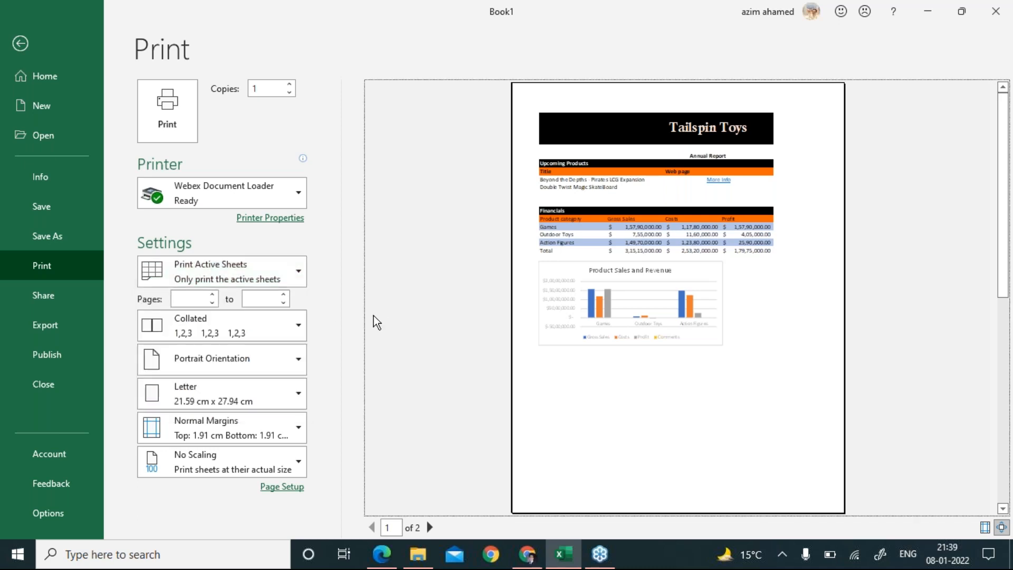
pyautogui.click(241, 468)
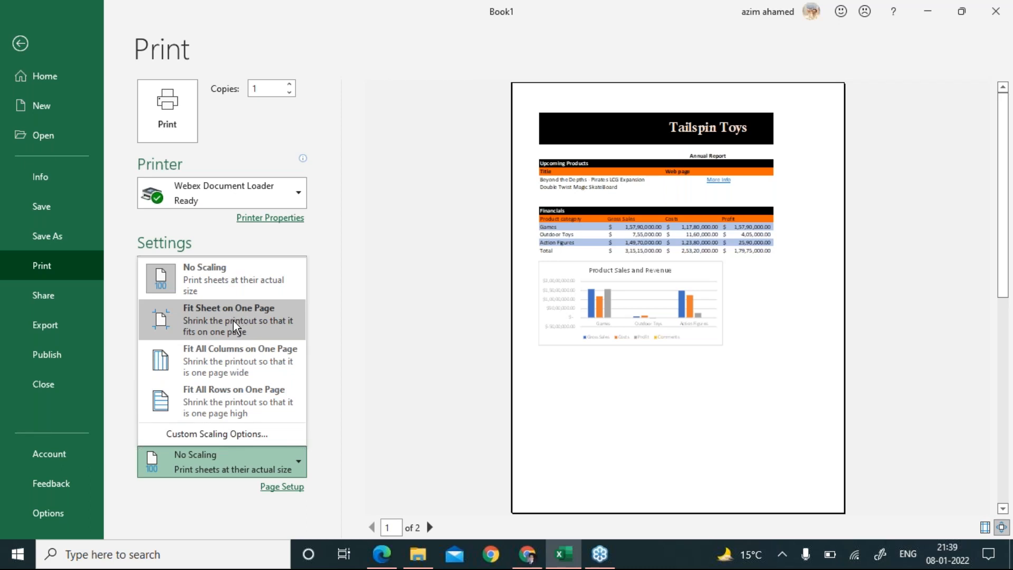
pyautogui.click(236, 327)
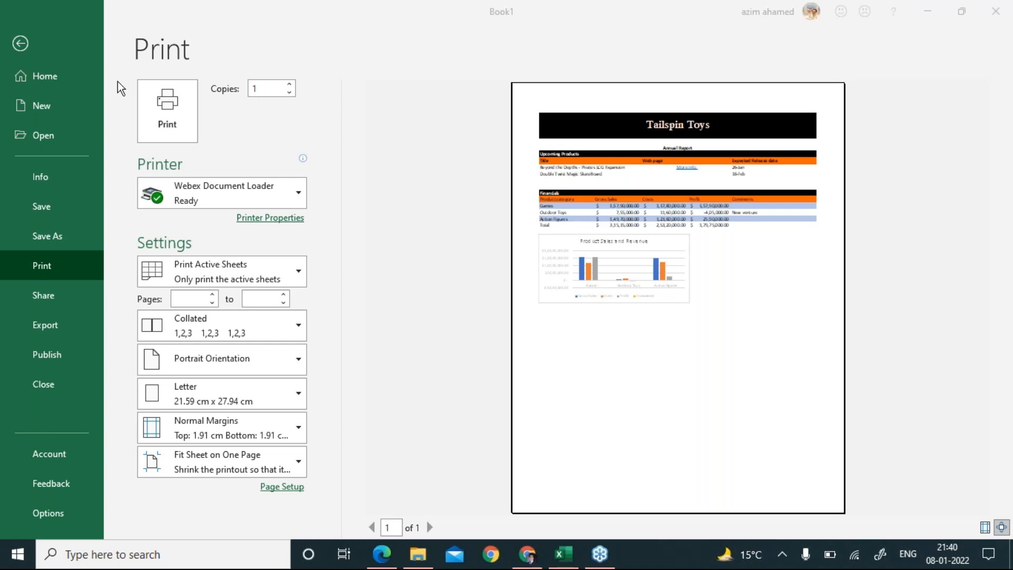
pyautogui.click(21, 45)
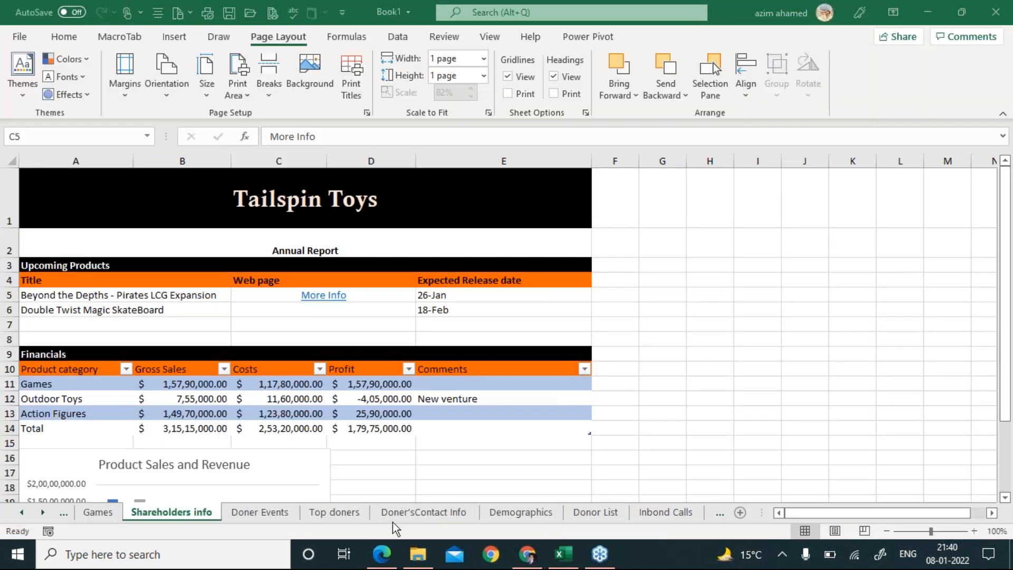
pyautogui.click(382, 554)
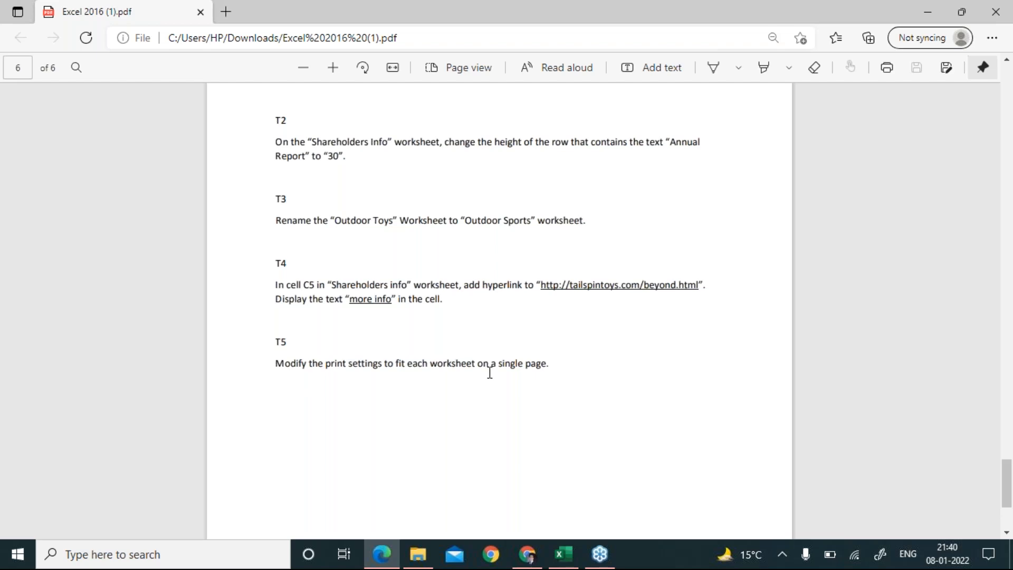
pyautogui.click(383, 555)
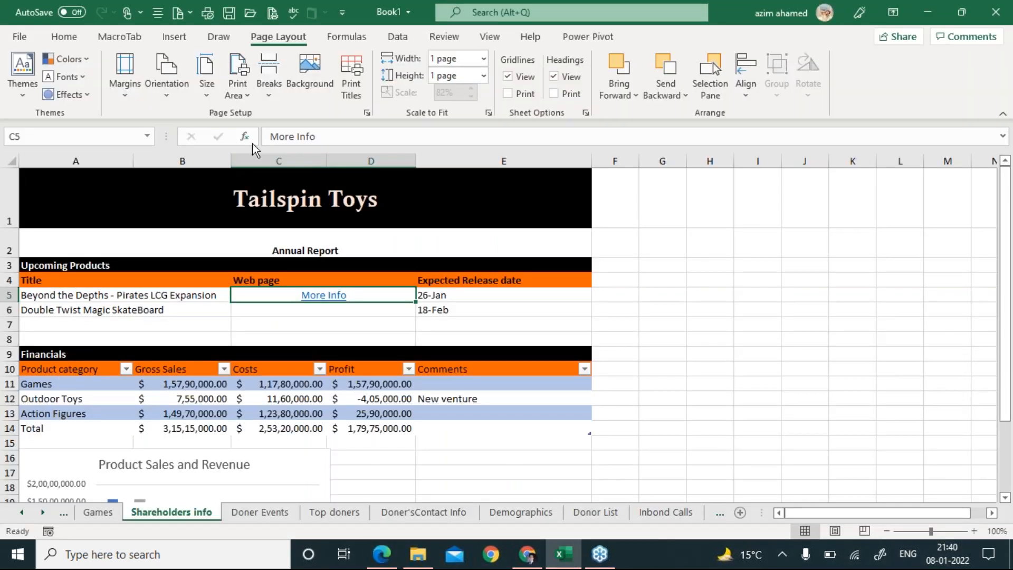
pyautogui.click(18, 38)
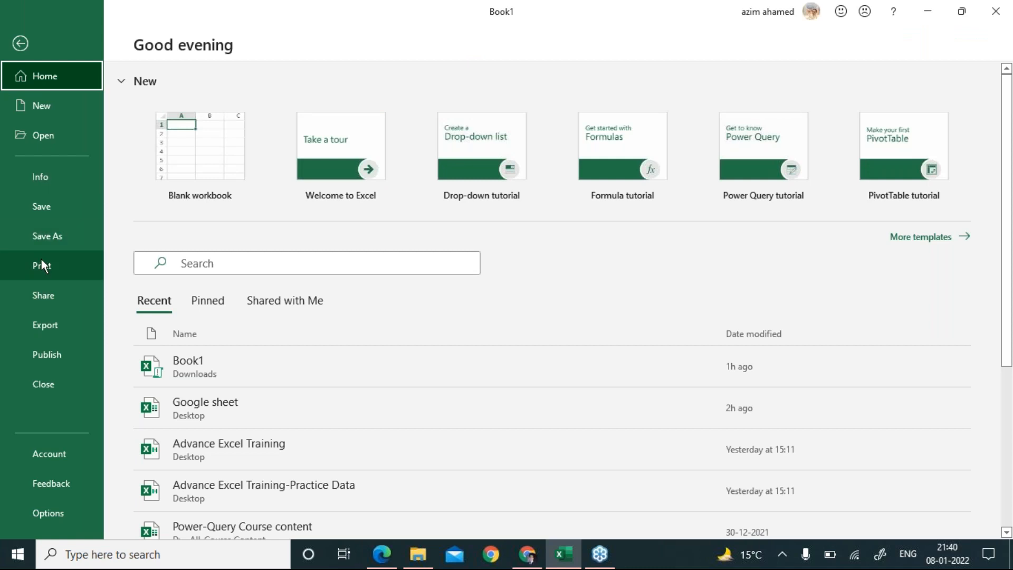
pyautogui.click(50, 270)
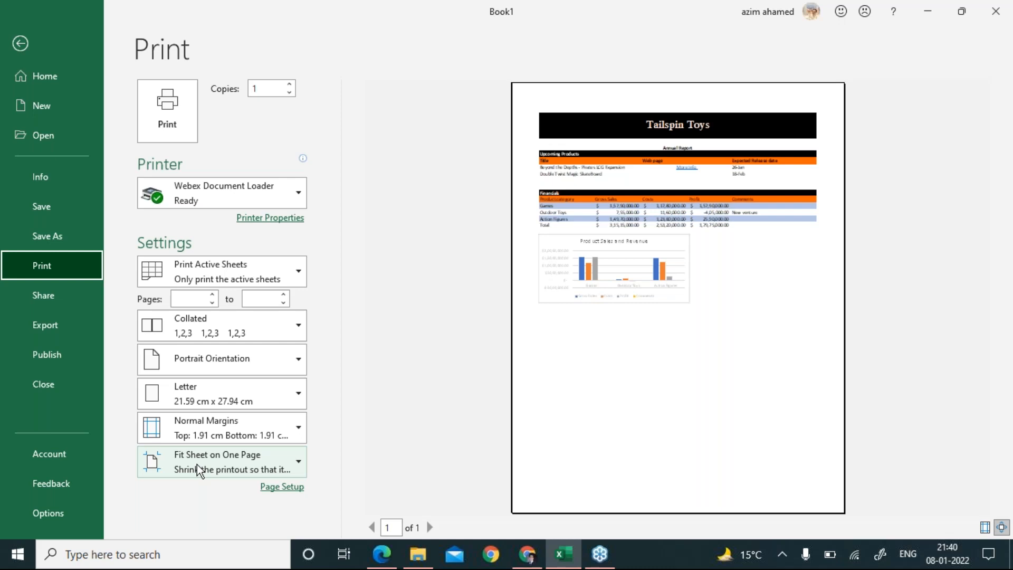
pyautogui.click(243, 471)
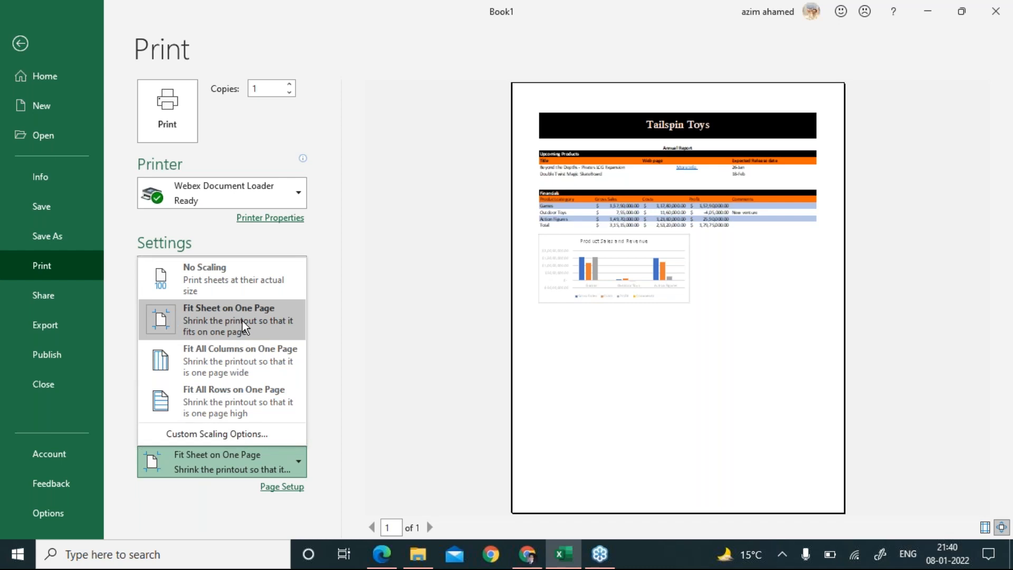
pyautogui.click(375, 168)
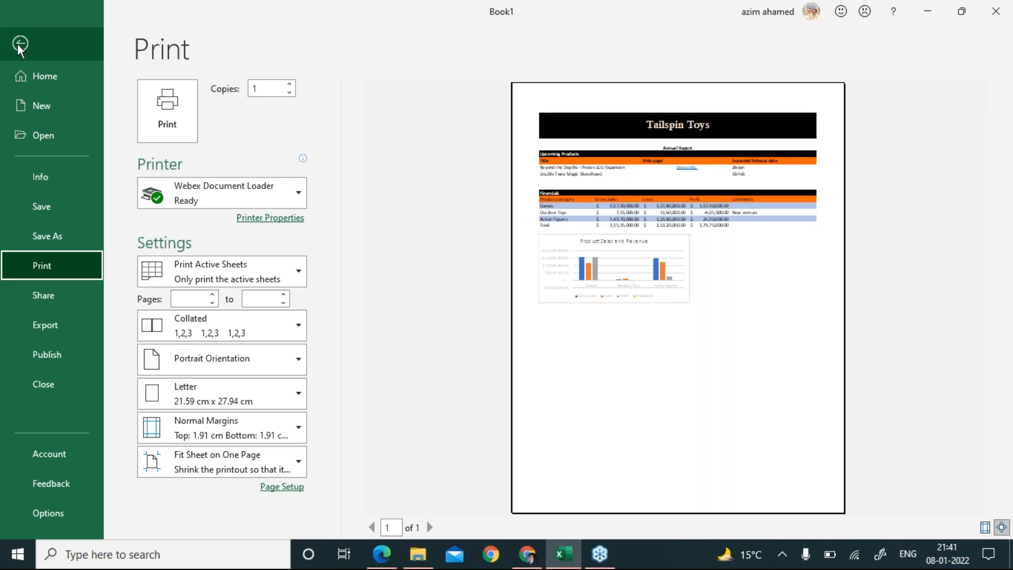
pyautogui.click(20, 44)
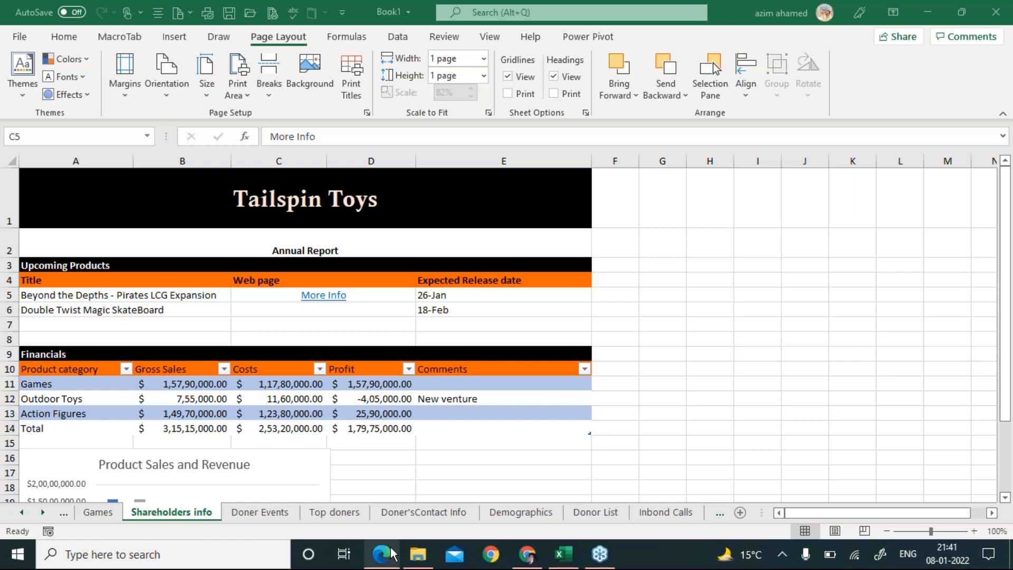
pyautogui.click(382, 561)
pyautogui.scroll(5, 398, 420)
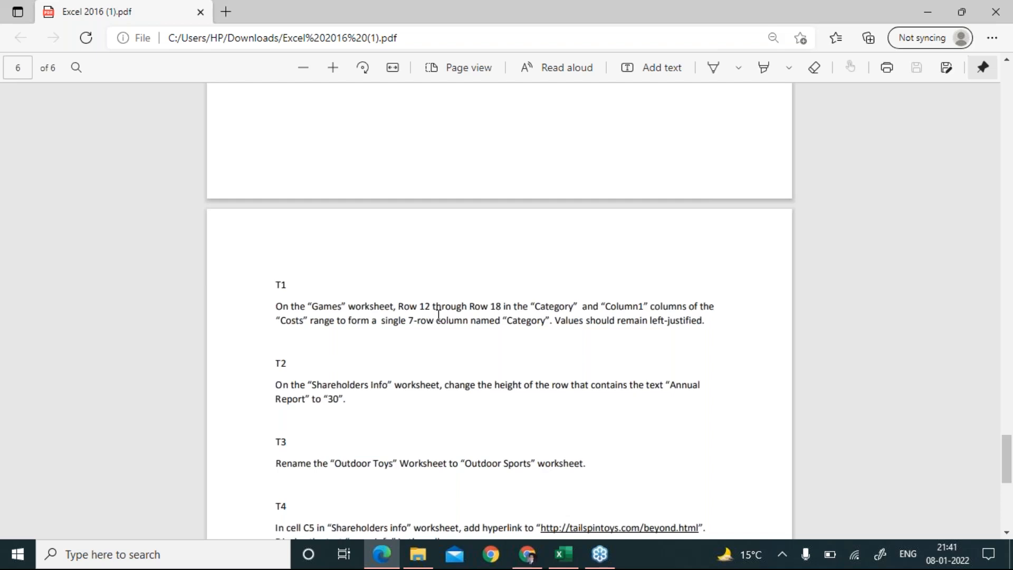
pyautogui.hotkey('alt', 'Tab')
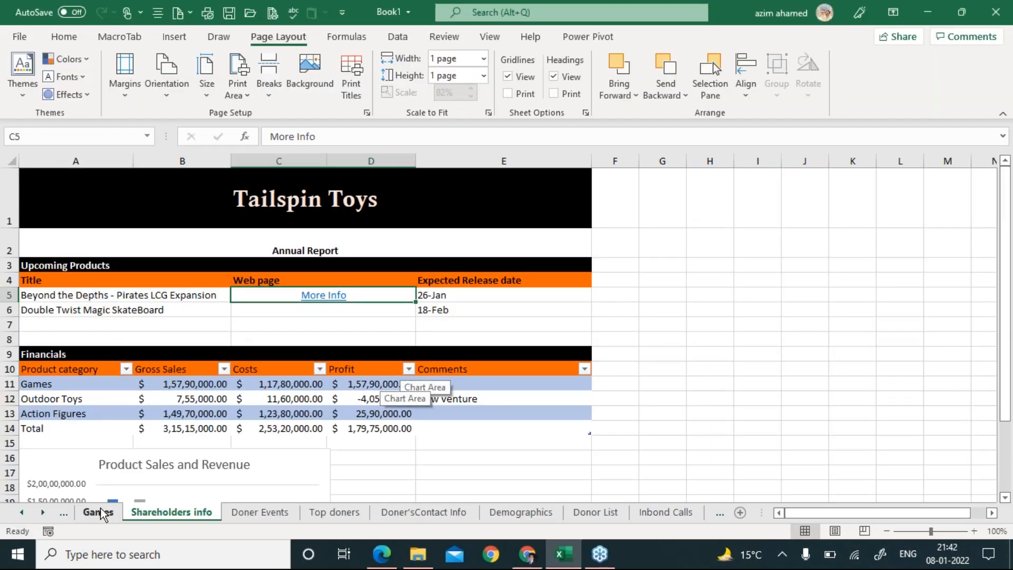
# Switch to the Games sheet and look over the Costs and Sales tables.
pyautogui.click(98, 512)
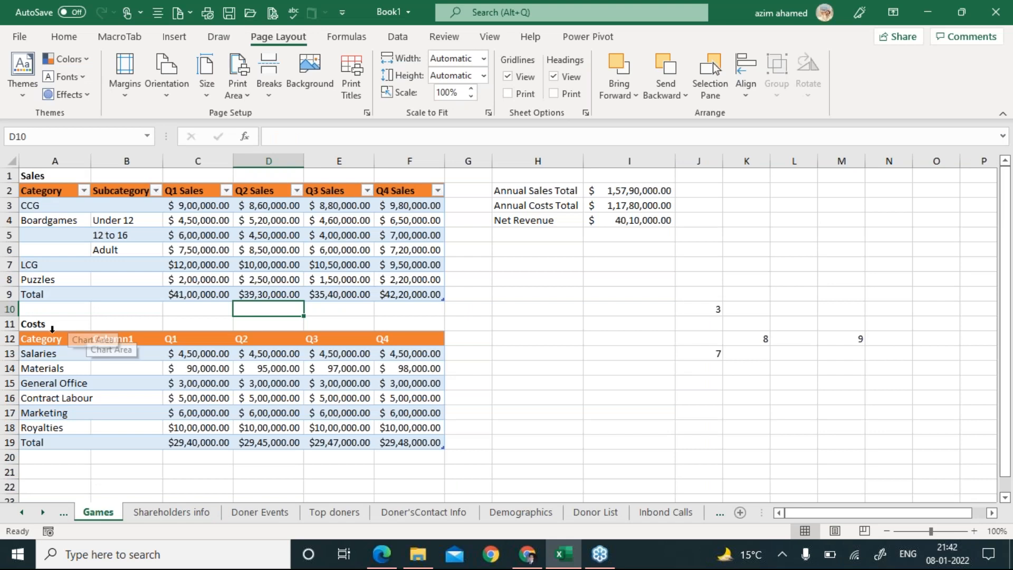
pyautogui.moveTo(40, 338); pyautogui.dragTo(412, 442)
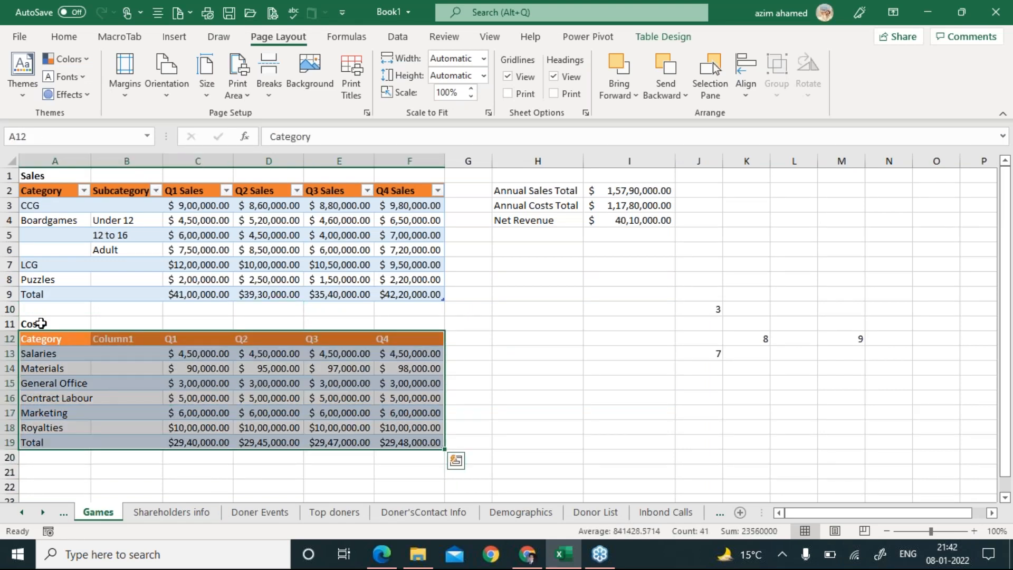
pyautogui.click(33, 323)
pyautogui.click(45, 190)
pyautogui.moveTo(48, 191); pyautogui.dragTo(417, 294)
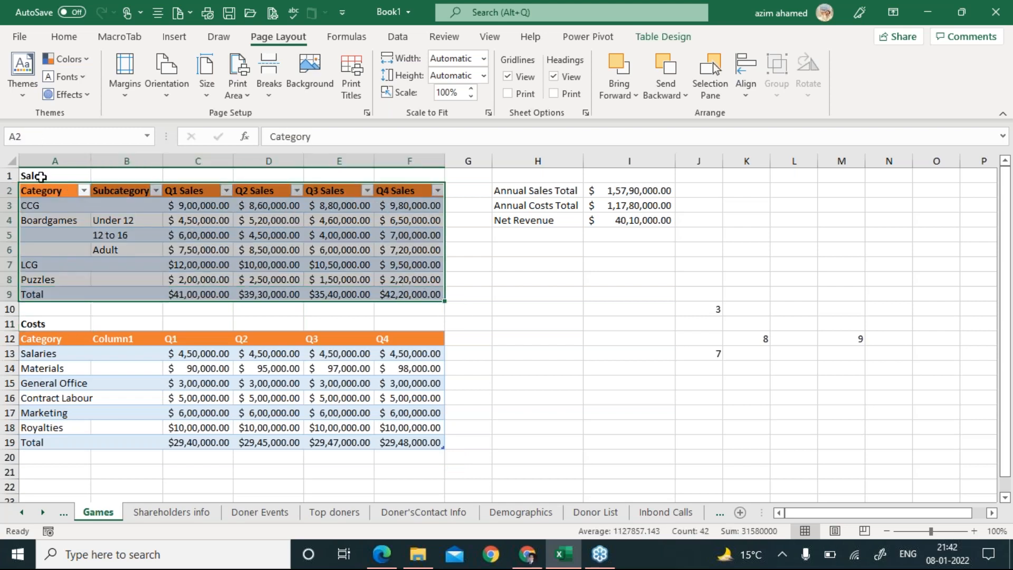
pyautogui.click(41, 176)
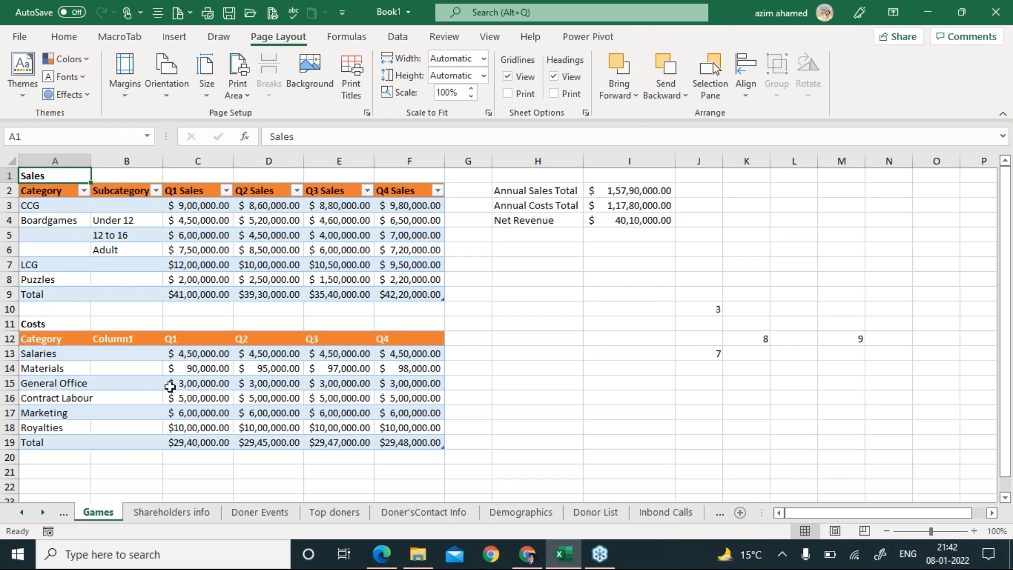
# Select the Costs rows A12:F18 while rechecking task T1 in the PDF.
pyautogui.hotkey('alt', 'Tab')
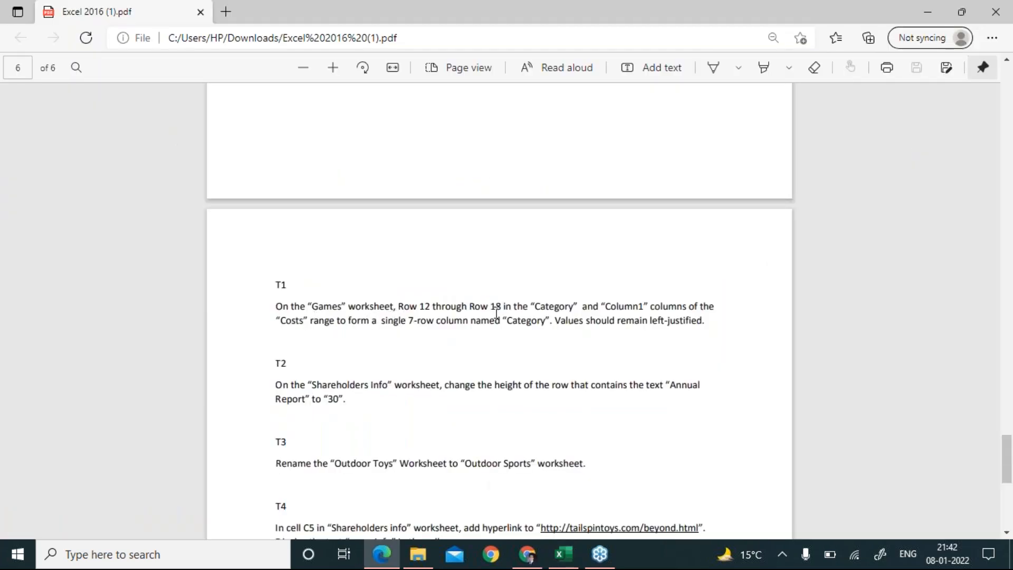
pyautogui.hotkey('alt', 'Tab')
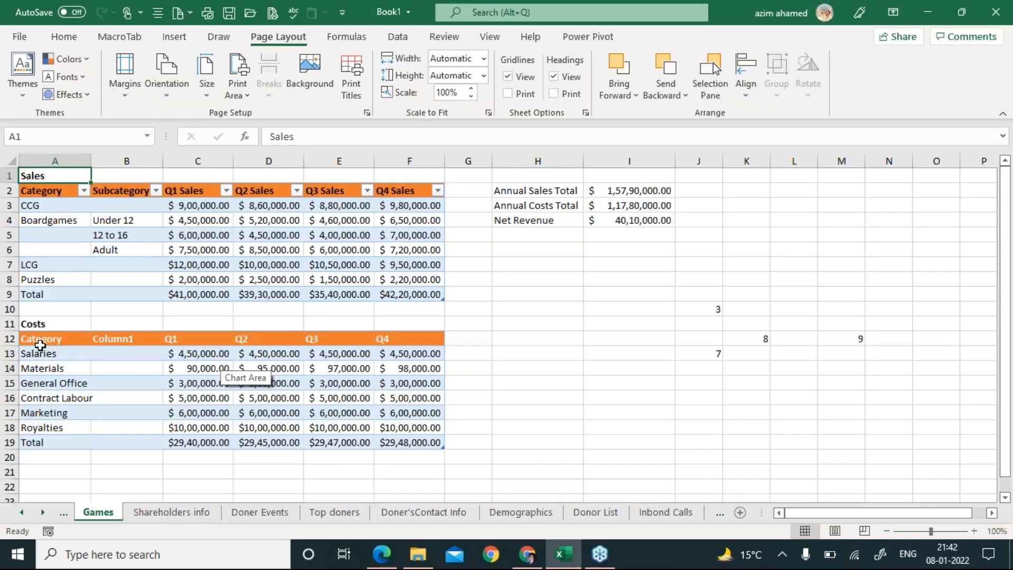
pyautogui.moveTo(37, 340); pyautogui.dragTo(33, 428)
pyautogui.hotkey('alt', 'Tab')
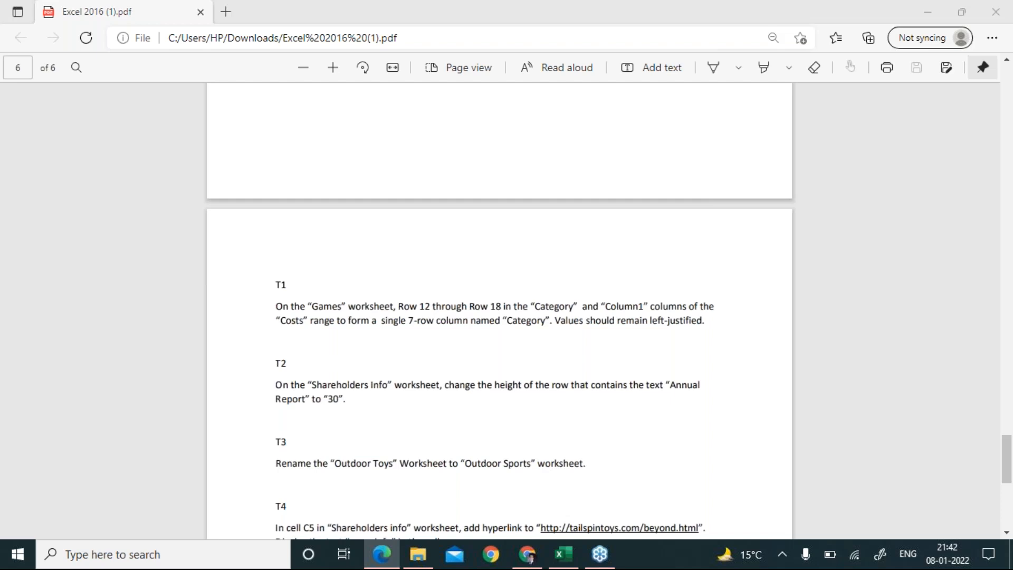
pyautogui.hotkey('alt', 'Tab')
pyautogui.hotkey('shift', 'Right')
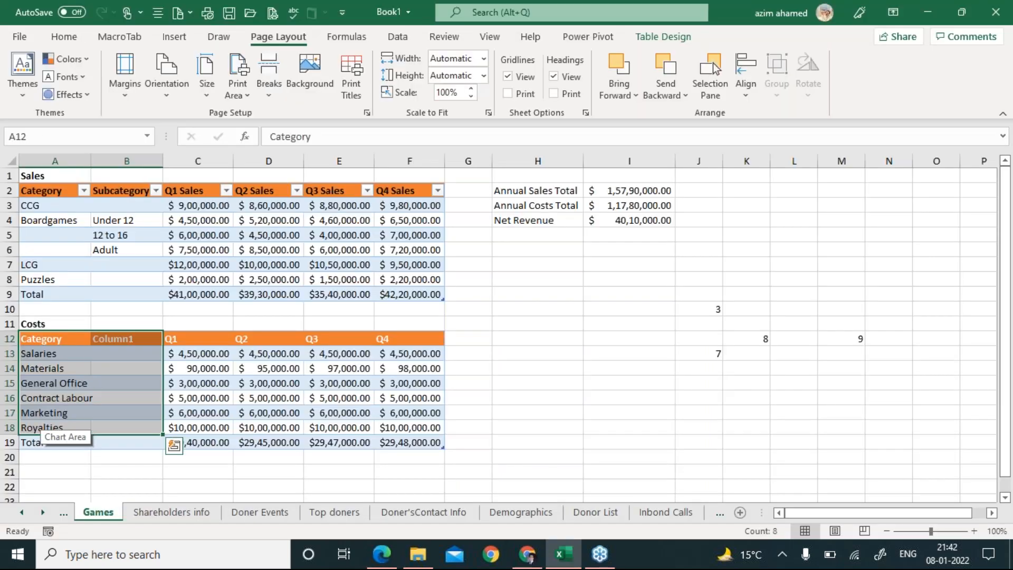
pyautogui.hotkey('alt', 'Tab')
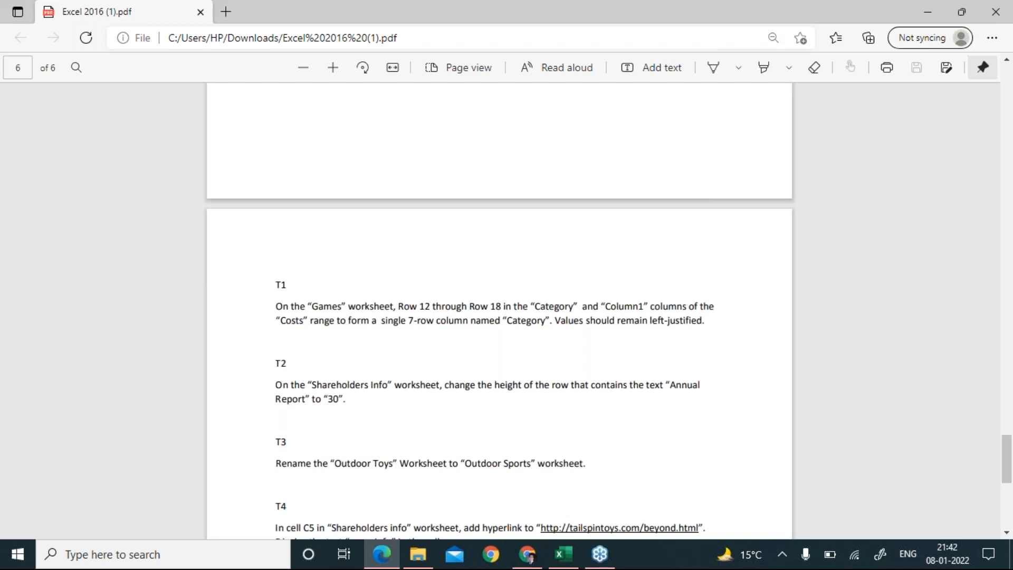
pyautogui.hotkey('alt', 'Tab')
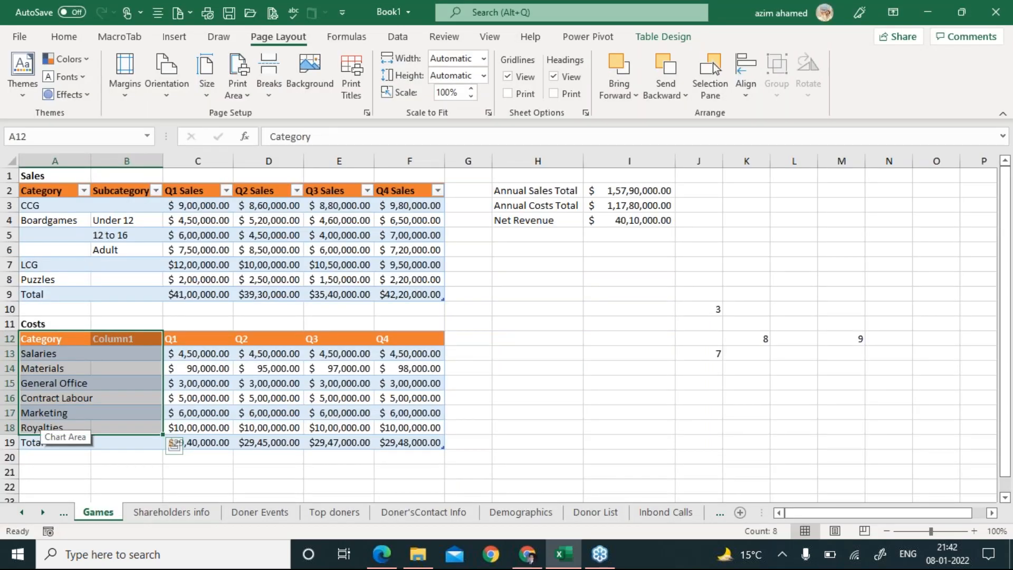
pyautogui.hotkey('shift', 'Right')
pyautogui.hotkey('shift', 'Right')
pyautogui.hotkey('shift', 'Right')
pyautogui.hotkey('shift', 'Right')
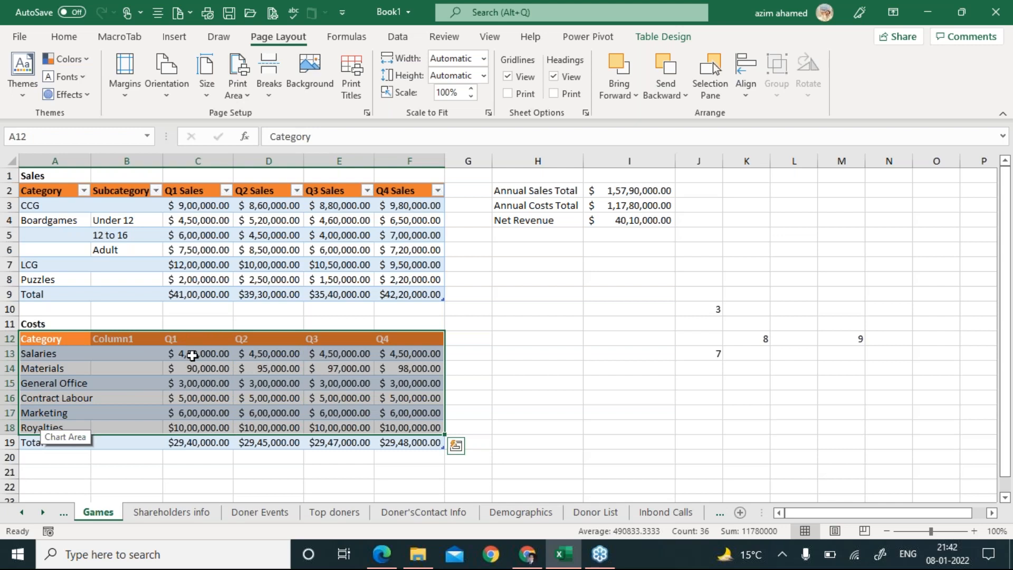
pyautogui.click(72, 46)
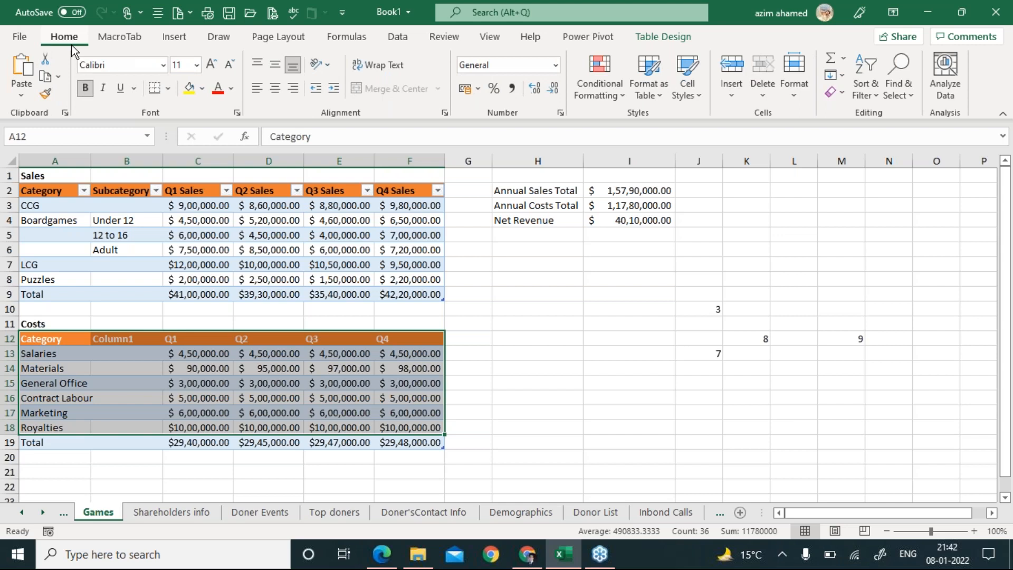
# Open the Format Cells alignment settings and review the horizontal and vertical options.
pyautogui.click(445, 113)
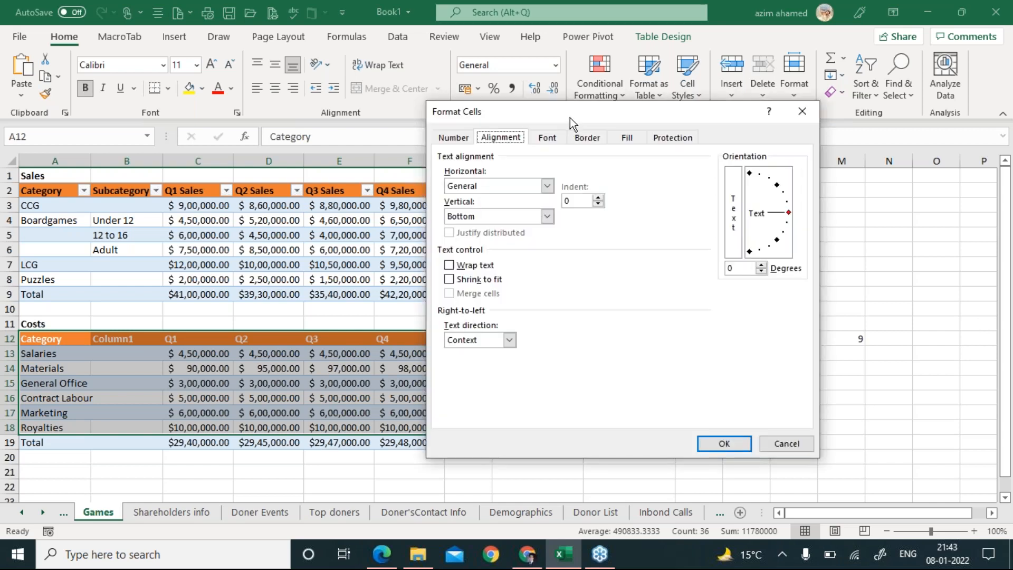
pyautogui.moveTo(595, 117); pyautogui.dragTo(611, 191)
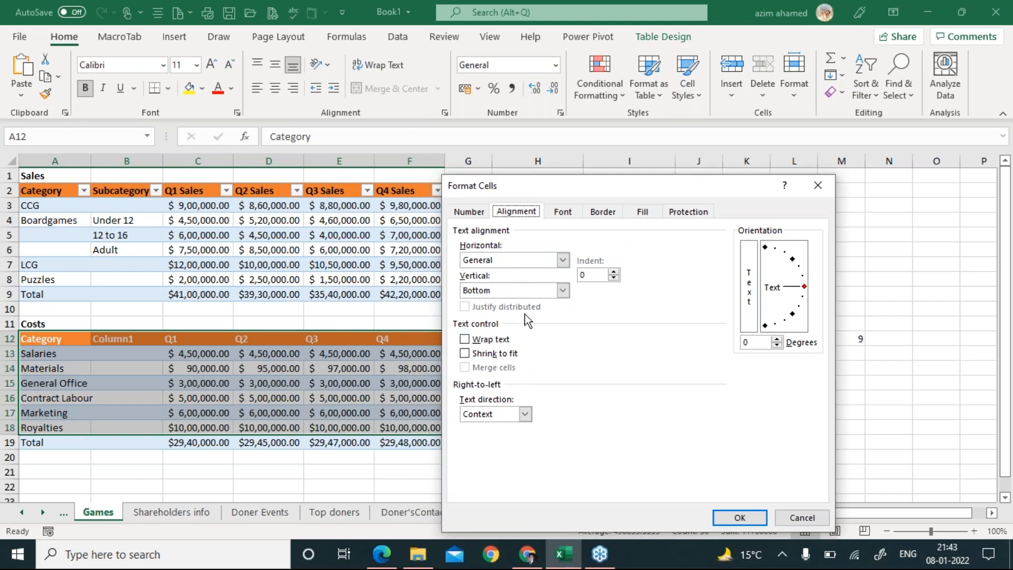
pyautogui.click(563, 259)
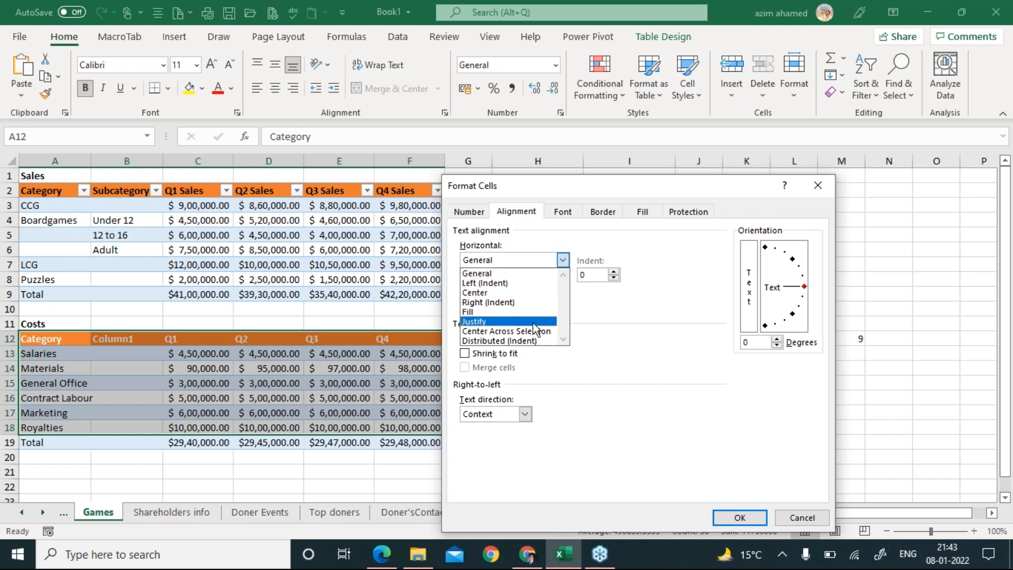
pyautogui.click(601, 309)
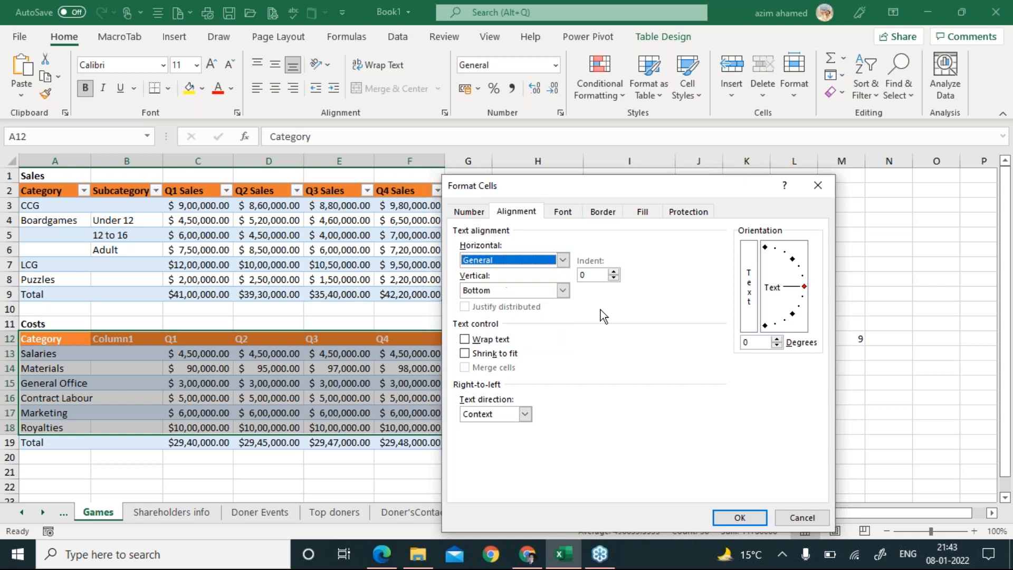
pyautogui.click(563, 291)
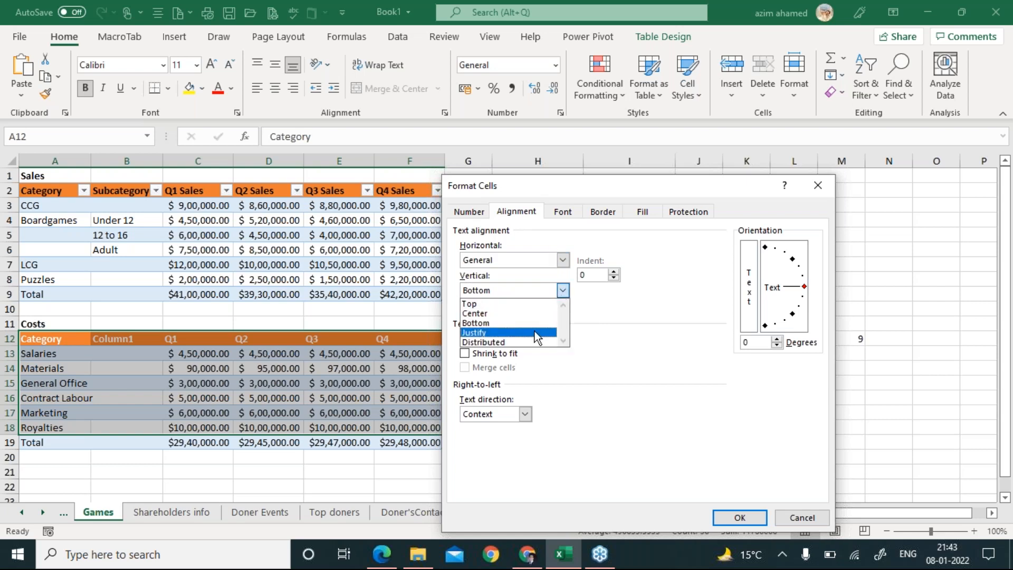
pyautogui.click(598, 309)
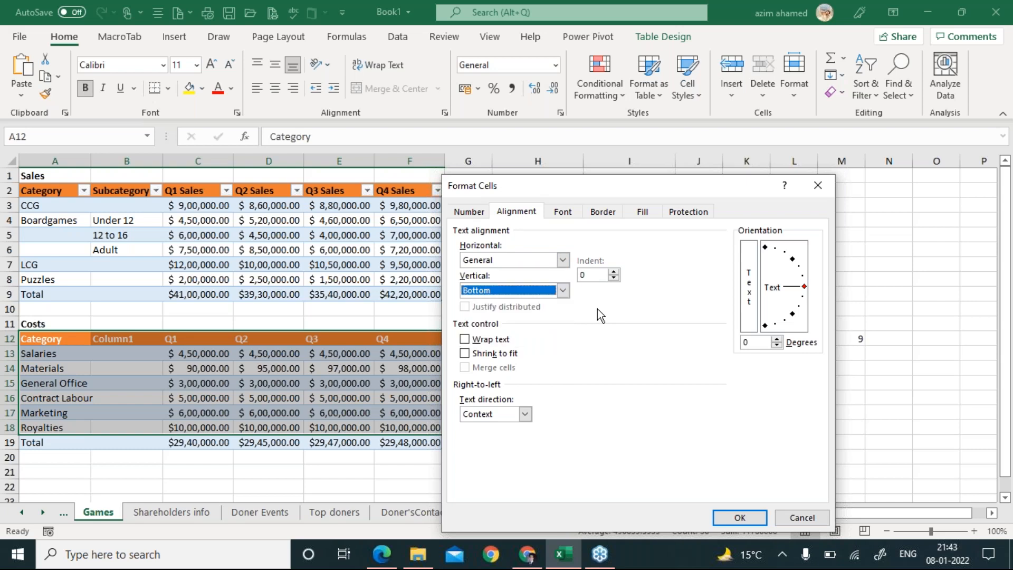
pyautogui.hotkey('alt', 'Tab')
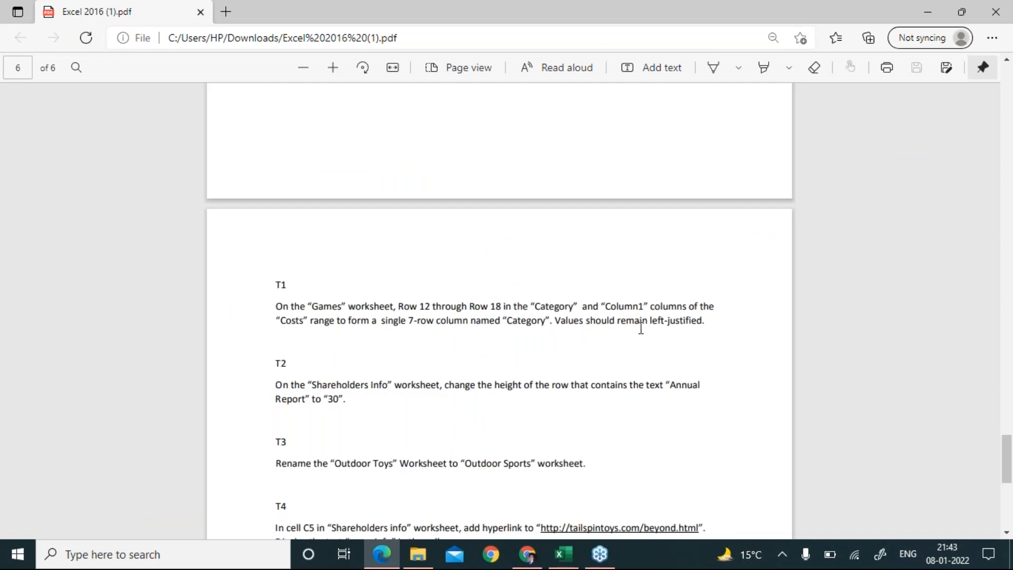
pyautogui.hotkey('alt', 'Tab')
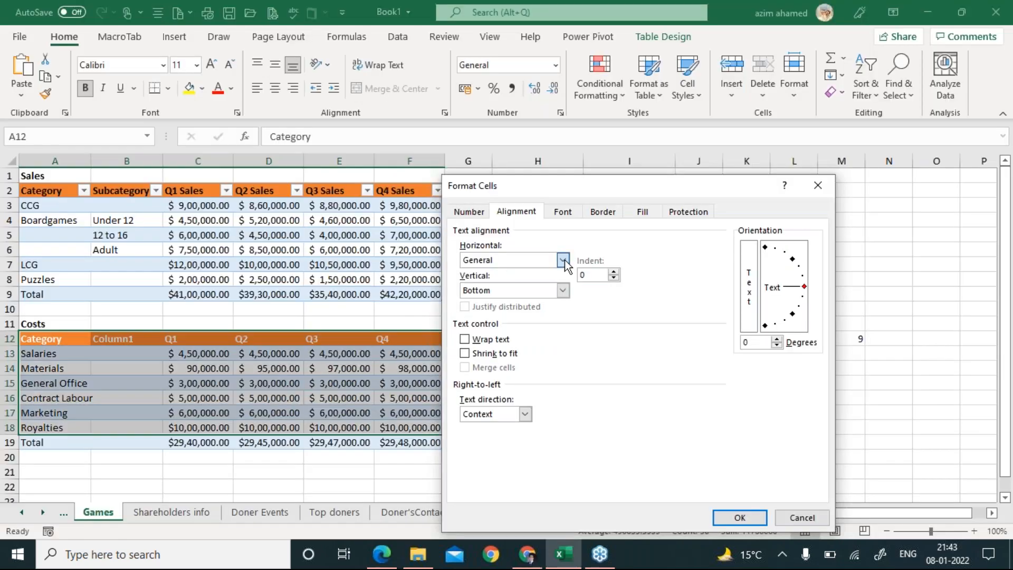
# Apply Left (Indent) horizontal and Justify vertical alignment, then undo the change.
pyautogui.click(562, 259)
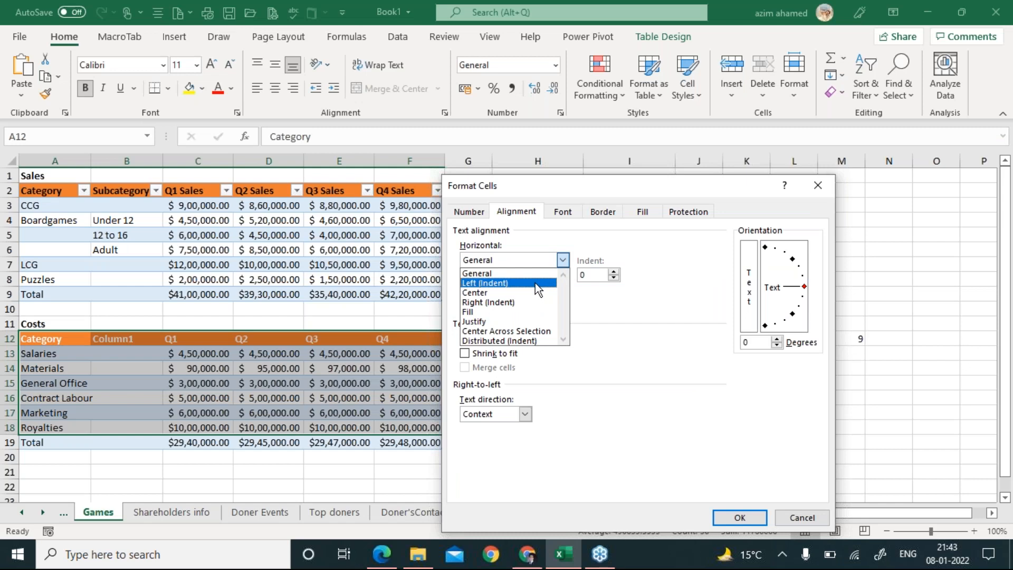
pyautogui.click(535, 283)
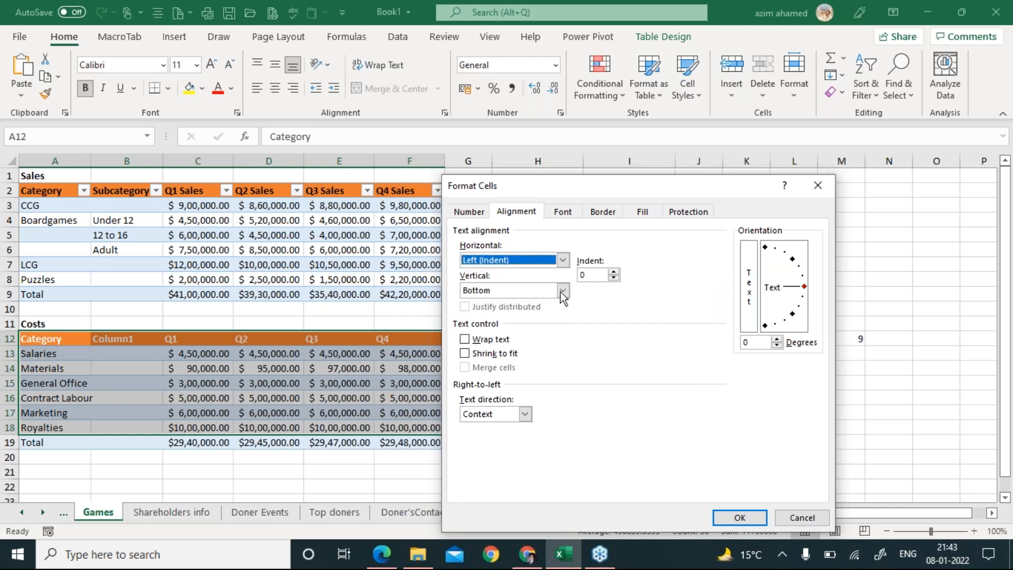
pyautogui.click(562, 290)
pyautogui.click(534, 333)
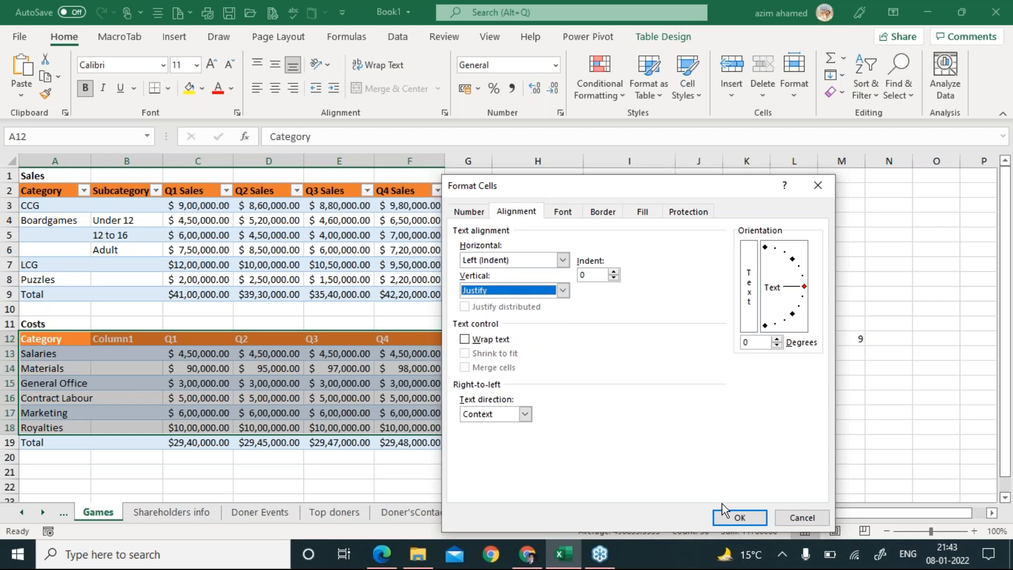
pyautogui.click(737, 519)
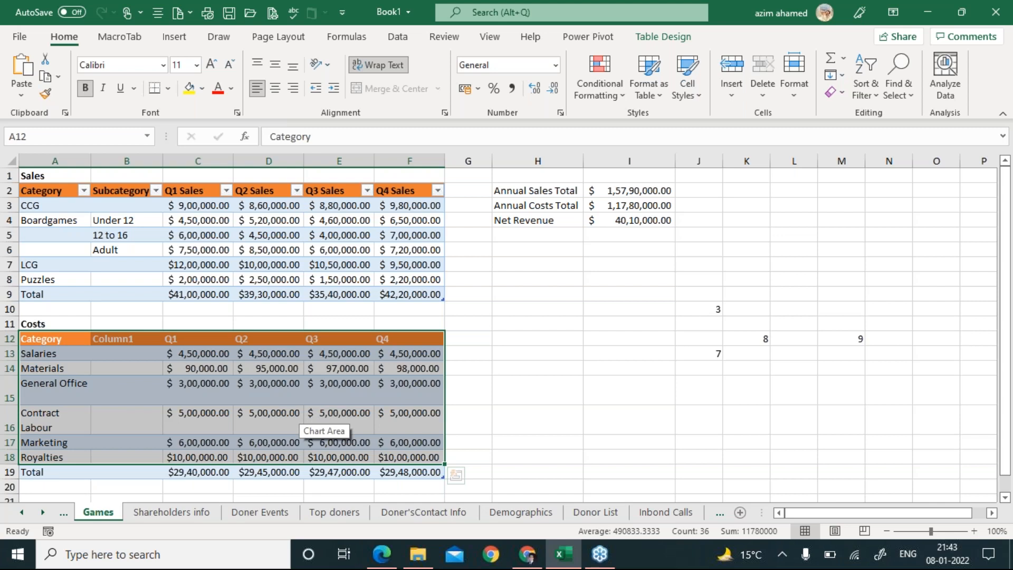
pyautogui.hotkey('ctrl', 'z')
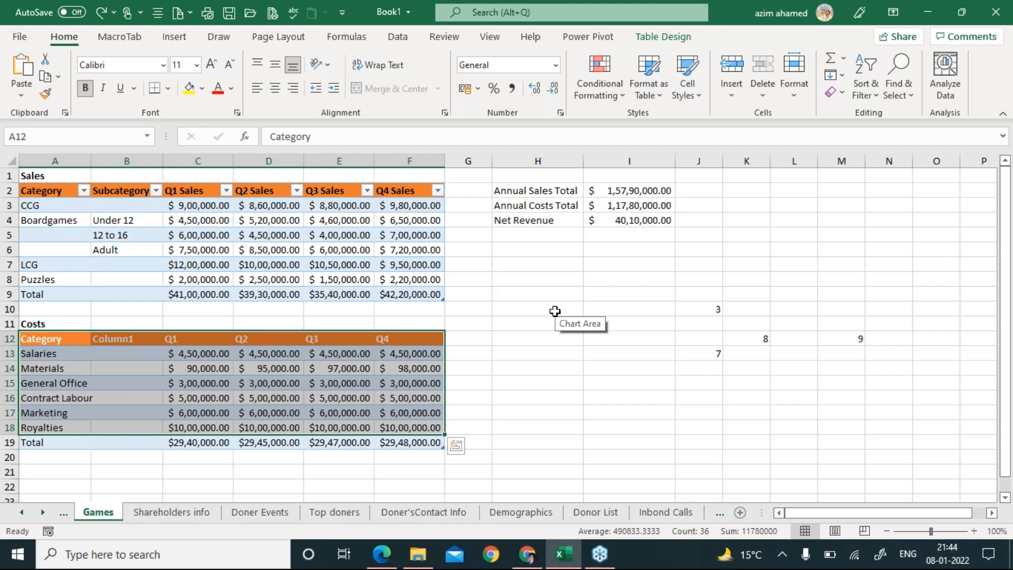
pyautogui.click(837, 81)
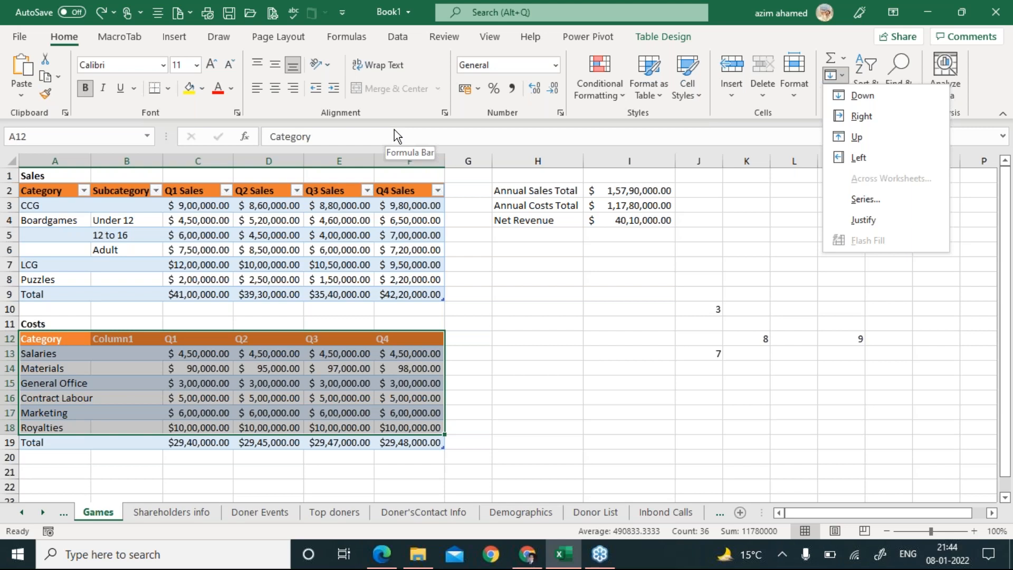
# Choose Left (Indent) and vertical Justify in Format Cells, then cancel without applying.
pyautogui.click(444, 113)
pyautogui.click(445, 113)
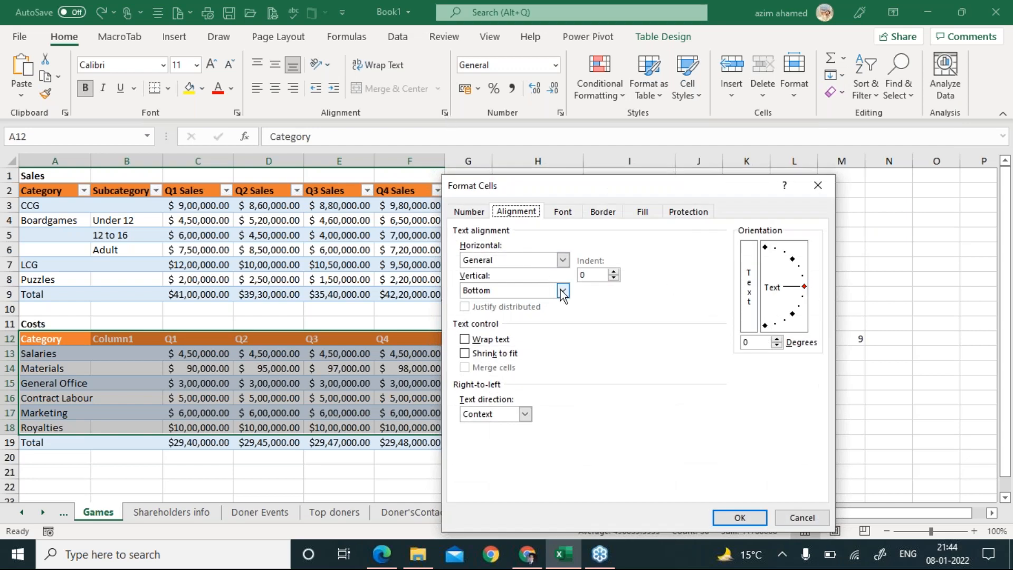
pyautogui.click(562, 260)
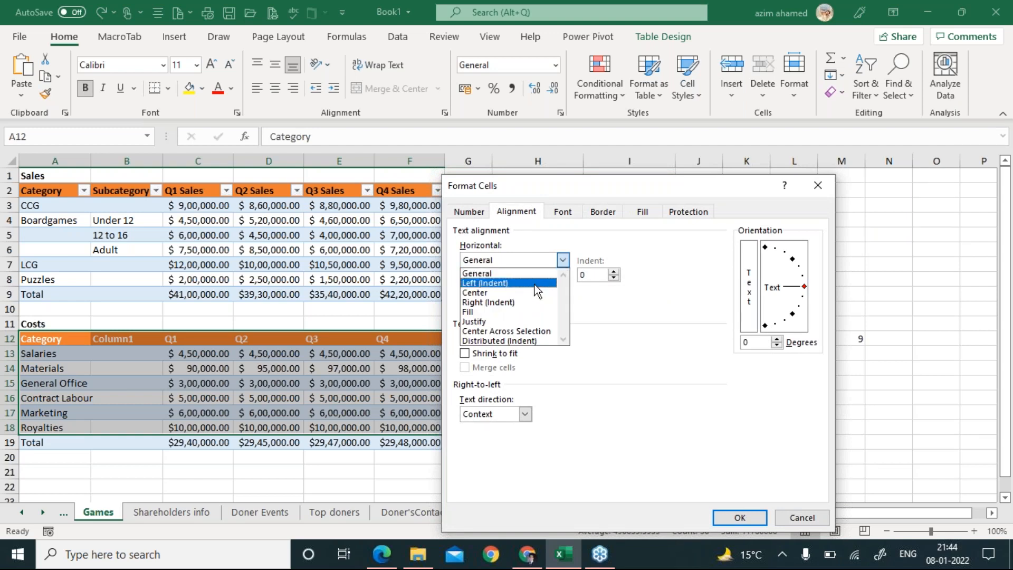
pyautogui.click(534, 284)
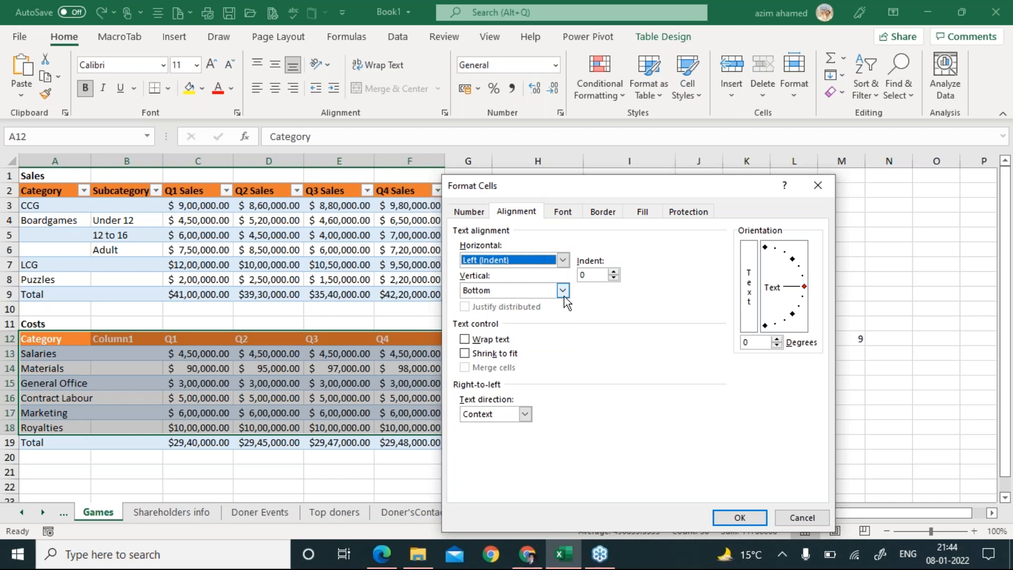
pyautogui.click(563, 293)
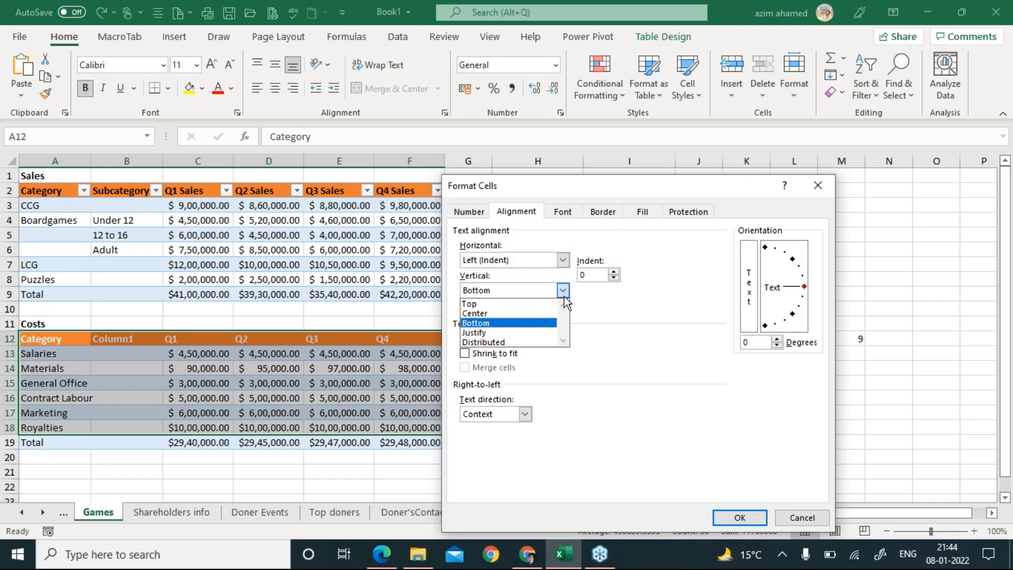
pyautogui.click(538, 332)
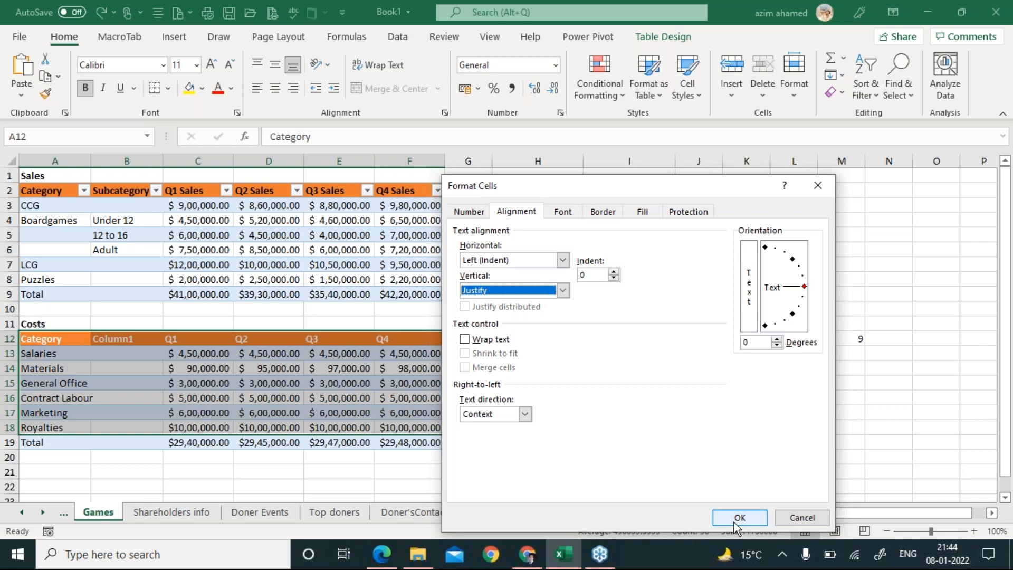
pyautogui.click(802, 518)
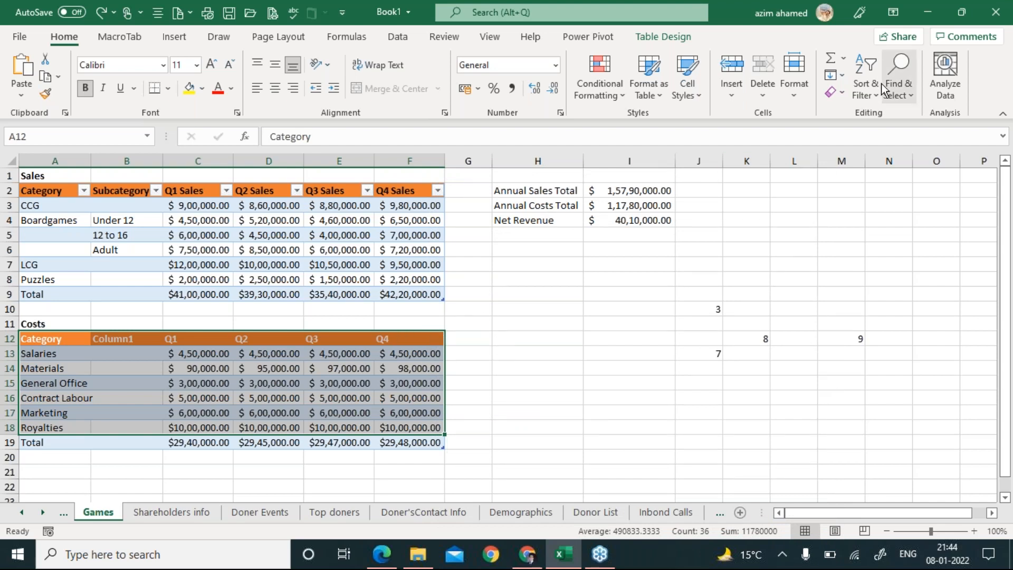
pyautogui.click(837, 78)
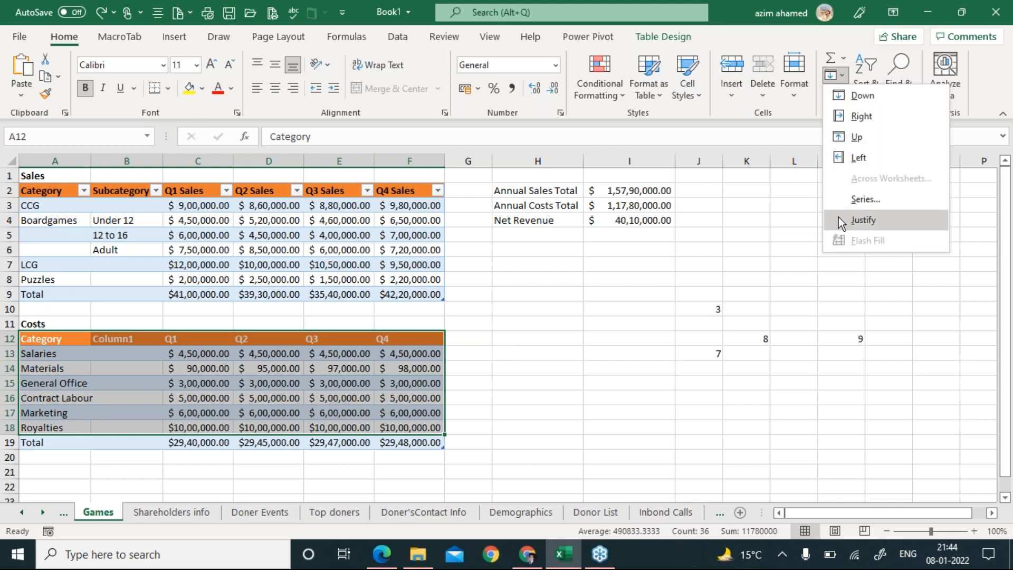
pyautogui.click(720, 266)
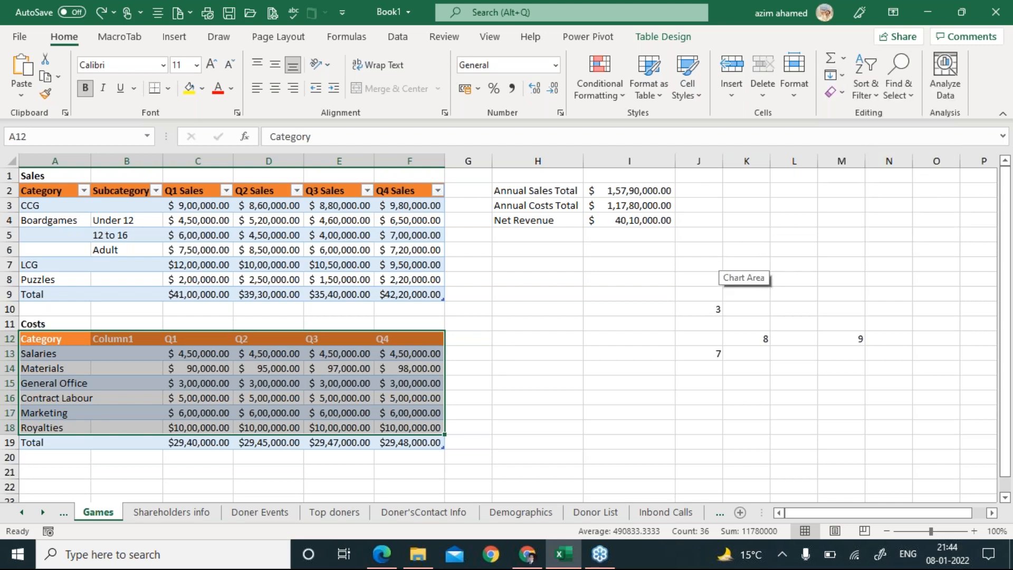
pyautogui.click(805, 251)
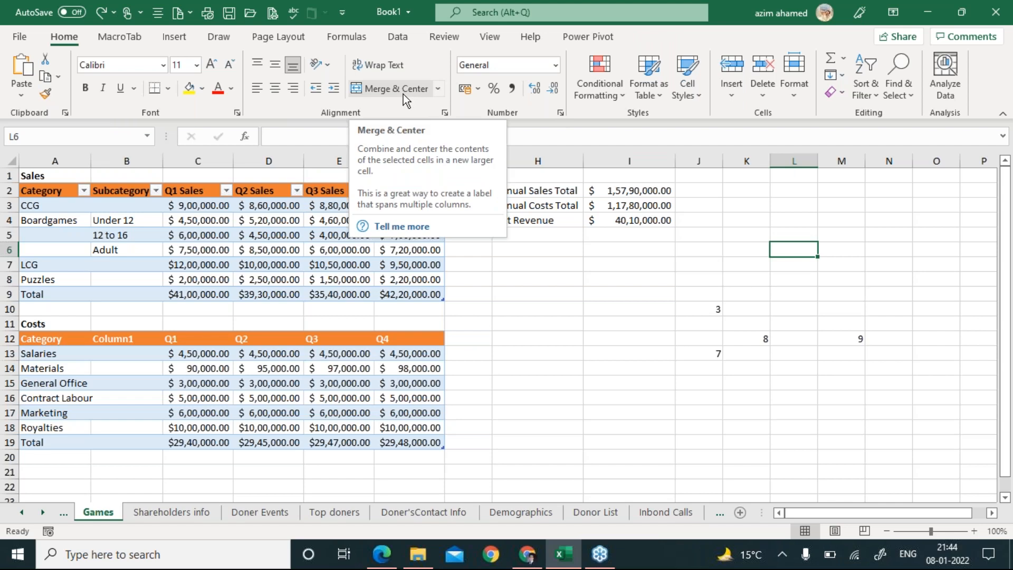
pyautogui.click(66, 338)
pyautogui.moveTo(309, 412); pyautogui.dragTo(417, 428)
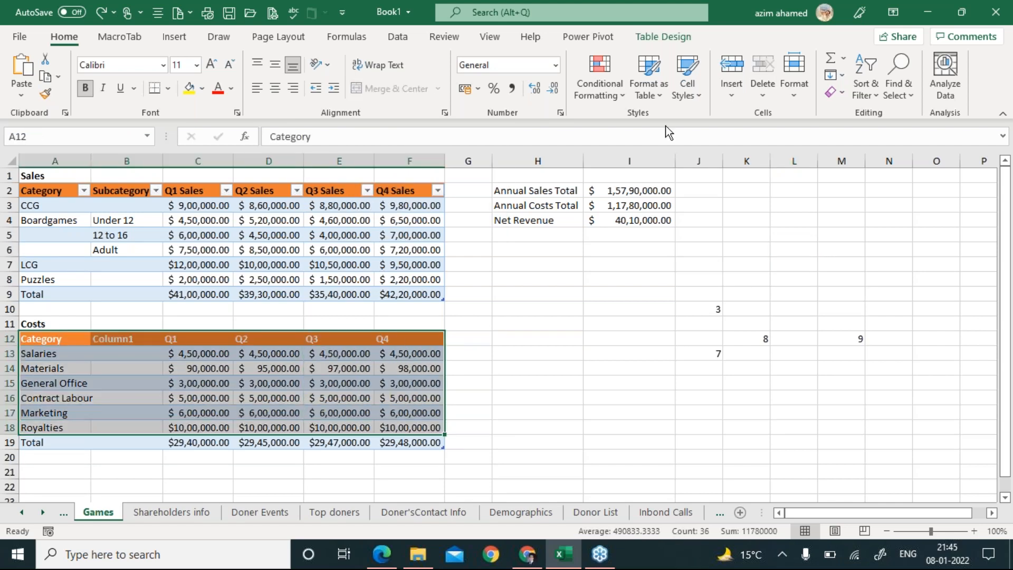
pyautogui.click(375, 170)
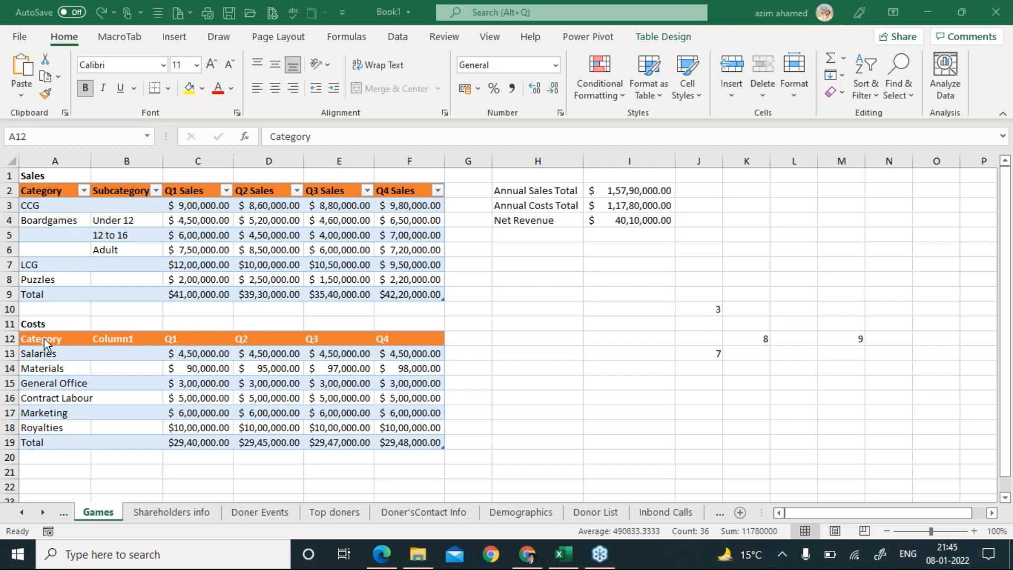
# Reselect A12:F18 and give it Left (Indent) horizontal and Justify vertical alignment.
pyautogui.moveTo(43, 339); pyautogui.dragTo(444, 427)
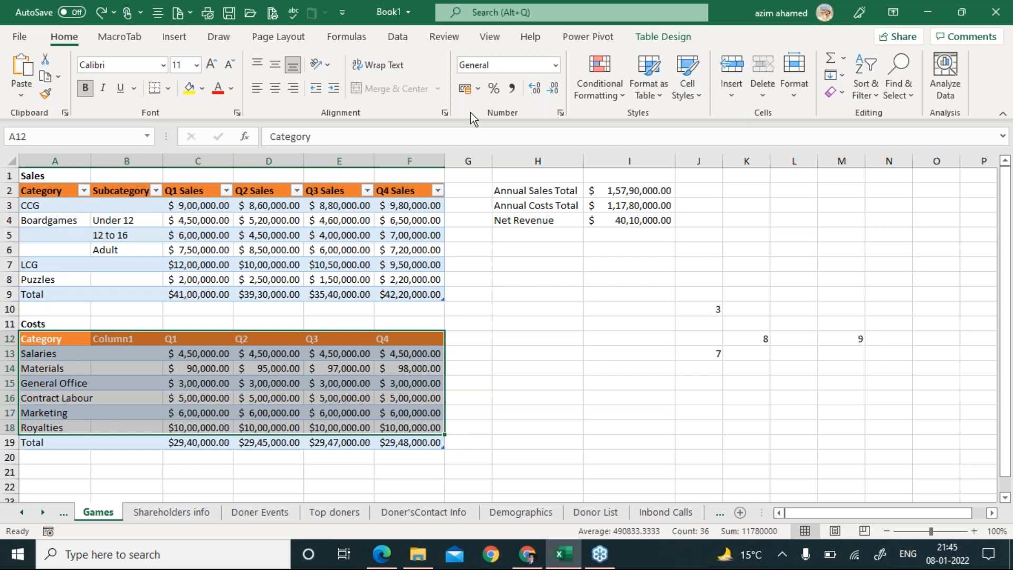
pyautogui.click(445, 114)
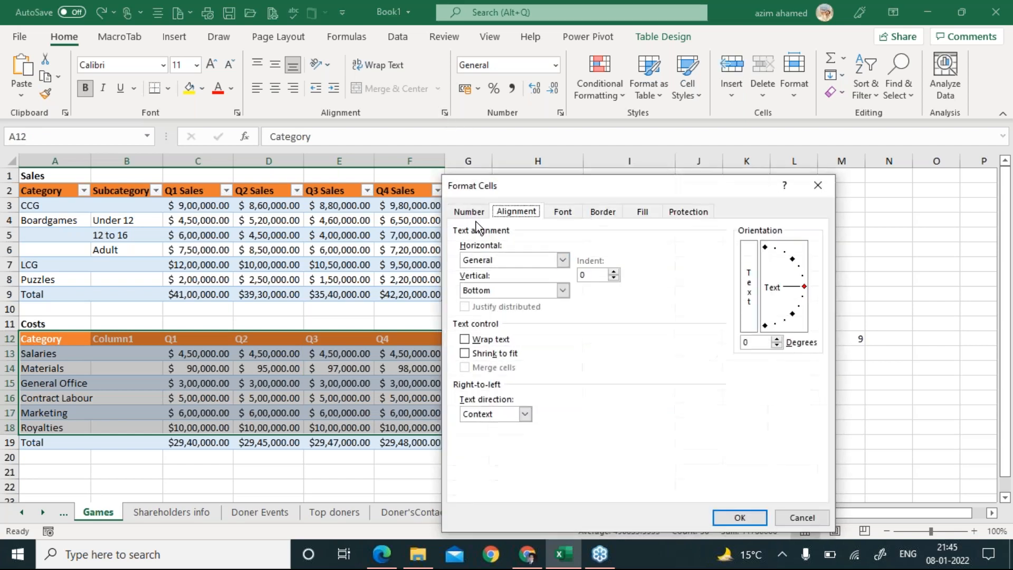
pyautogui.click(511, 260)
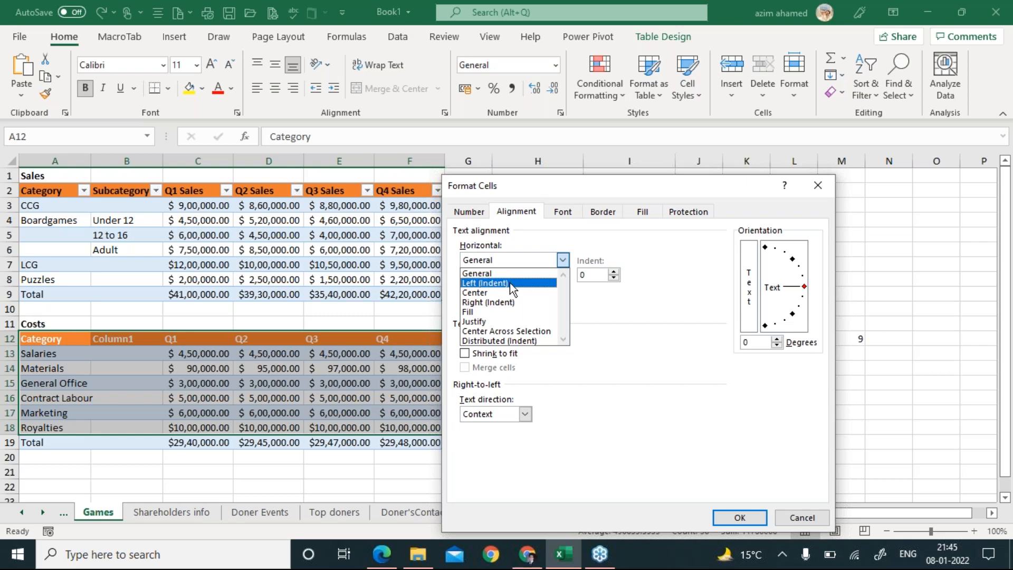
pyautogui.click(509, 283)
pyautogui.click(521, 294)
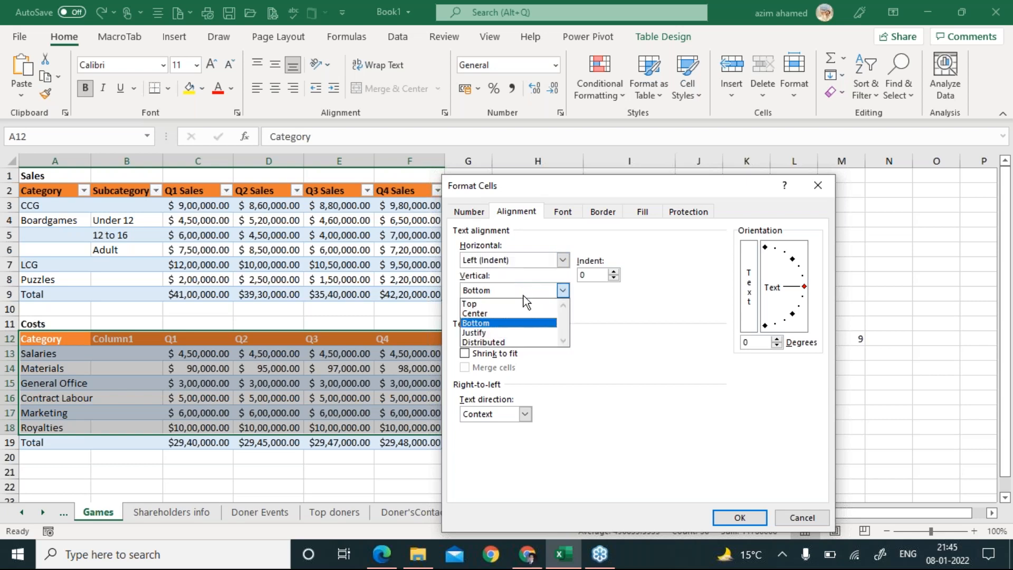
pyautogui.click(515, 337)
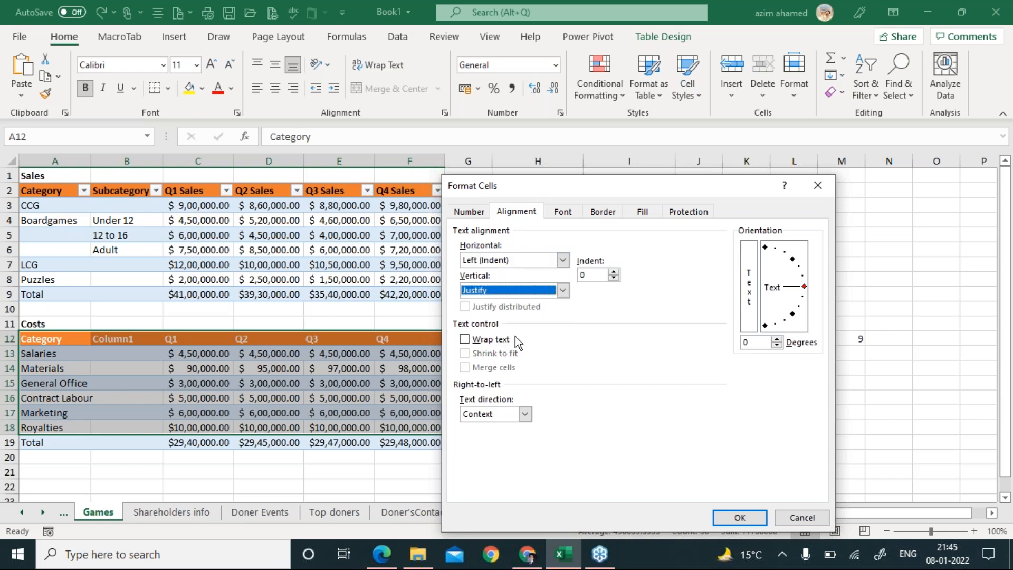
pyautogui.click(730, 517)
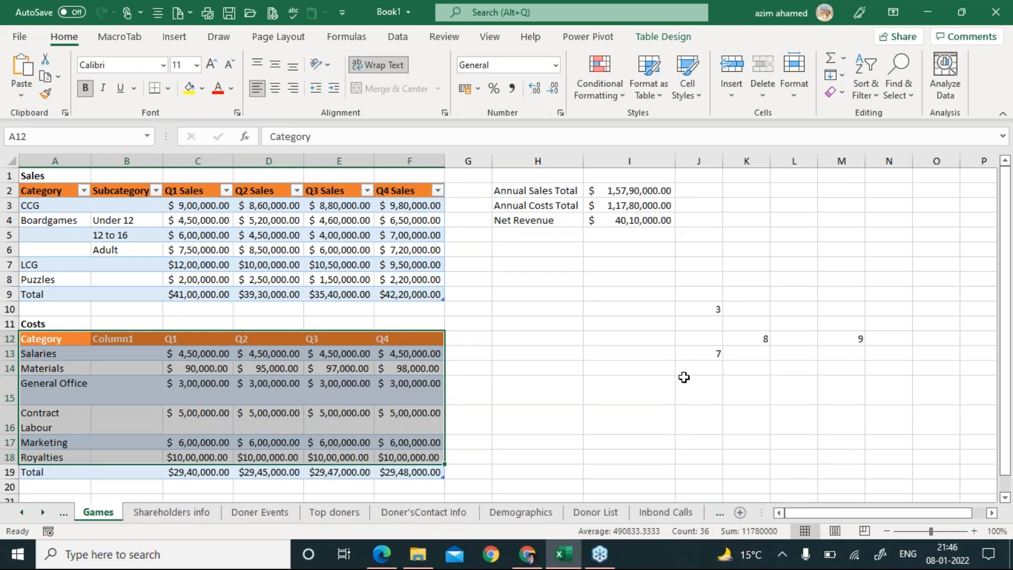
# Delete the stray numbers in J10:M15 and select cell K7.
pyautogui.moveTo(712, 308); pyautogui.dragTo(855, 380)
pyautogui.press('Delete')
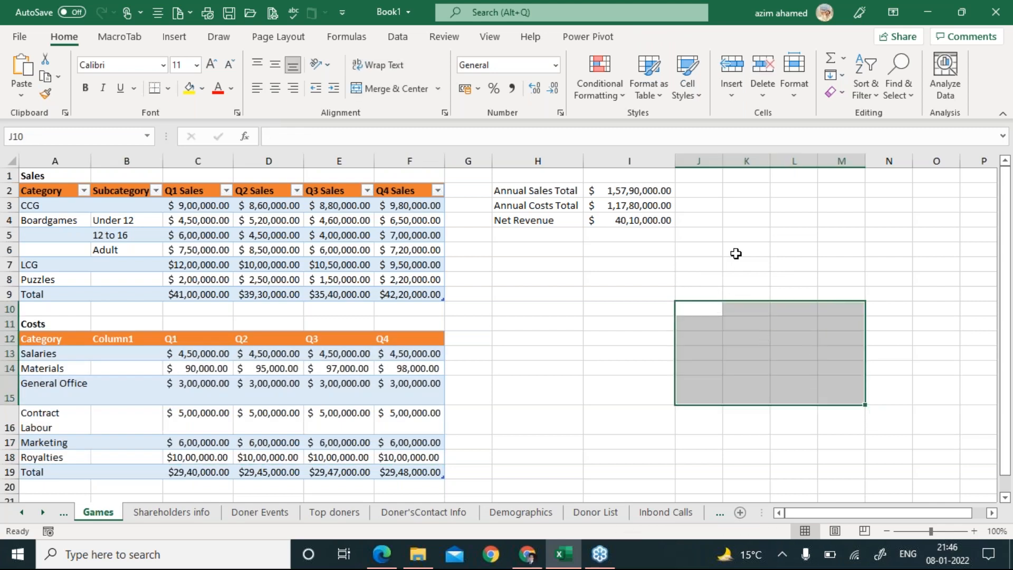
pyautogui.click(737, 263)
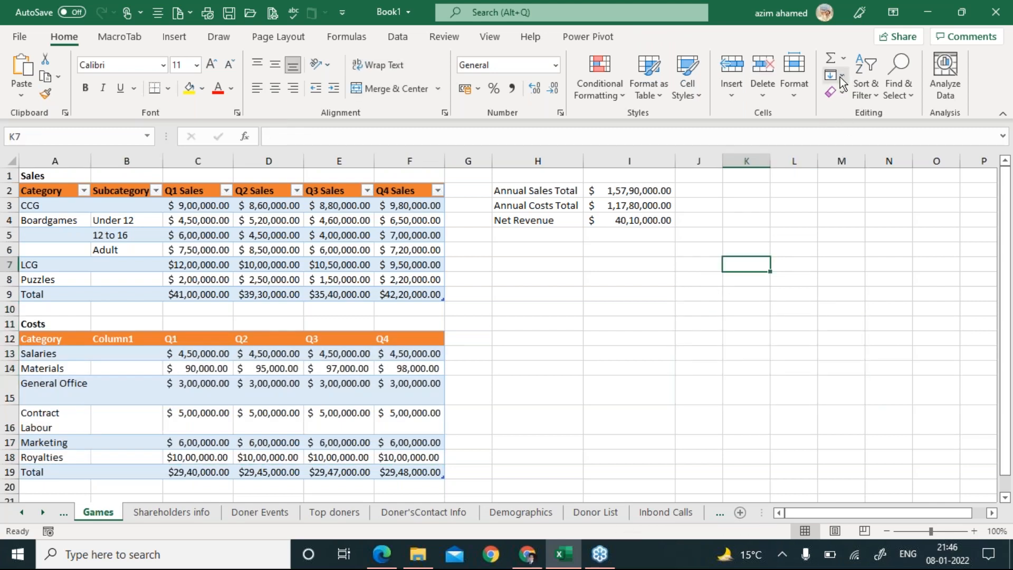
pyautogui.click(840, 77)
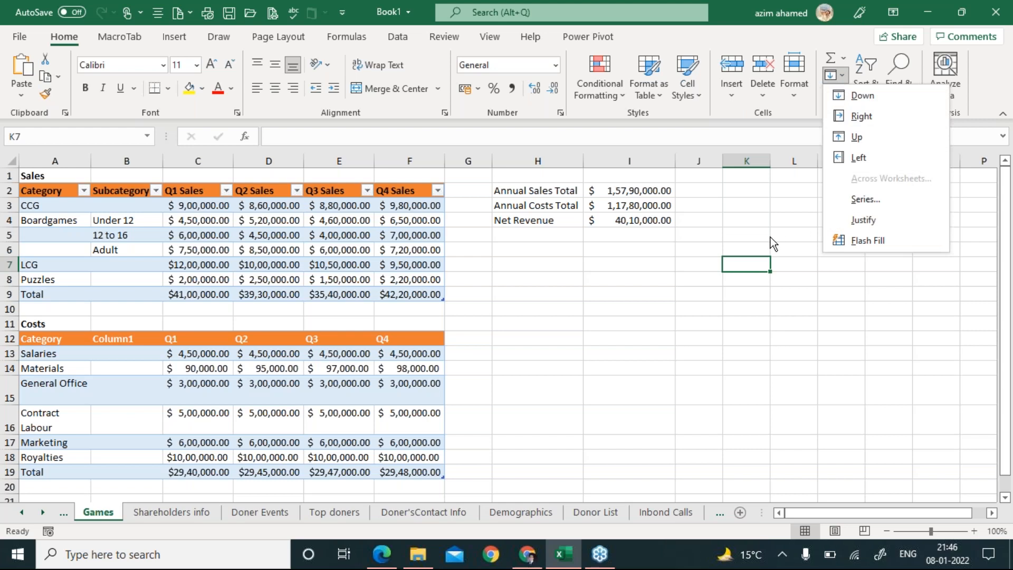
pyautogui.click(759, 263)
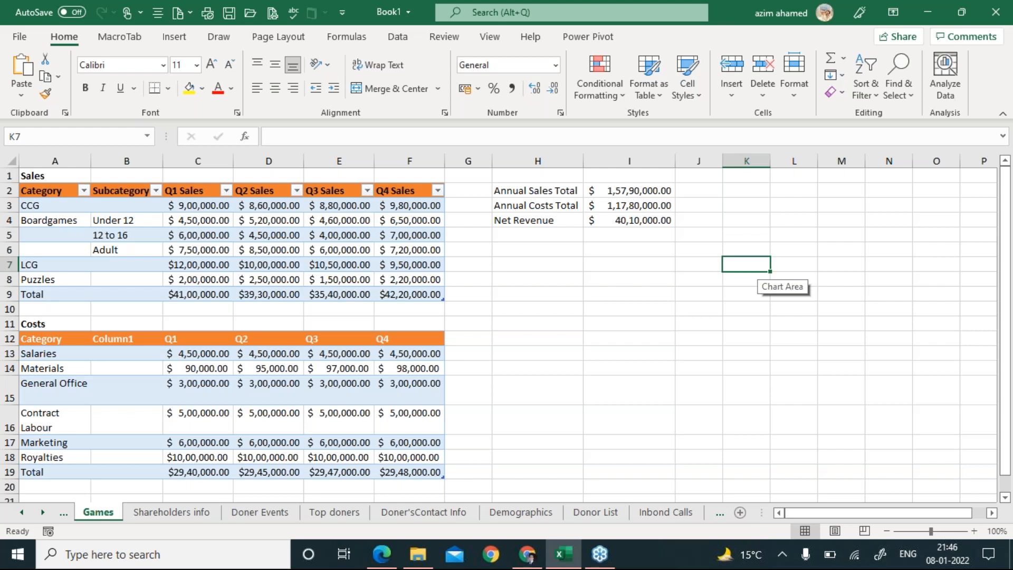
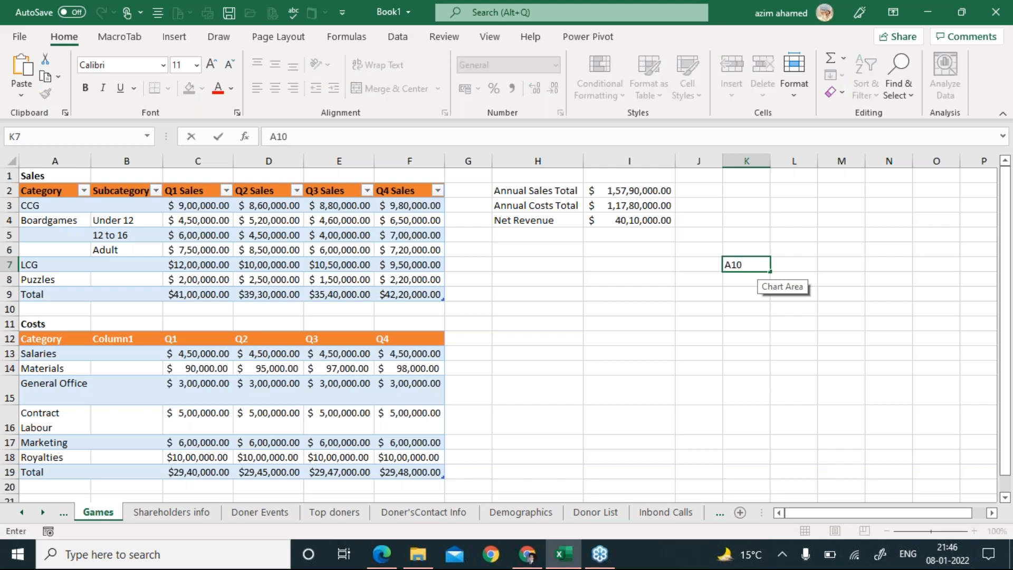
# Enter the five postal address lines into cells K7 through K11.
pyautogui.press('Return')
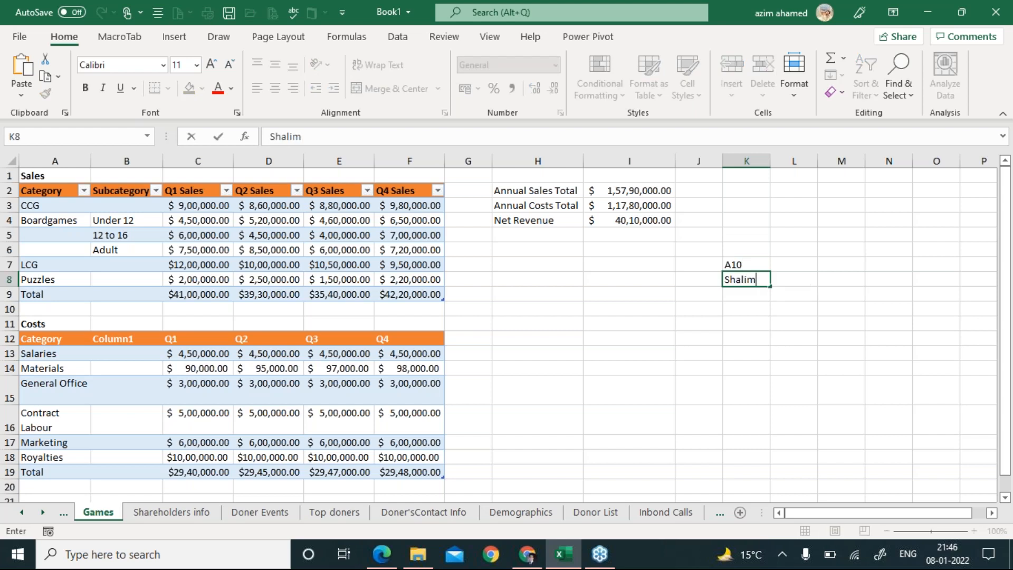
pyautogui.press('Return')
pyautogui.press('Return')
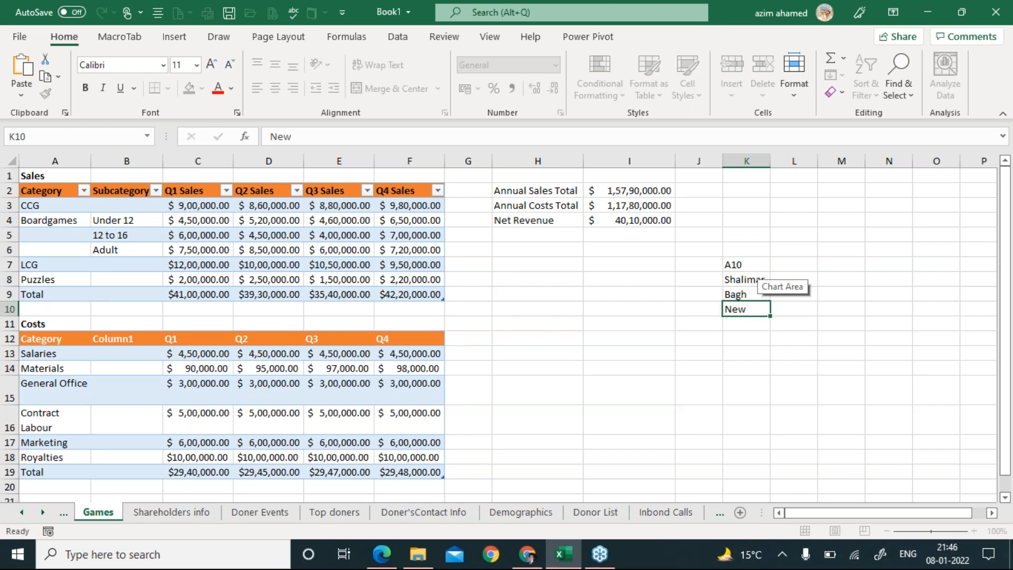
pyautogui.press('Return')
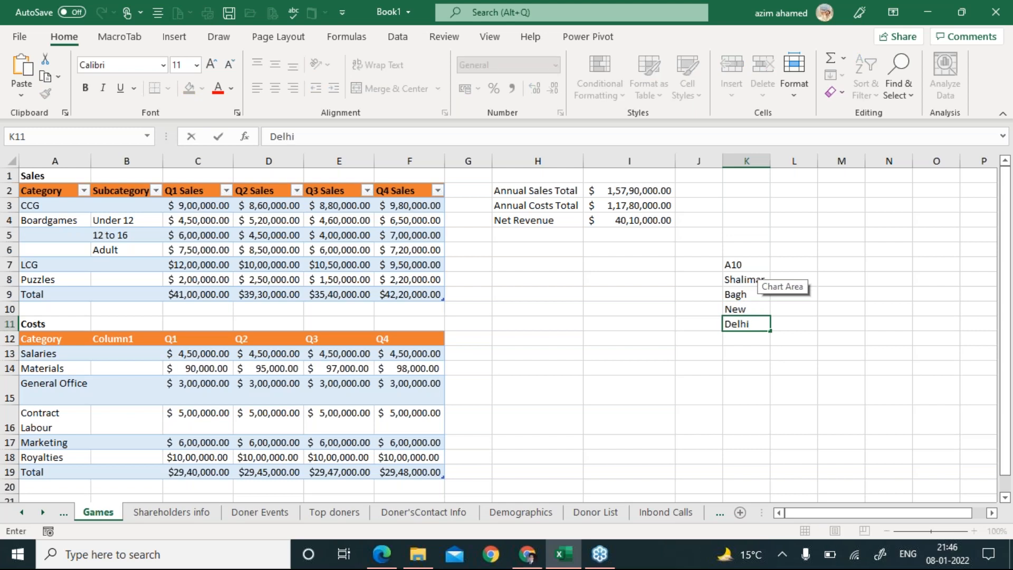
pyautogui.press('Return')
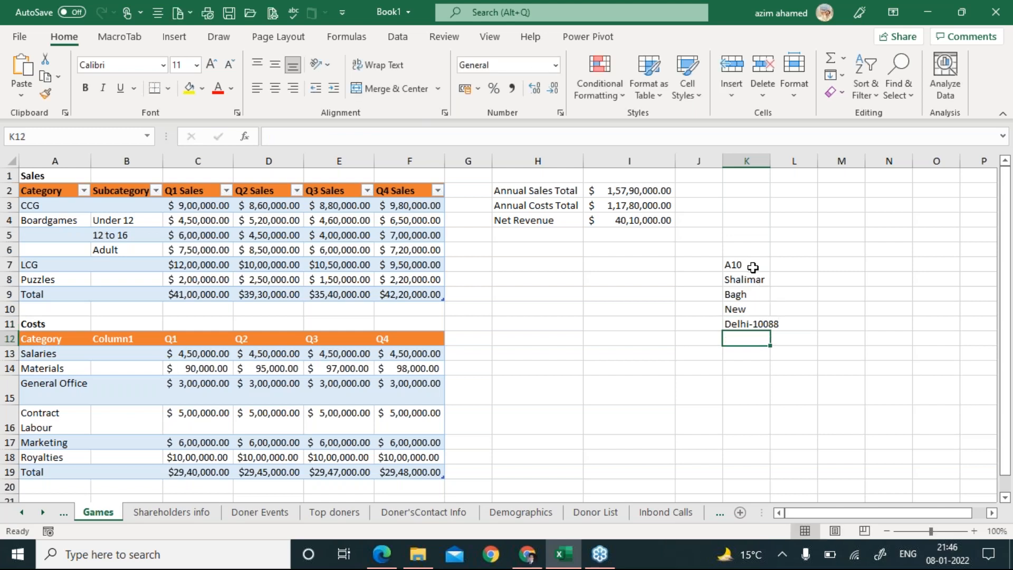
# Select the address cells K7:K11 and attempt to merge them.
pyautogui.click(752, 265)
pyautogui.moveTo(750, 265); pyautogui.dragTo(750, 324)
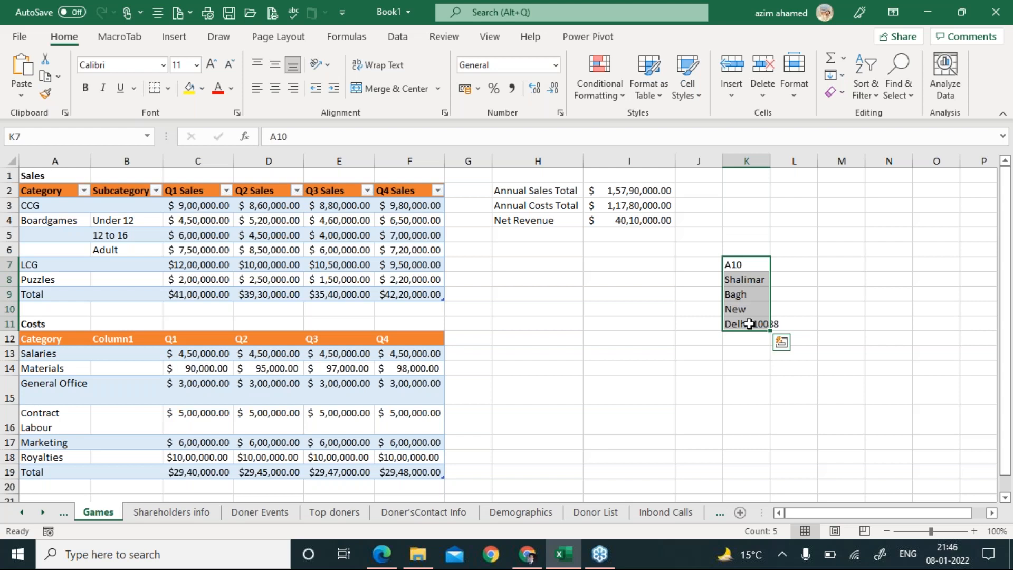
pyautogui.press('Escape')
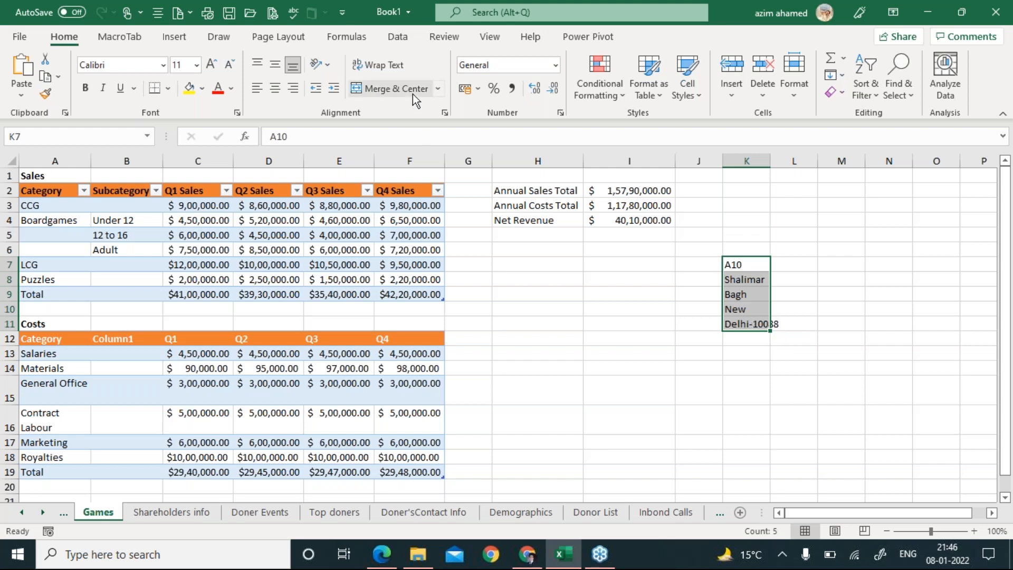
pyautogui.click(413, 94)
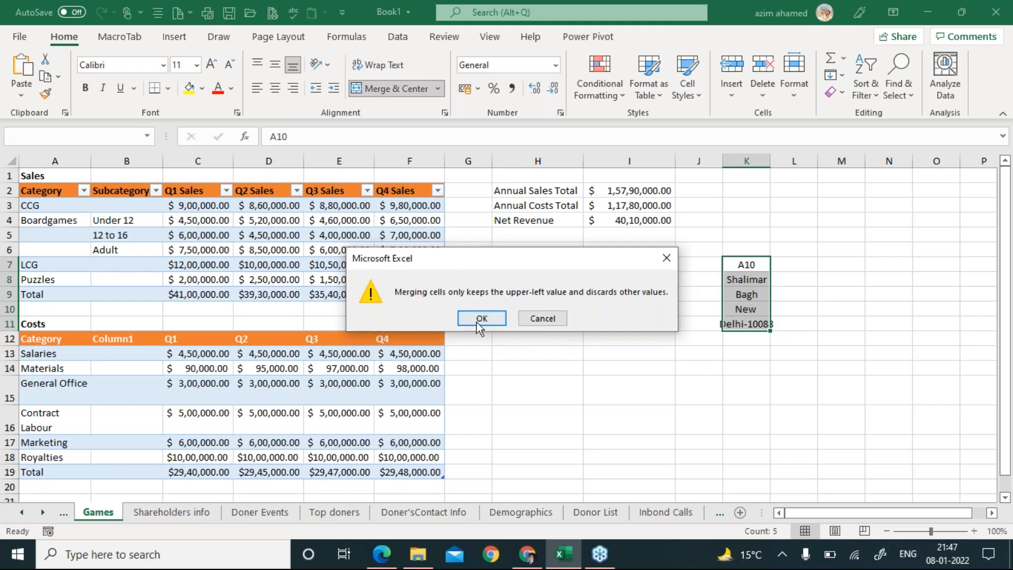
pyautogui.click(483, 318)
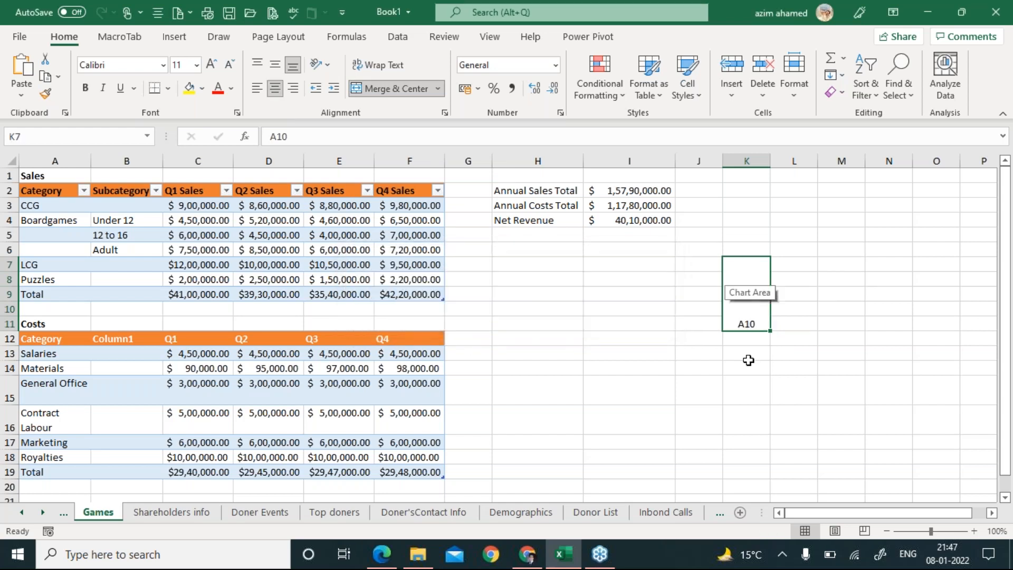
pyautogui.hotkey('ctrl', 'z')
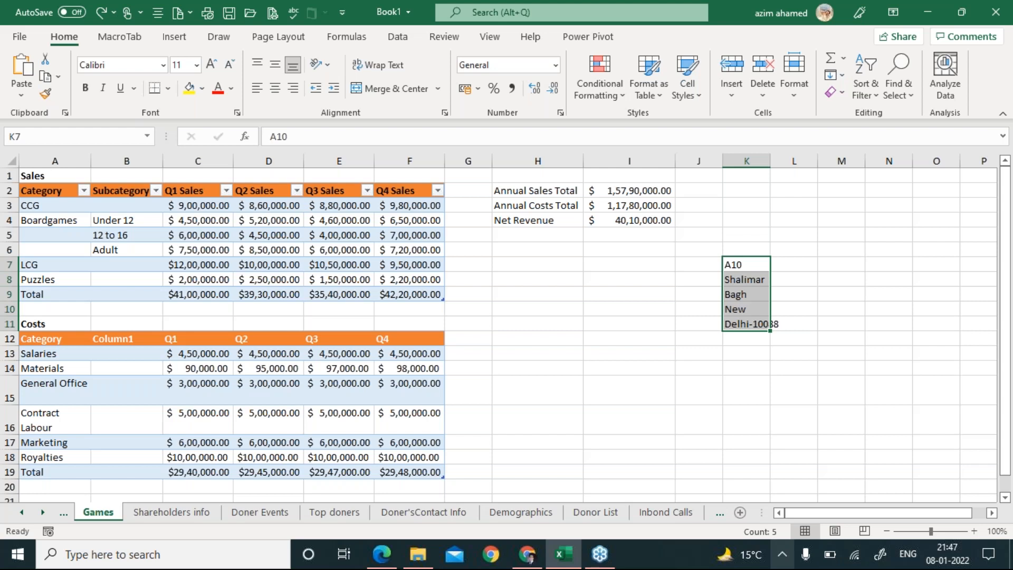
pyautogui.click(992, 513)
pyautogui.click(991, 513)
pyautogui.click(991, 512)
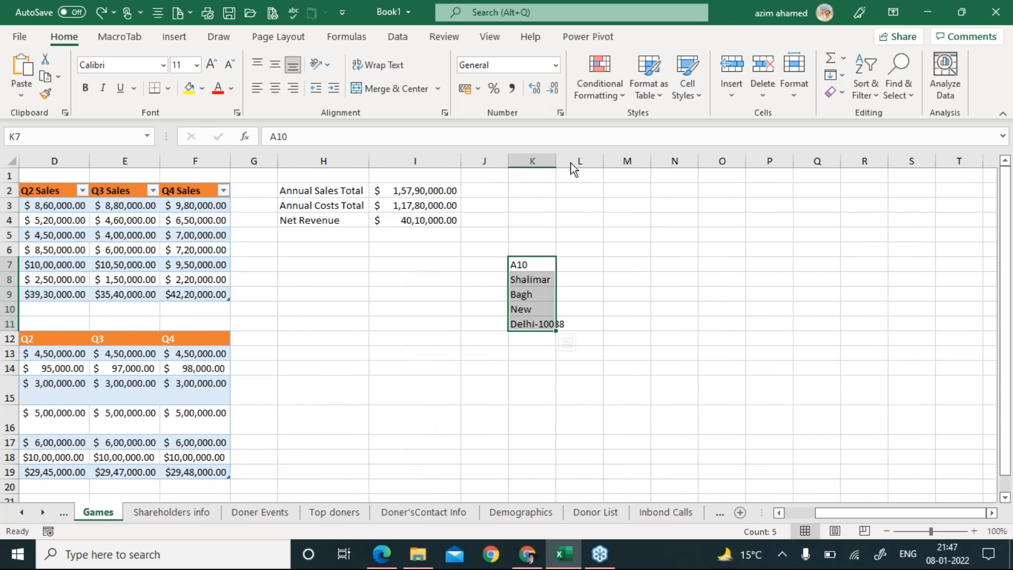
pyautogui.hotkey('alt', 'Tab')
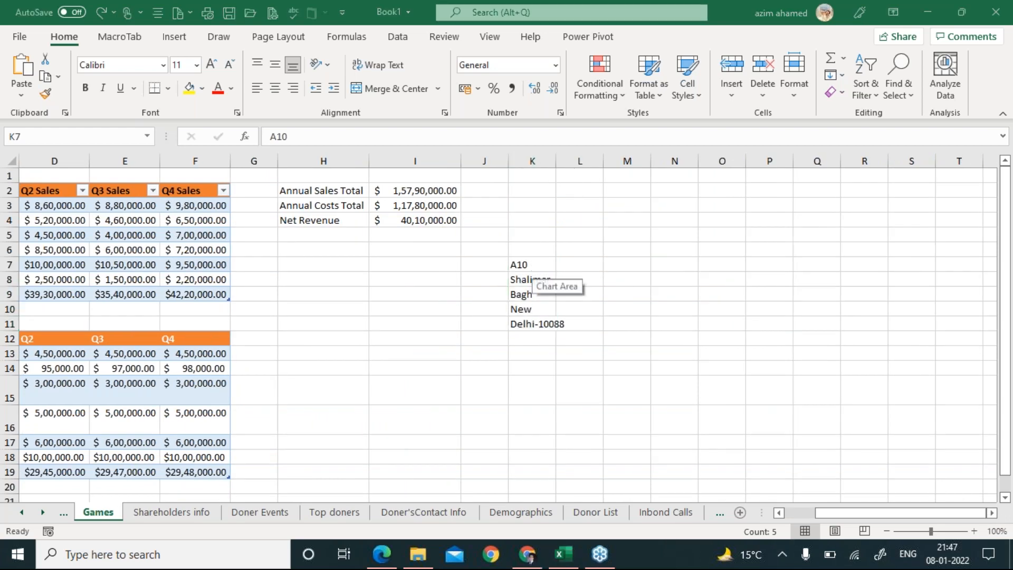
pyautogui.moveTo(556, 163); pyautogui.dragTo(759, 163)
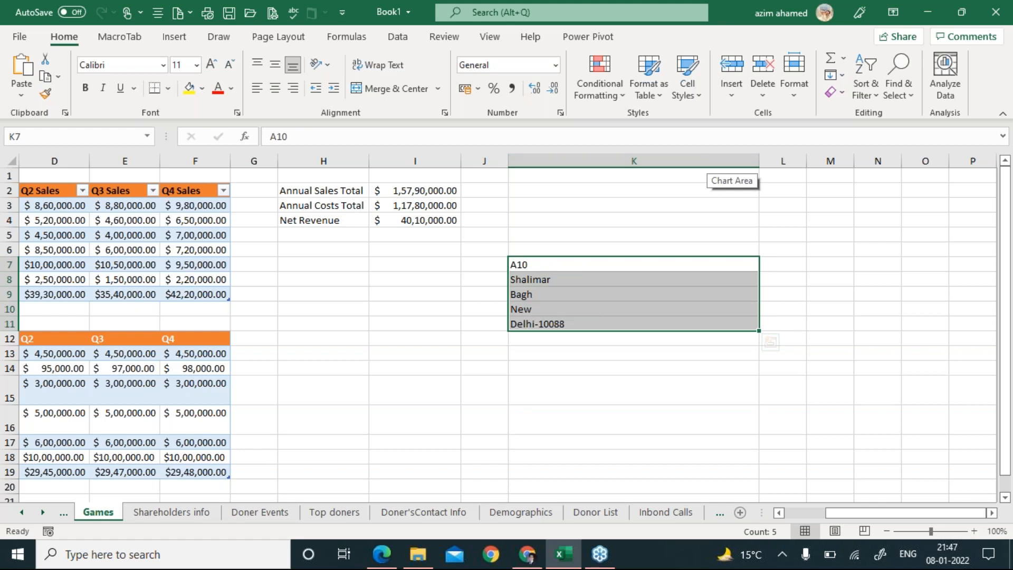
pyautogui.click(843, 76)
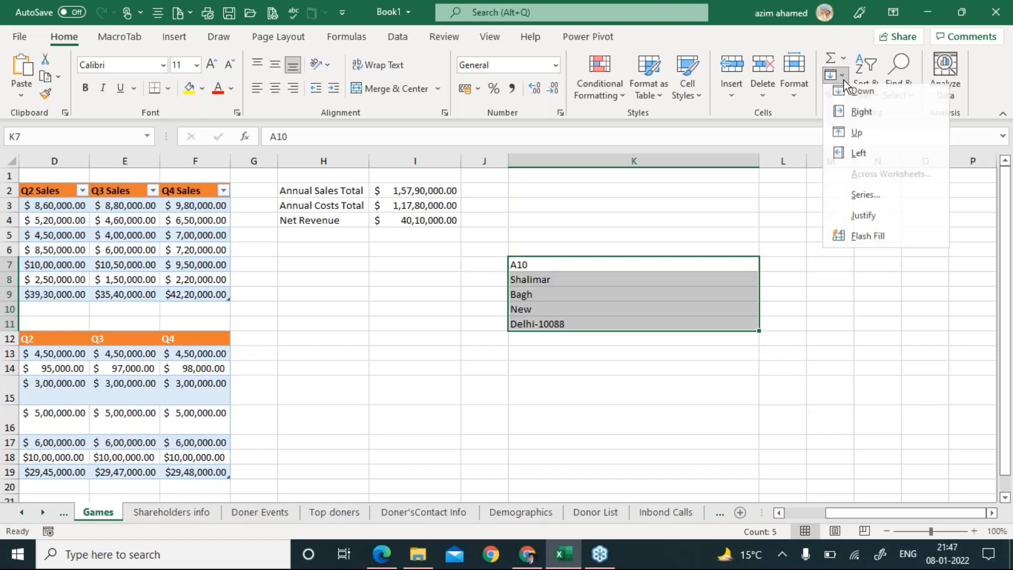
pyautogui.click(850, 219)
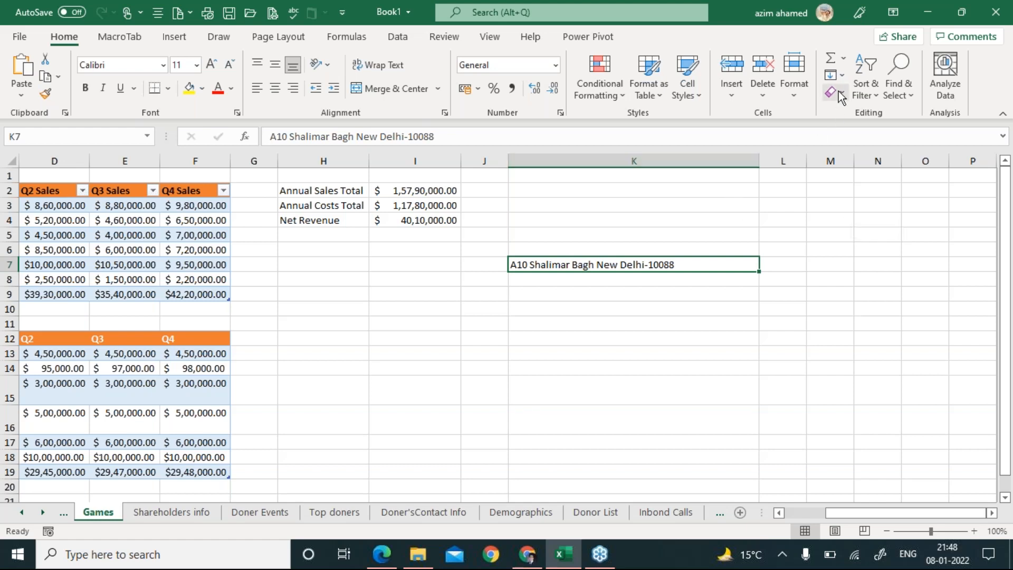
pyautogui.click(842, 77)
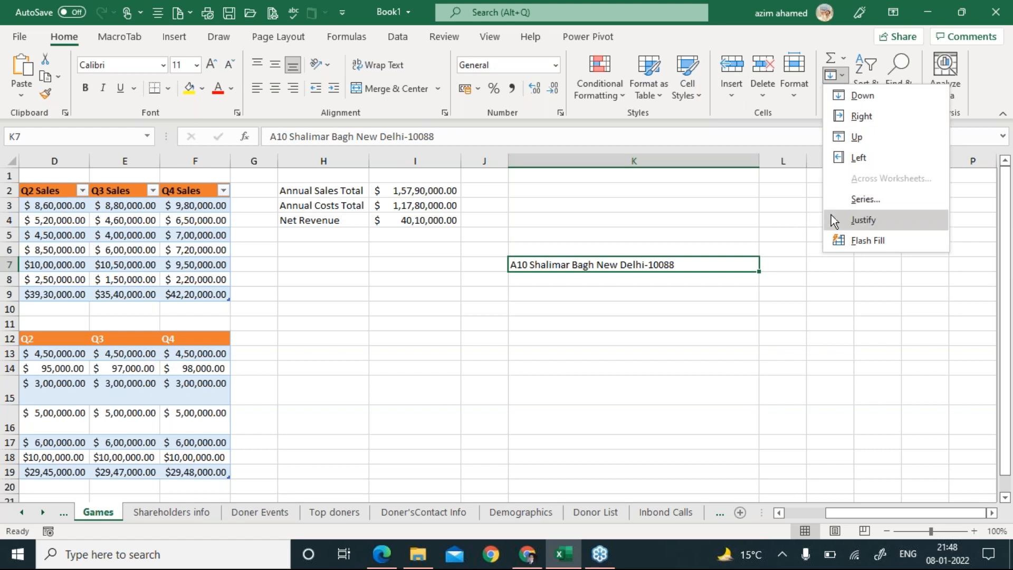
pyautogui.click(812, 213)
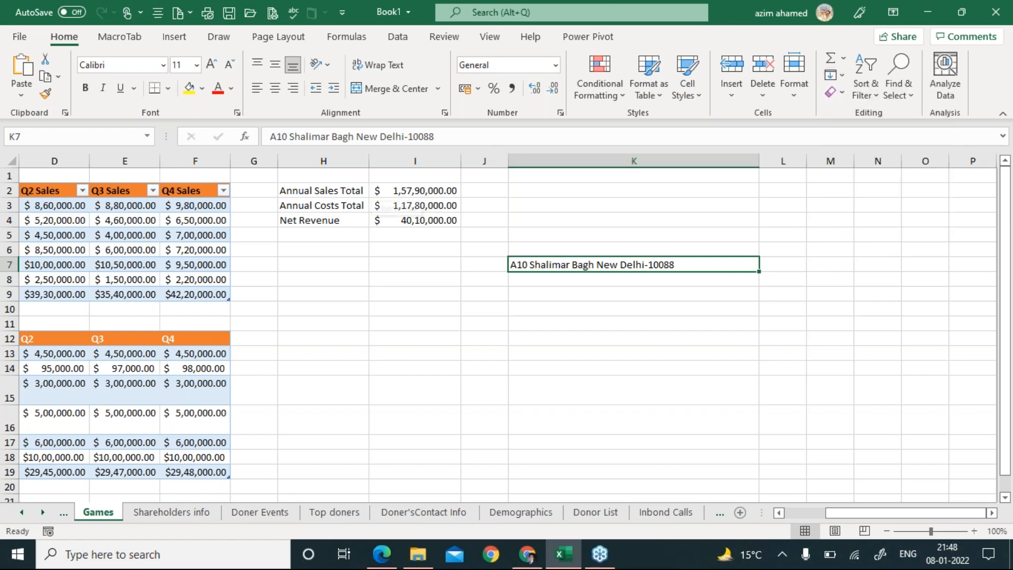
pyautogui.hotkey('alt', 'F11')
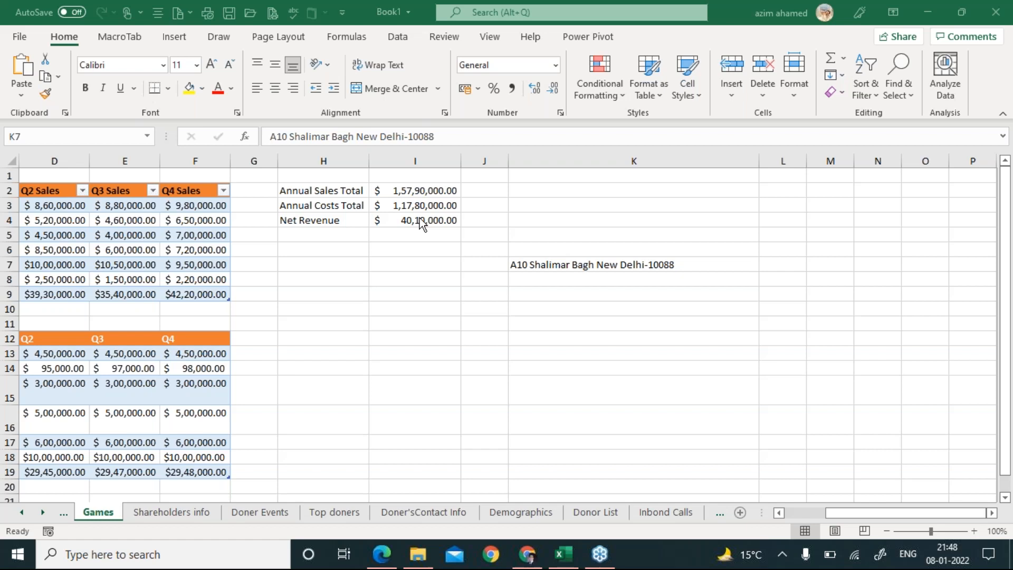
# Enter 123.5678934 into cell K10 and leave K10 selected.
pyautogui.click(596, 265)
pyautogui.click(633, 309)
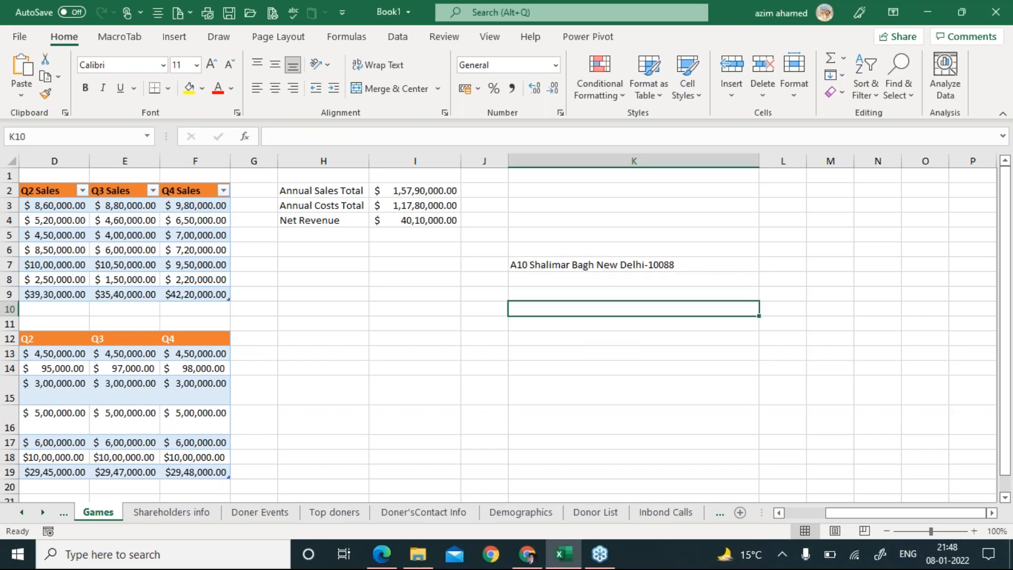
pyautogui.write('123')
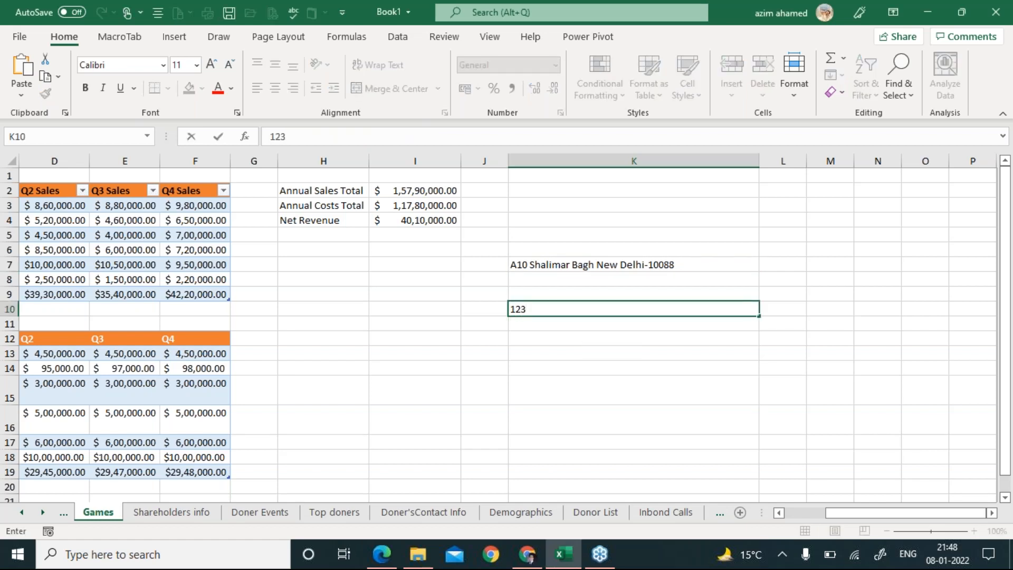
pyautogui.write('.5678934')
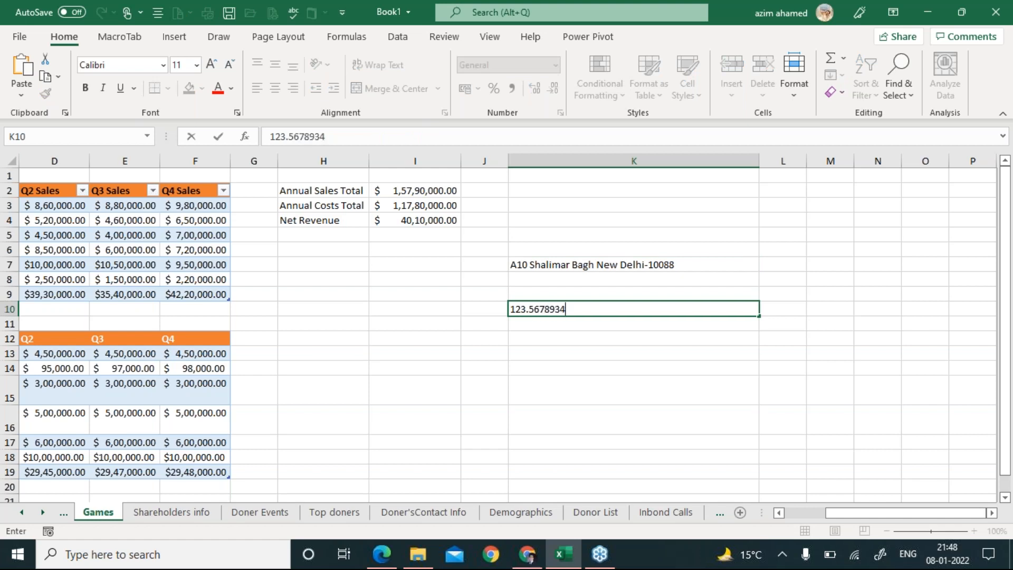
pyautogui.press('Return')
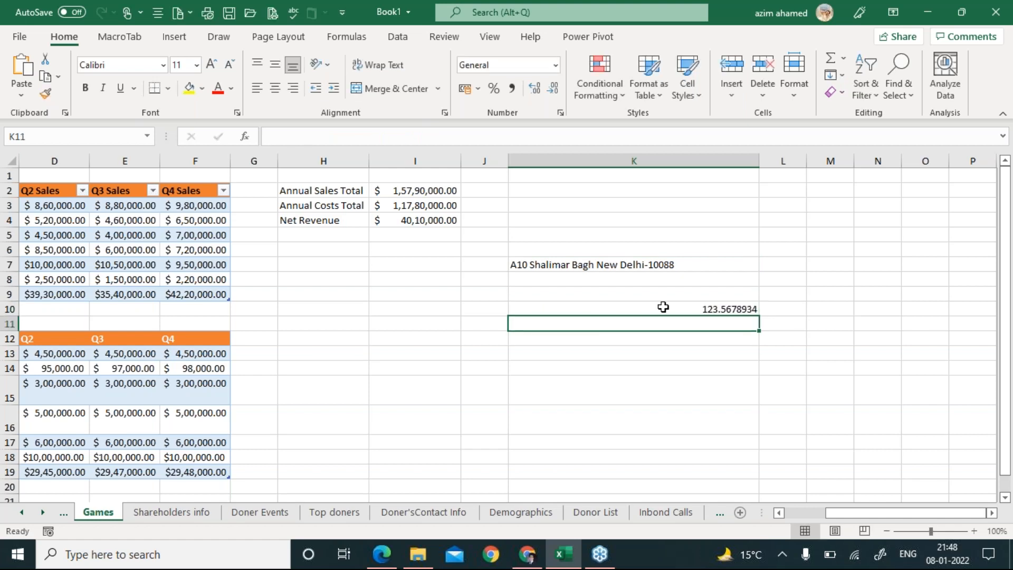
pyautogui.click(660, 307)
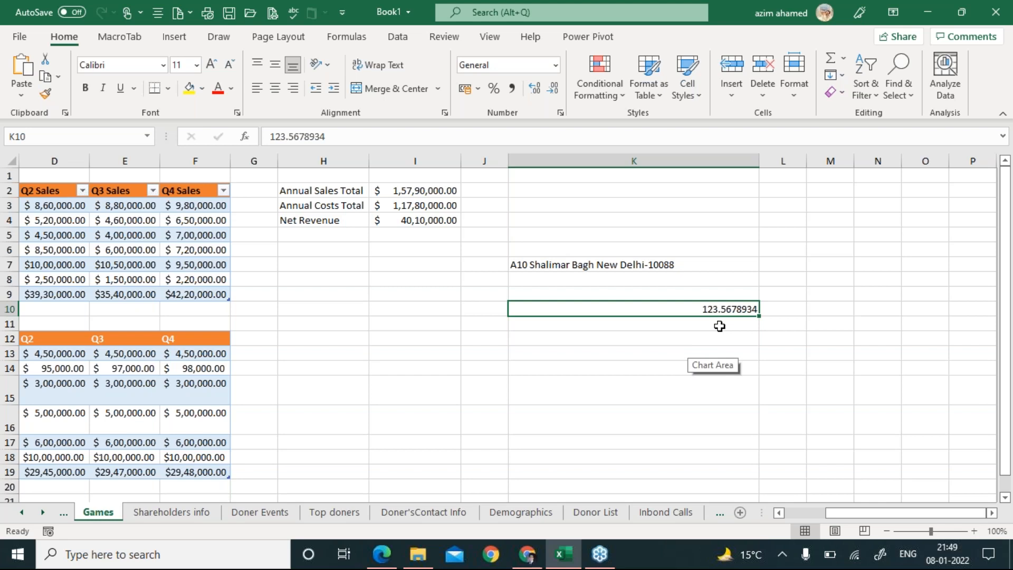
pyautogui.scroll(9, 720, 326)
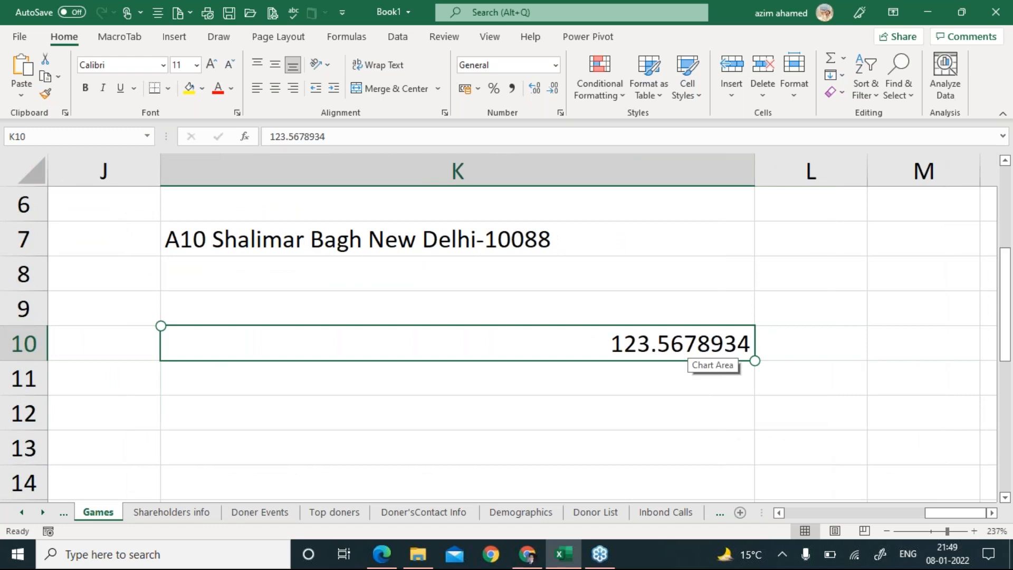
pyautogui.click(614, 407)
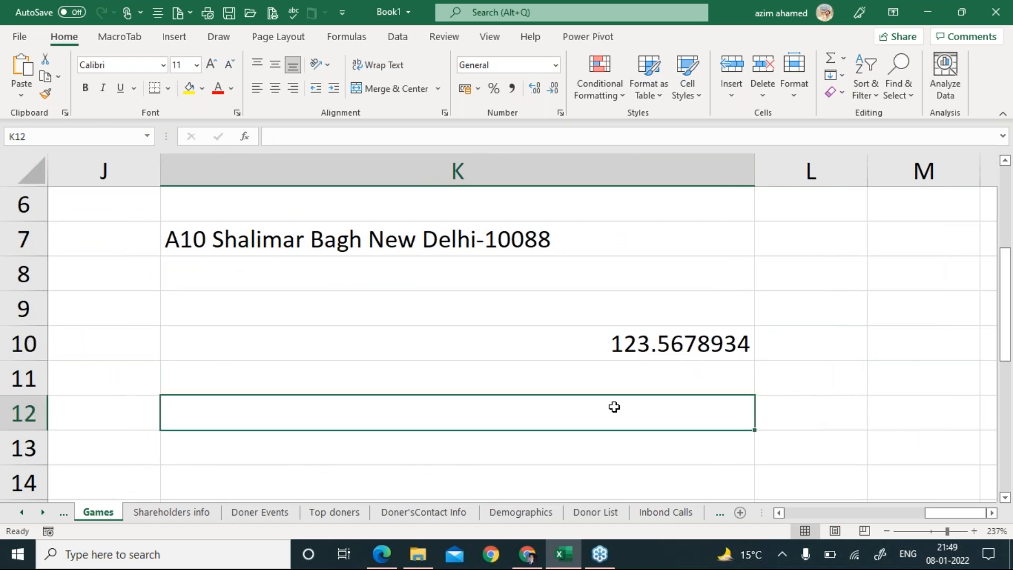
pyautogui.click(628, 344)
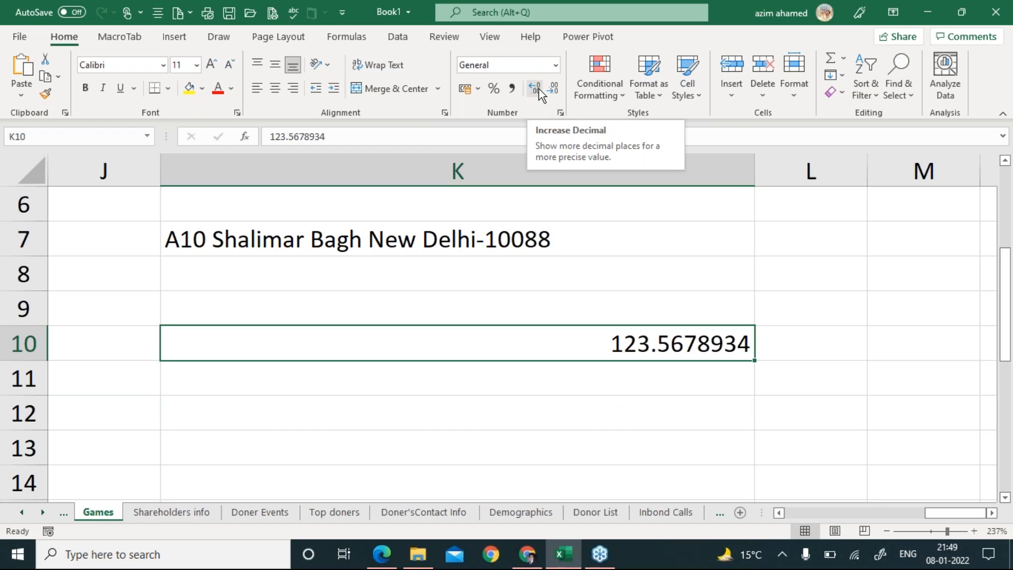
pyautogui.click(555, 90)
pyautogui.click(555, 91)
pyautogui.click(556, 91)
pyautogui.click(555, 91)
pyautogui.click(556, 91)
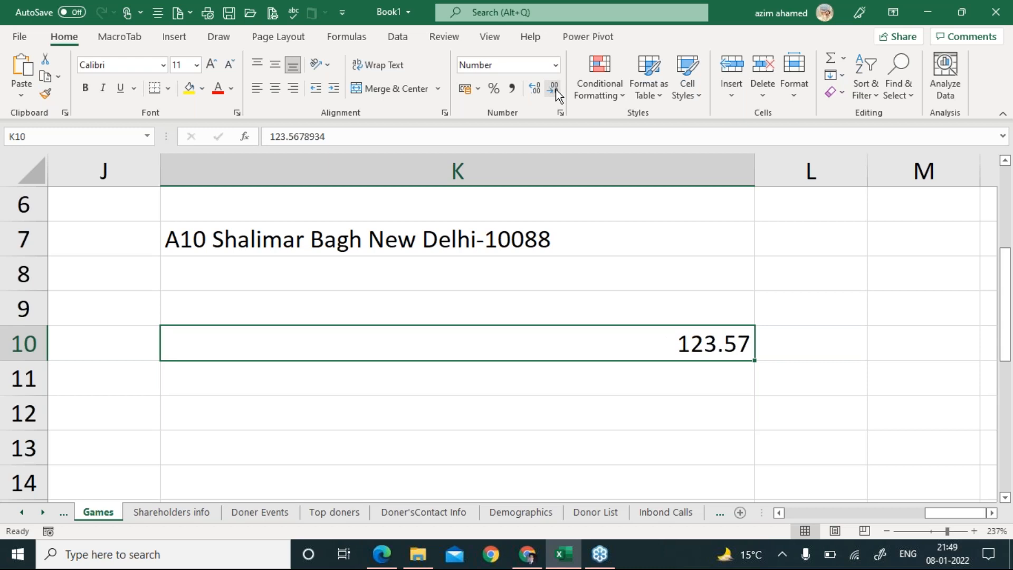
pyautogui.hotkey('ctrl', 'z')
pyautogui.hotkey('ctrl', 'z')
pyautogui.hotkey('ctrl', 'z')
pyautogui.hotkey('ctrl', 'z')
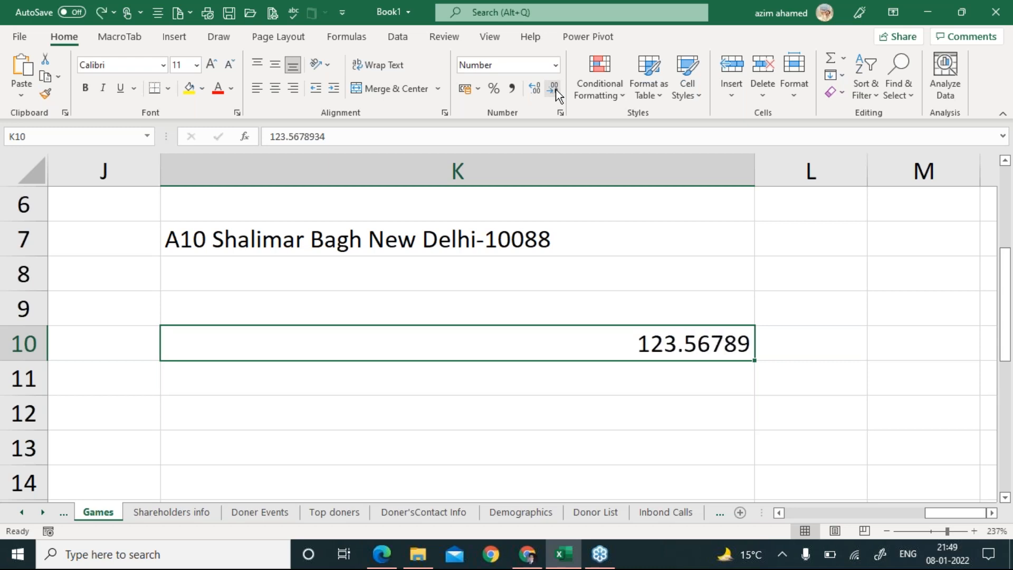
pyautogui.hotkey('ctrl', 'z')
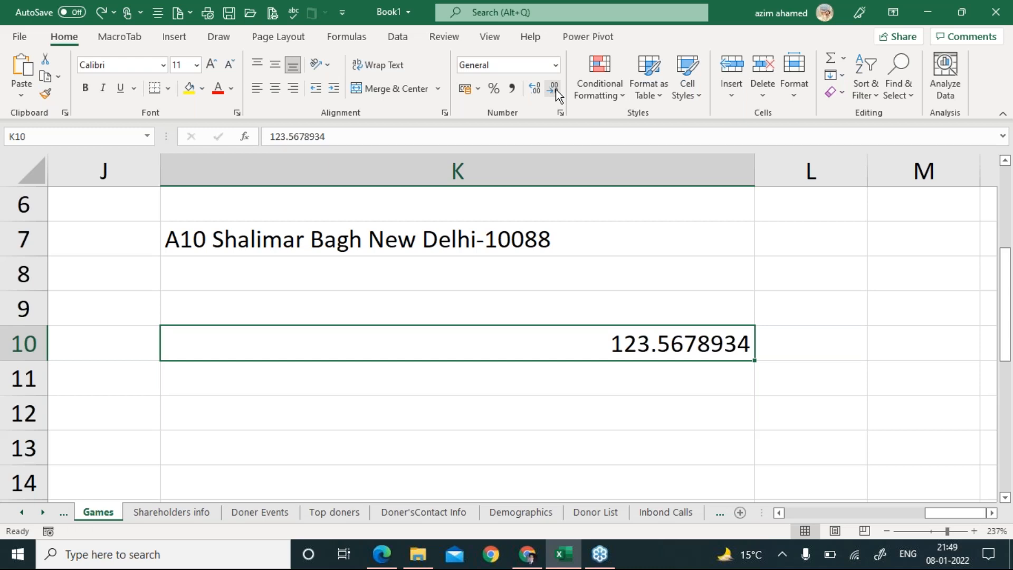
pyautogui.press('Right')
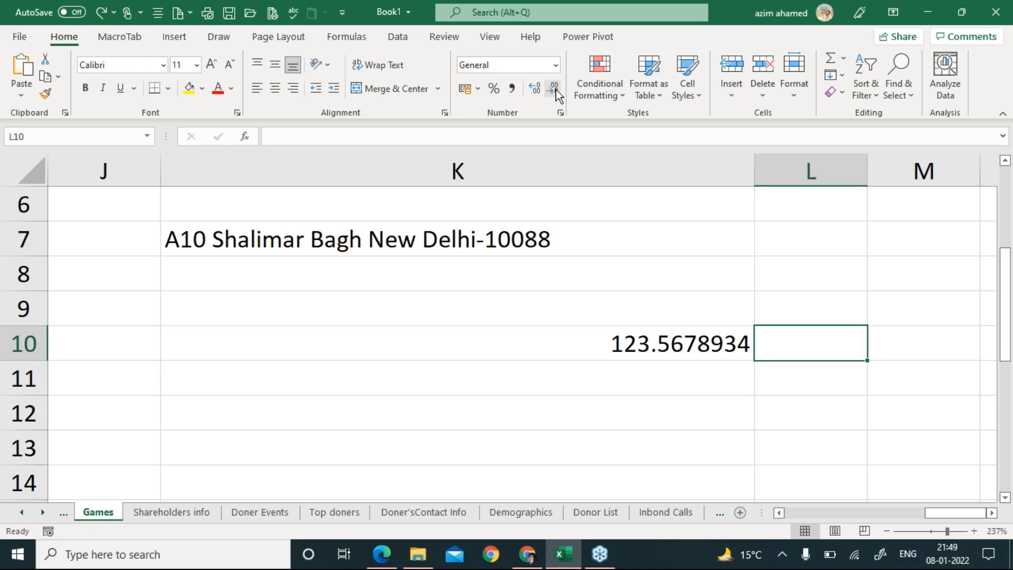
# Enter =ROUND(K10,2) in L10 to get 123.57, then open L10 to show the formula.
pyautogui.write('=')
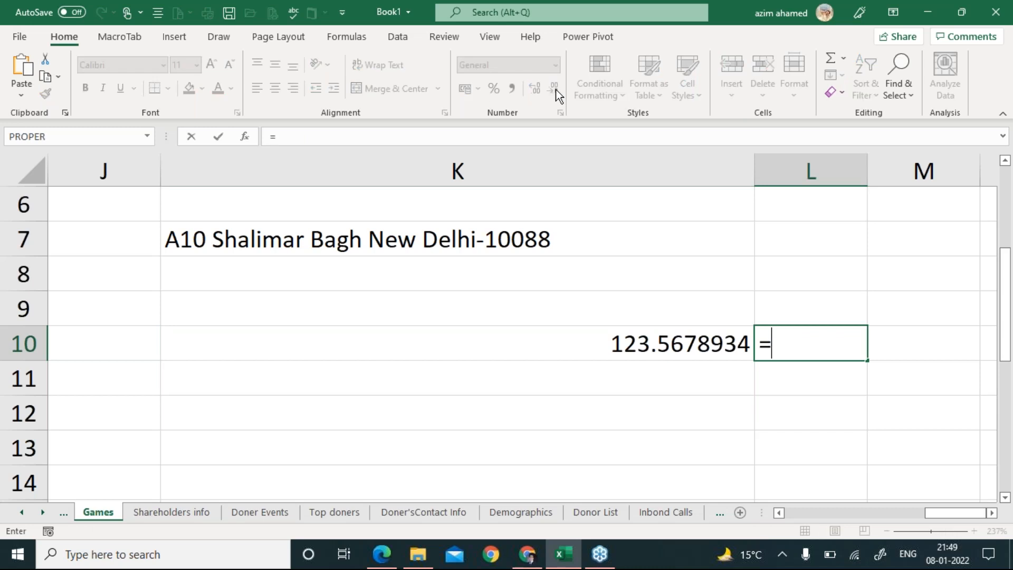
pyautogui.write('Roudn')
pyautogui.press('BackSpace')
pyautogui.press('BackSpace')
pyautogui.write('nd')
pyautogui.press('Tab')
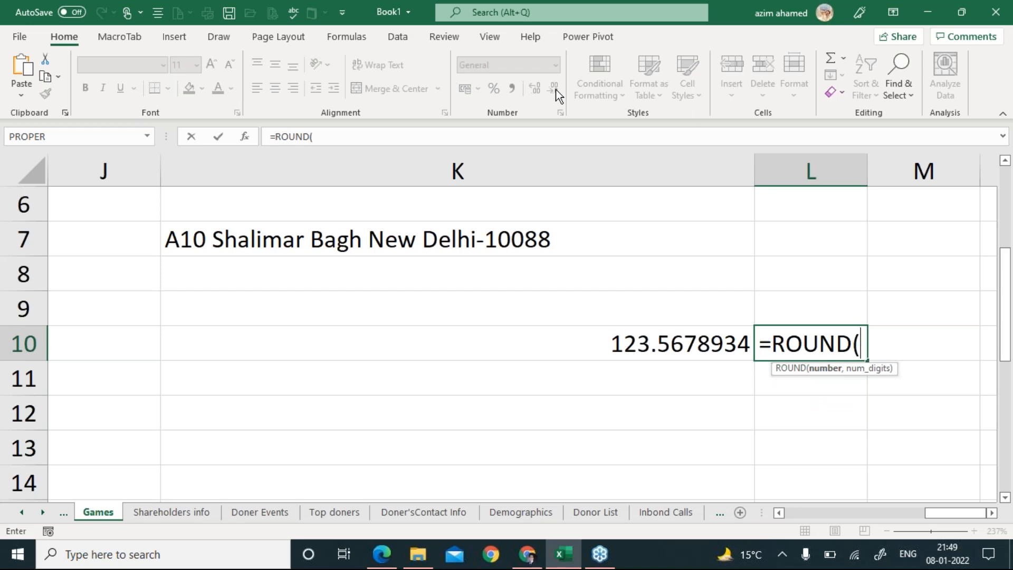
pyautogui.click(678, 350)
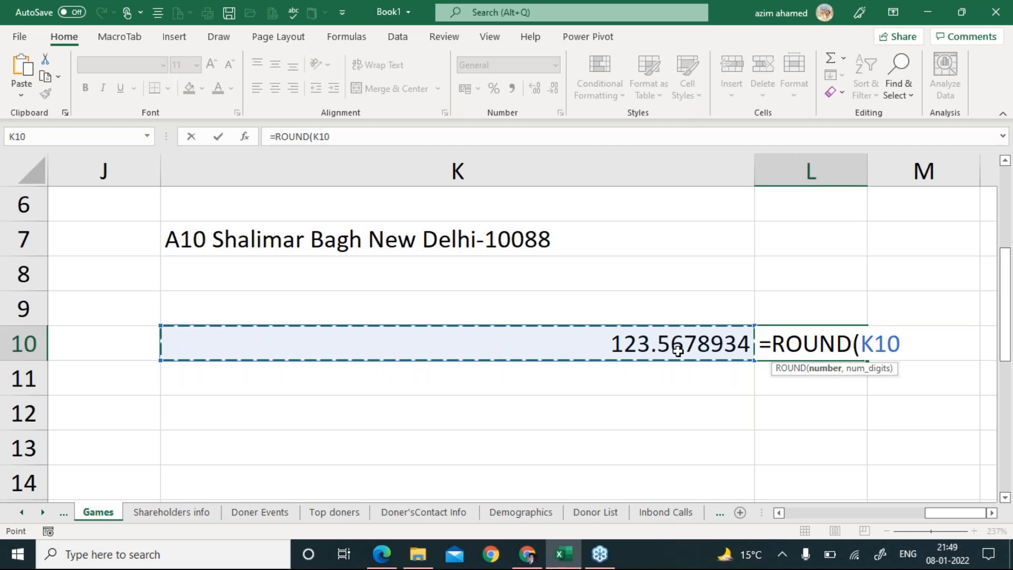
pyautogui.write(',')
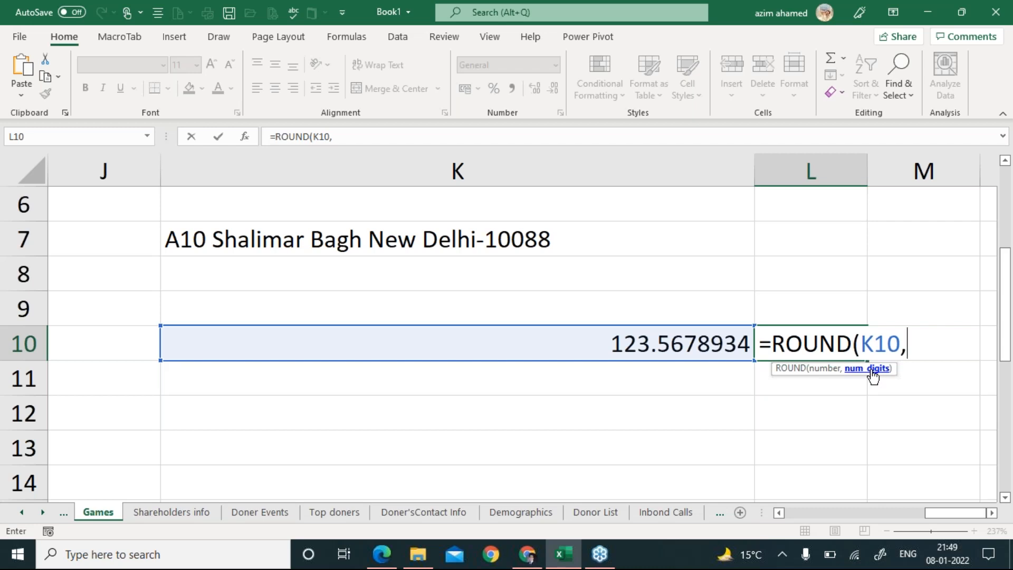
pyautogui.write('2)')
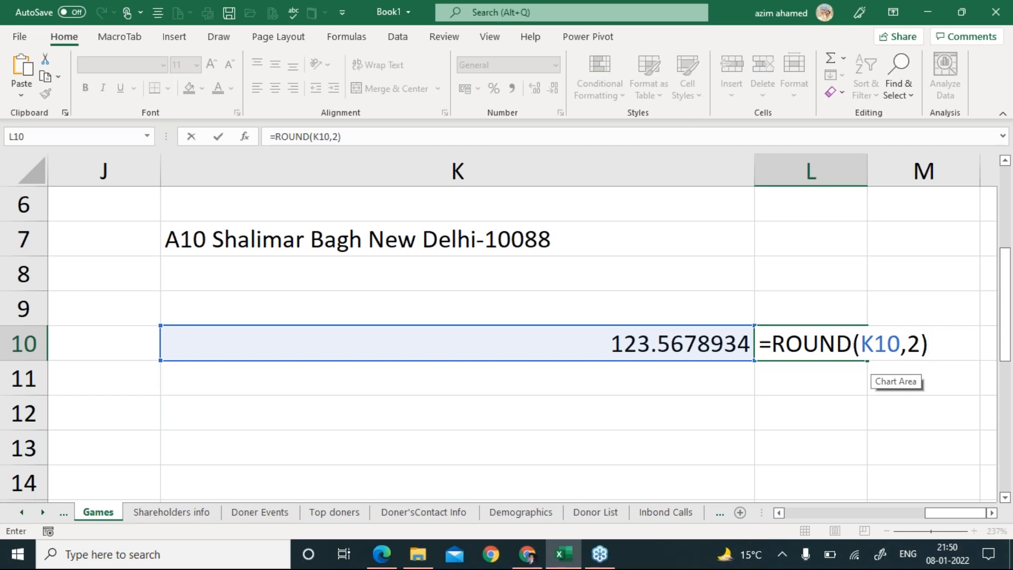
pyautogui.press('Return')
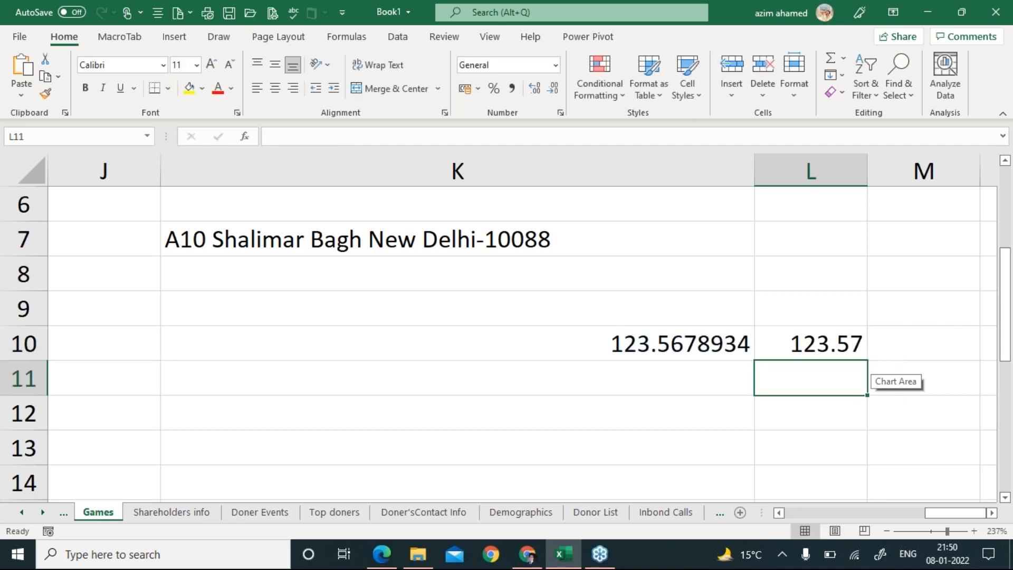
pyautogui.press('Up')
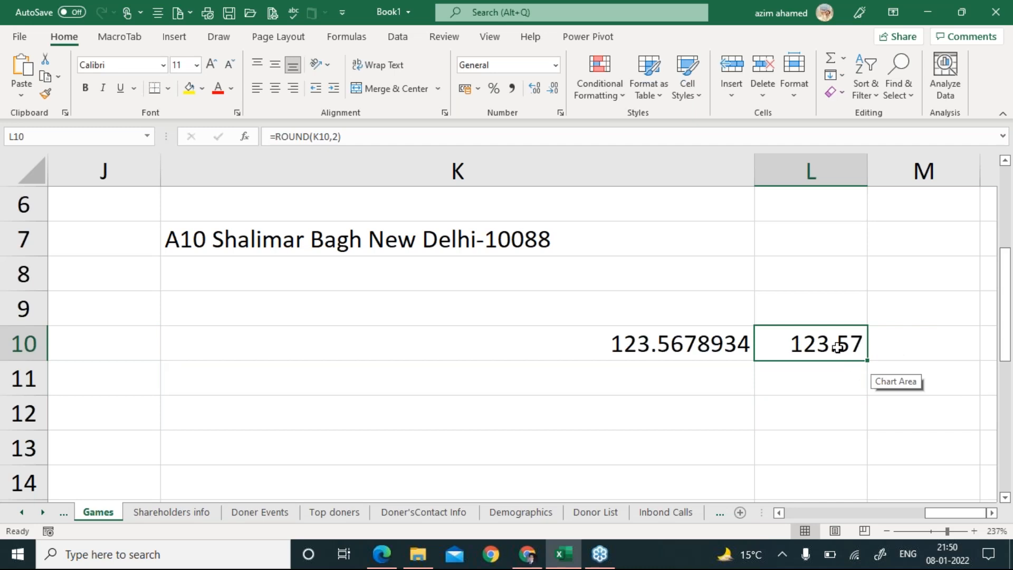
pyautogui.doubleClick(839, 346)
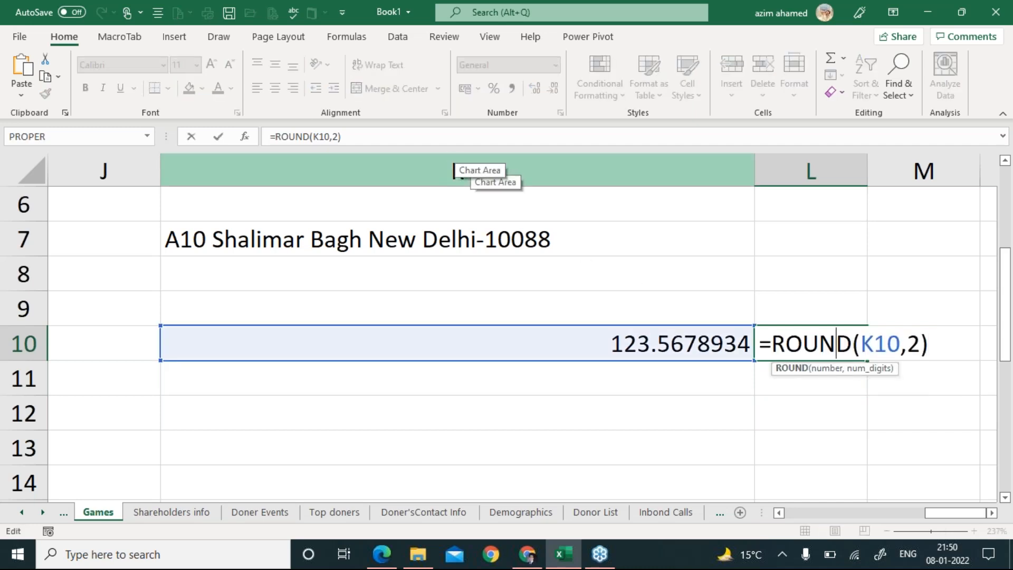
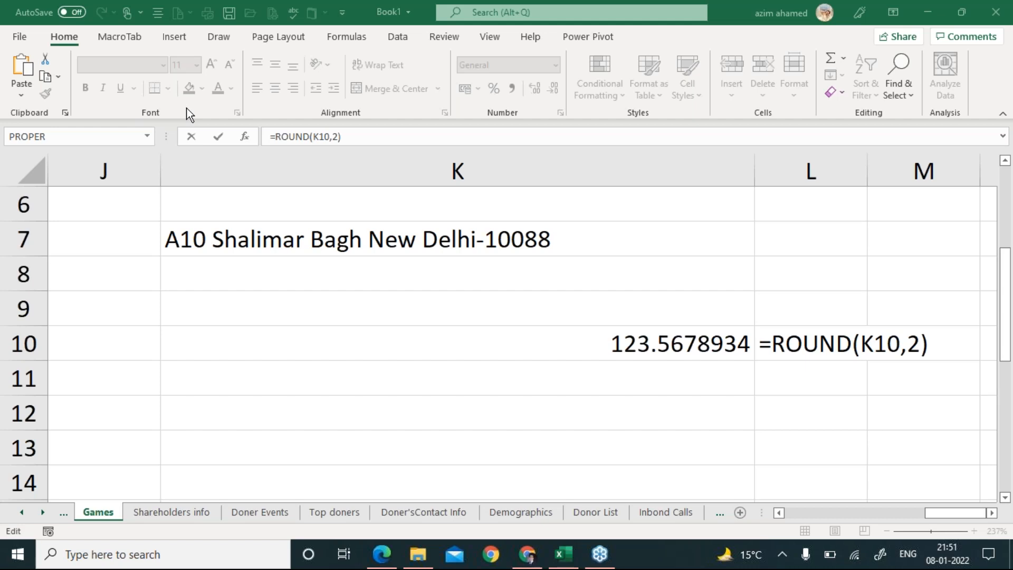
# Commit =ROUND(K10,2) in L10 so it shows 123.57, then move right into the empty columns.
pyautogui.click(823, 349)
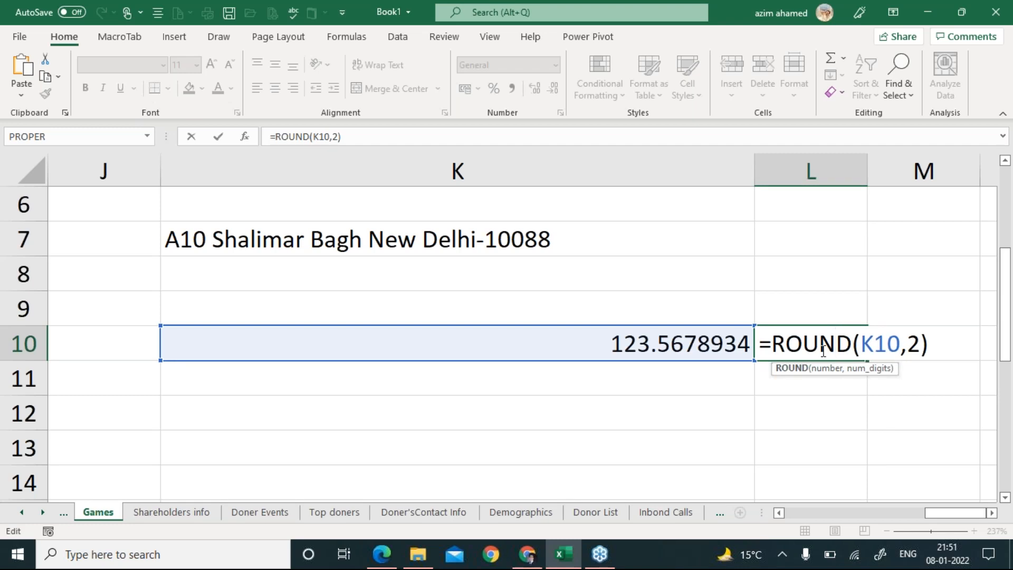
pyautogui.hotkey('ctrl', 'Return')
pyautogui.press('Return')
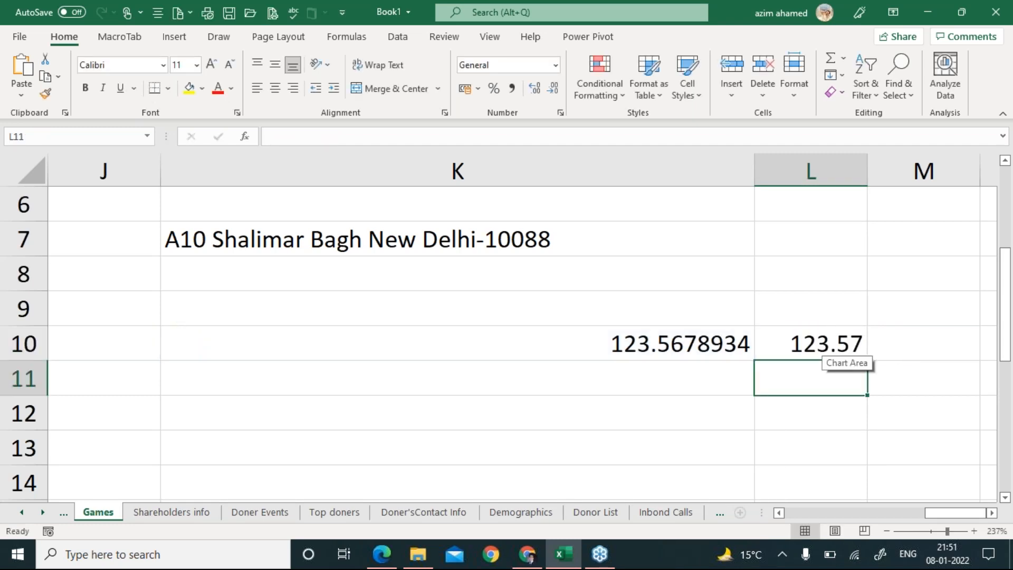
pyautogui.click(823, 349)
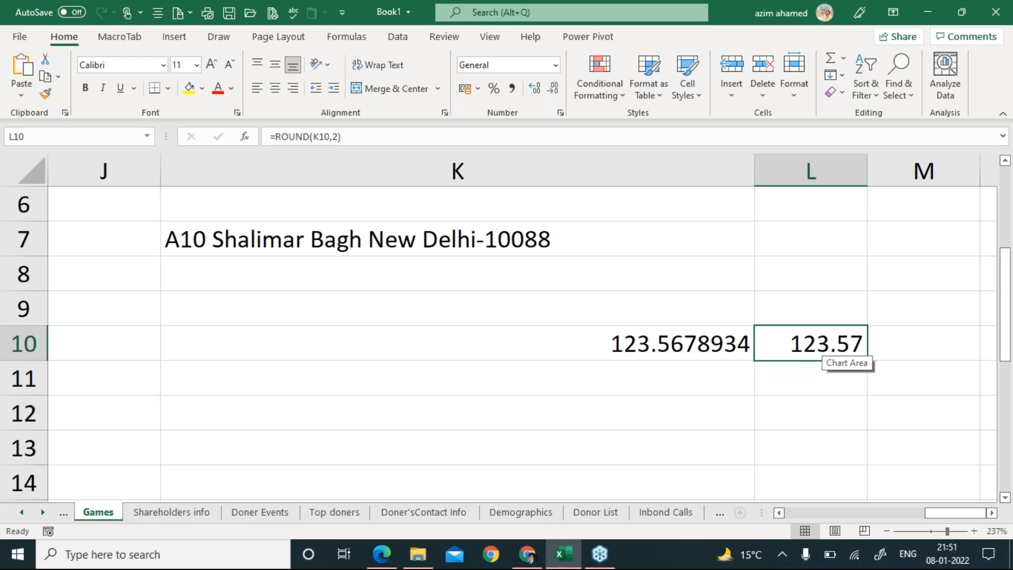
pyautogui.press('Right')
pyautogui.press('Right')
pyautogui.press('Right')
pyautogui.press('Right')
pyautogui.press('Right')
pyautogui.press('Right')
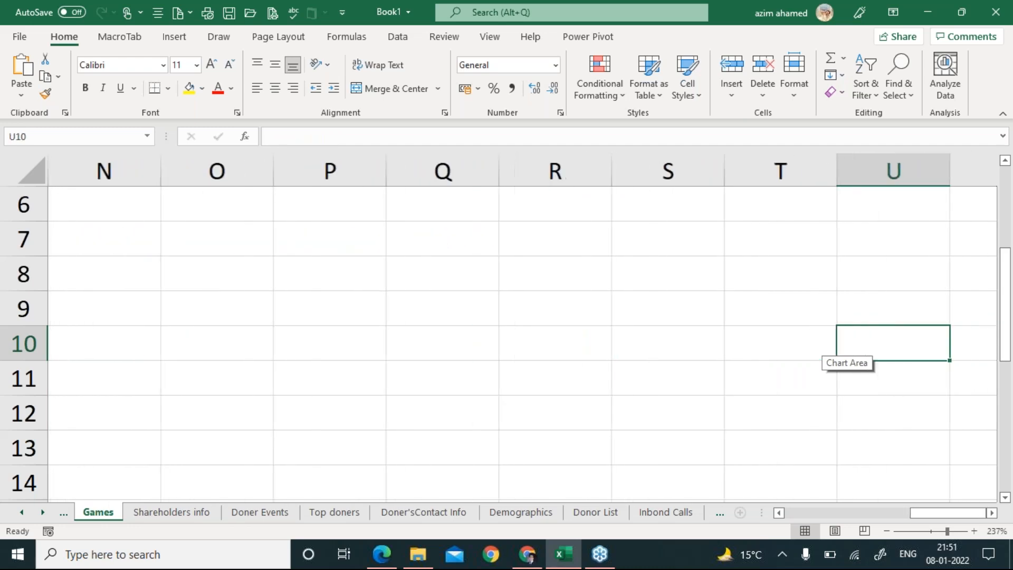
# Enter the headings Product, Price and Discount in P5:R5, replacing a mistyped Qty.
pyautogui.click(330, 253)
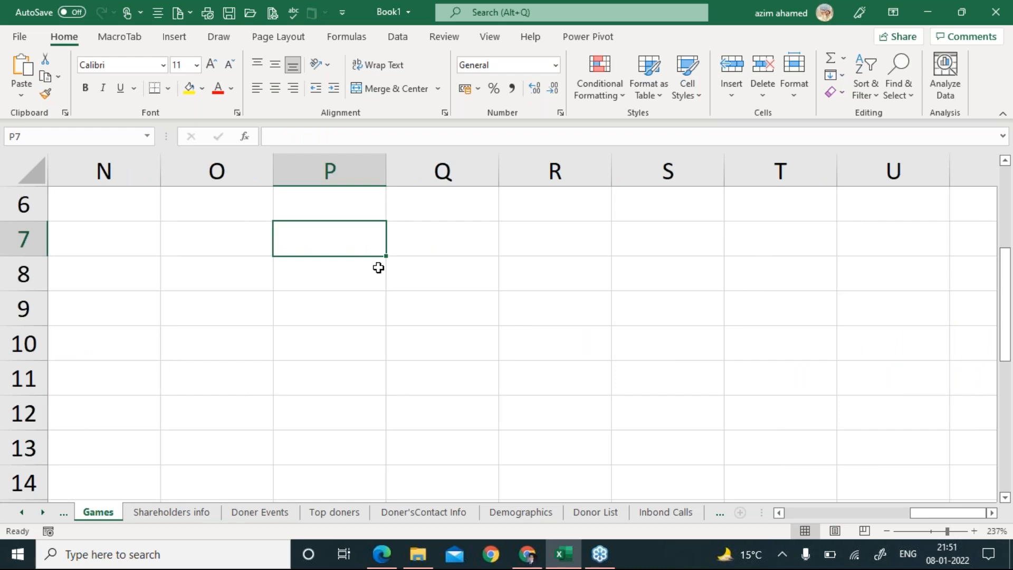
pyautogui.scroll(-5, 378, 267)
pyautogui.press('Up')
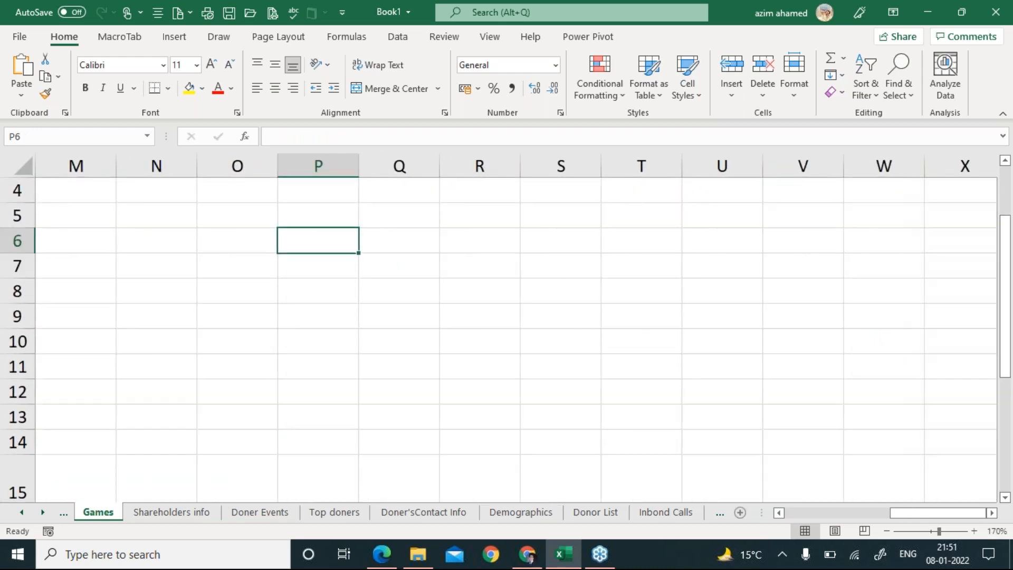
pyautogui.press('Up')
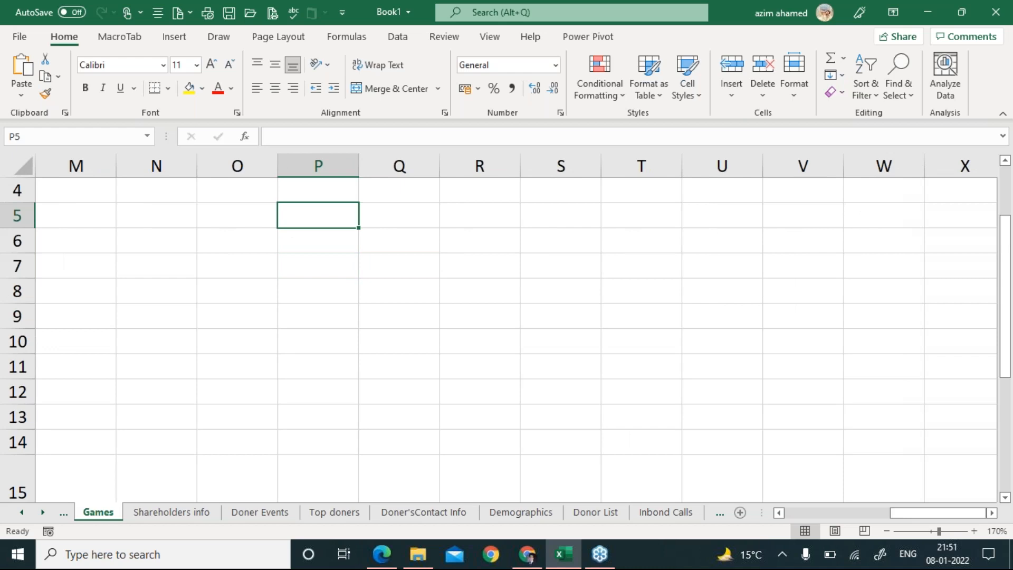
pyautogui.write('Product')
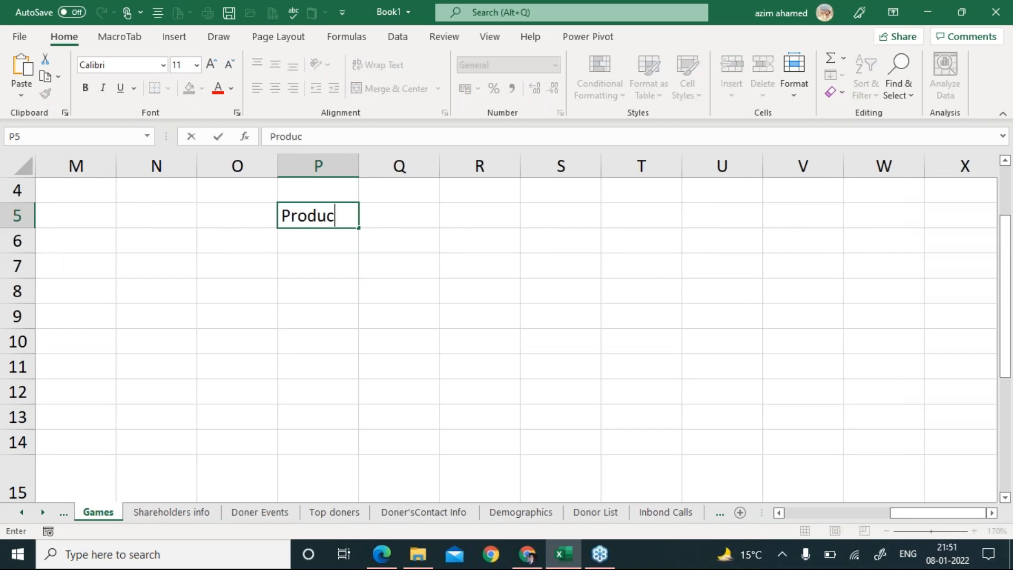
pyautogui.press('Tab')
pyautogui.write('Qty')
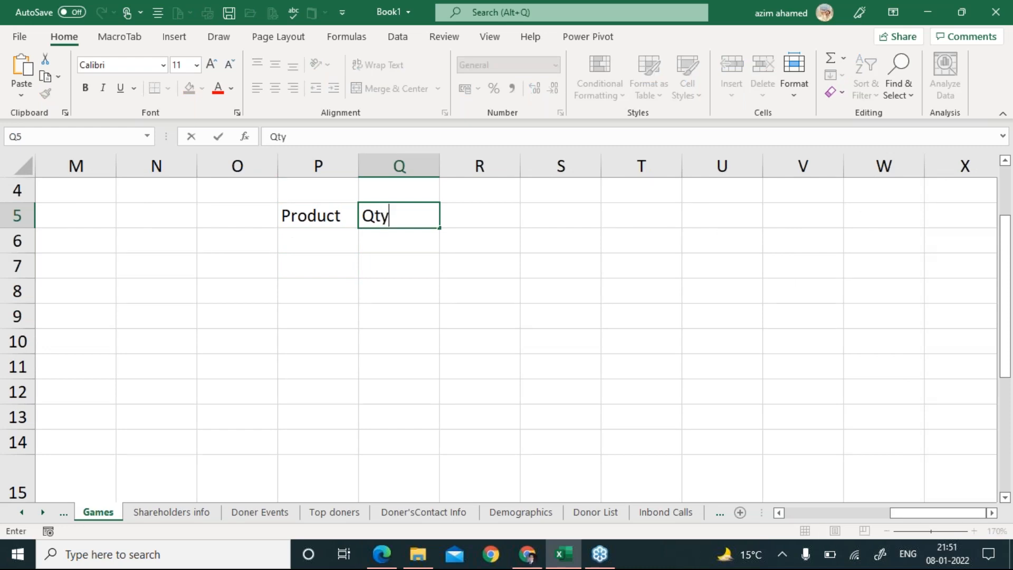
pyautogui.press('Tab')
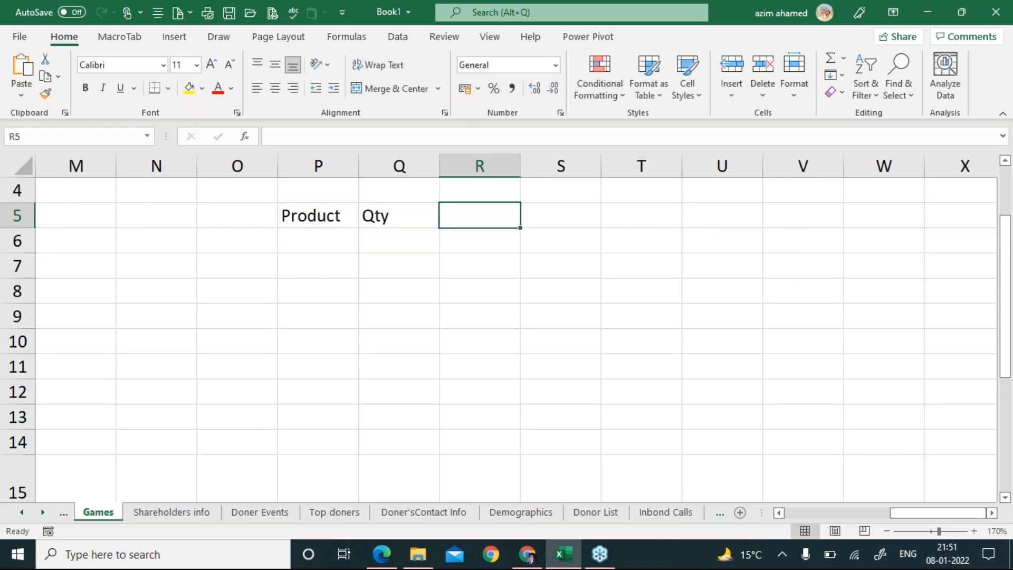
pyautogui.press('Left')
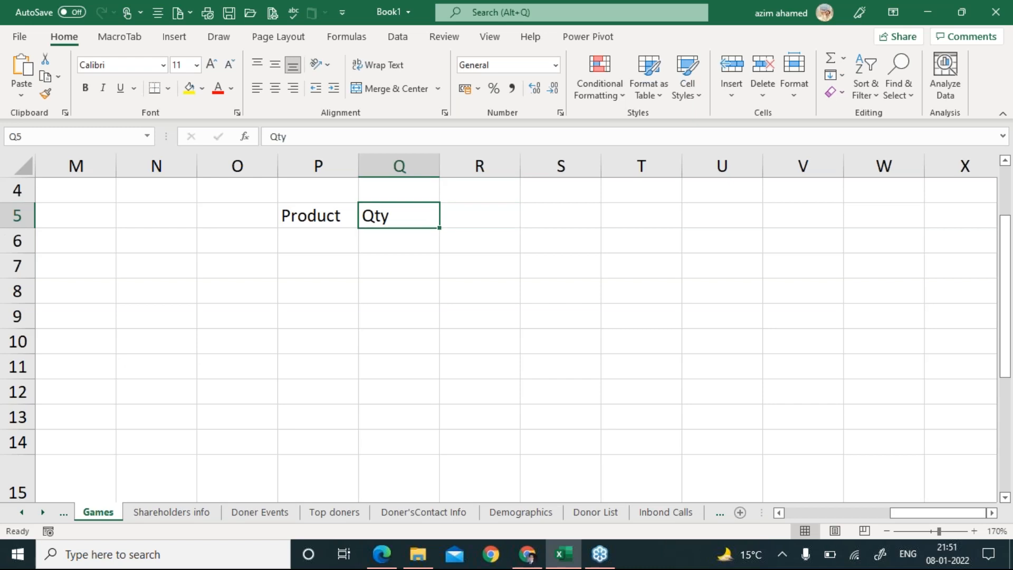
pyautogui.write('Price')
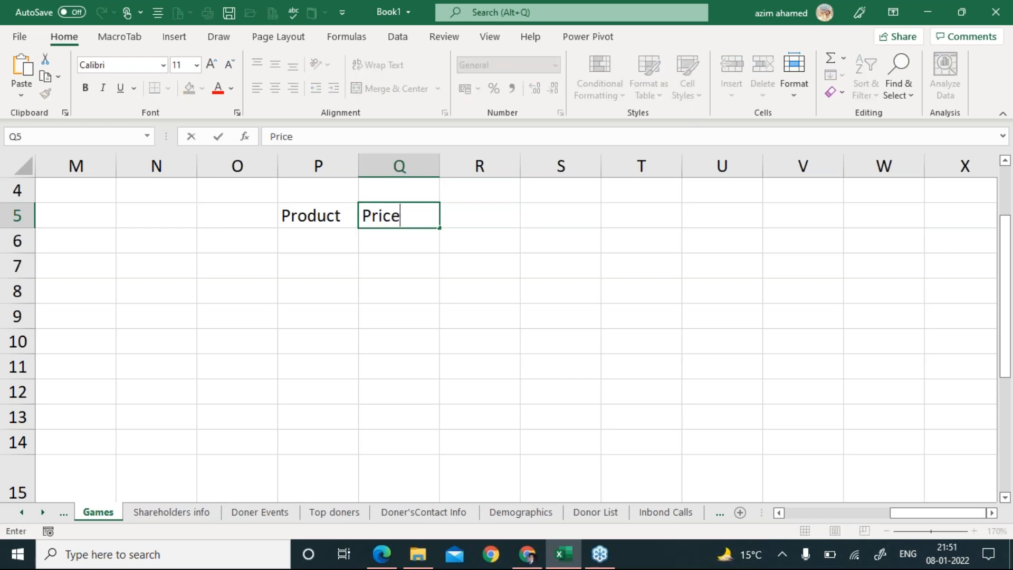
pyautogui.press('Tab')
pyautogui.write('Discount')
pyautogui.press('Return')
# List Jeans, TShirt, Tshirt and Jeans as products in P6:P9.
pyautogui.press('Left')
pyautogui.press('Left')
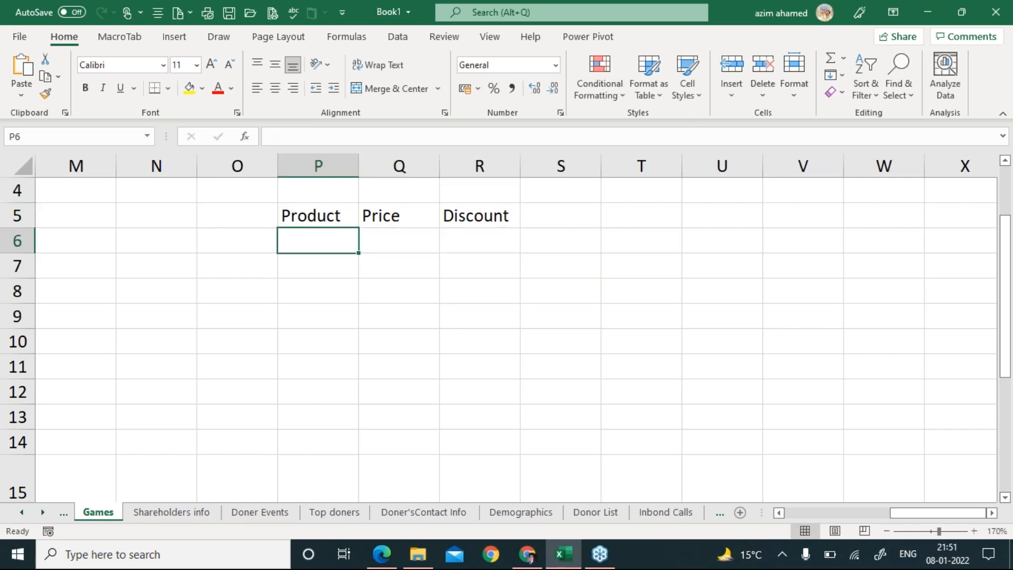
pyautogui.write('Jeans')
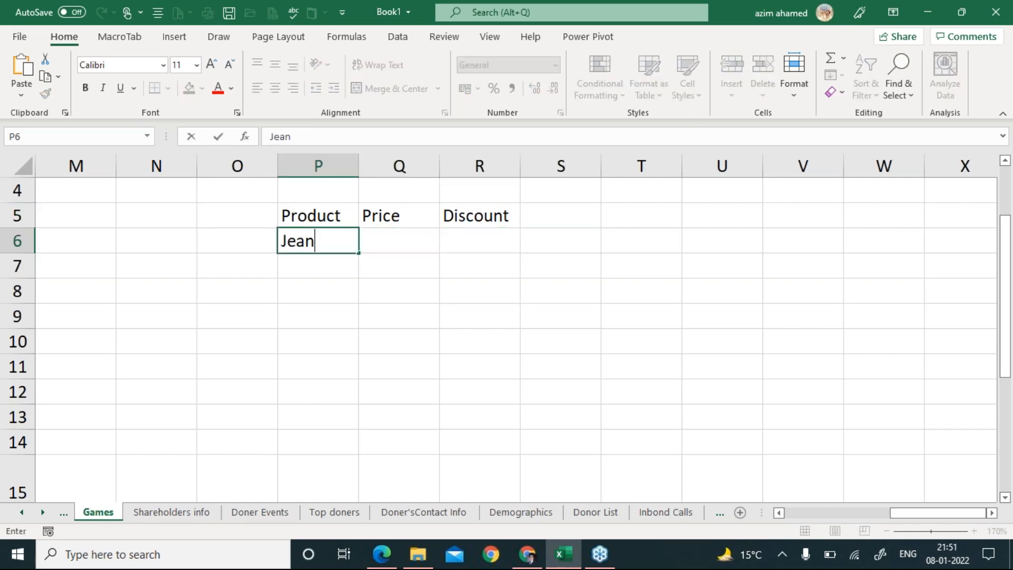
pyautogui.press('Return')
pyautogui.write('T')
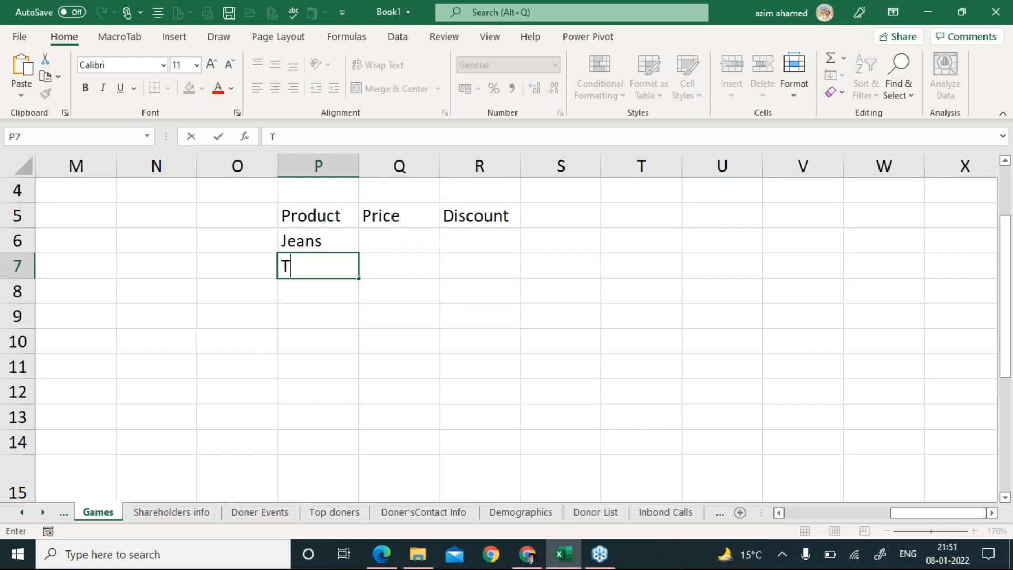
pyautogui.write('Shirt')
pyautogui.press('Return')
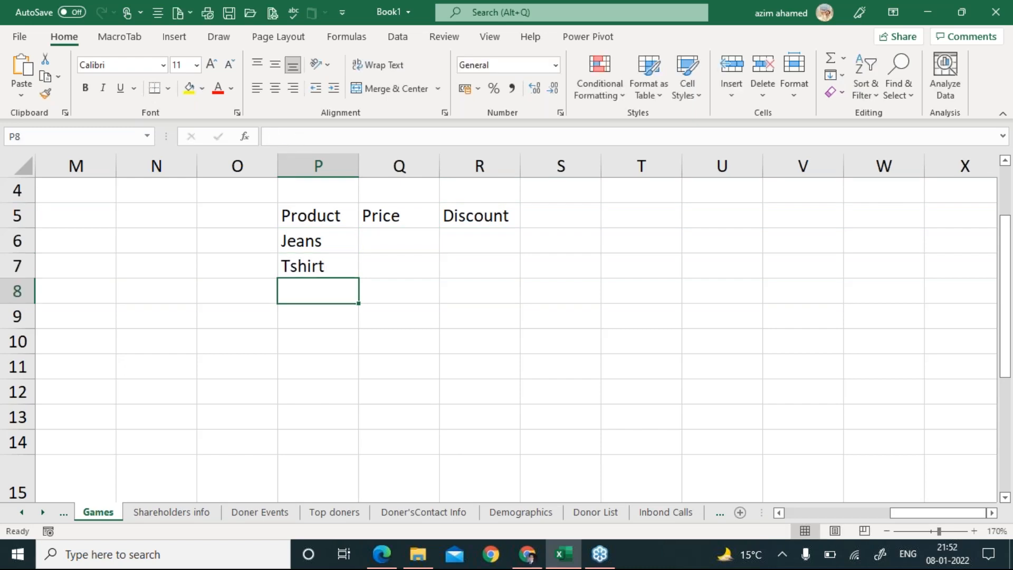
pyautogui.write('Tshirt')
pyautogui.press('Return')
pyautogui.write('Jeans')
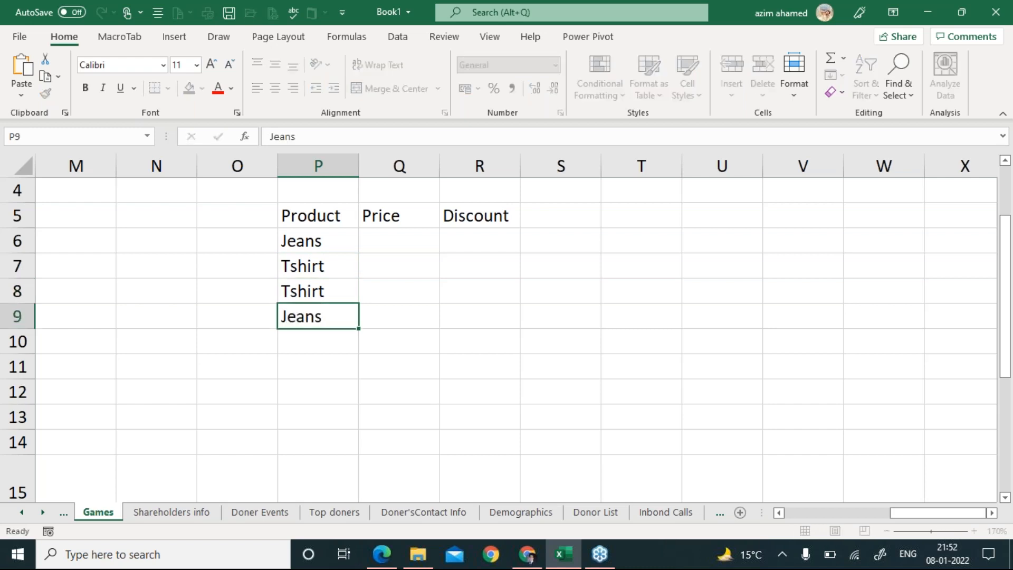
pyautogui.press('Return')
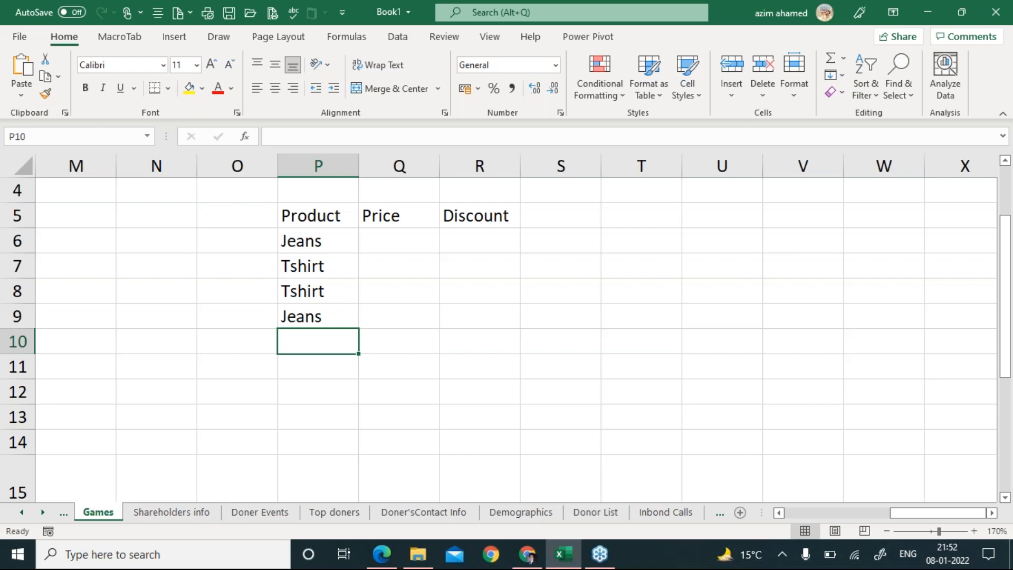
# Add Shirt, Shirt, Jeans and Tshirt to the product list down to P13.
pyautogui.write('Shoee')
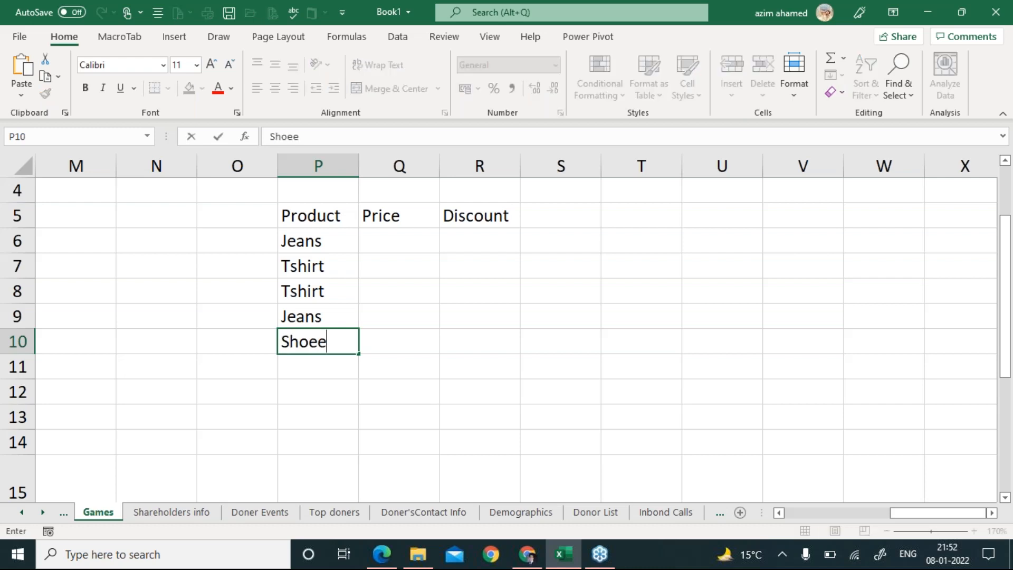
pyautogui.press('BackSpace')
pyautogui.press('BackSpace')
pyautogui.press('BackSpace')
pyautogui.press('BackSpace')
pyautogui.press('BackSpace')
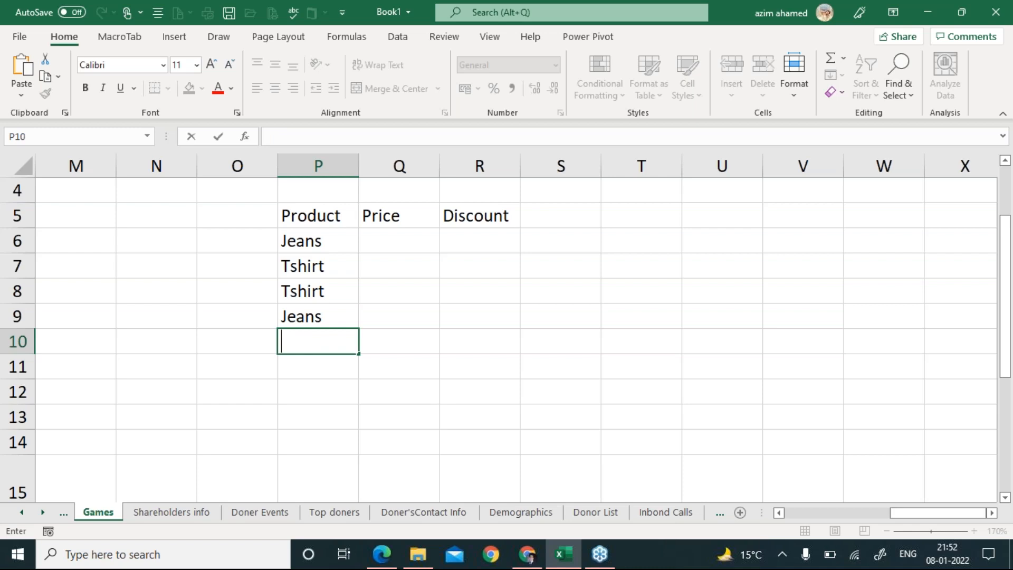
pyautogui.write('Shirt')
pyautogui.press('Return')
pyautogui.write('Shirt')
pyautogui.press('Return')
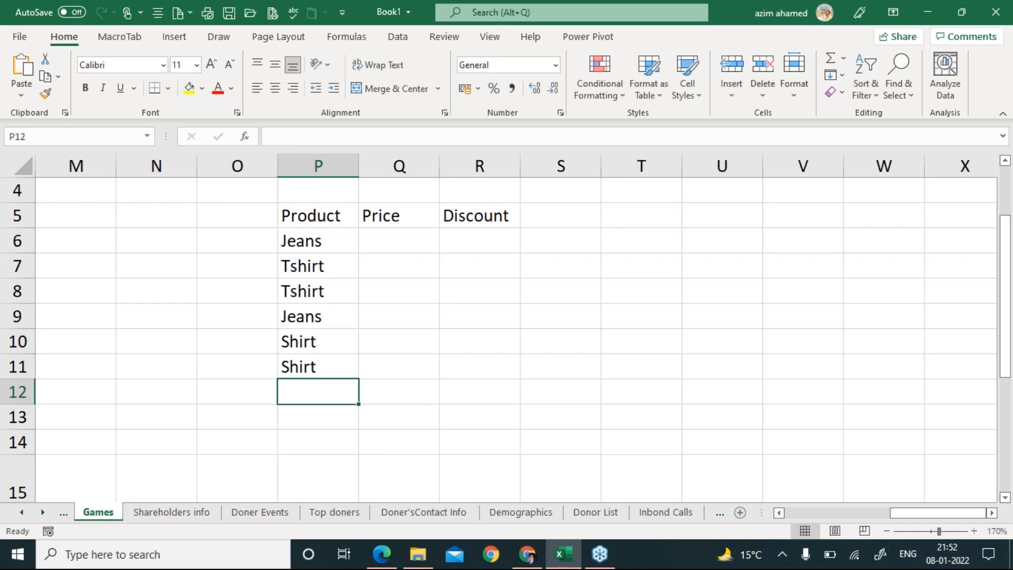
pyautogui.write('Jeans')
pyautogui.press('Return')
pyautogui.write('T')
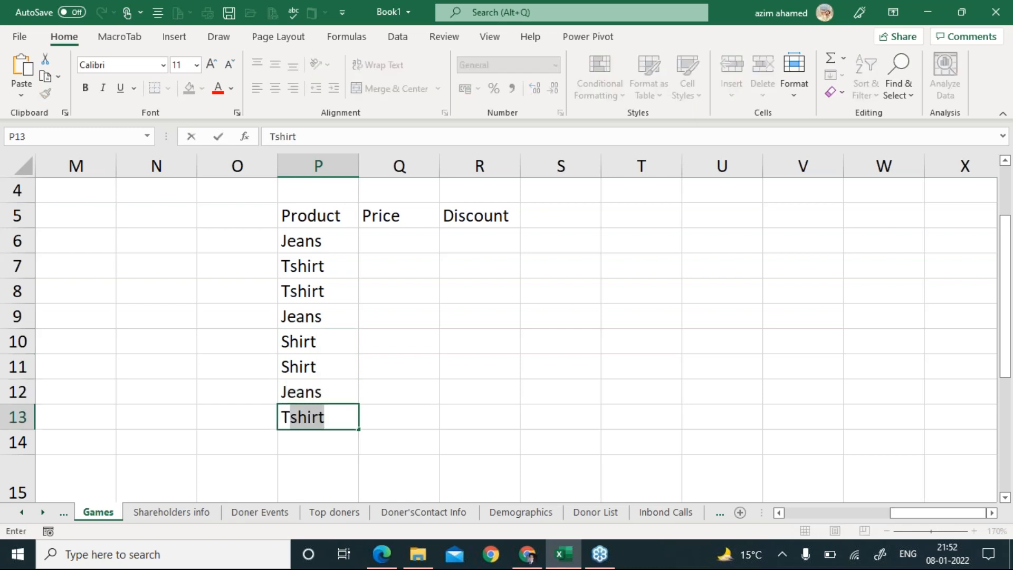
pyautogui.press('Right')
pyautogui.press('Up')
pyautogui.press('Up')
pyautogui.press('Up')
pyautogui.press('Up')
pyautogui.press('Up')
pyautogui.press('Up')
pyautogui.press('Up')
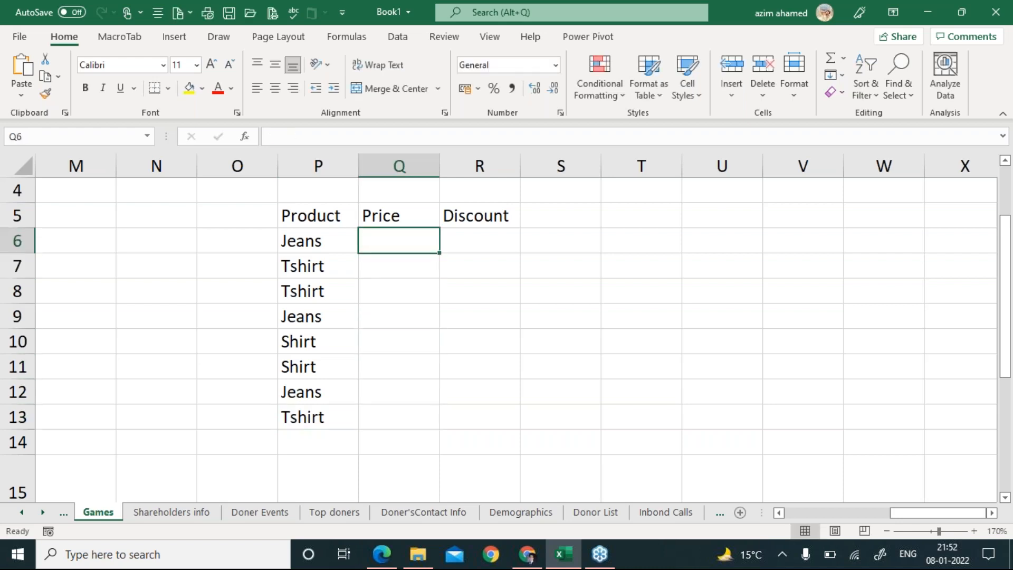
pyautogui.write('=Randb')
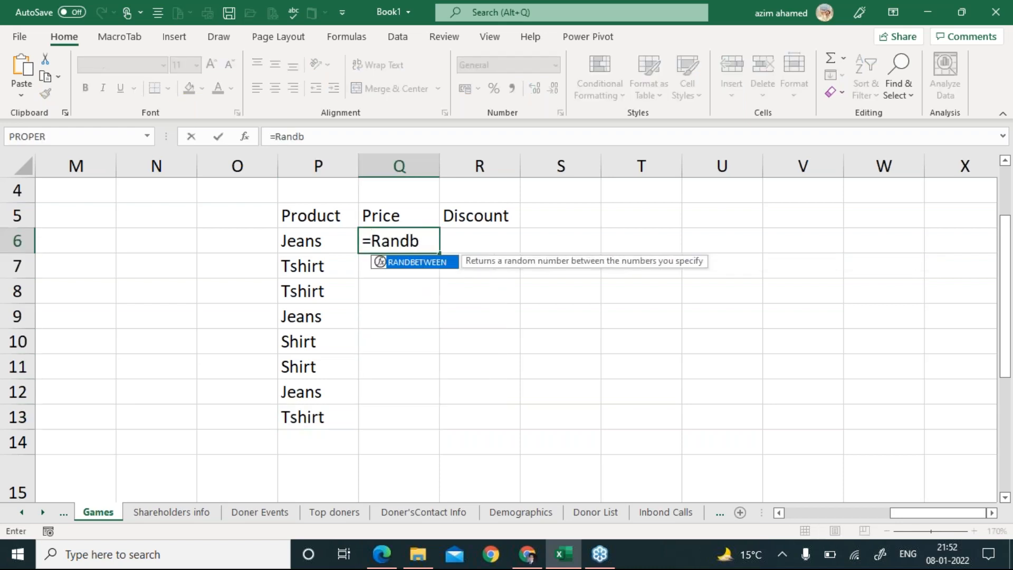
pyautogui.press('Tab')
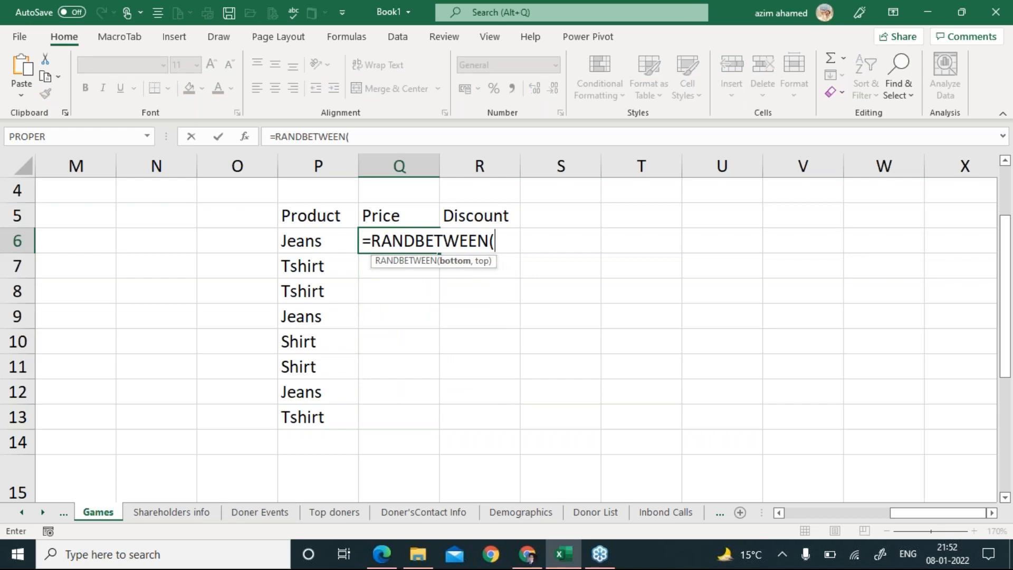
pyautogui.write('500,1000')
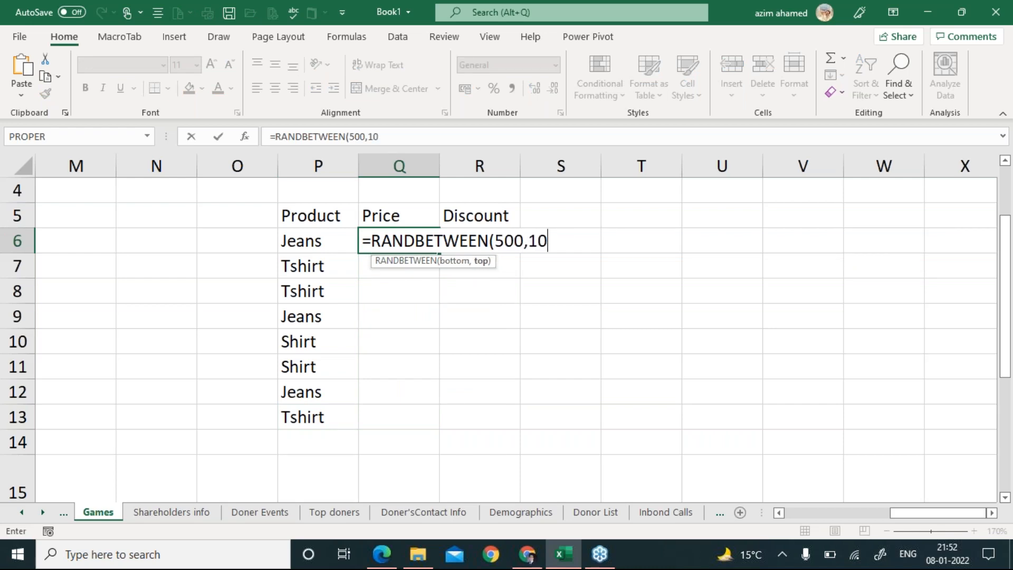
pyautogui.press('Return')
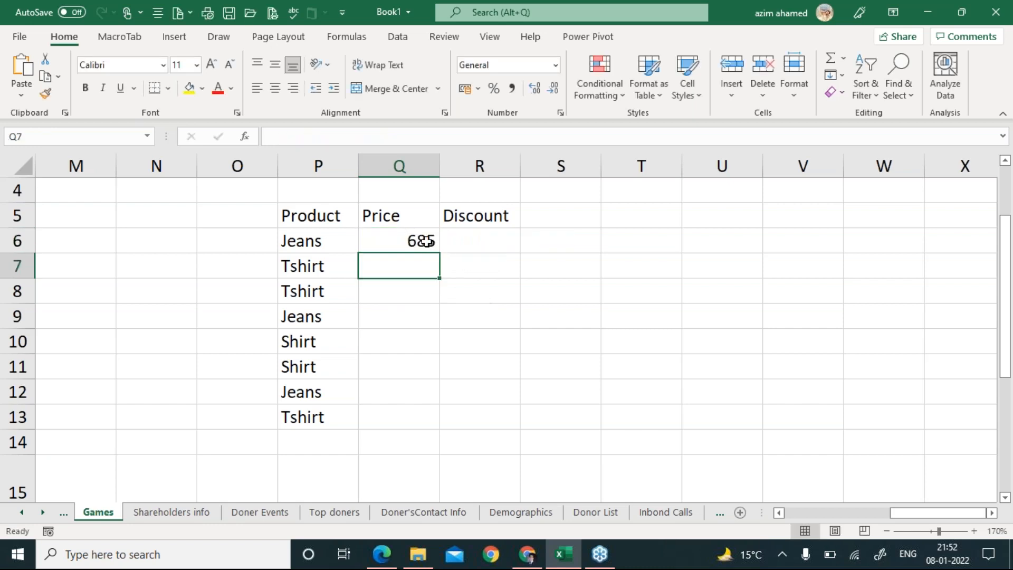
pyautogui.click(423, 241)
pyautogui.moveTo(441, 253); pyautogui.dragTo(421, 428)
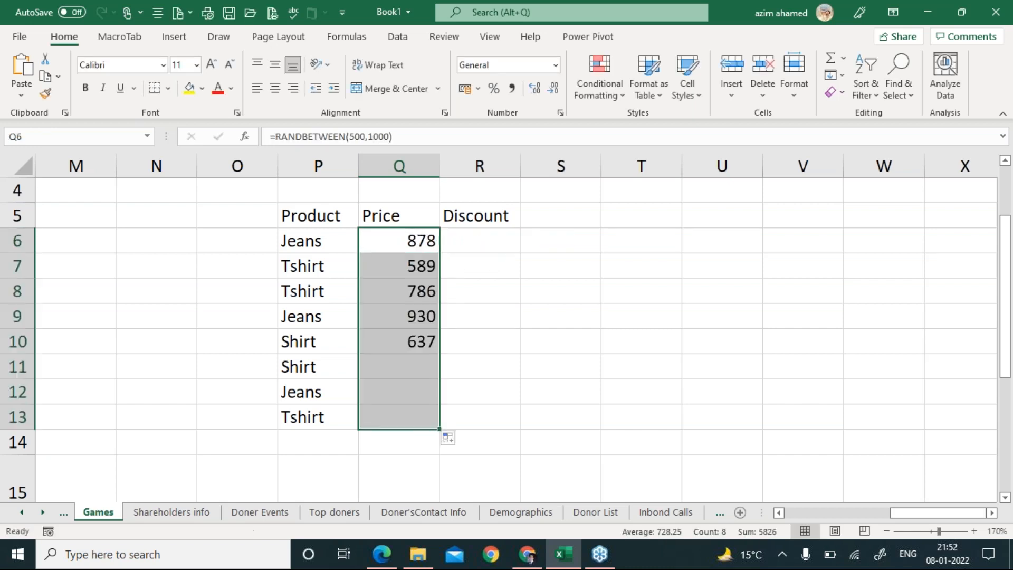
pyautogui.click(482, 236)
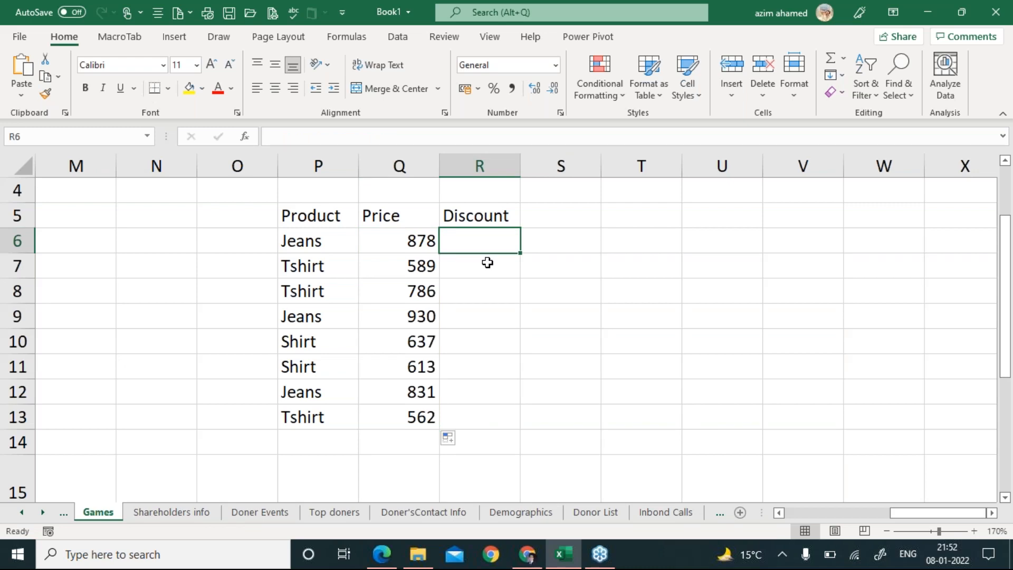
pyautogui.press('Right')
pyautogui.press('Right')
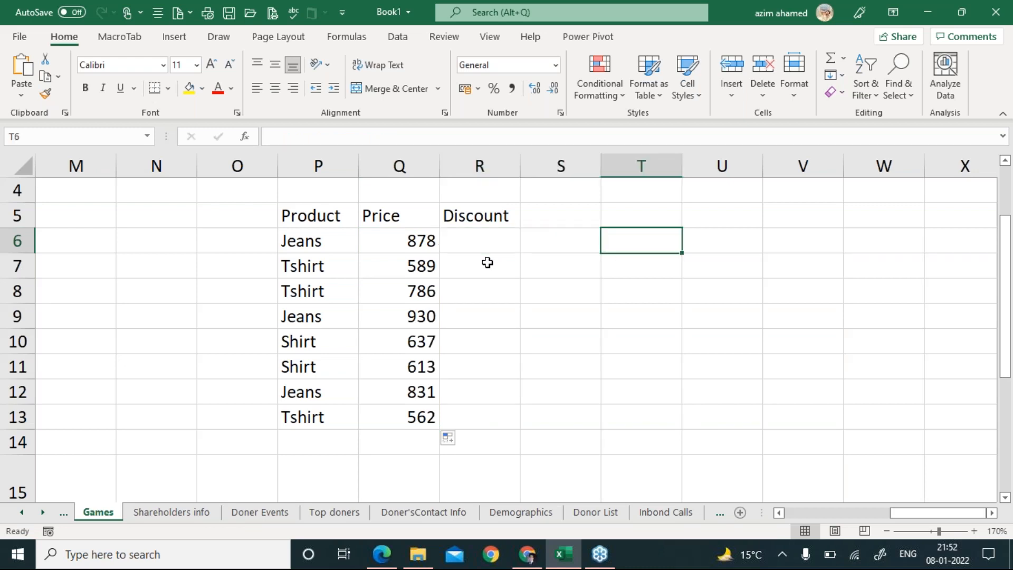
# Enter Jeans at 2% and TShirt at 1.50% as the first two rate-table rows.
pyautogui.press('Up')
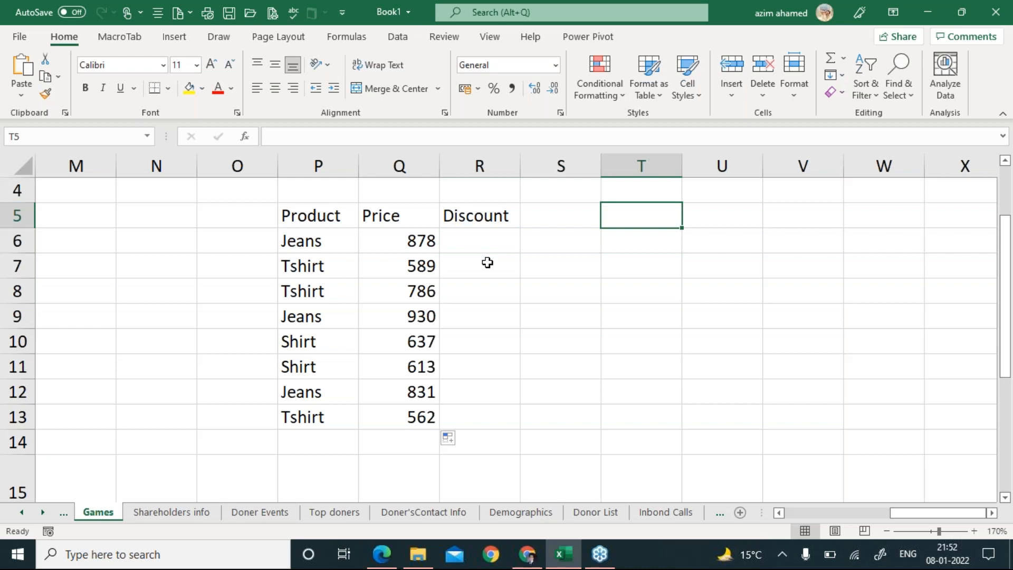
pyautogui.write('Jean')
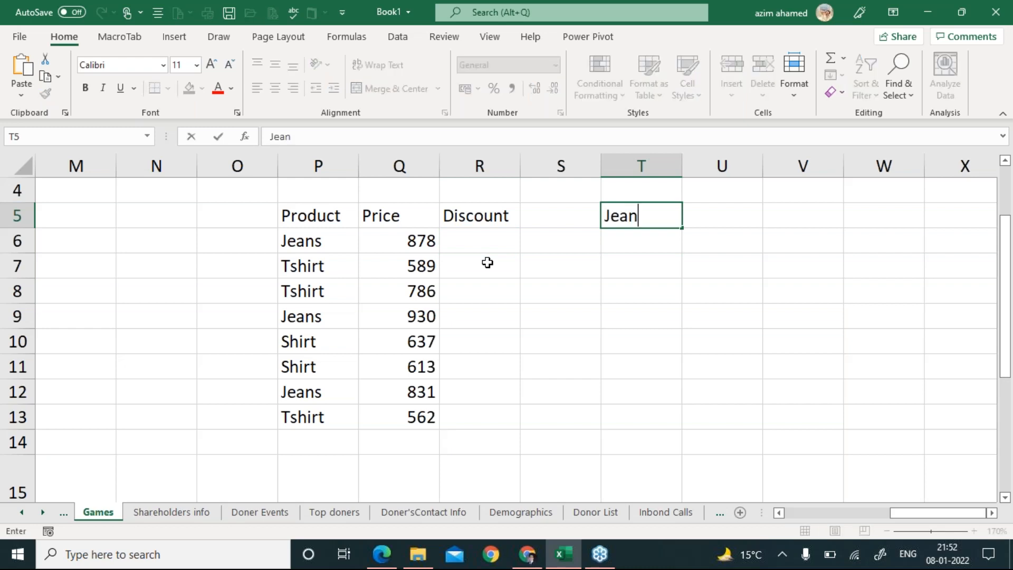
pyautogui.write('s')
pyautogui.press('Tab')
pyautogui.write('2%')
pyautogui.press('Return')
pyautogui.press('Left')
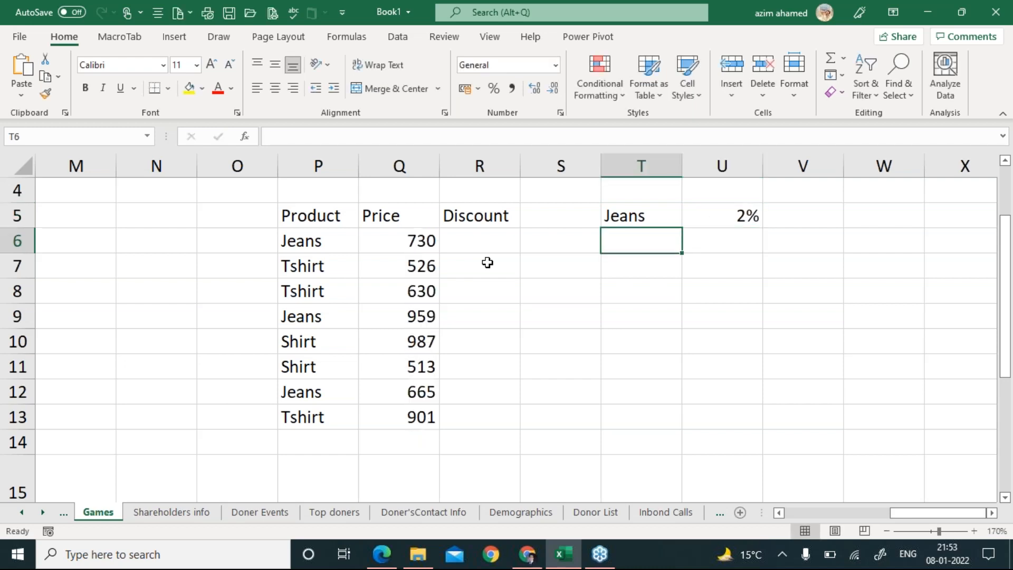
pyautogui.write('TShirt')
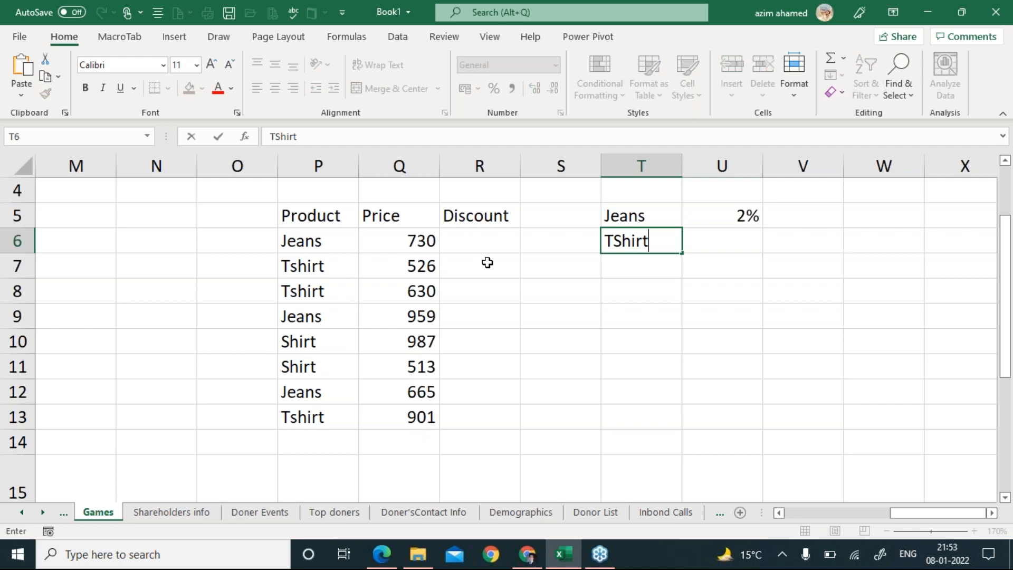
pyautogui.press('Tab')
pyautogui.write('1.5')
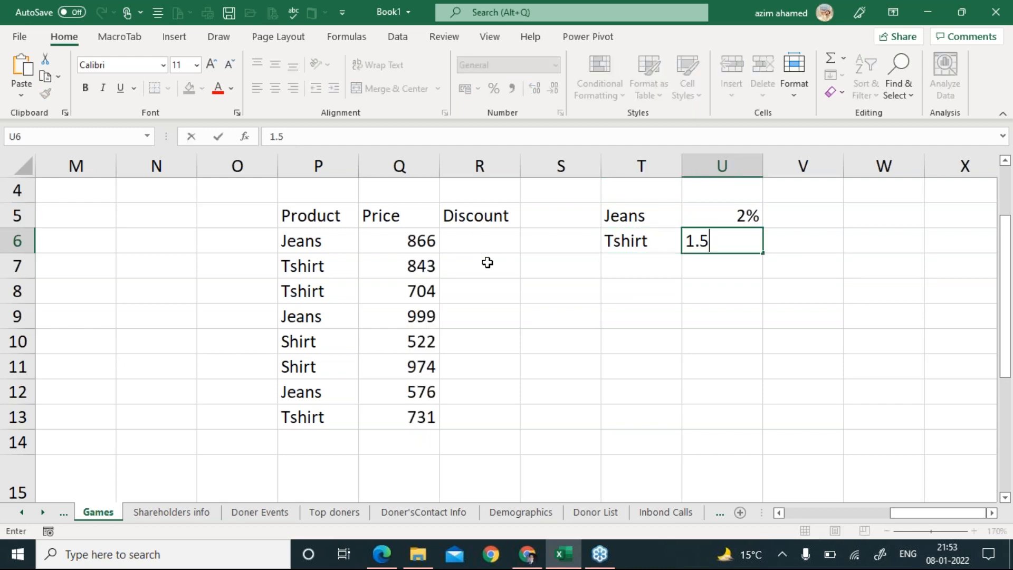
pyautogui.write('0%')
pyautogui.press('Return')
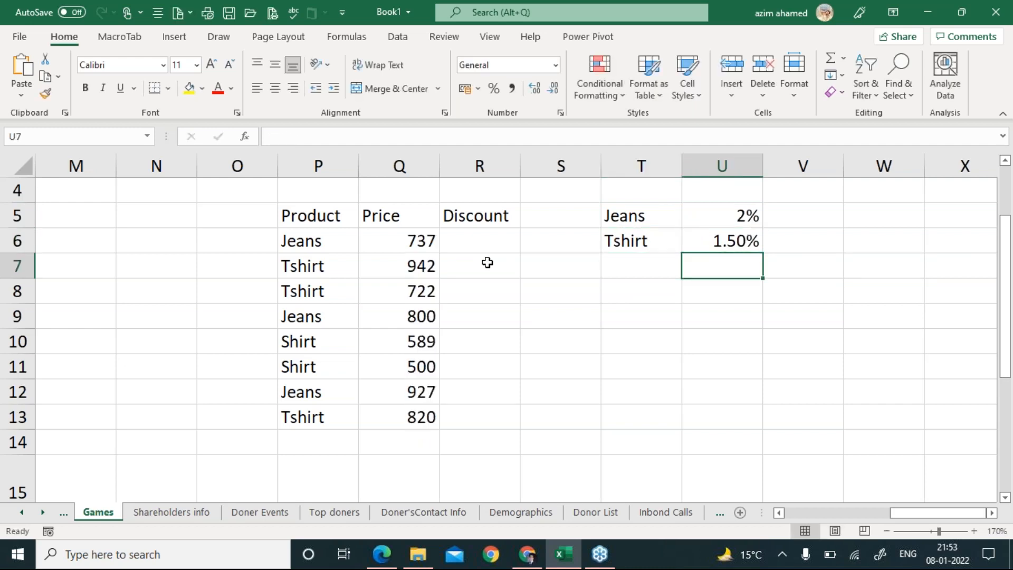
# Add Shirt at 1% as the third rate-table row.
pyautogui.press('Left')
pyautogui.write('Shirt')
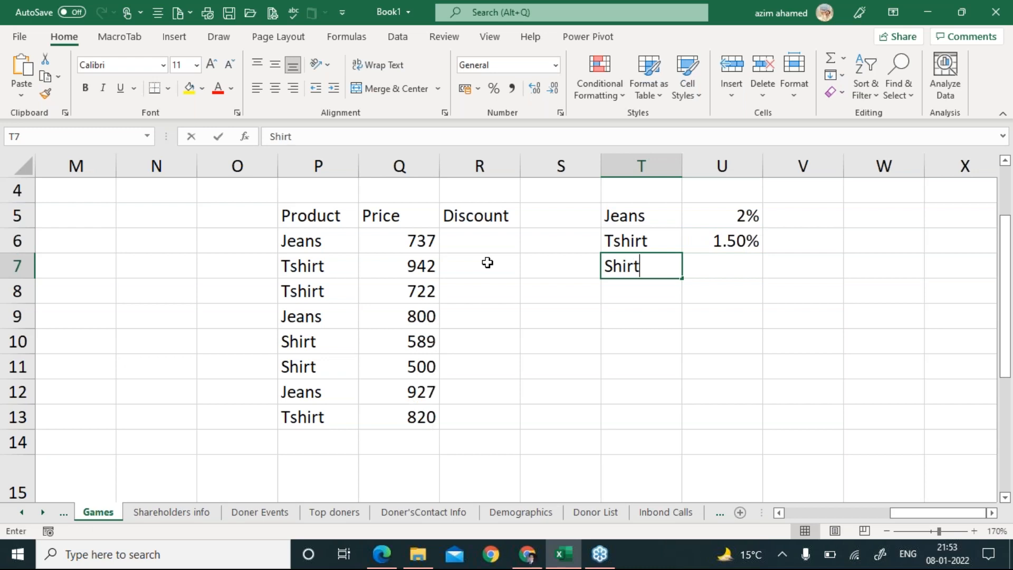
pyautogui.press('Tab')
pyautogui.write('1%')
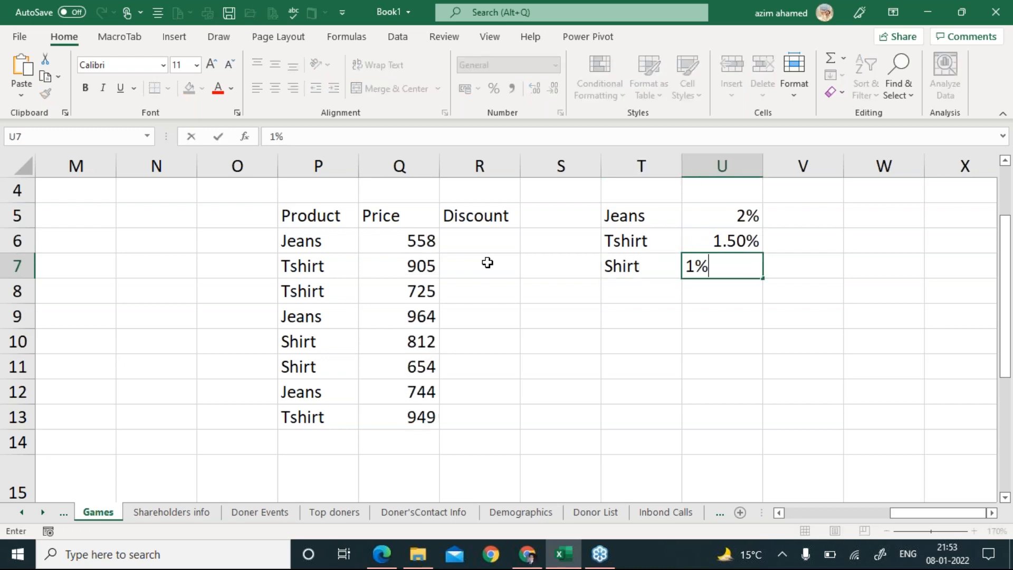
pyautogui.press('Return')
pyautogui.press('Left')
pyautogui.press('Left')
pyautogui.press('Left')
pyautogui.press('Up')
pyautogui.press('Up')
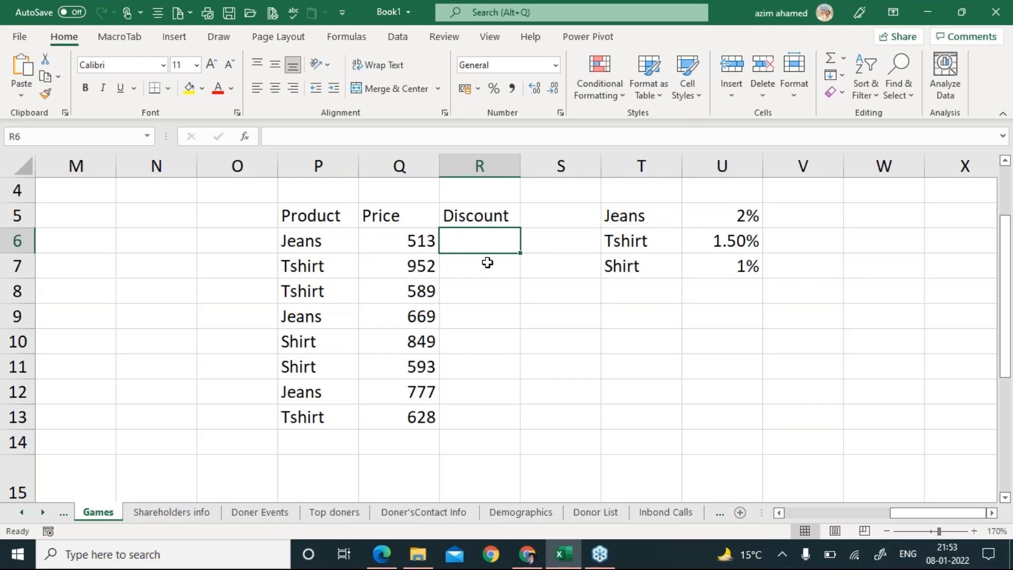
# Start R6's formula as =IF(P6="Jeans",Q6*2%, to give Jeans a 2% discount.
pyautogui.write('=IF')
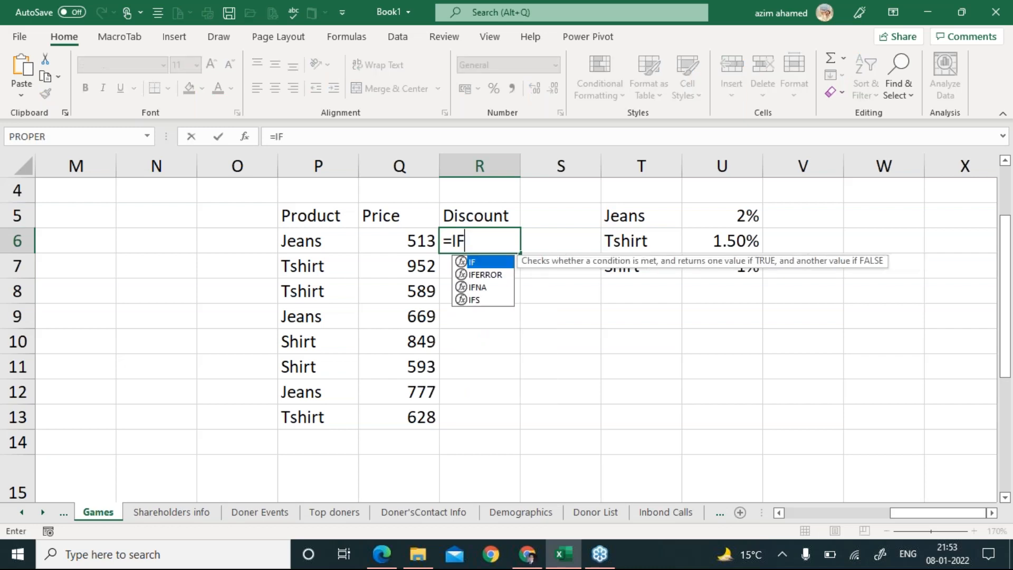
pyautogui.write('(')
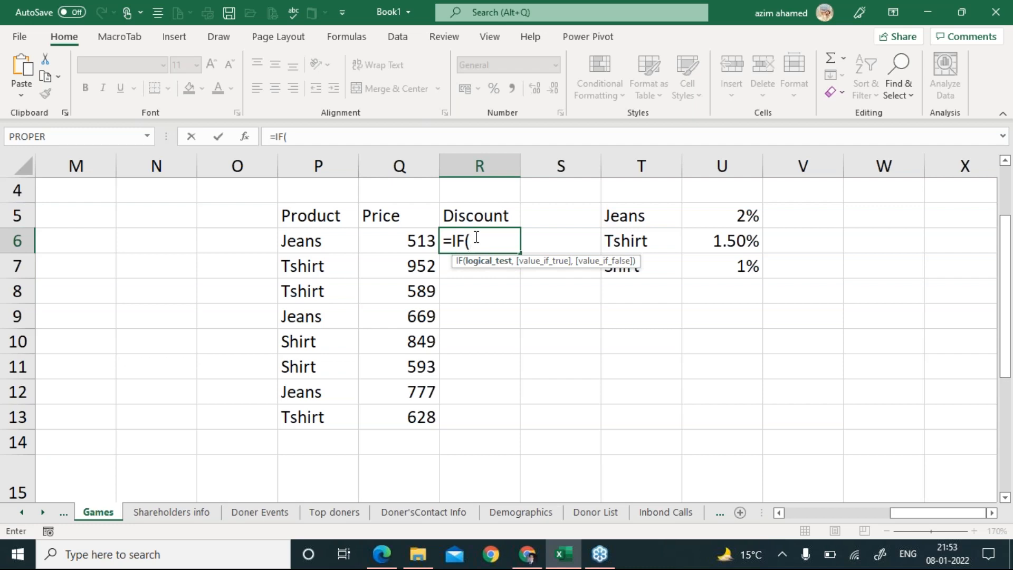
pyautogui.click(324, 244)
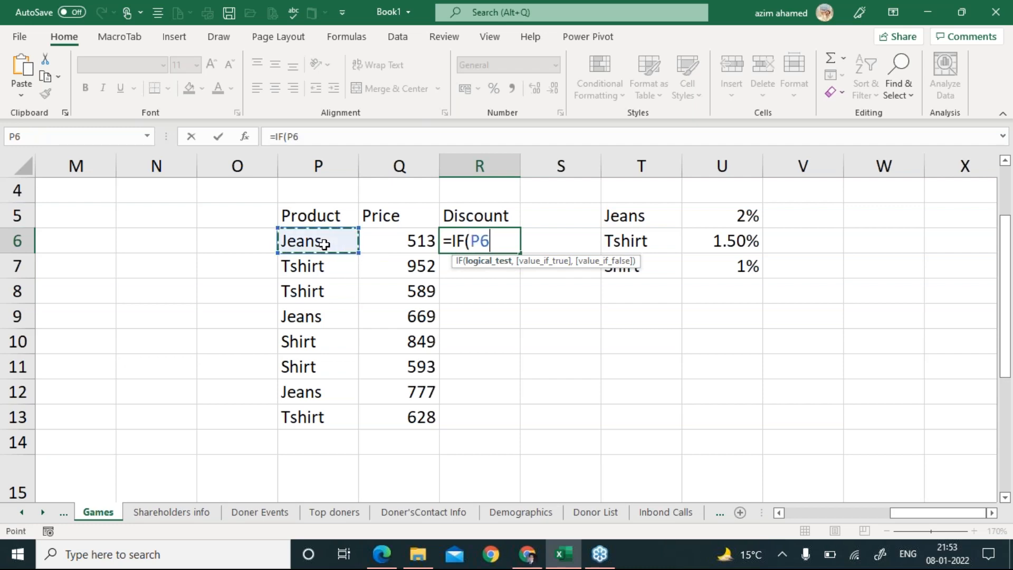
pyautogui.write('="Je')
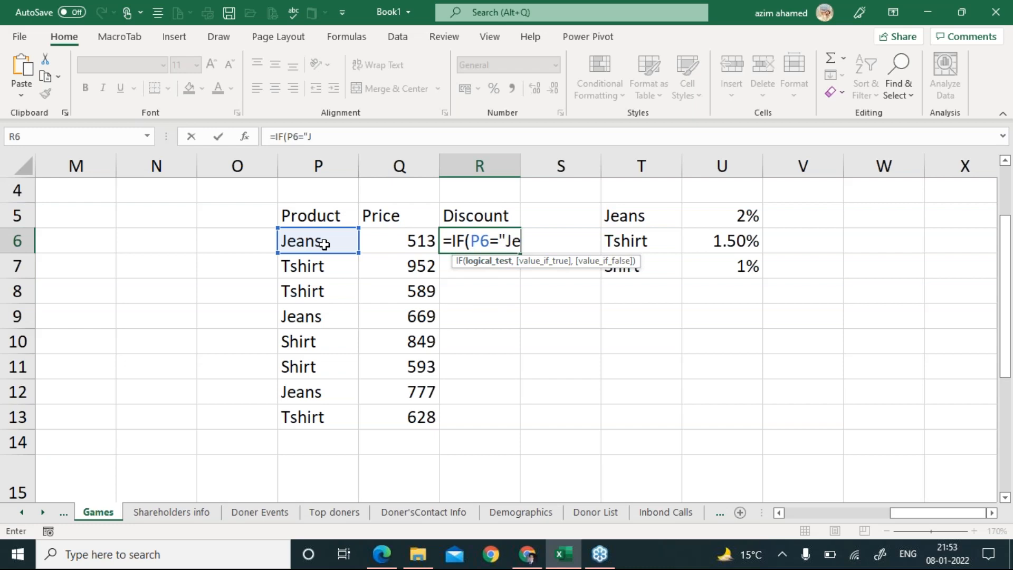
pyautogui.write('ans"')
pyautogui.write(',')
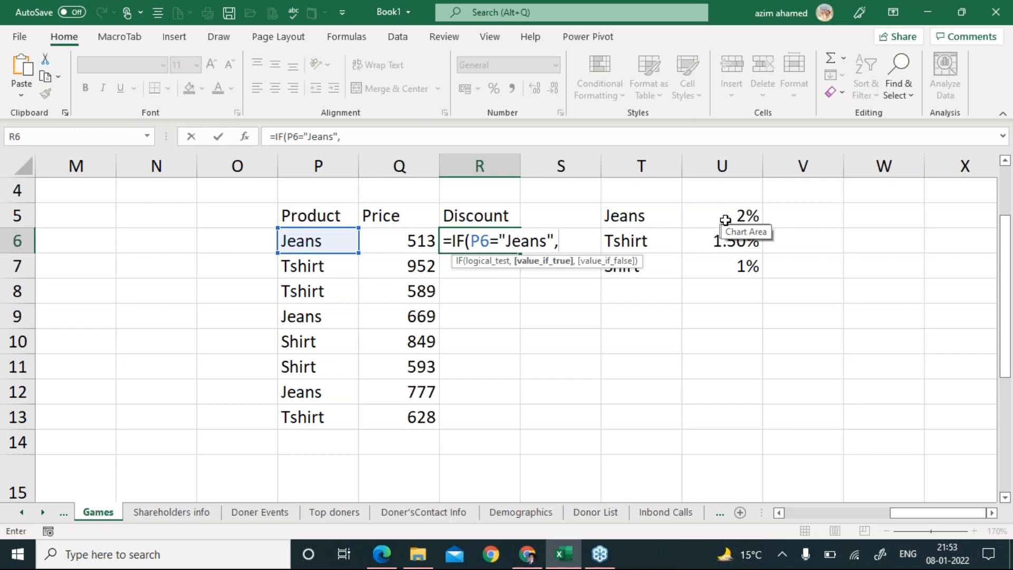
pyautogui.click(412, 241)
pyautogui.write('*')
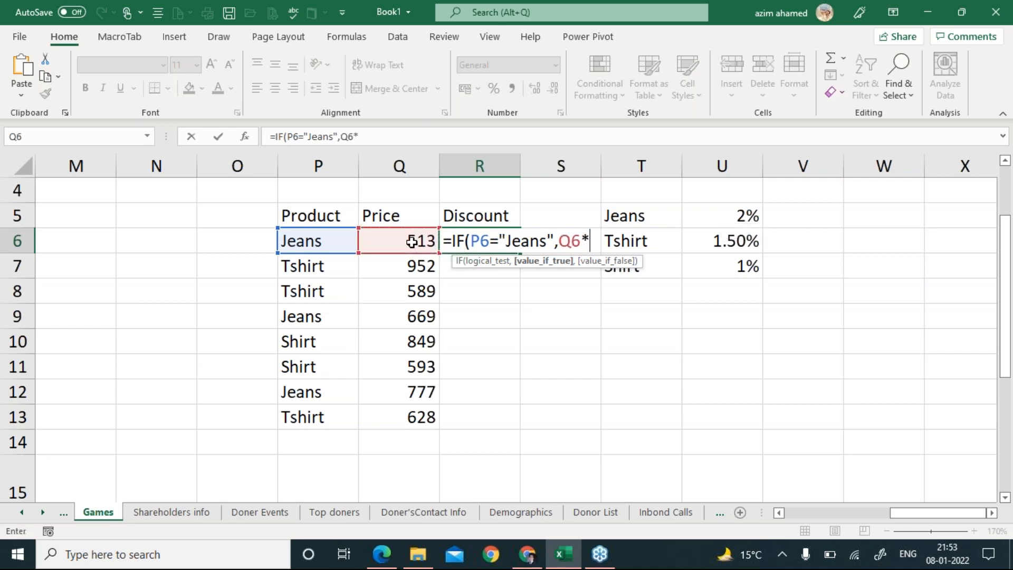
pyautogui.write('2%')
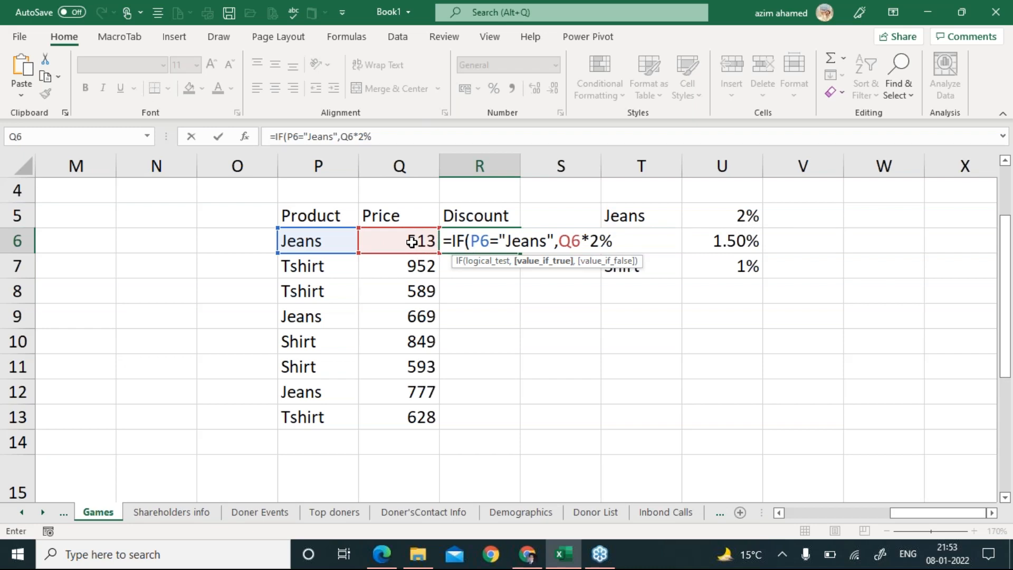
pyautogui.write(',')
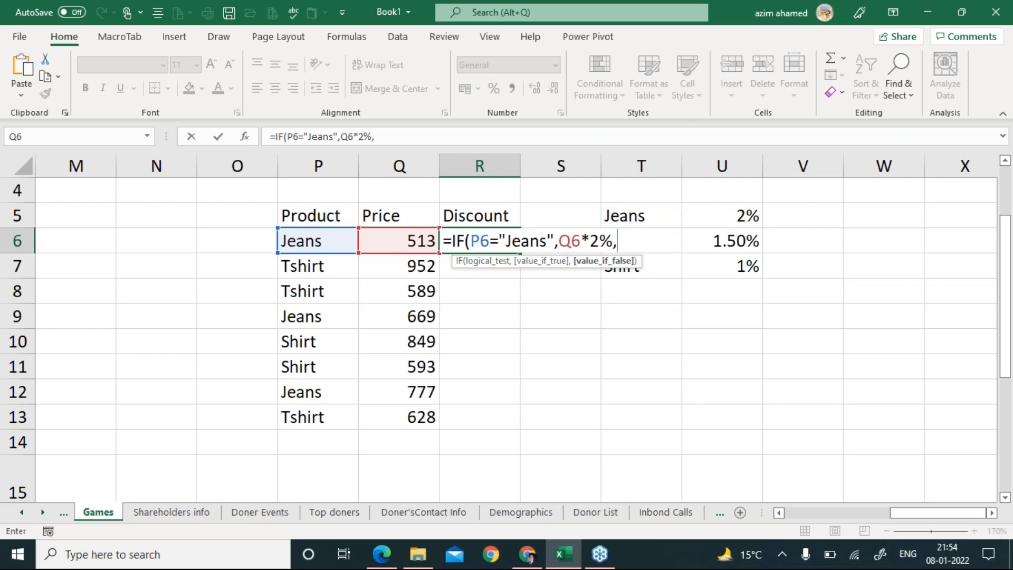
# Nest a second IF giving Tshirt a discount of 1.5% of the Q6 price.
pyautogui.write('IF')
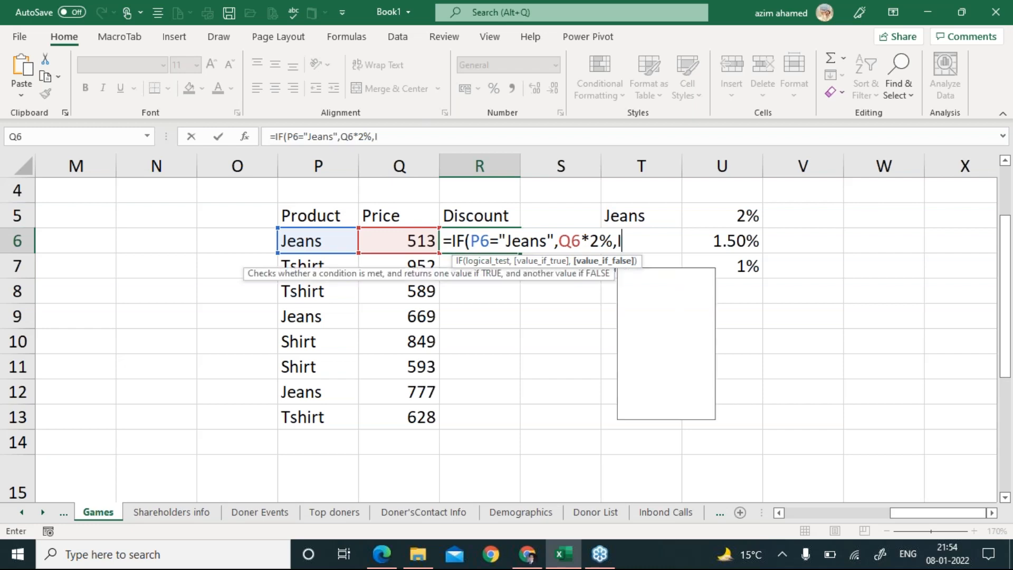
pyautogui.write('(')
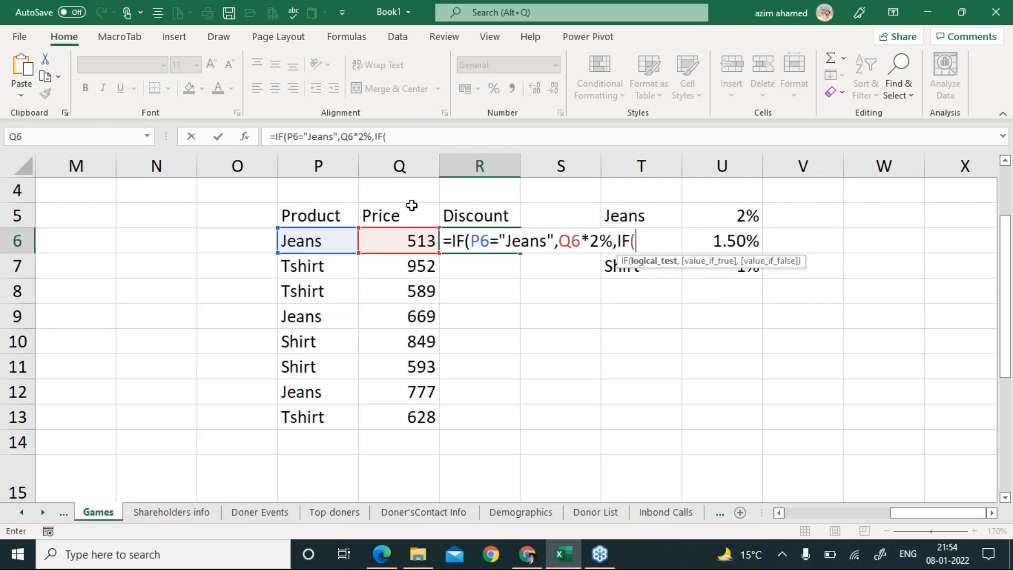
pyautogui.click(316, 237)
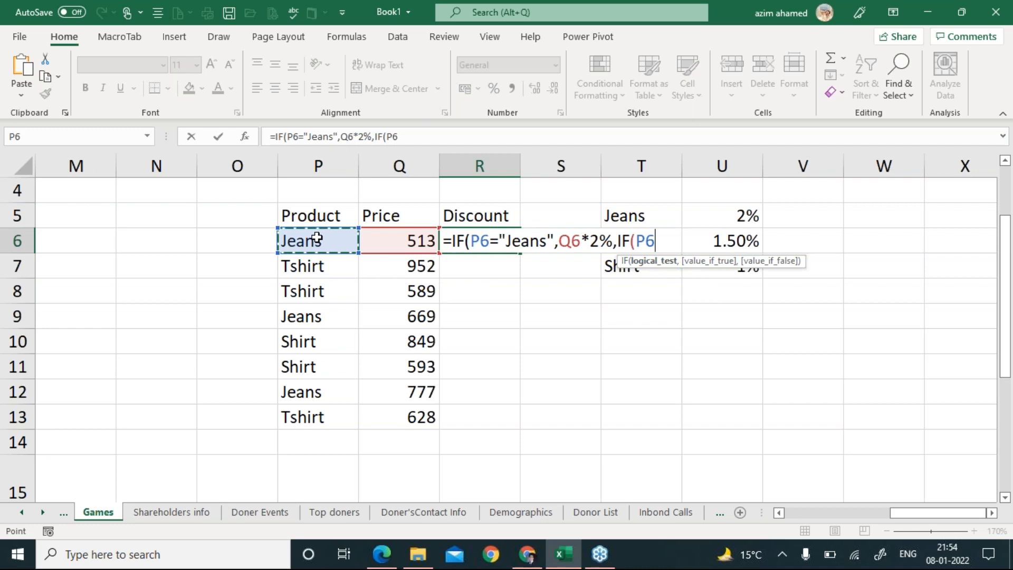
pyautogui.write('="Tshirt')
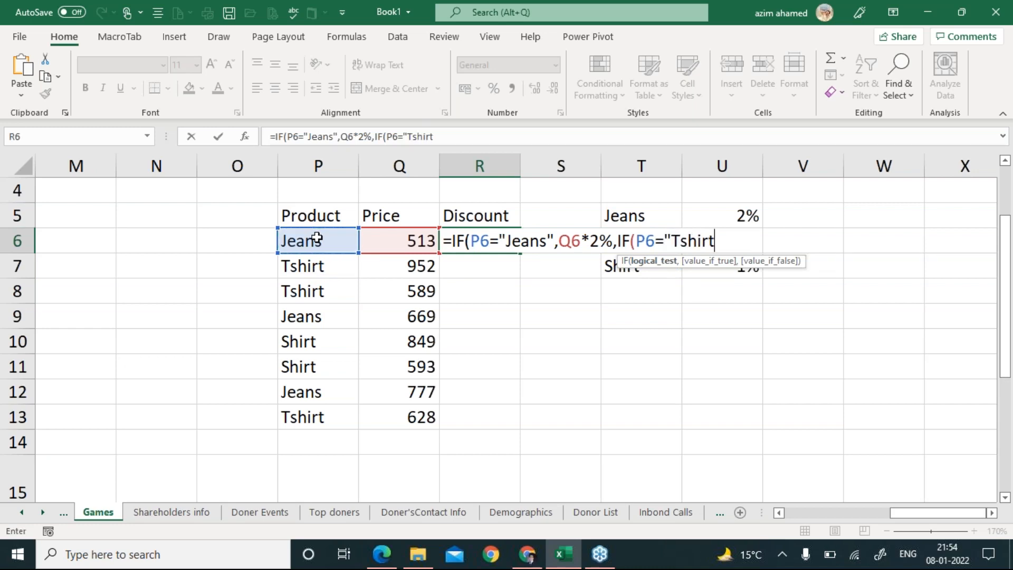
pyautogui.write('",')
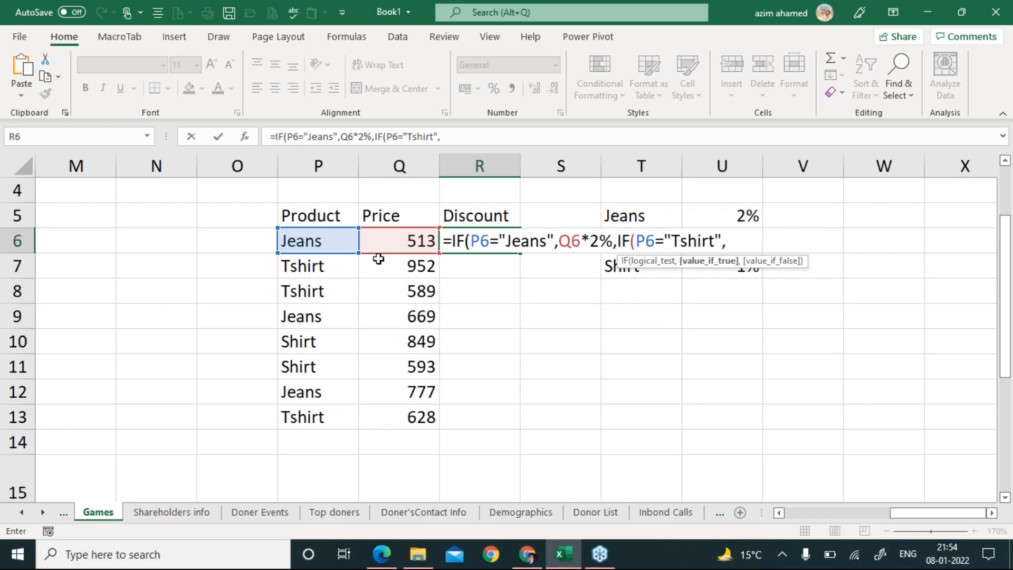
pyautogui.click(402, 242)
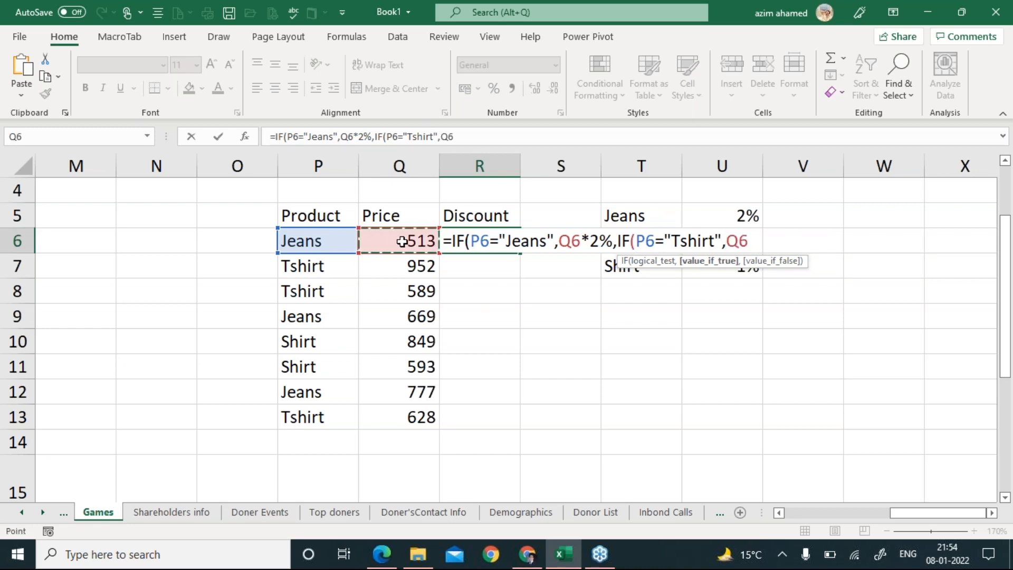
pyautogui.write('*1.')
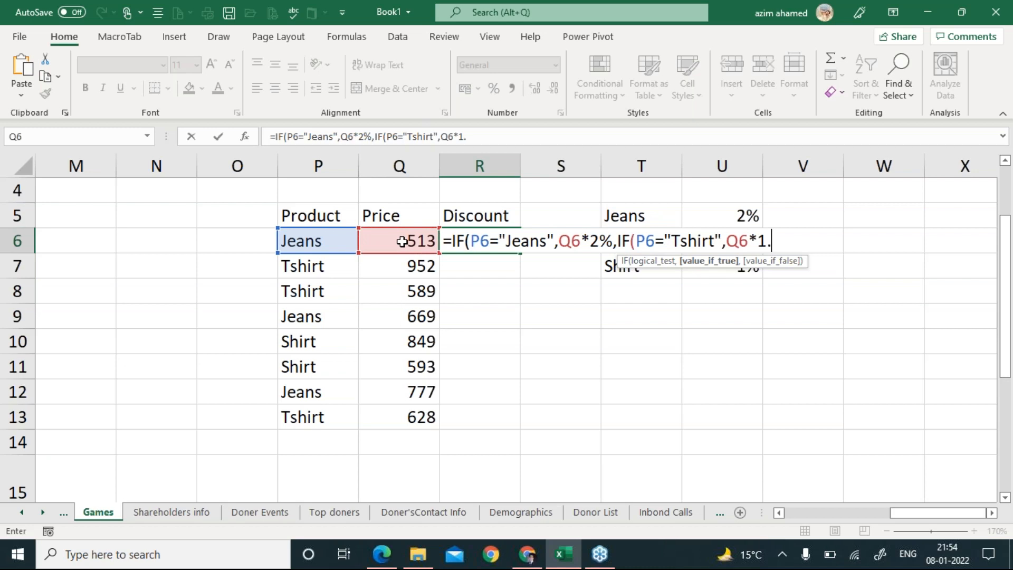
pyautogui.write('5%,')
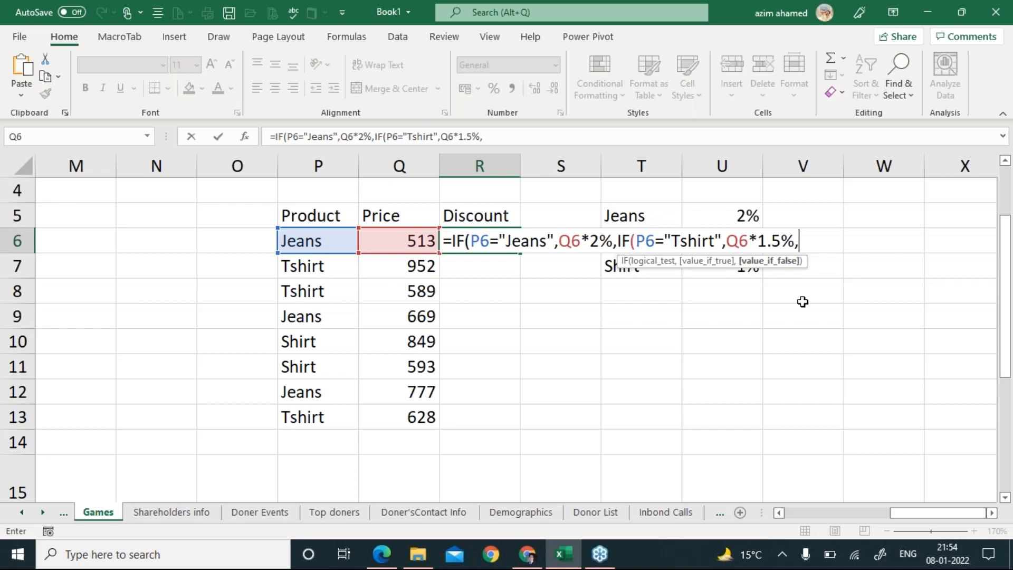
# Nest a final IF giving Shirt 1% and otherwise 0, commit it, accepting Excel's correction.
pyautogui.write('IF(')
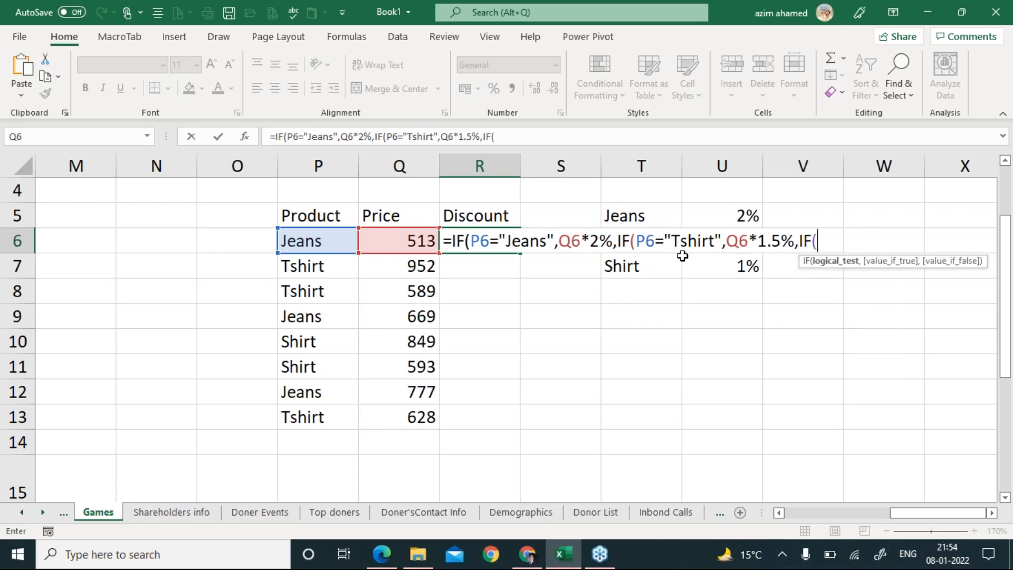
pyautogui.click(319, 241)
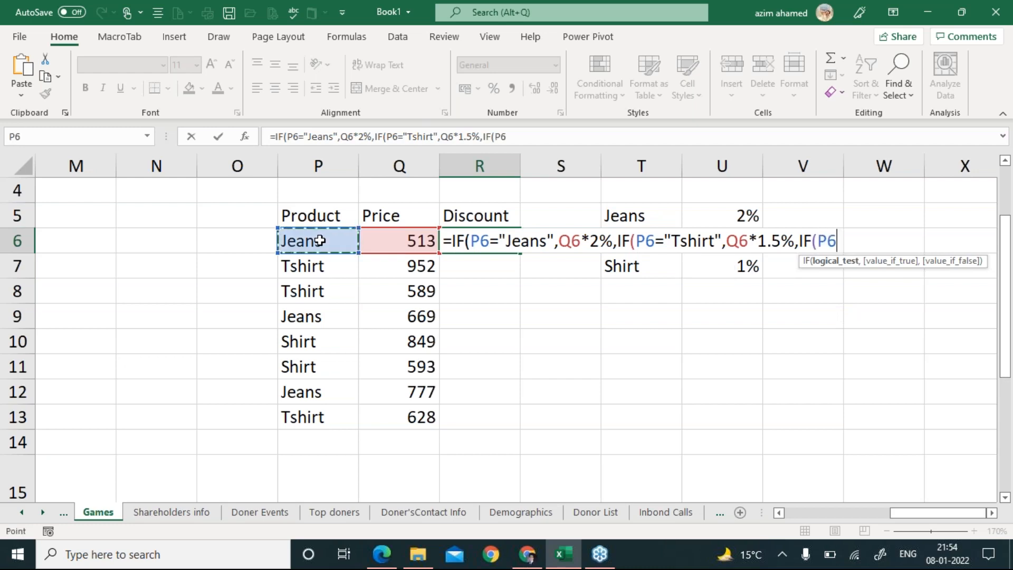
pyautogui.write('="Shirt",')
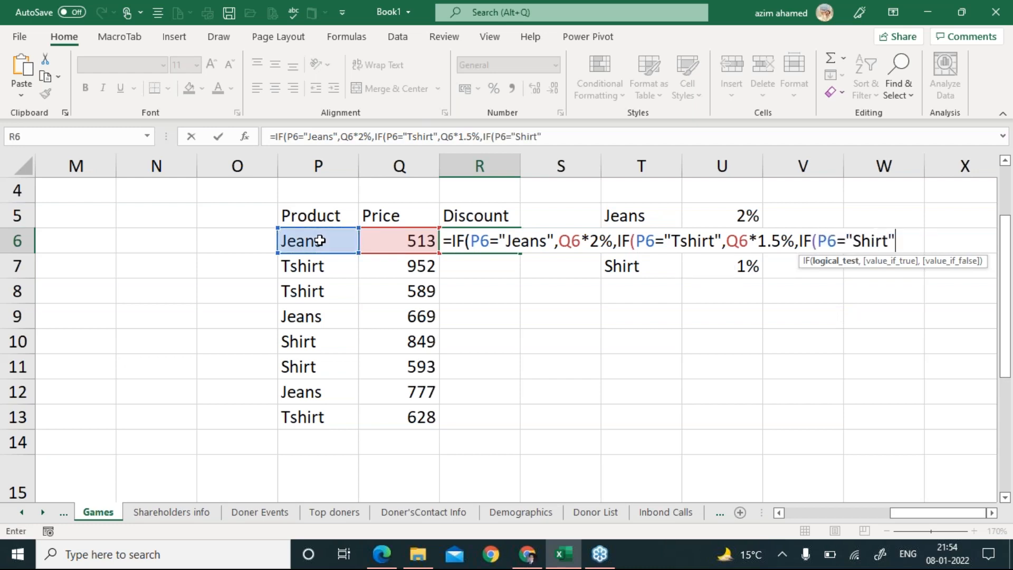
pyautogui.click(408, 242)
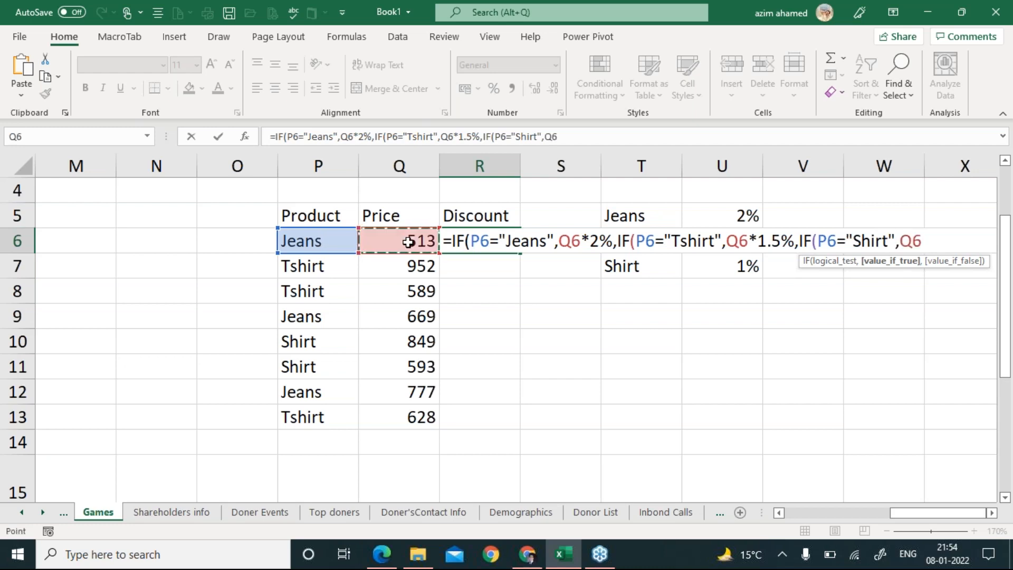
pyautogui.write('*1%')
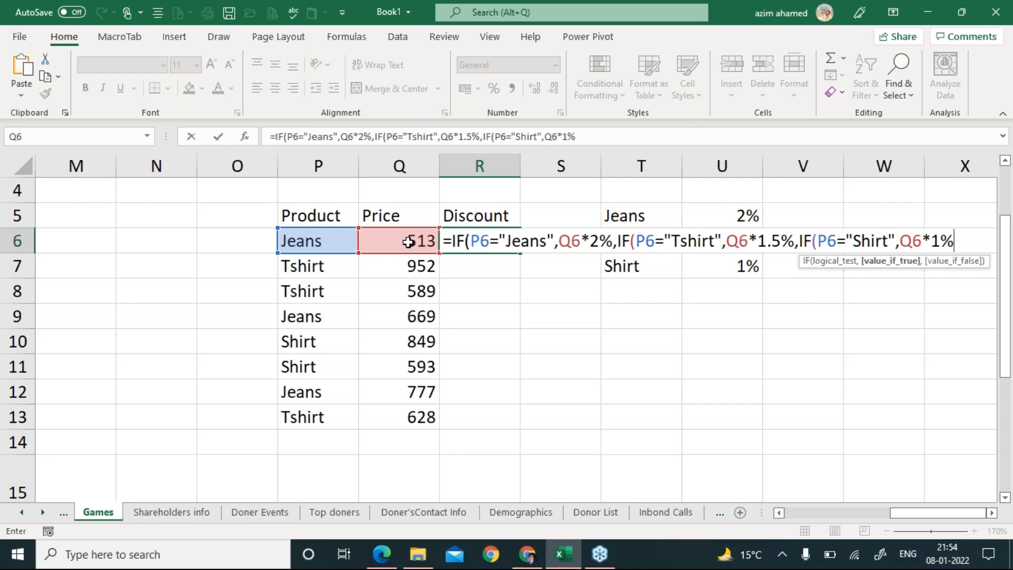
pyautogui.write(',0')
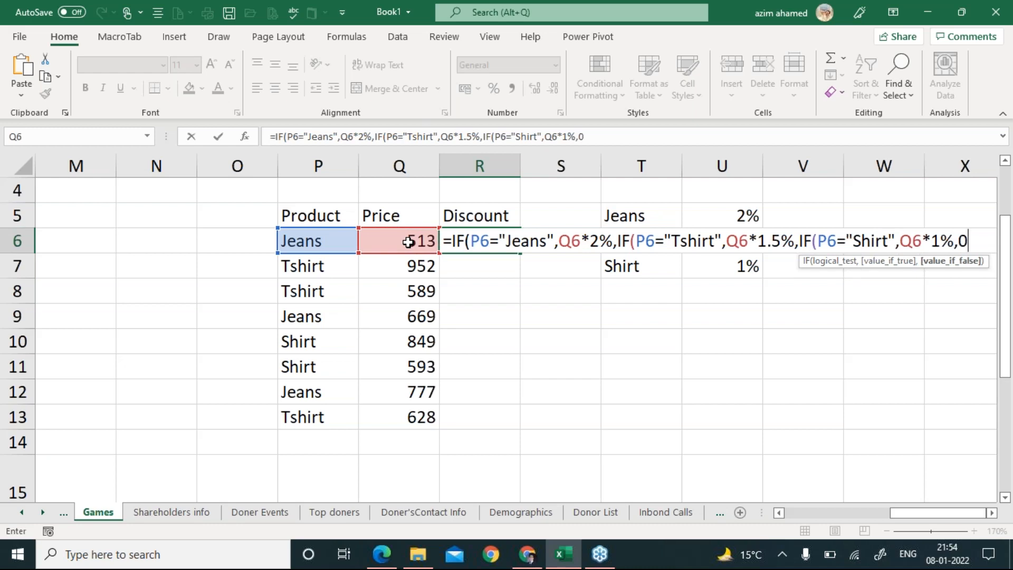
pyautogui.write('))')
pyautogui.press('Return')
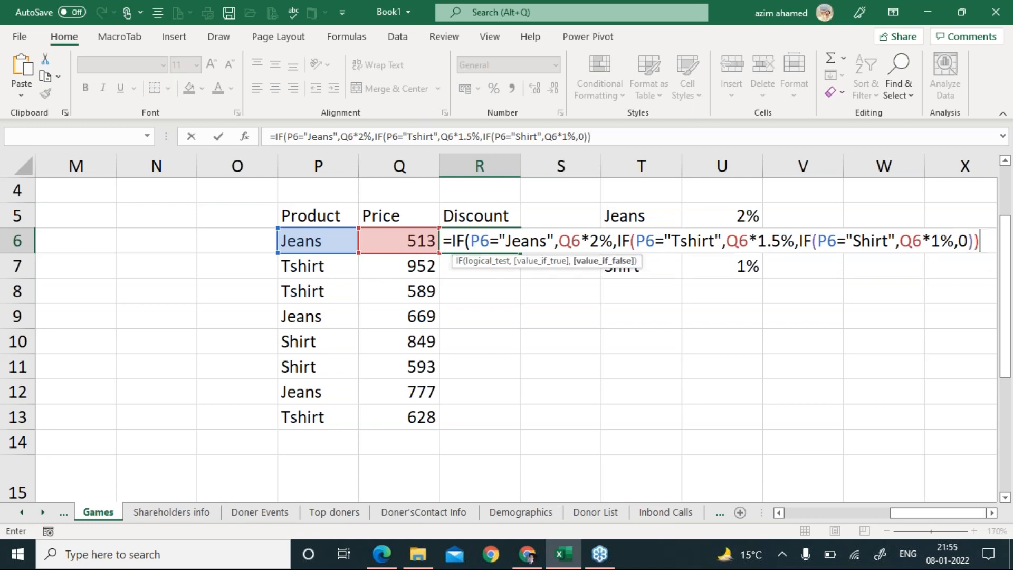
pyautogui.press('Return')
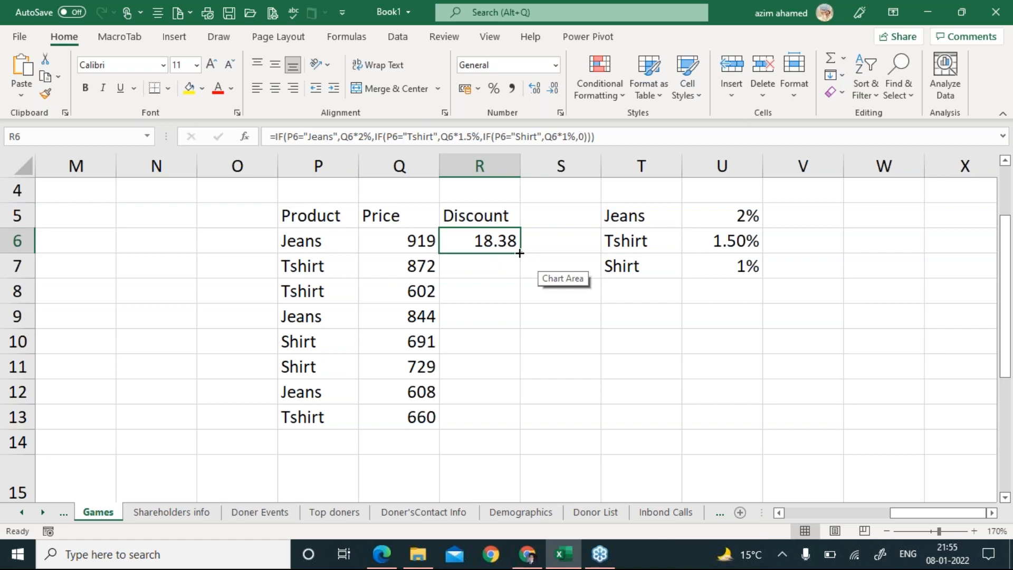
# Fill the R6 discount formula down to R13, then reopen R6's formula for editing.
pyautogui.doubleClick(519, 254)
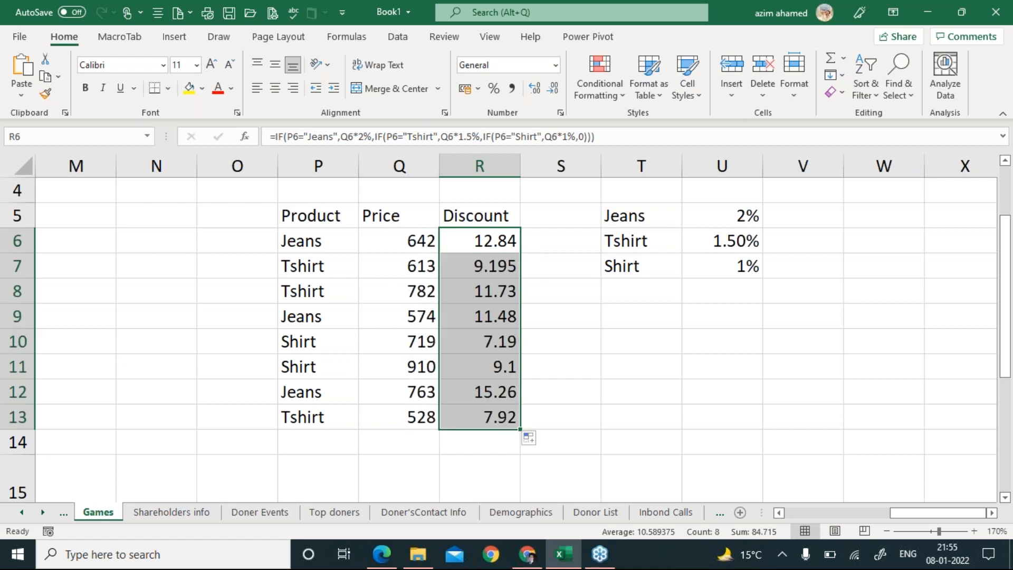
pyautogui.doubleClick(479, 240)
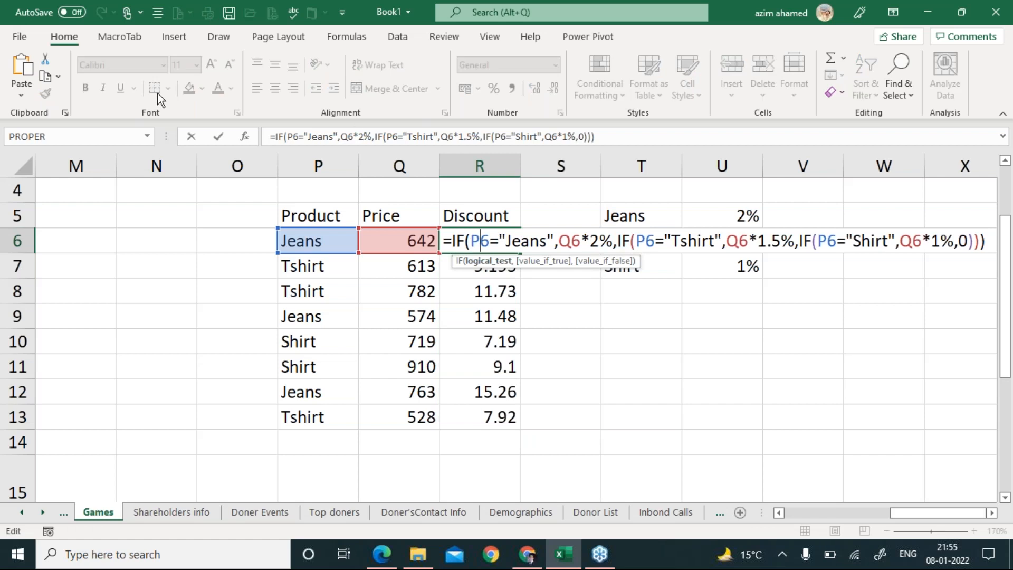
pyautogui.hotkey('ctrl', '2')
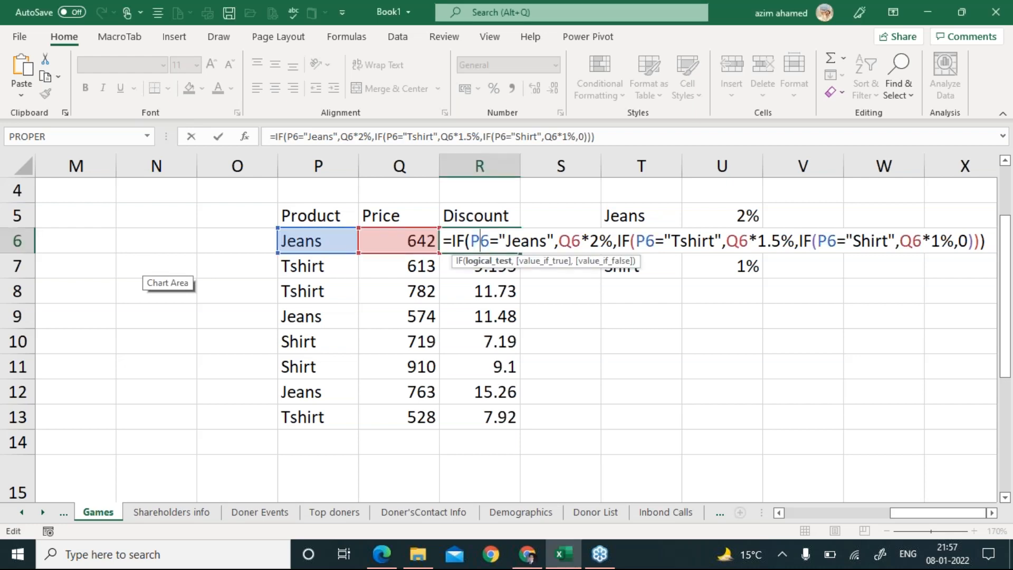
pyautogui.press('Return')
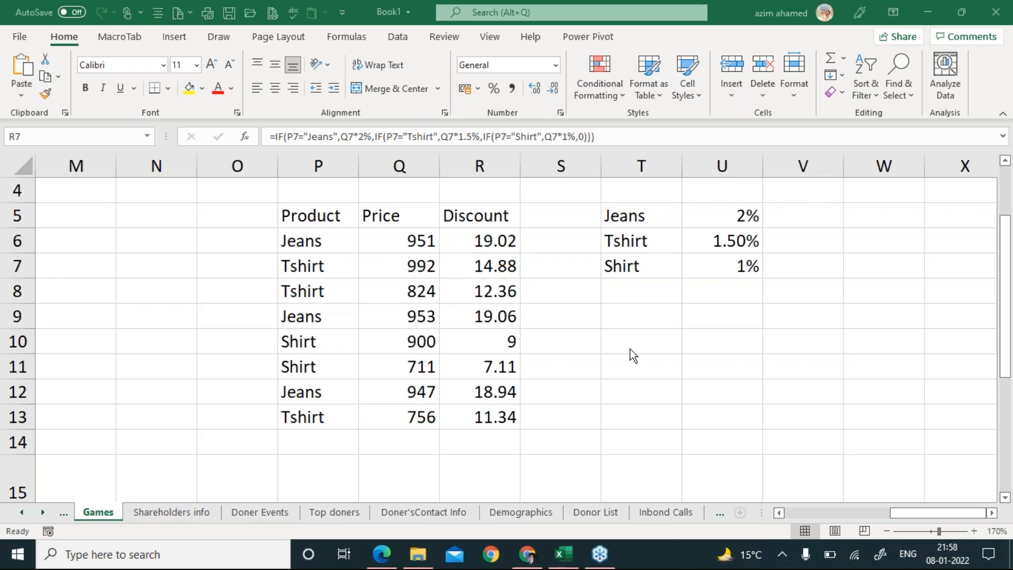
# Enter a first name in T10 and a last name in U10.
pyautogui.click(645, 349)
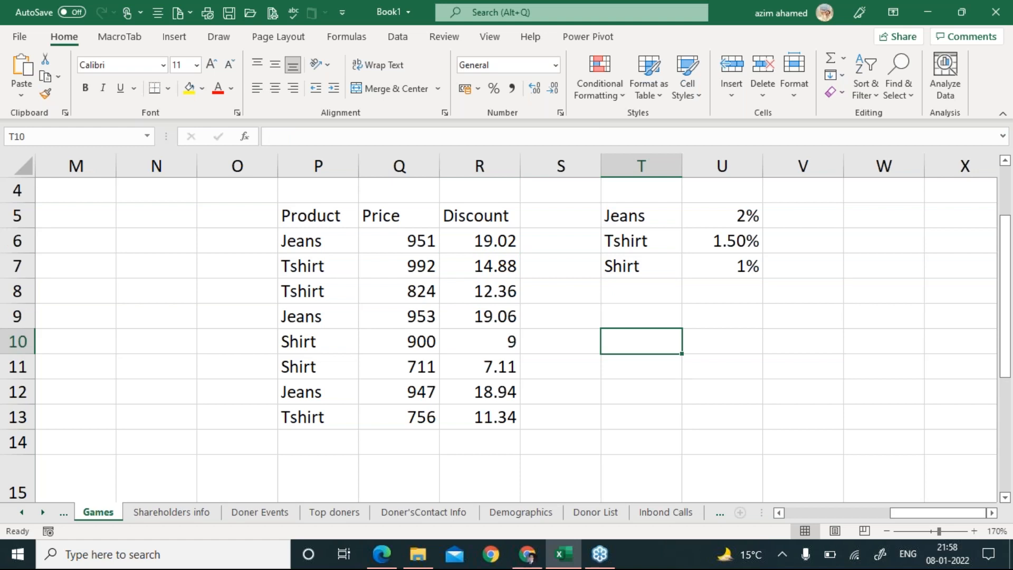
pyautogui.press('Tab')
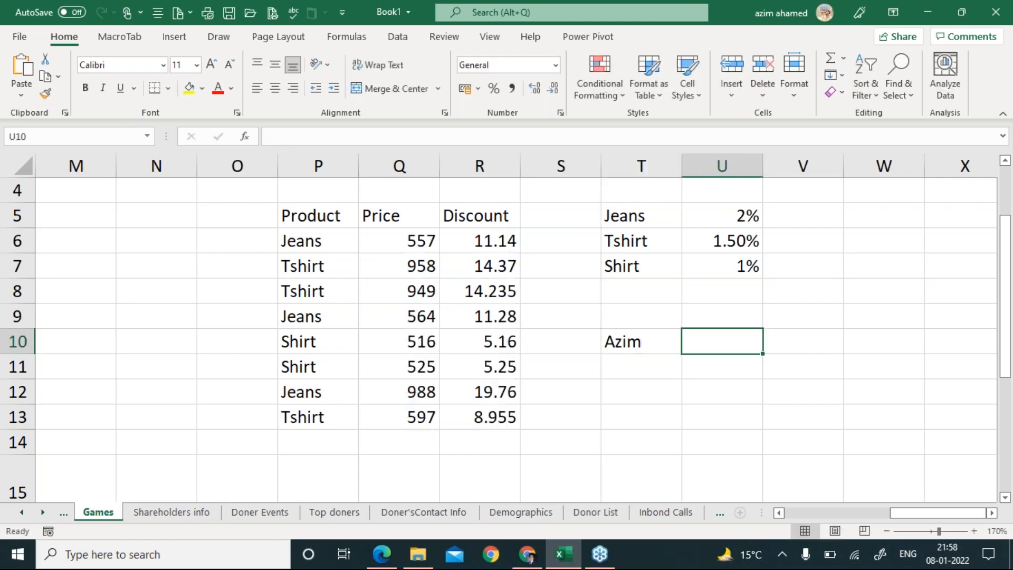
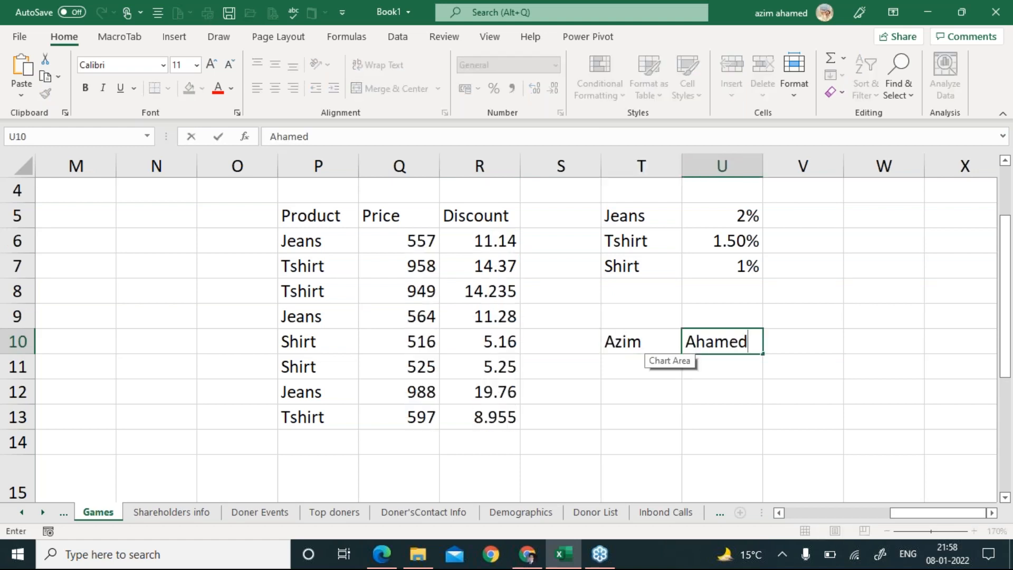
pyautogui.press('Tab')
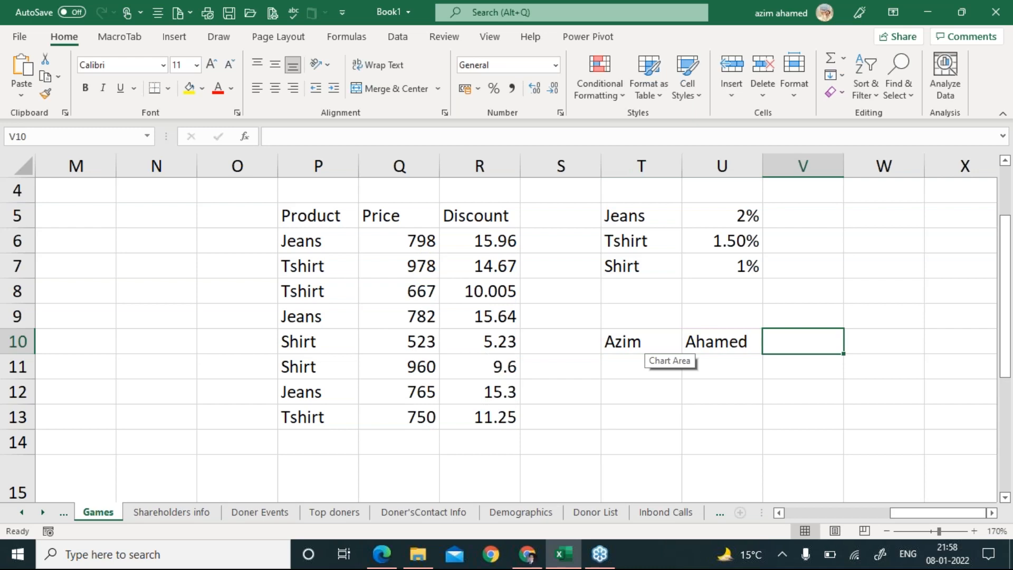
pyautogui.press('Down')
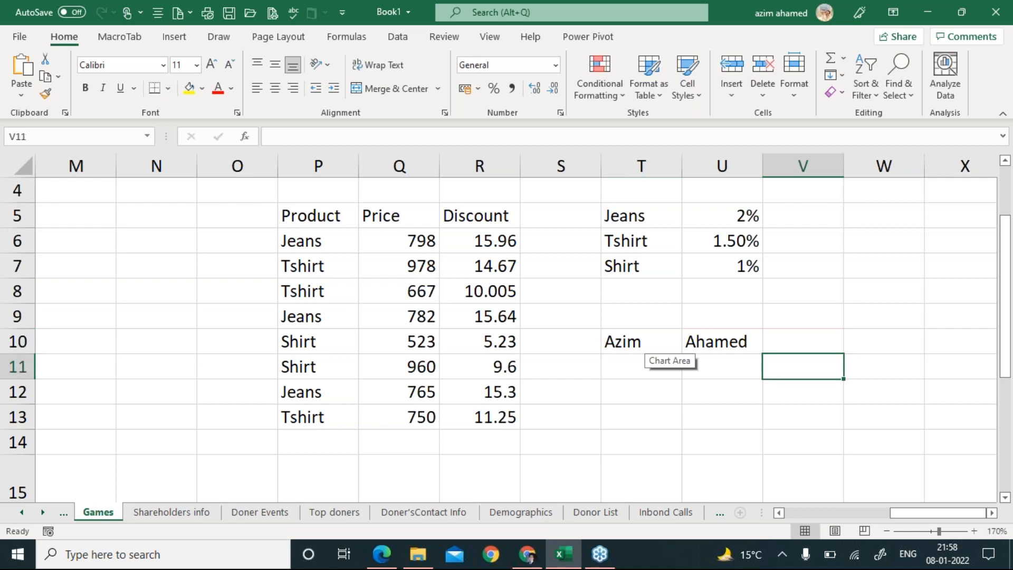
# Enter =CONCATENATE(T10," ",U10) in V11 to join the names with a space.
pyautogui.write('=conc')
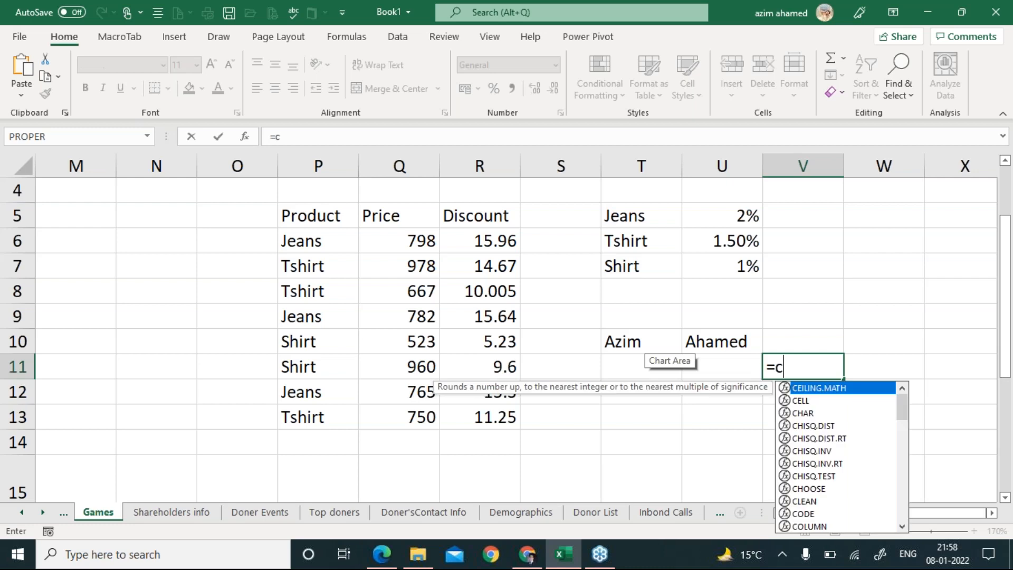
pyautogui.press('Down')
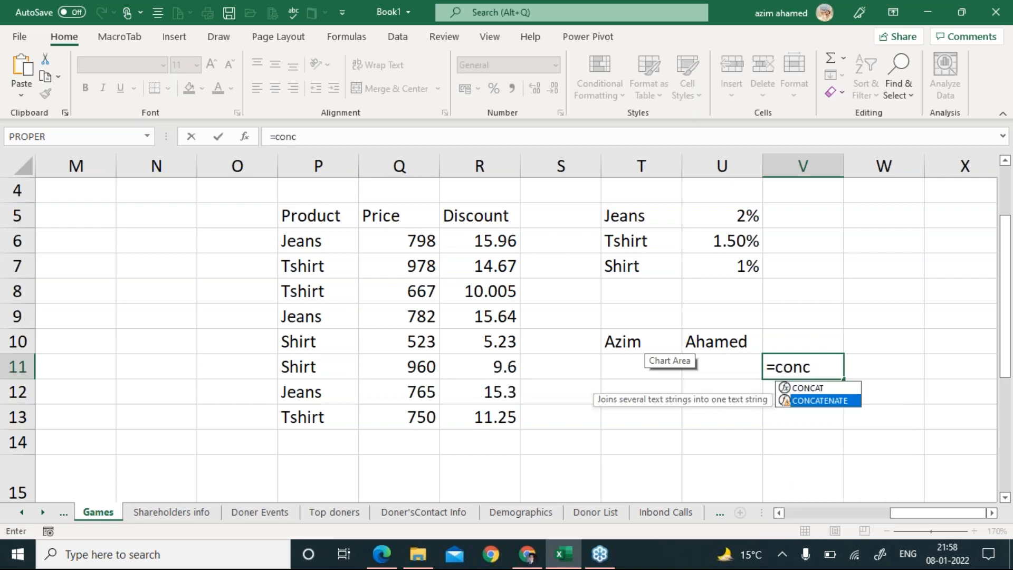
pyautogui.press('Tab')
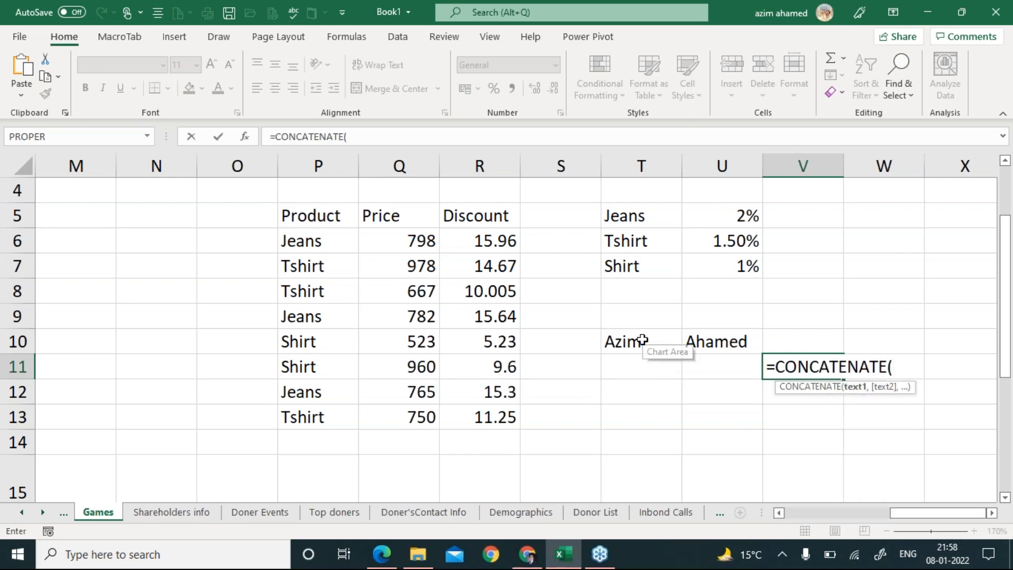
pyautogui.click(642, 341)
pyautogui.write(',')
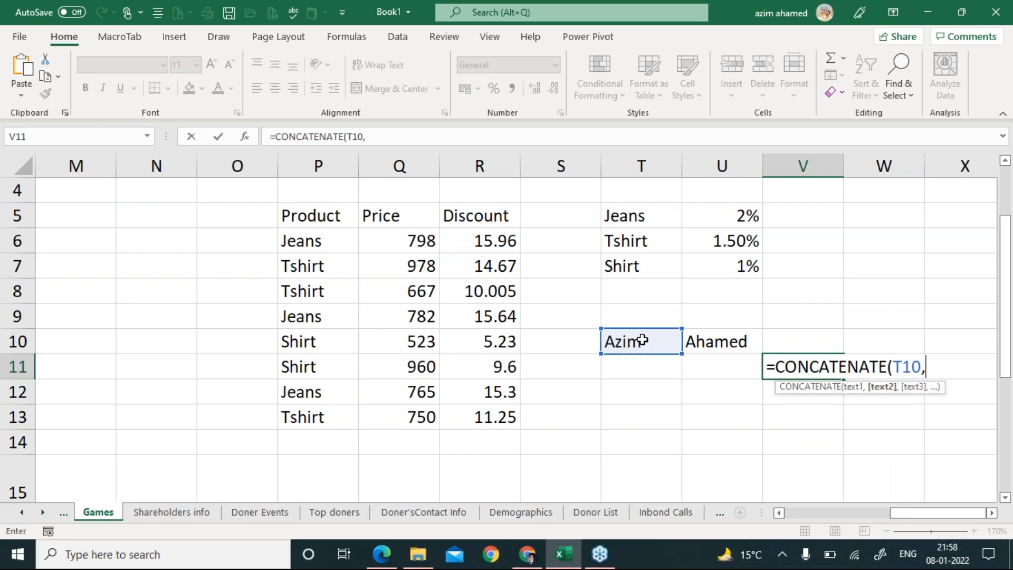
pyautogui.write('" "')
pyautogui.write(',')
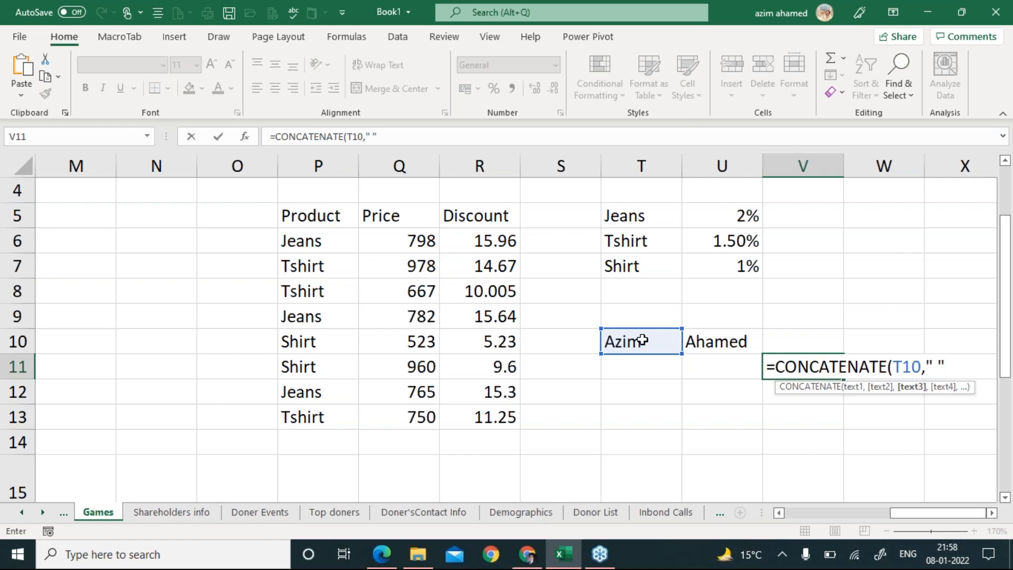
pyautogui.click(710, 341)
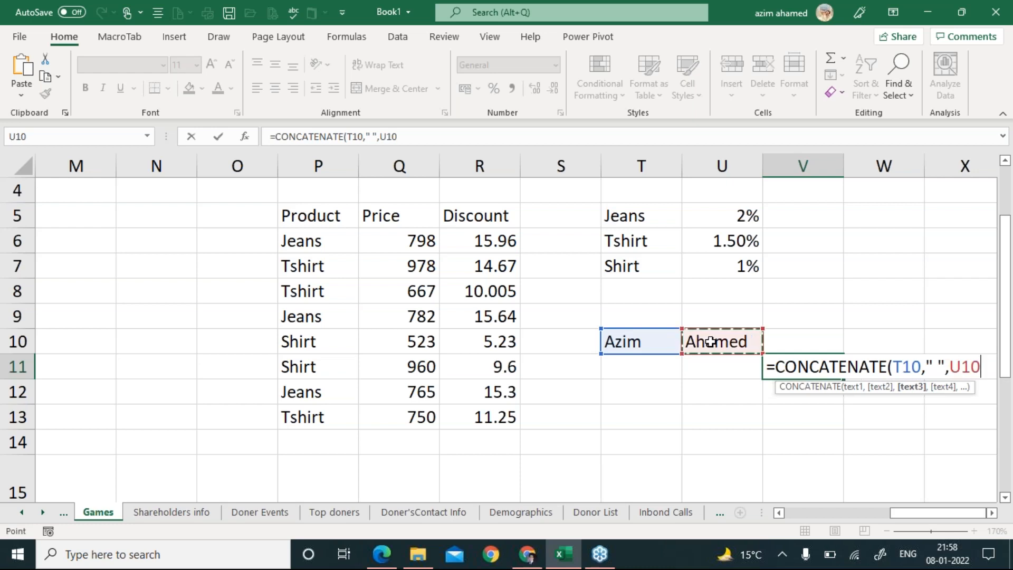
pyautogui.write(')')
pyautogui.press('Return')
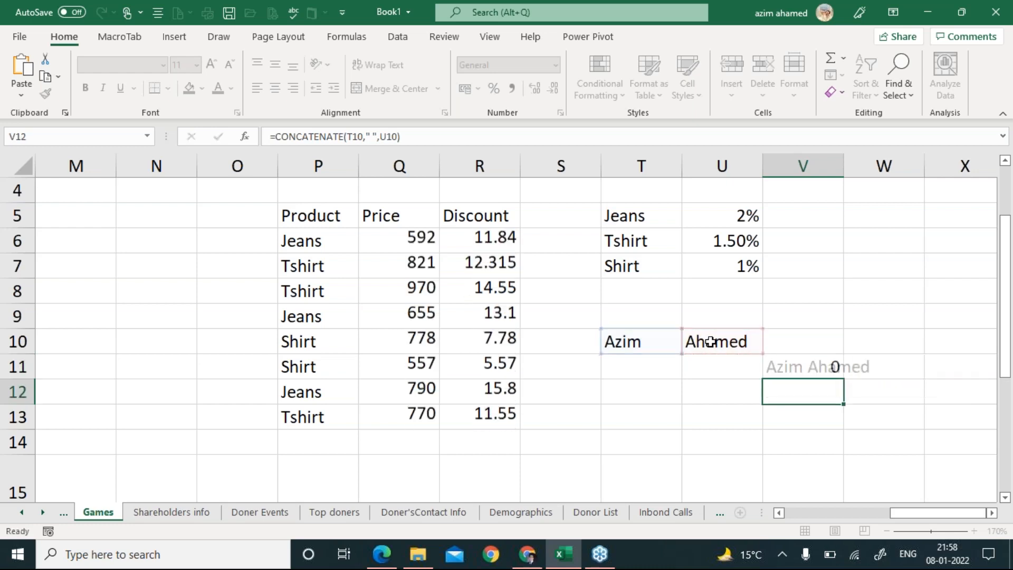
# Autofit column V so the full joined name in V11 is visible.
pyautogui.press('Up')
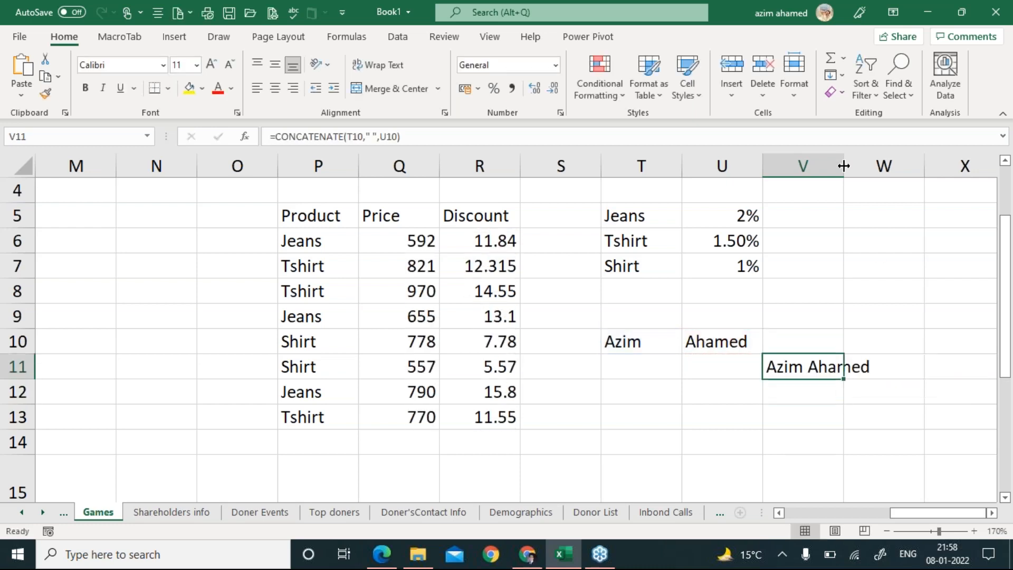
pyautogui.click(843, 164)
pyautogui.doubleClick(843, 164)
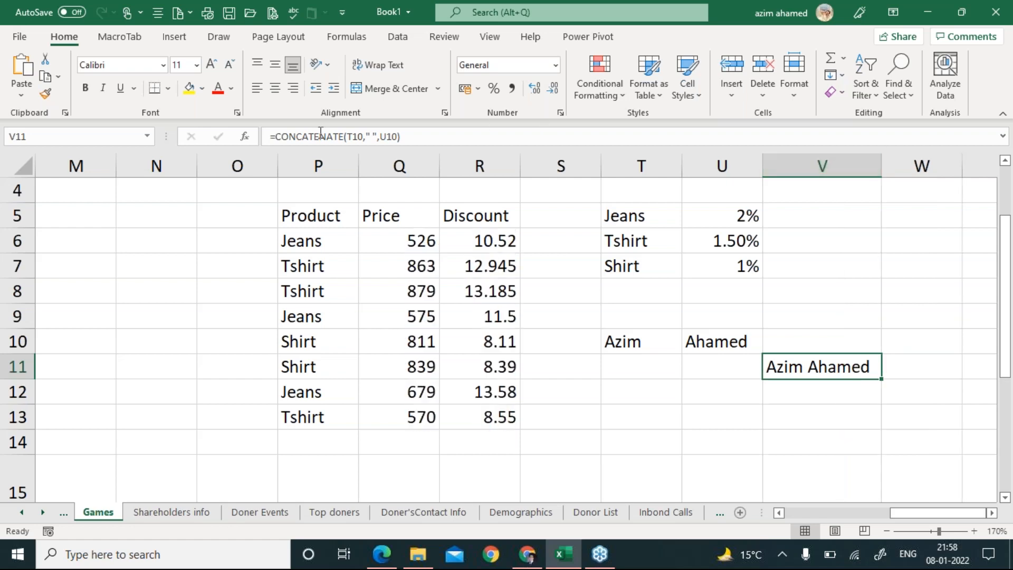
pyautogui.click(184, 107)
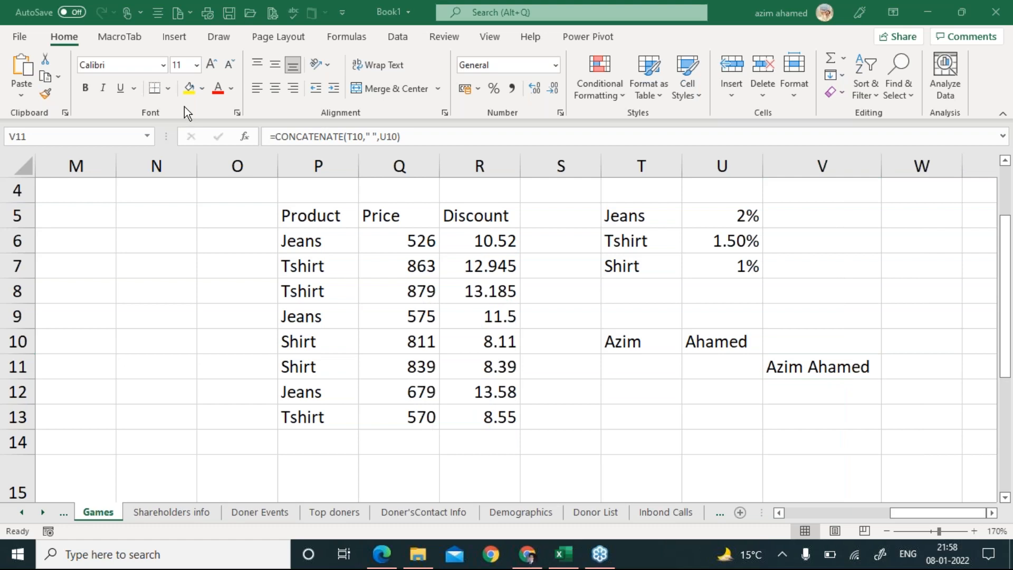